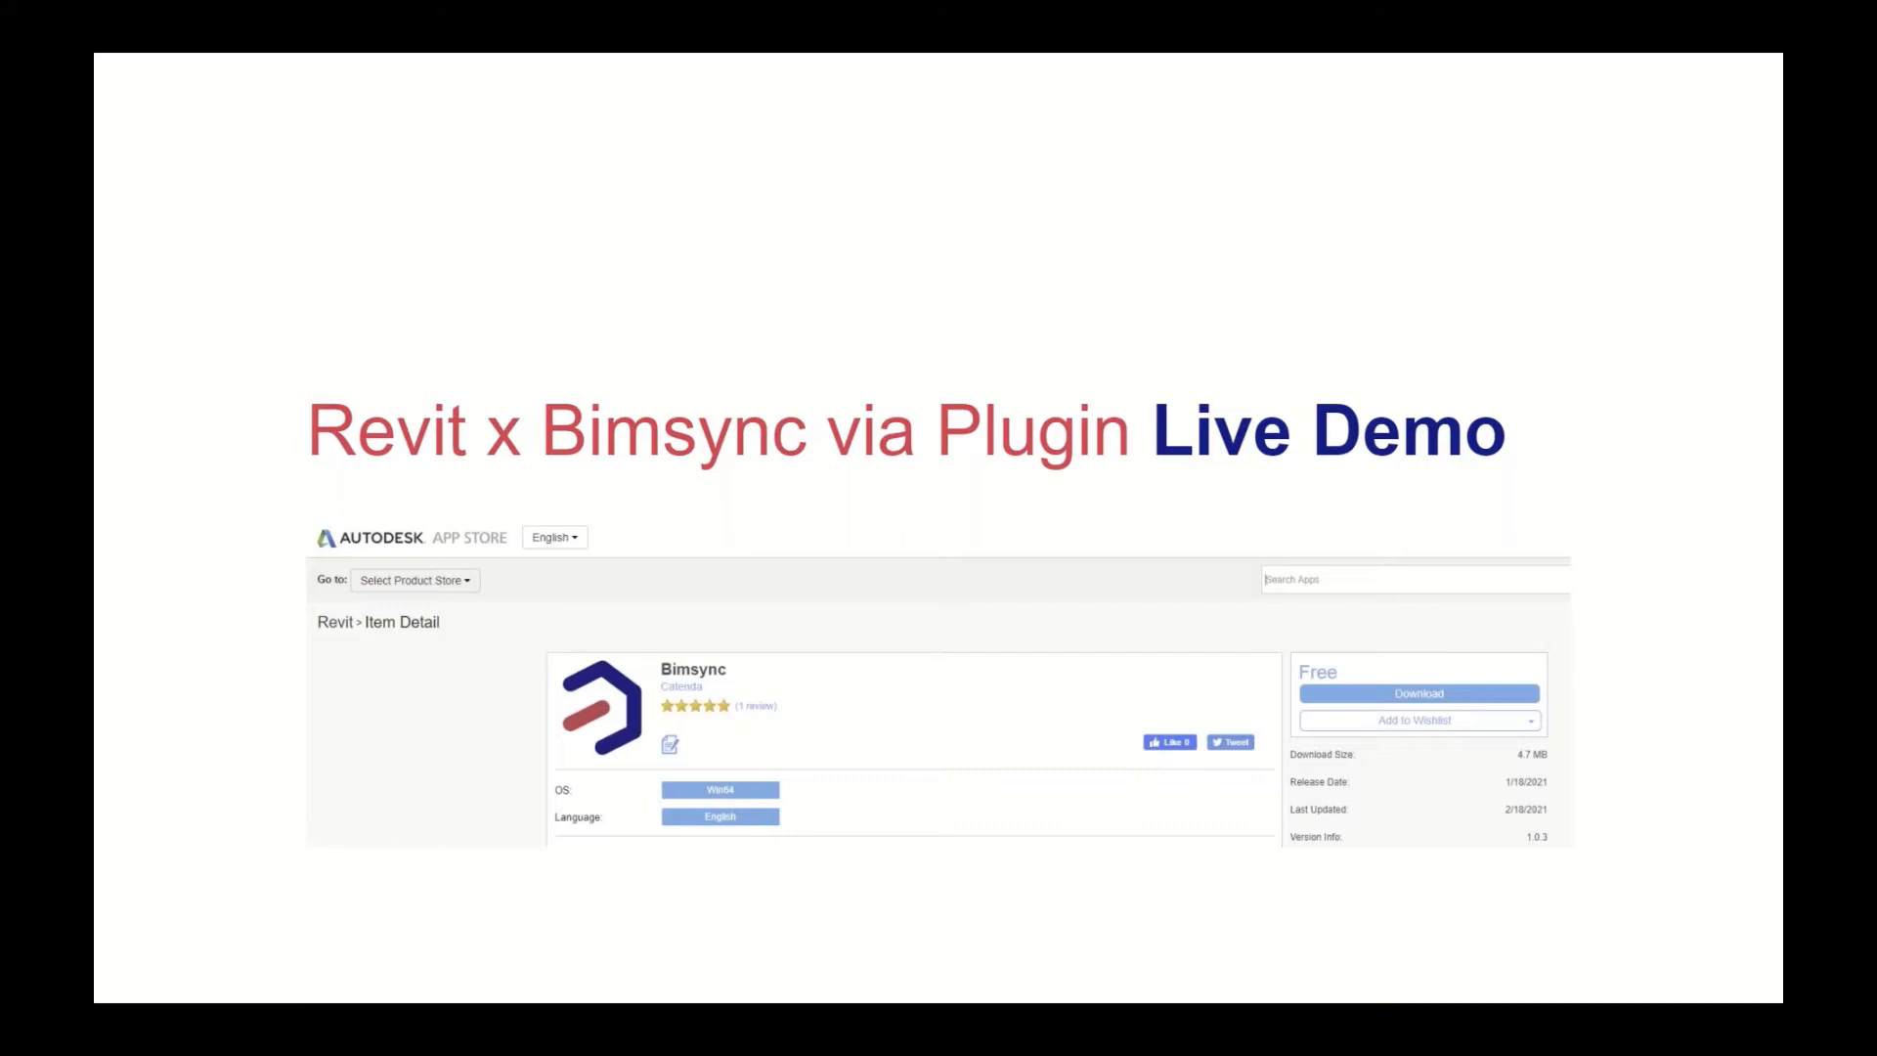
Step: Exit the full-screen slideshow to return to slide 4 in the Google Slides editor
{"action": "key", "text": "Escape"}
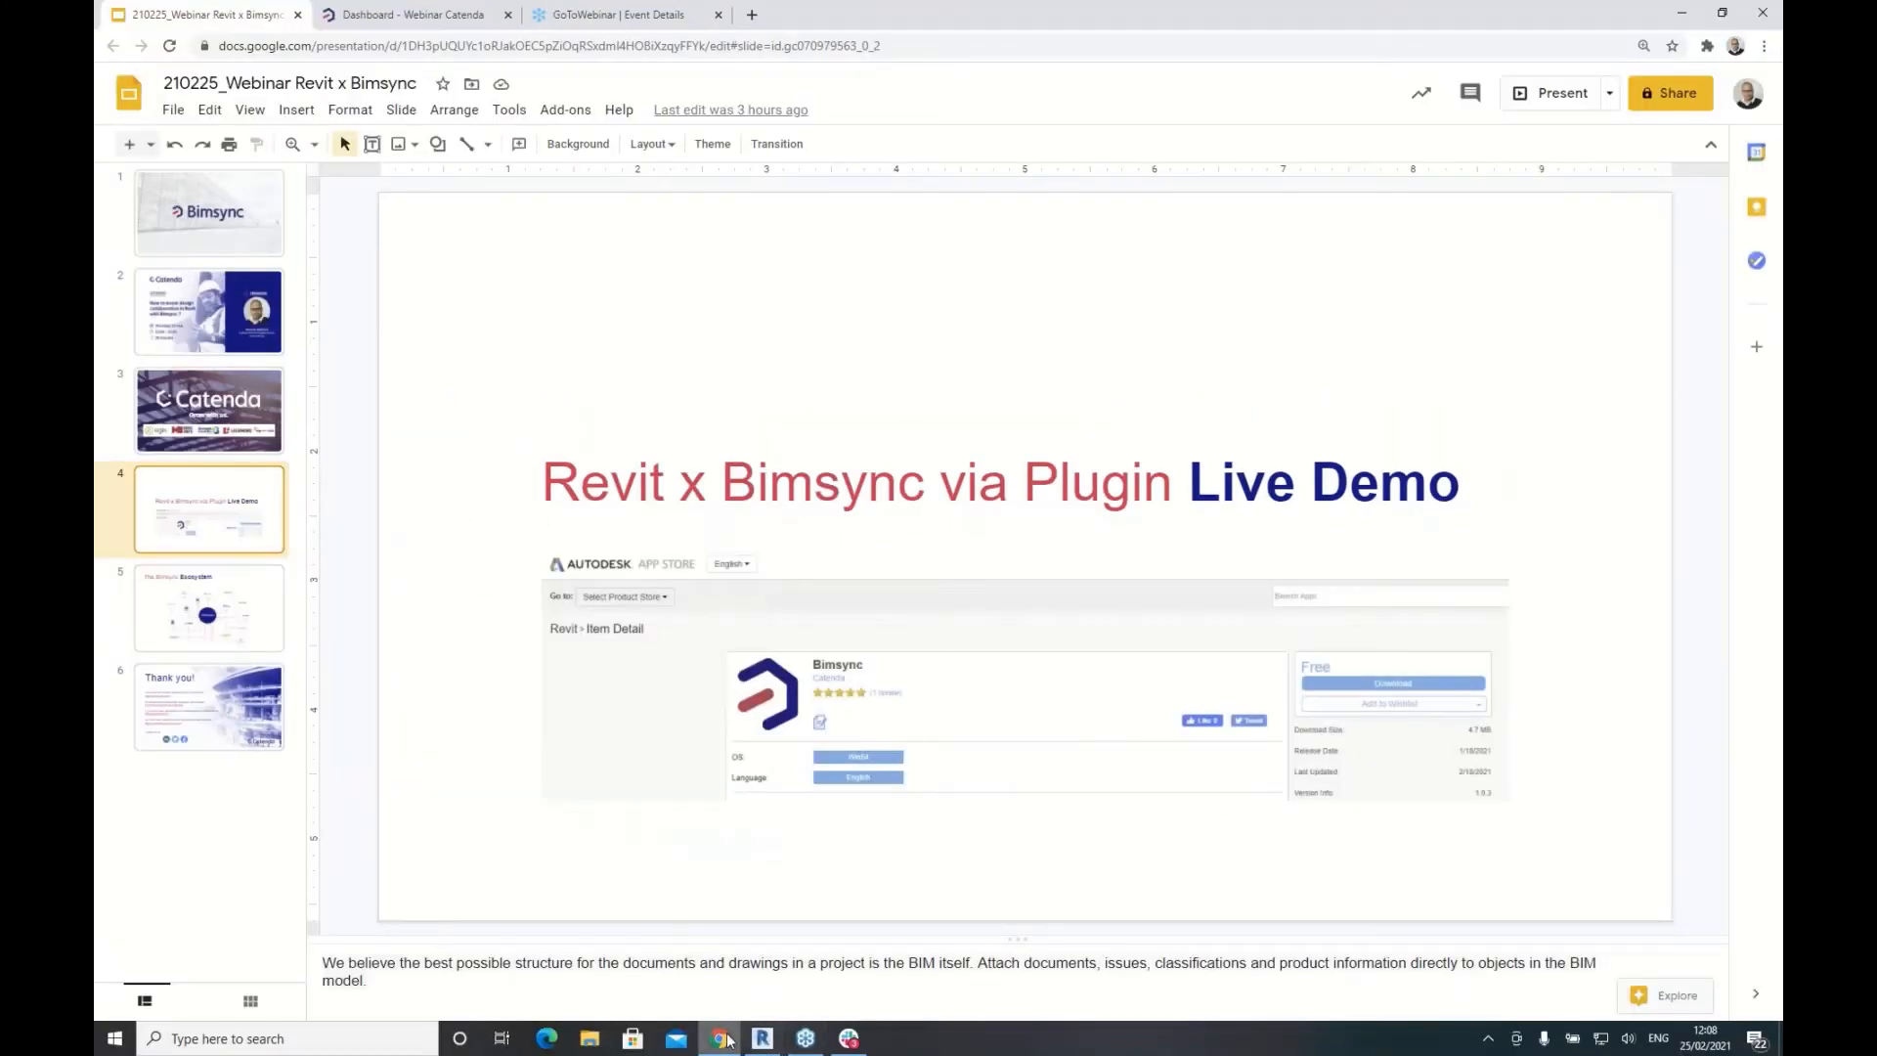
Step: Switch to the Bimsync tab, reload the dashboard and open the Webinar Catenda models list
{"action": "left_click", "coordinate": [415, 15]}
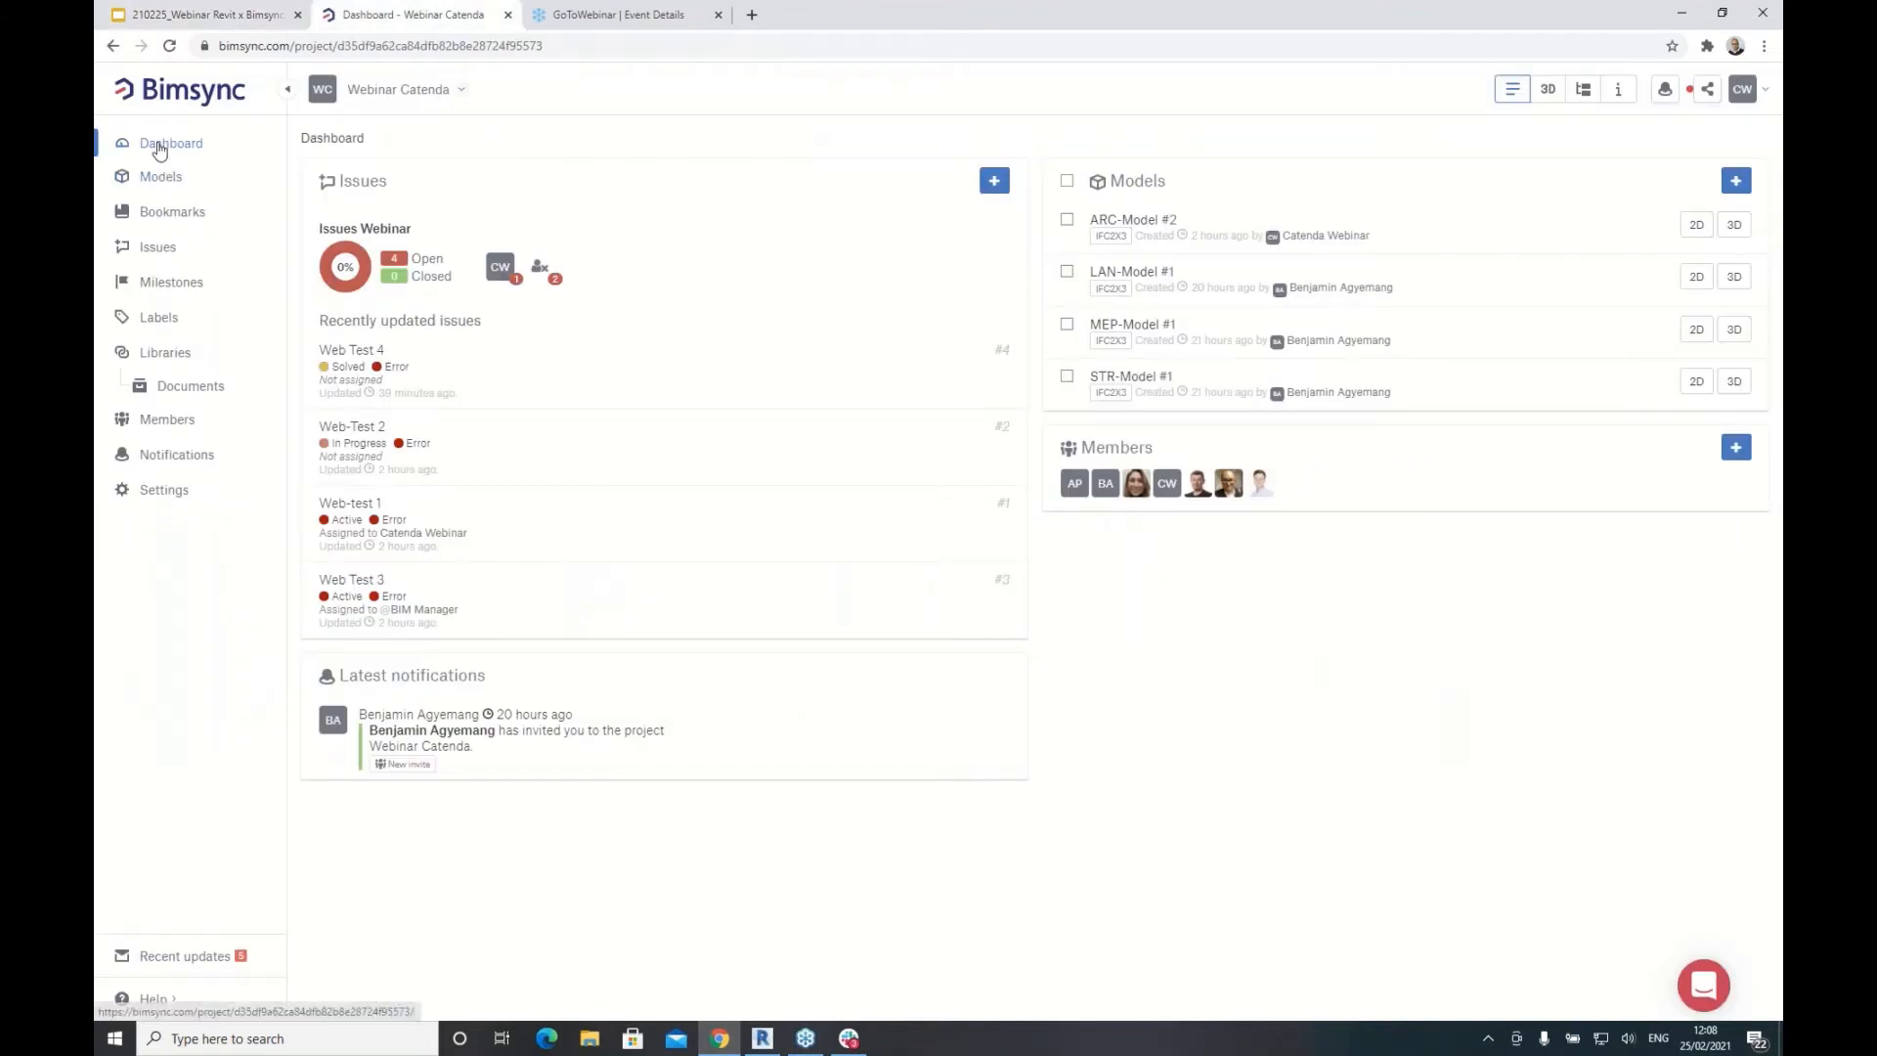
{"action": "left_click", "coordinate": [159, 147]}
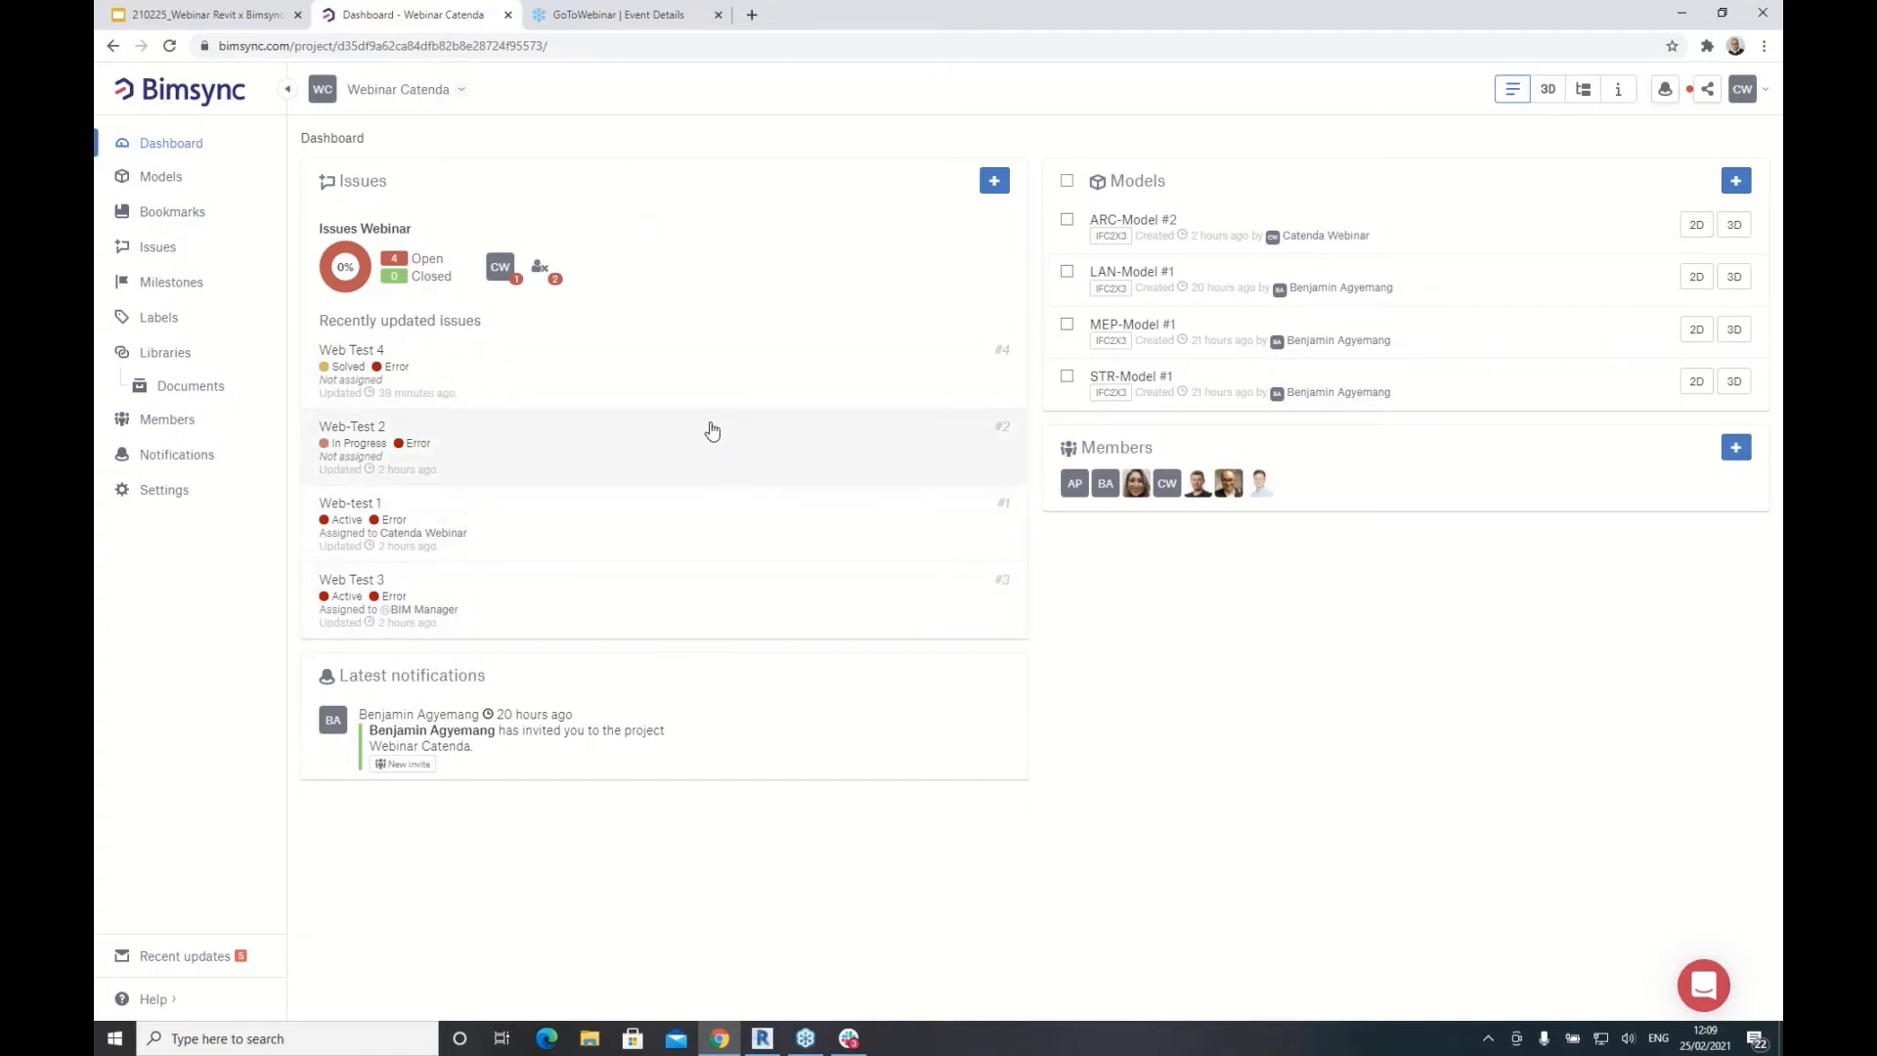
{"action": "left_click", "coordinate": [168, 184]}
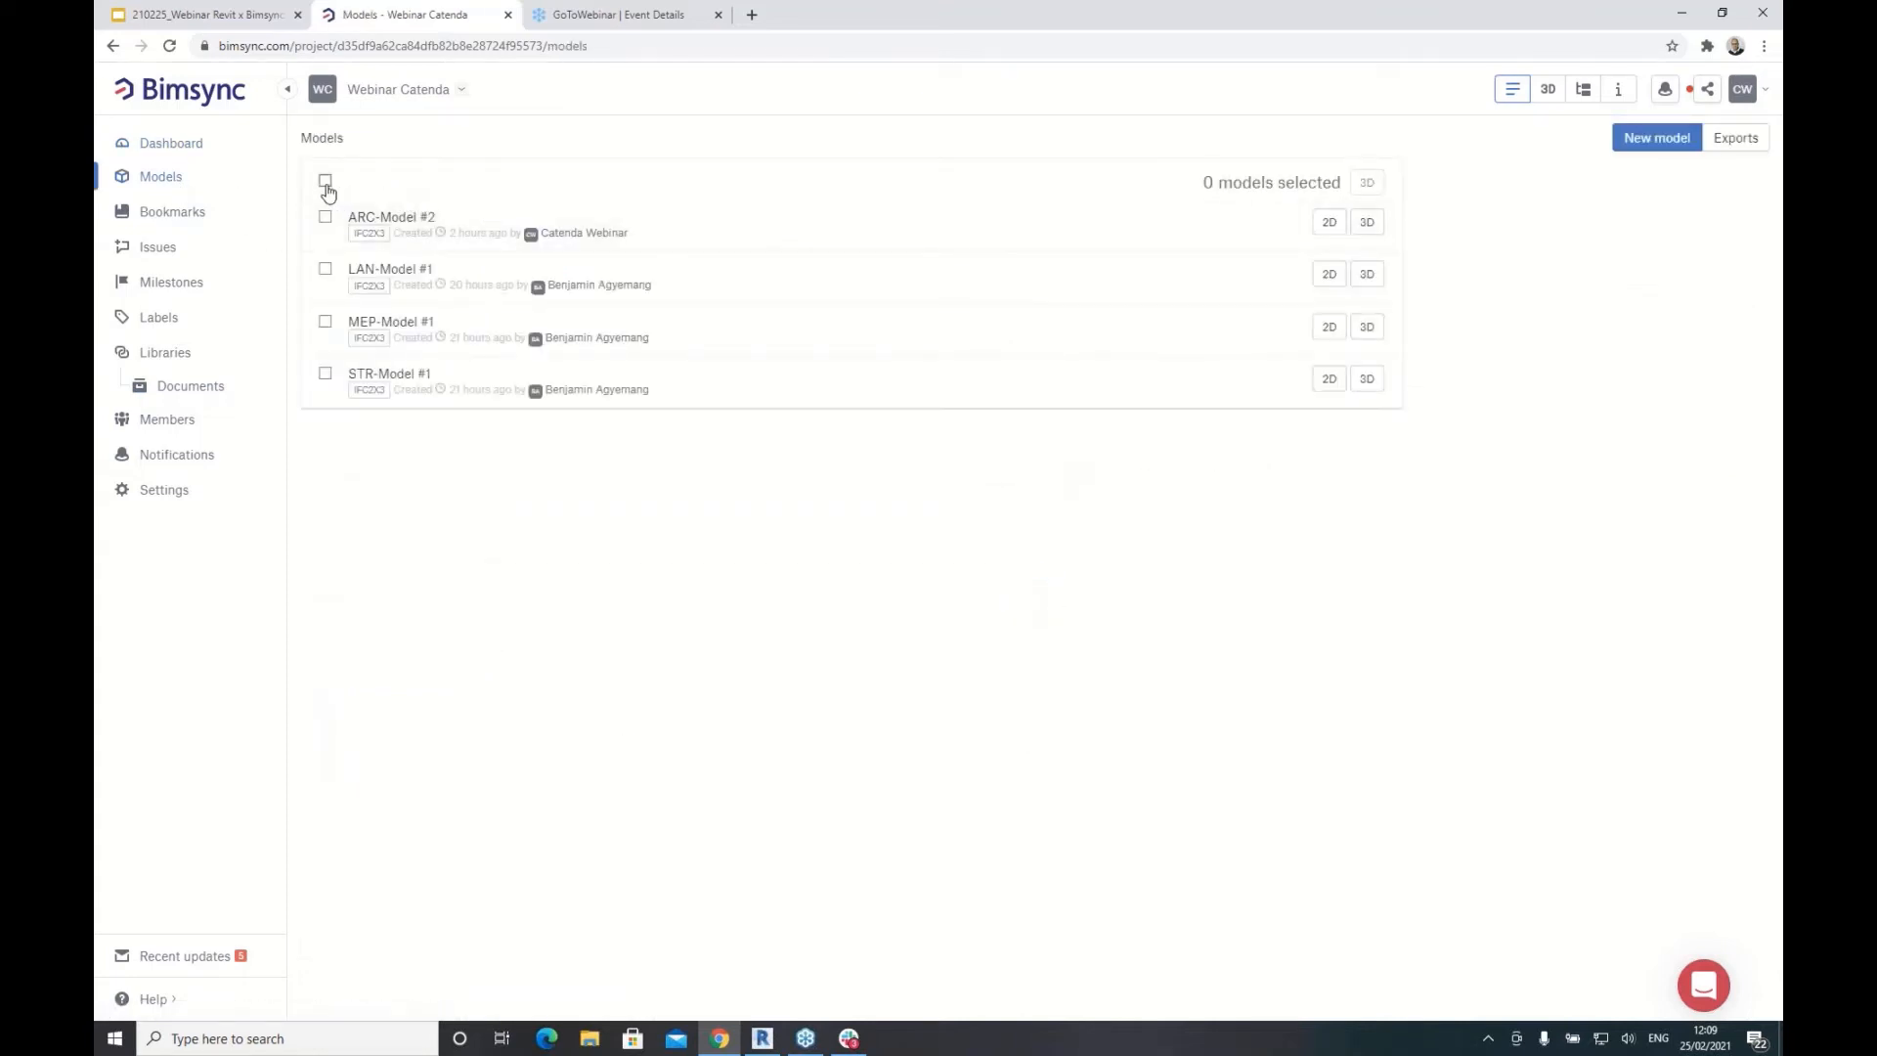
Step: Select all four models, view them together in 3D, then switch to the Revit window
{"action": "left_click", "coordinate": [326, 180]}
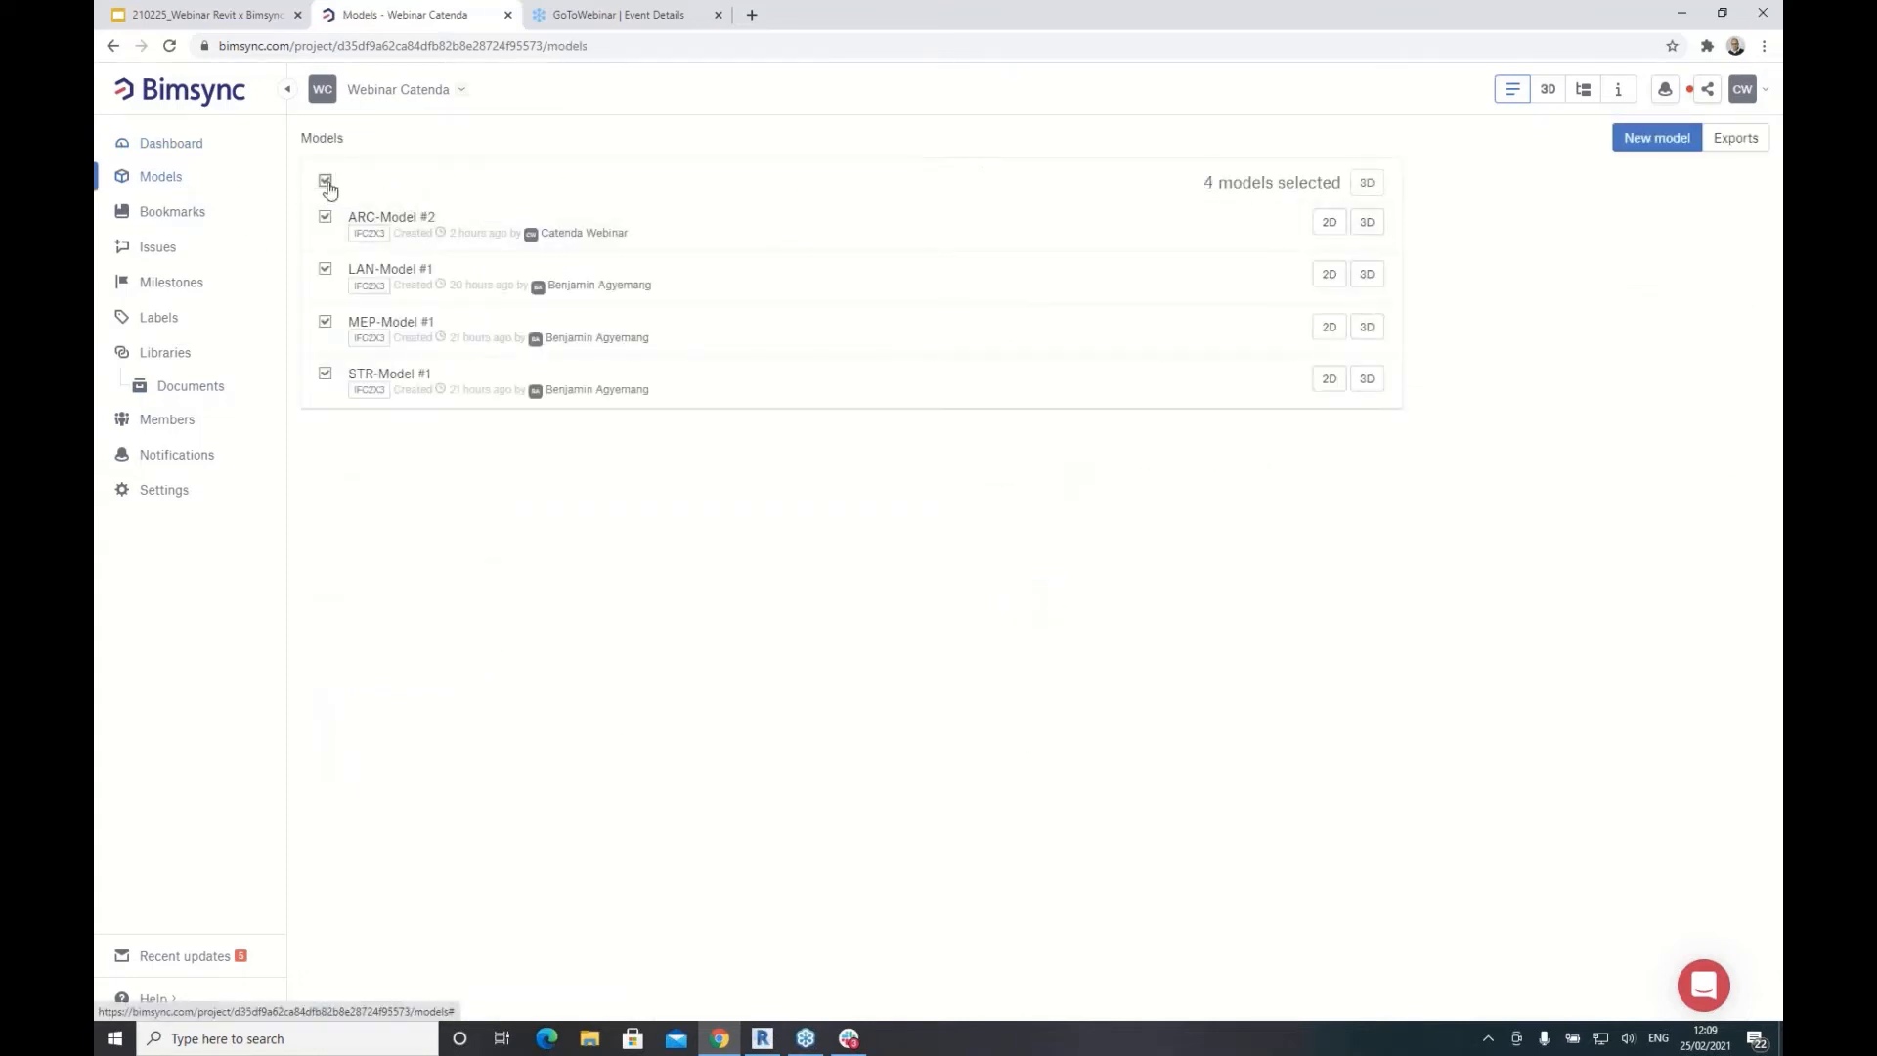
{"action": "left_click", "coordinate": [1367, 183]}
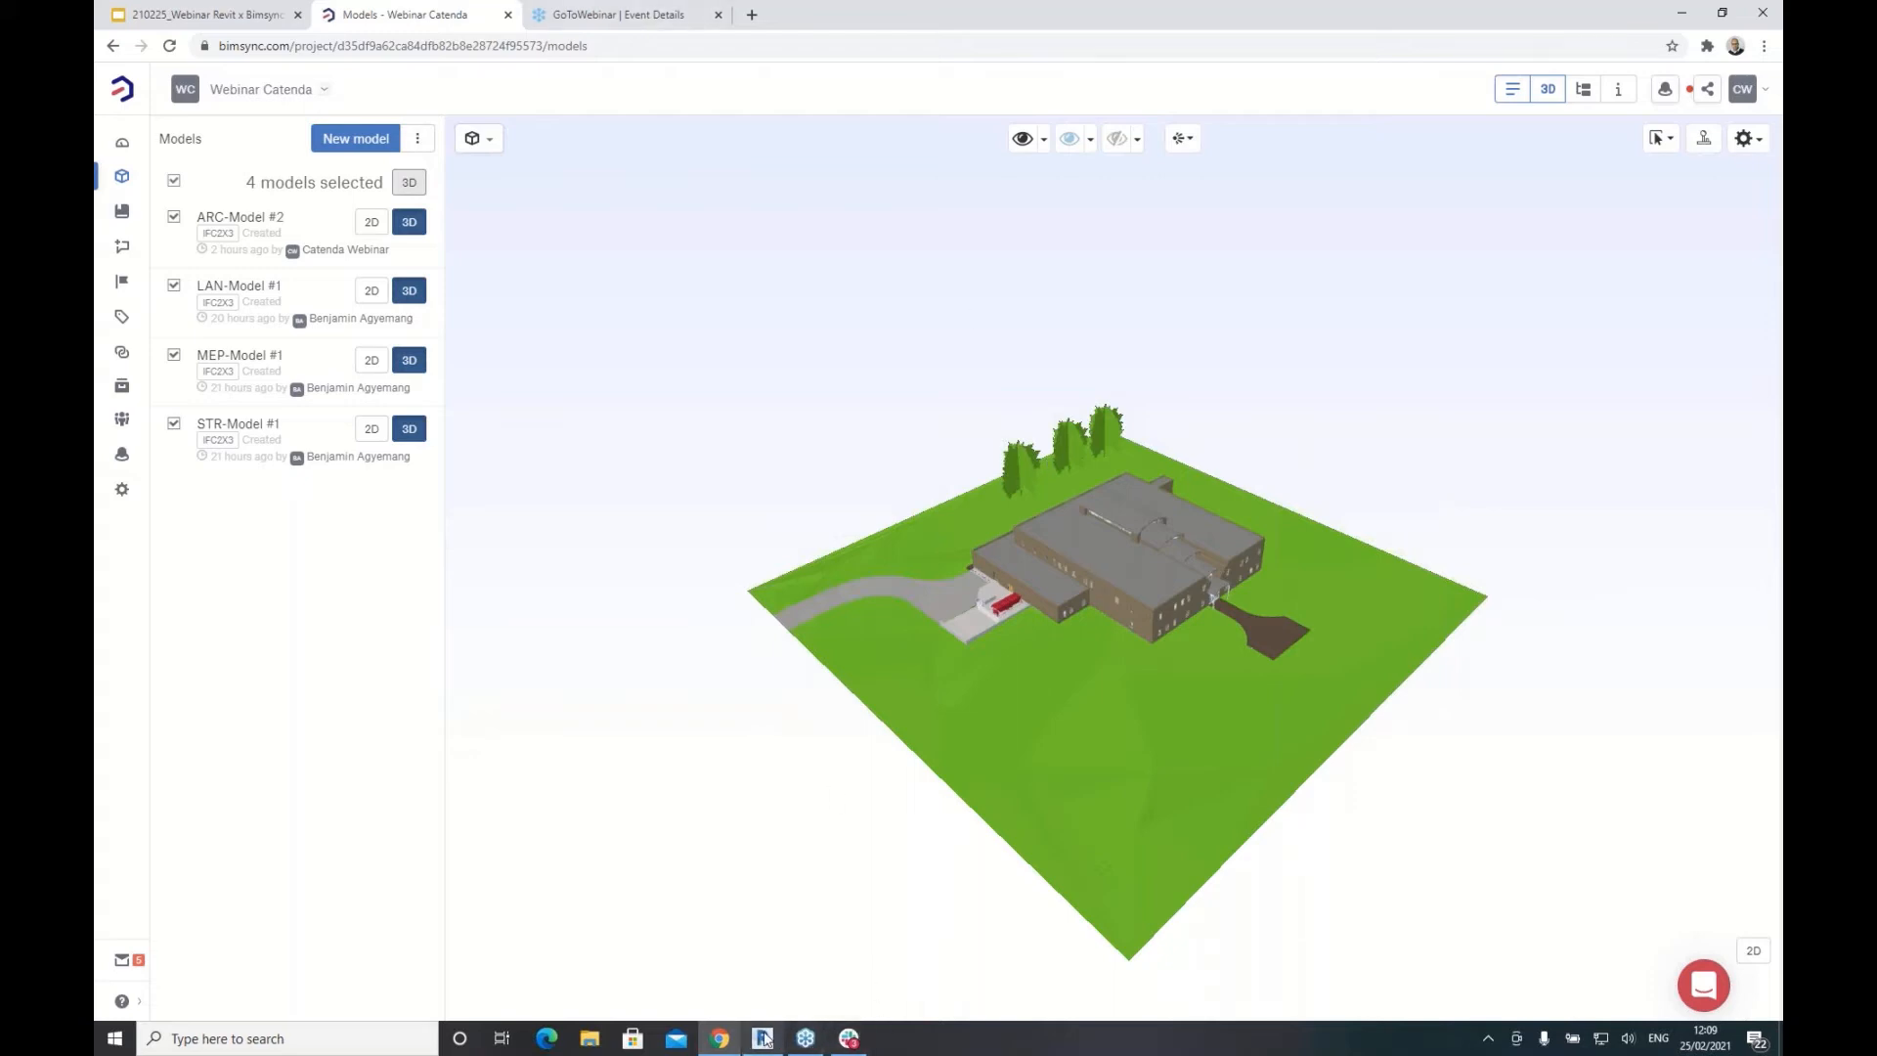
{"action": "mouse_move", "coordinate": [766, 1041]}
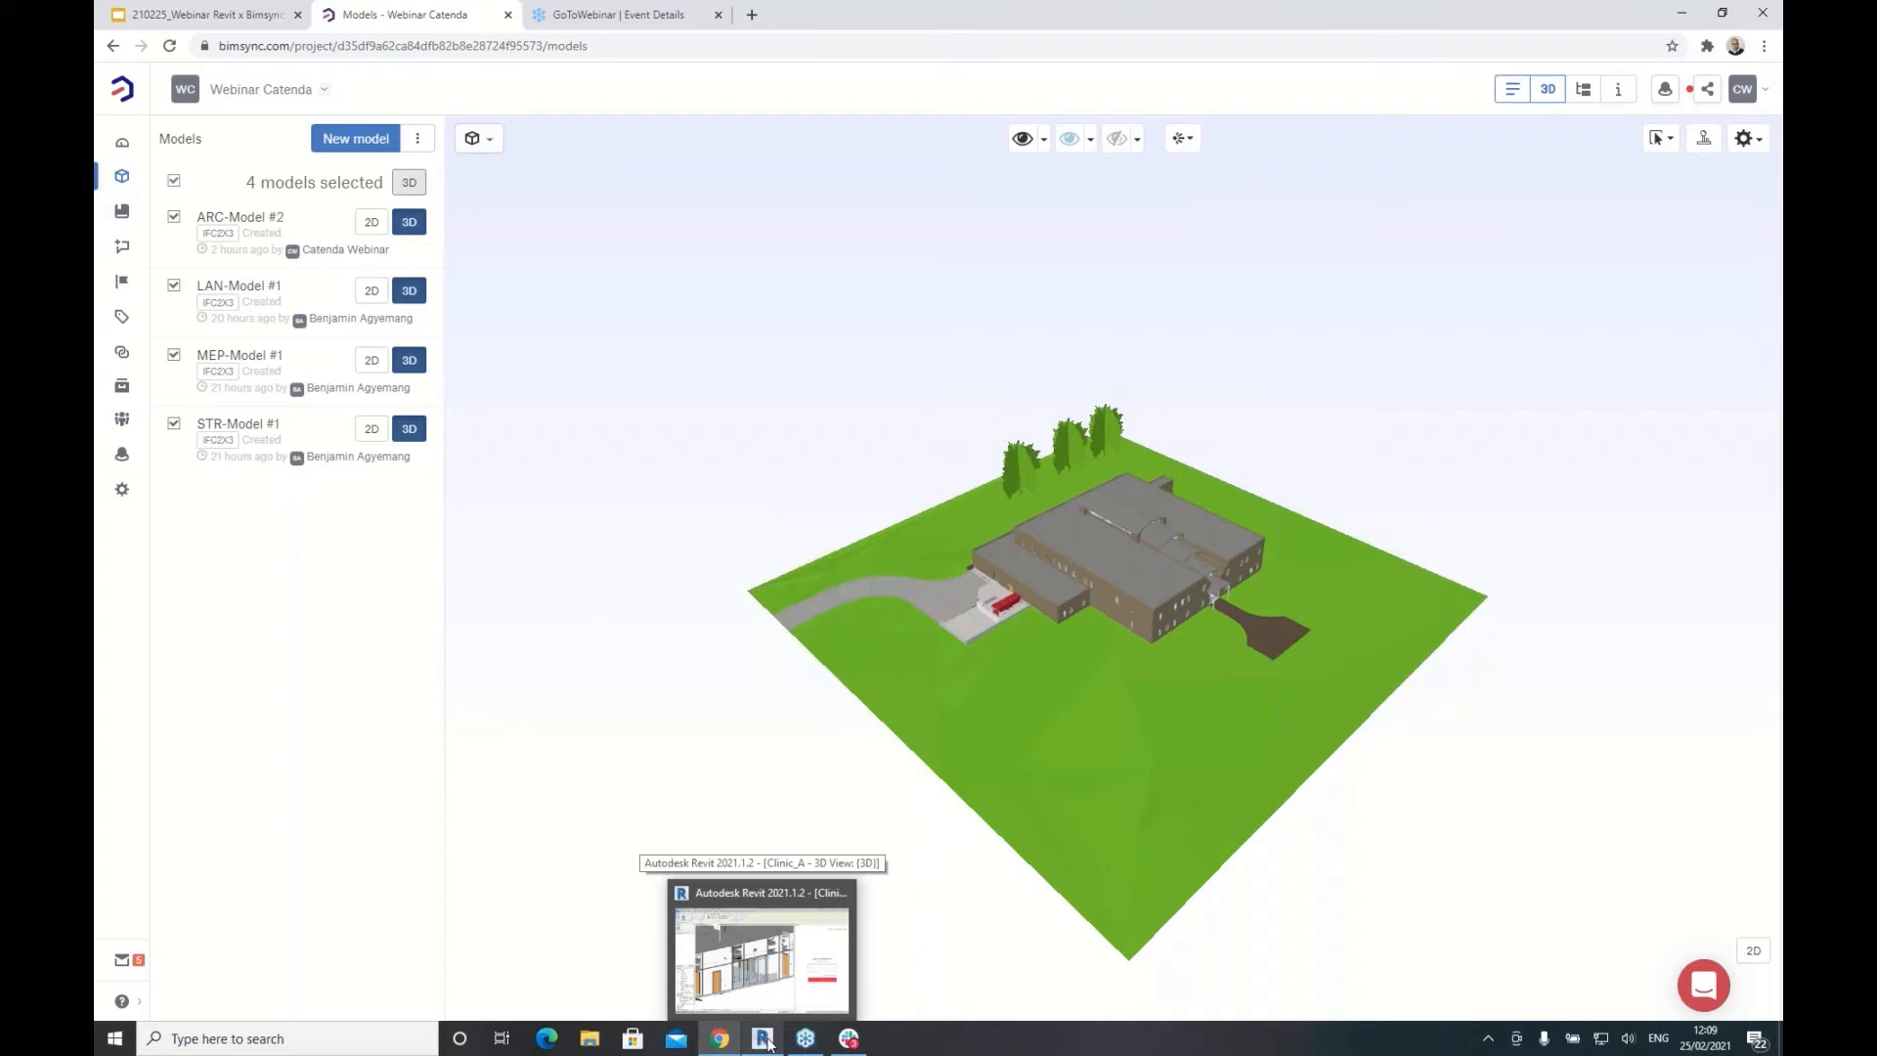
{"action": "left_click", "coordinate": [762, 970]}
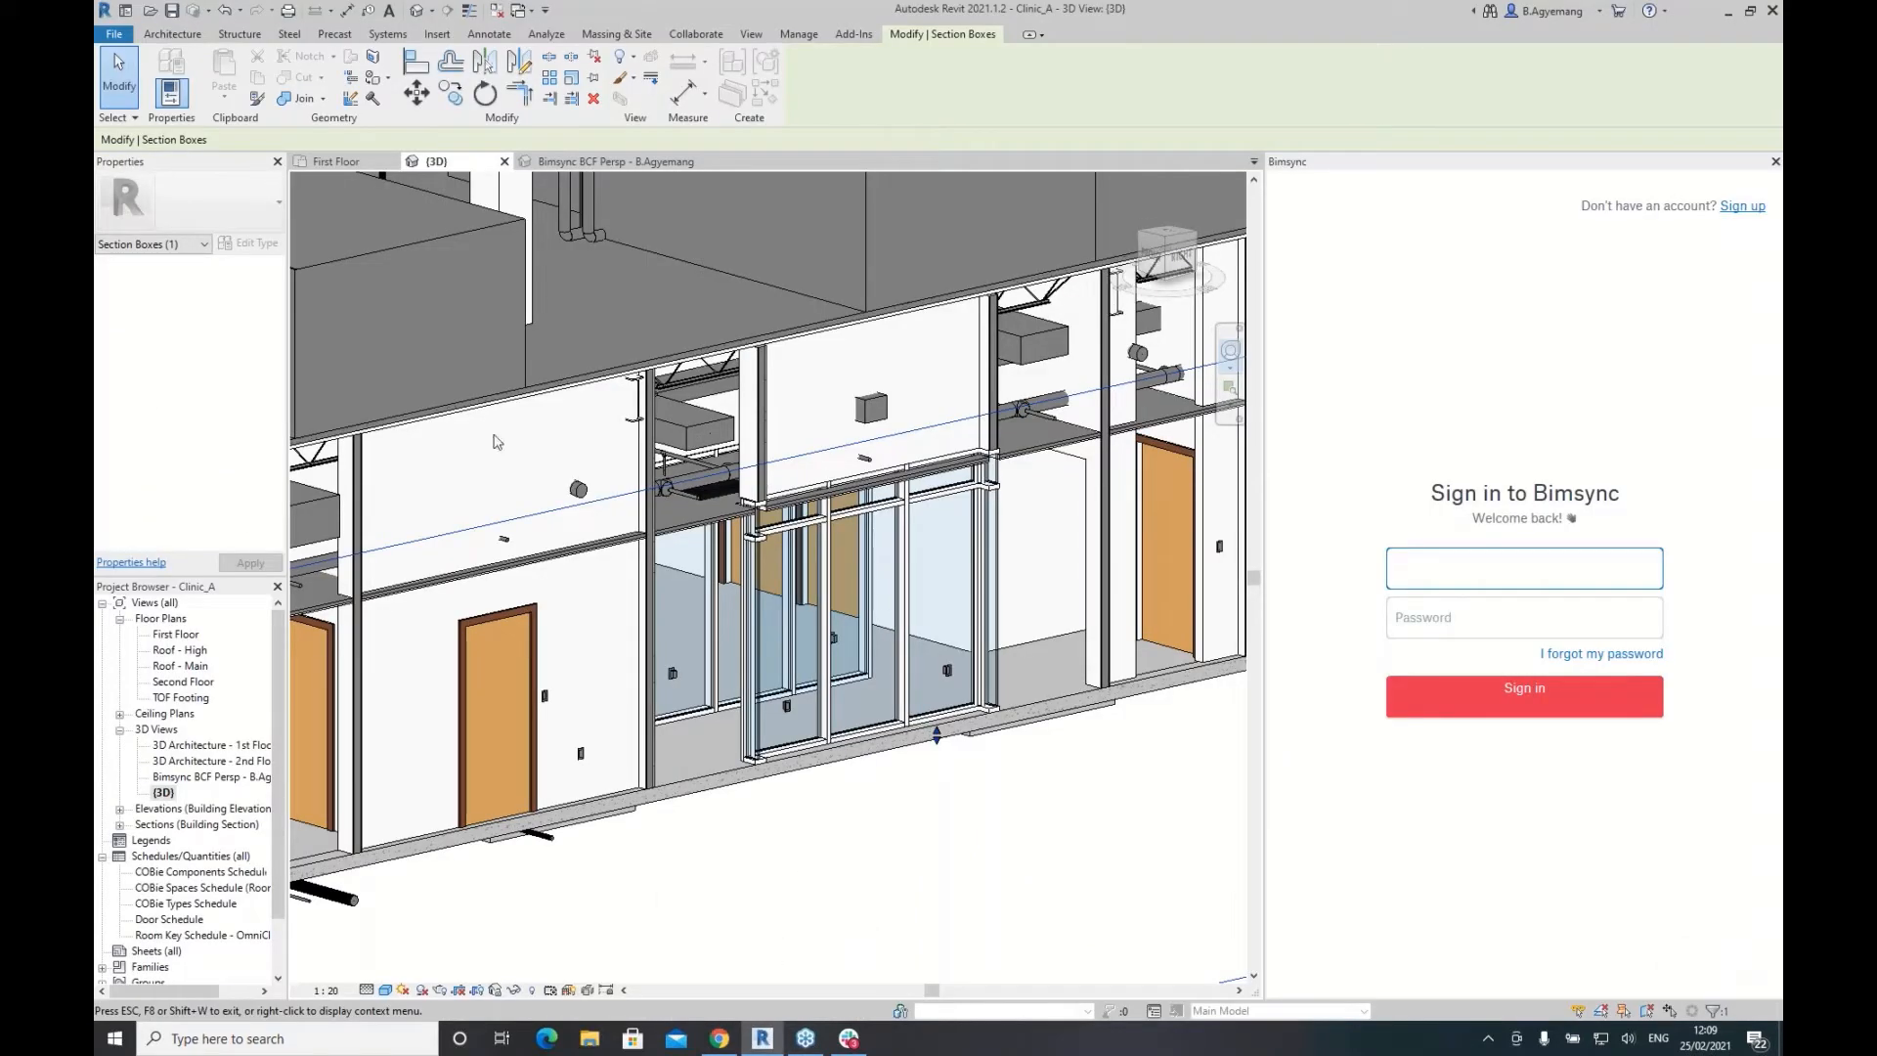
Step: Select the default (3D) view and turn off its Section Box to show the whole Clinic_A building
{"action": "left_click", "coordinate": [163, 792]}
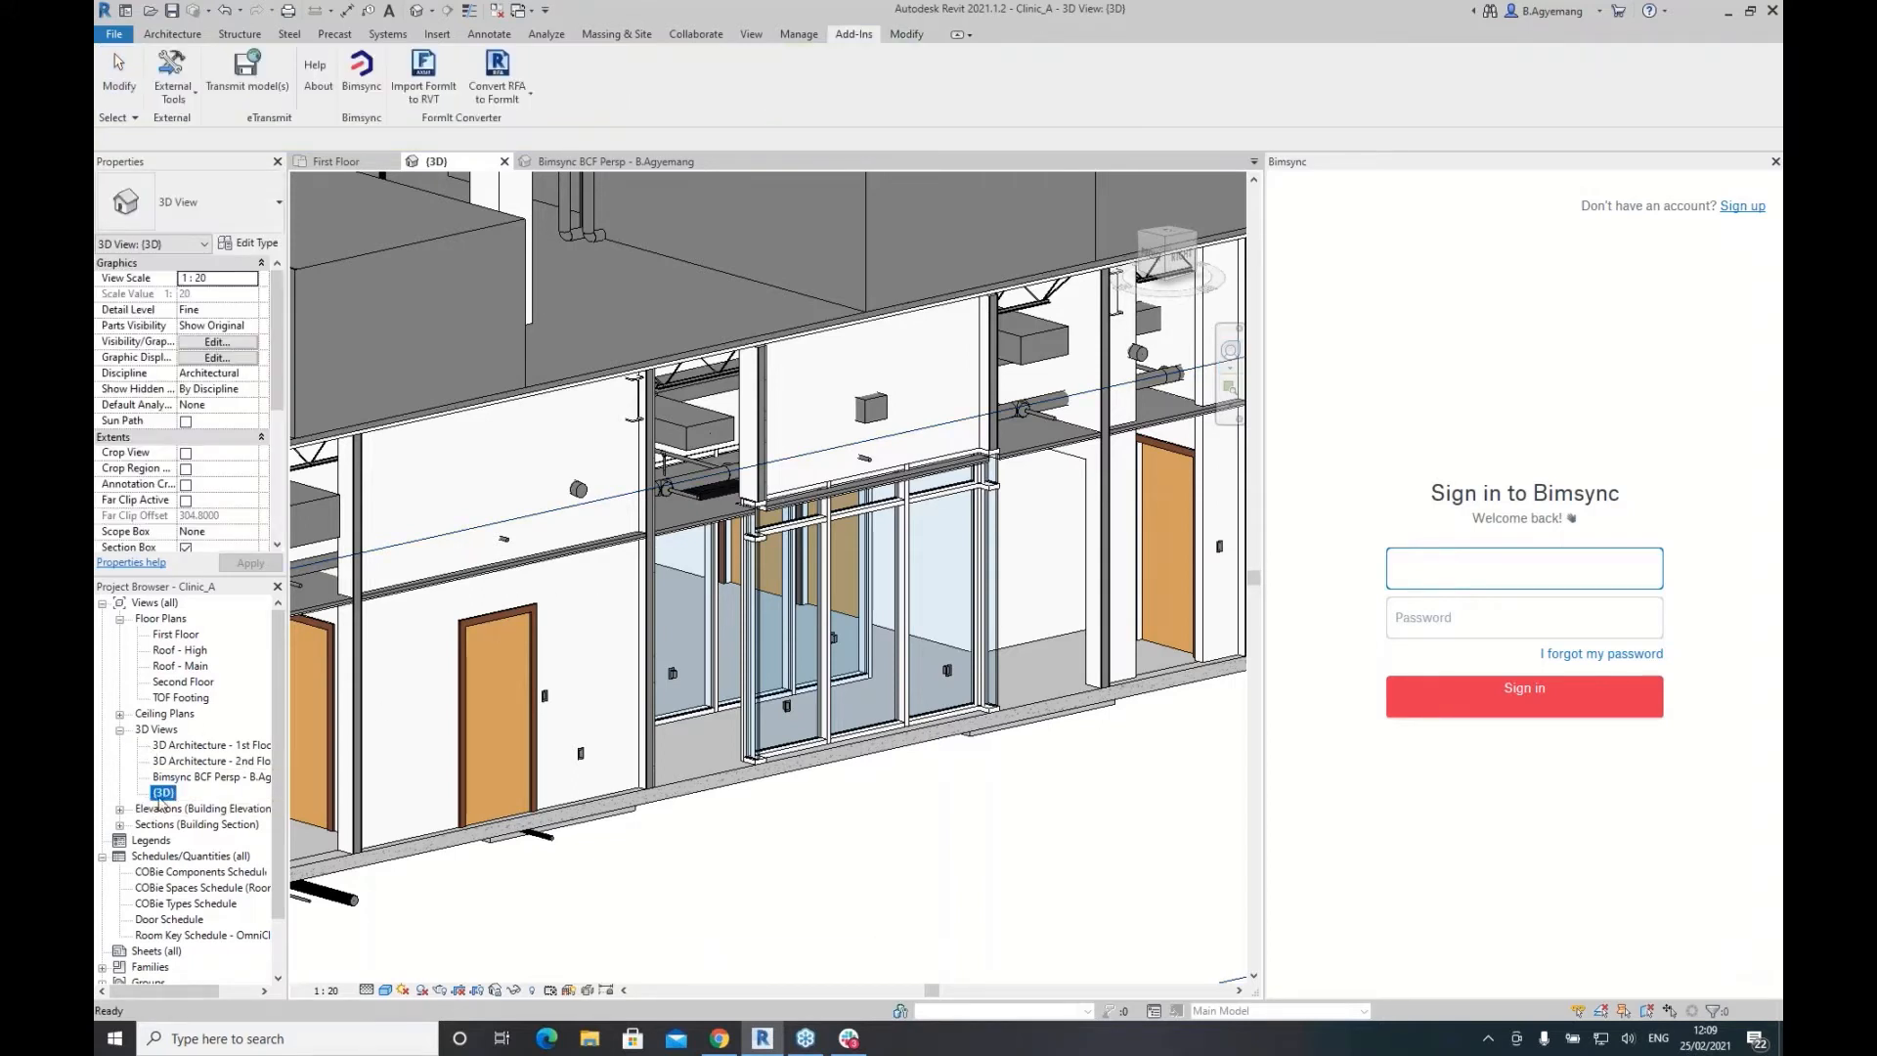
{"action": "key", "text": "Return"}
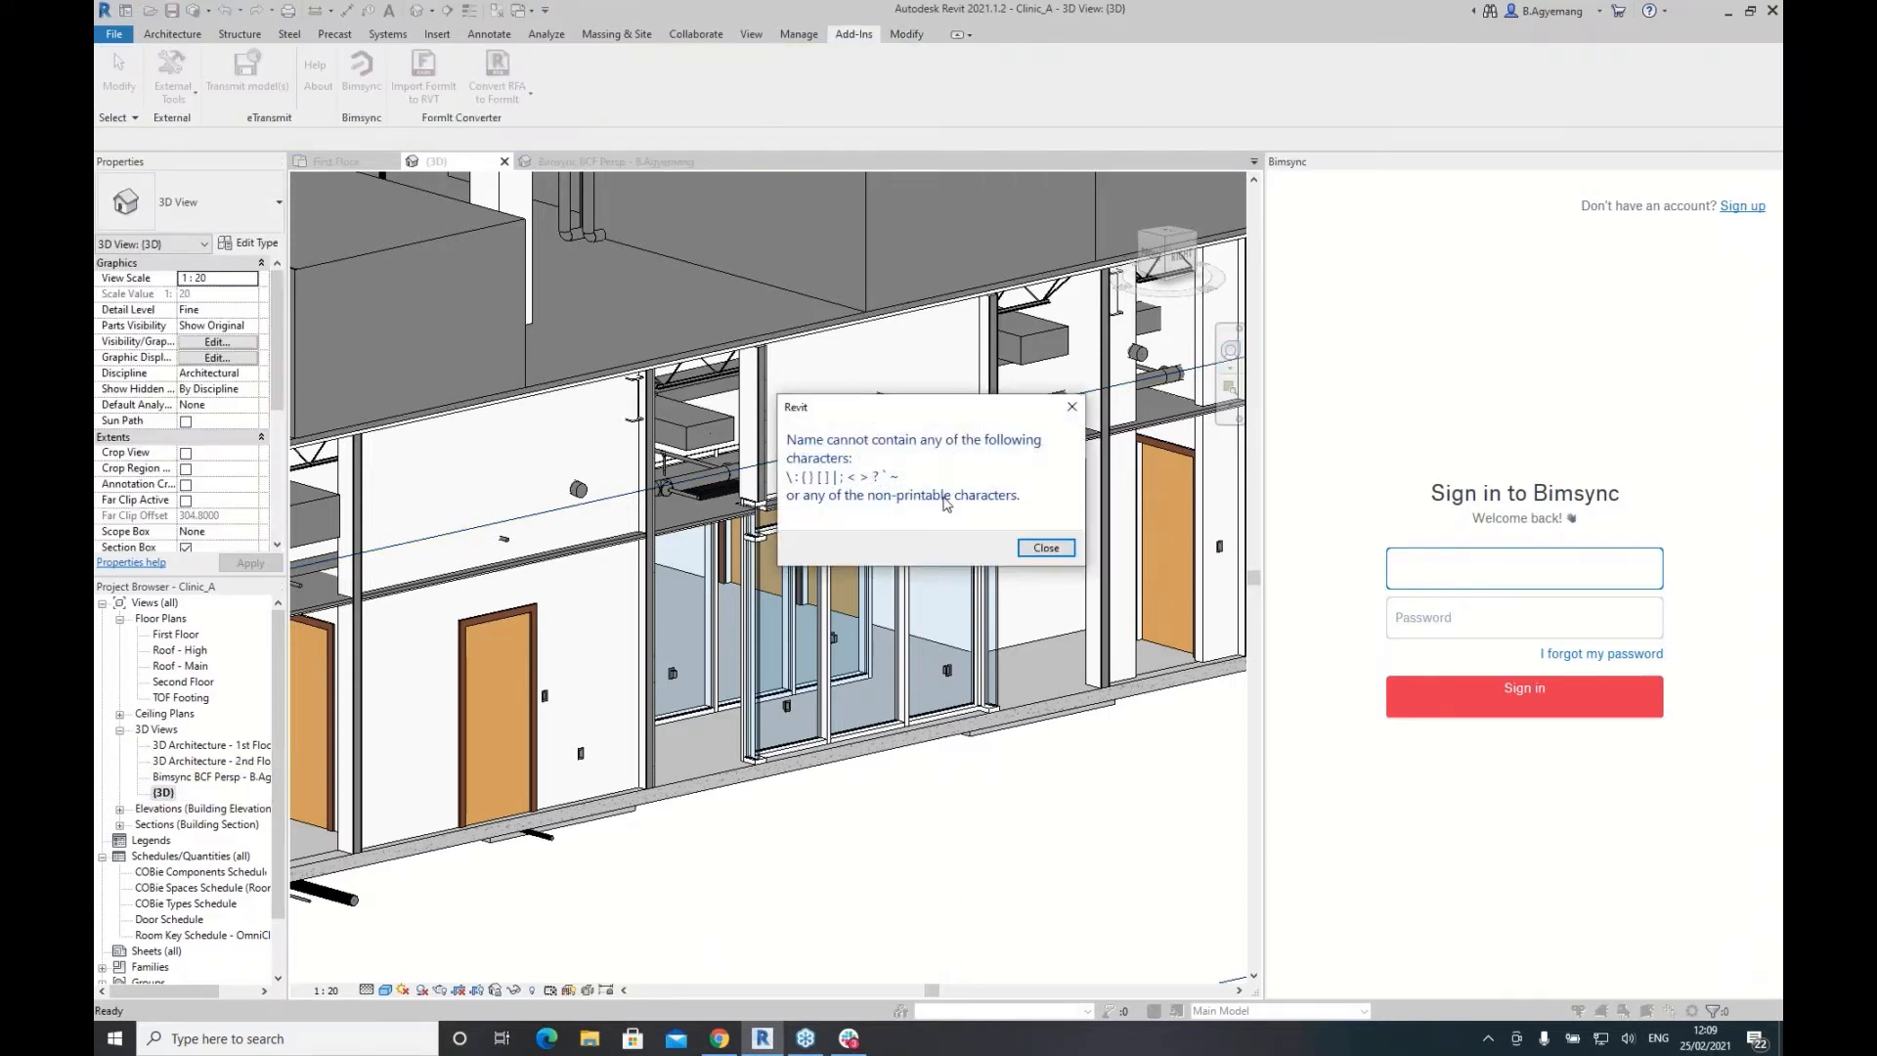
{"action": "left_click", "coordinate": [1072, 406]}
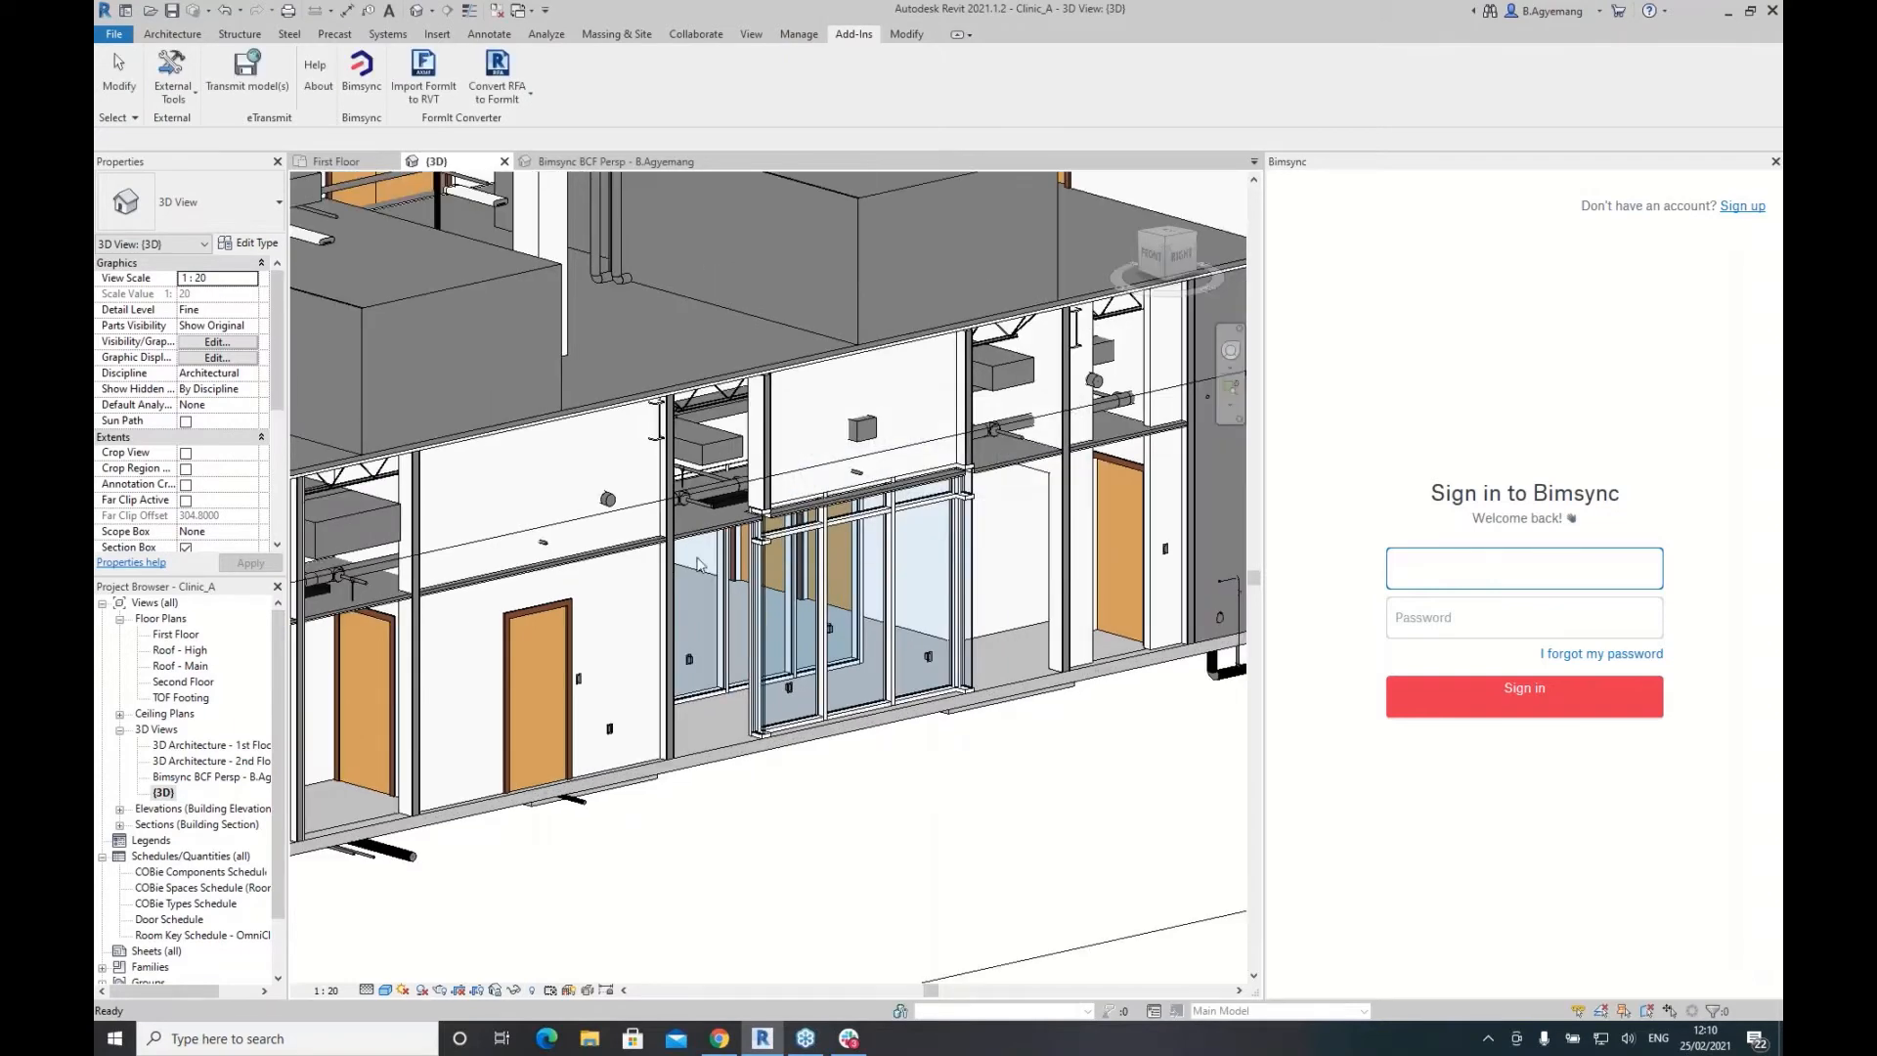
{"action": "scroll", "coordinate": [697, 565], "scroll_direction": "down", "scroll_amount": 3}
{"action": "left_click", "coordinate": [186, 547]}
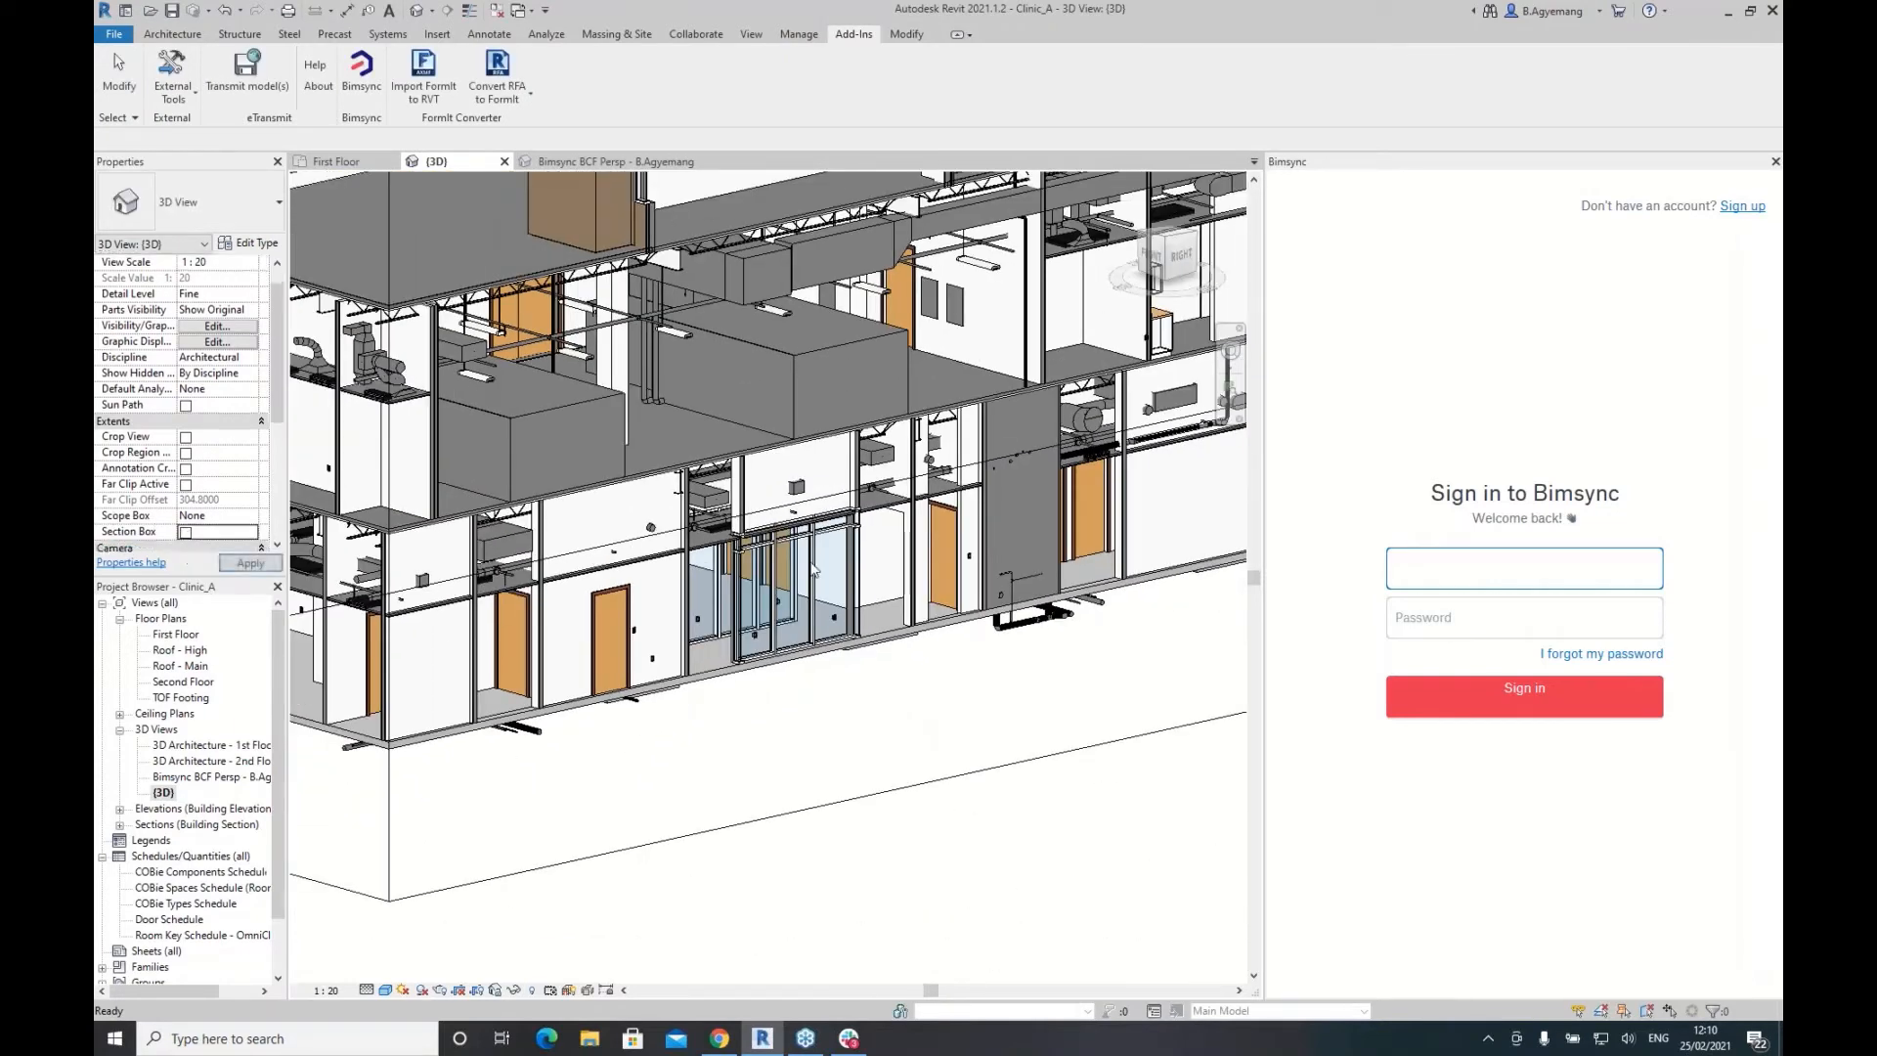
{"action": "left_click", "coordinate": [251, 564]}
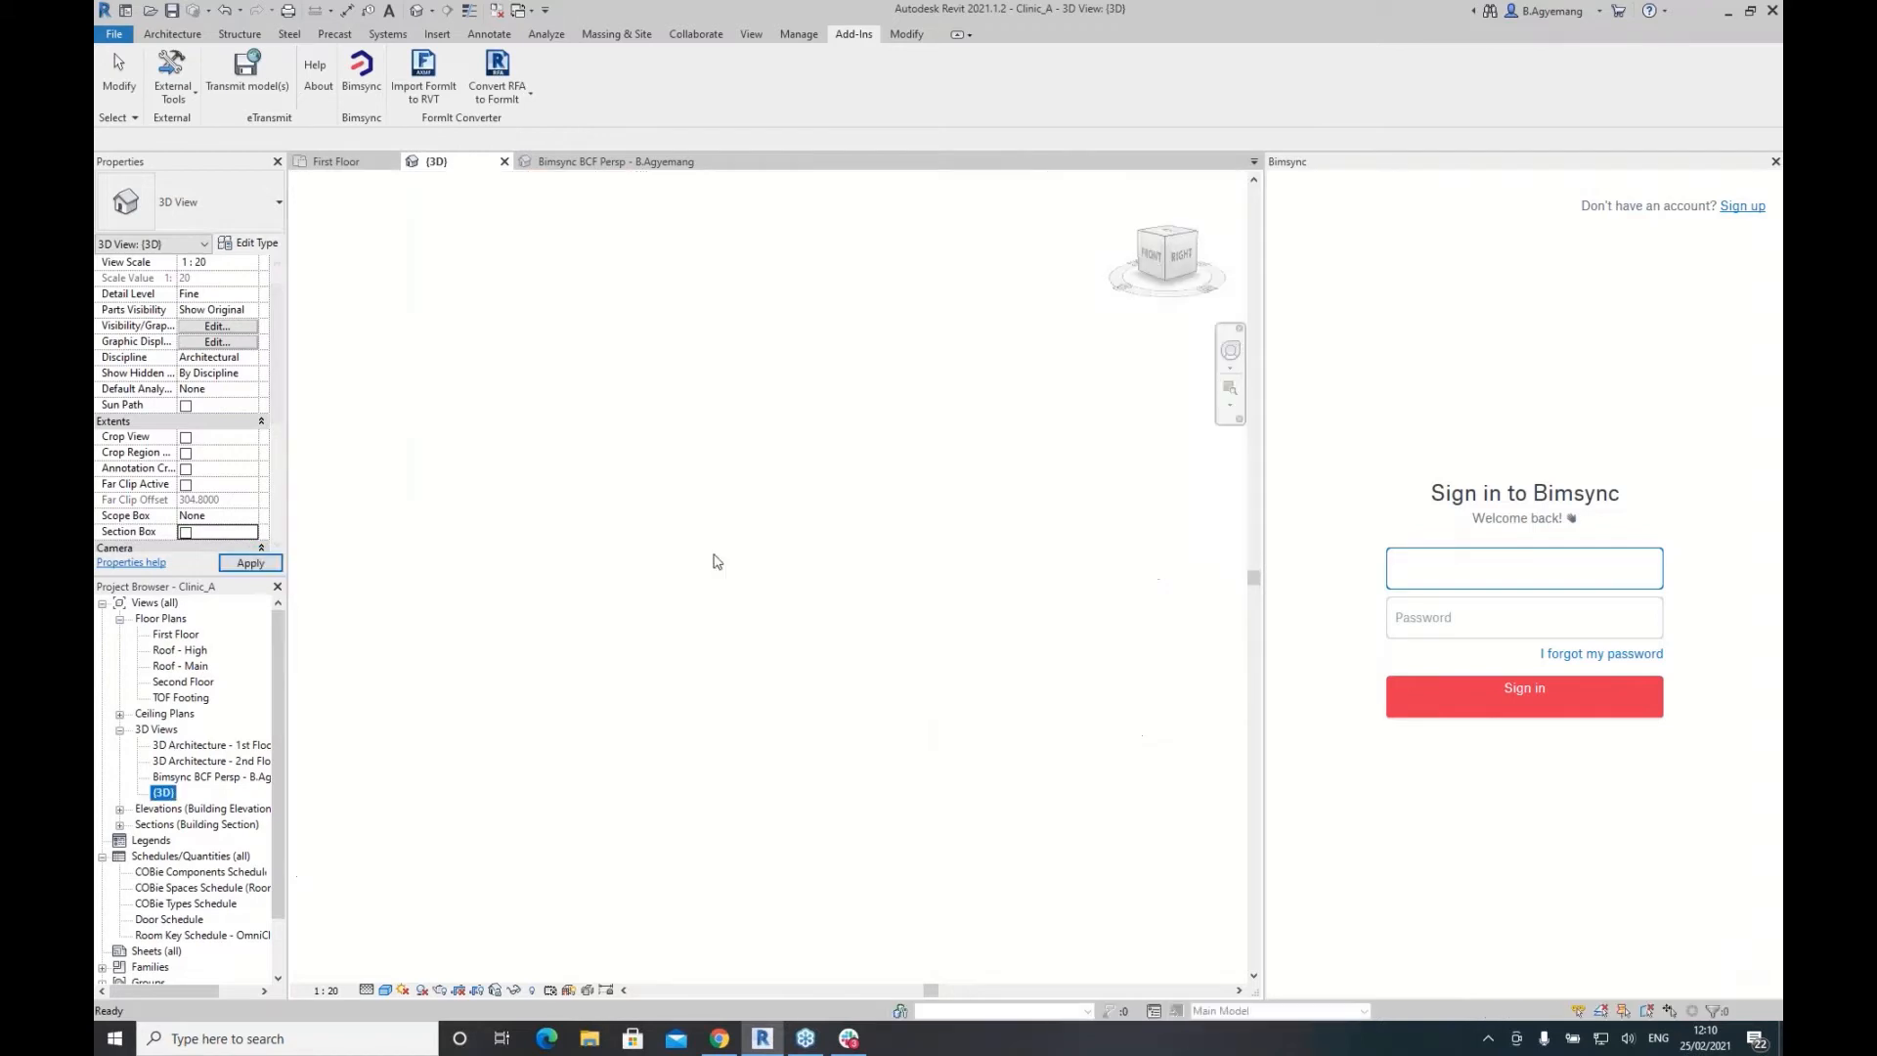
{"action": "scroll", "coordinate": [841, 521], "scroll_direction": "down", "scroll_amount": 5}
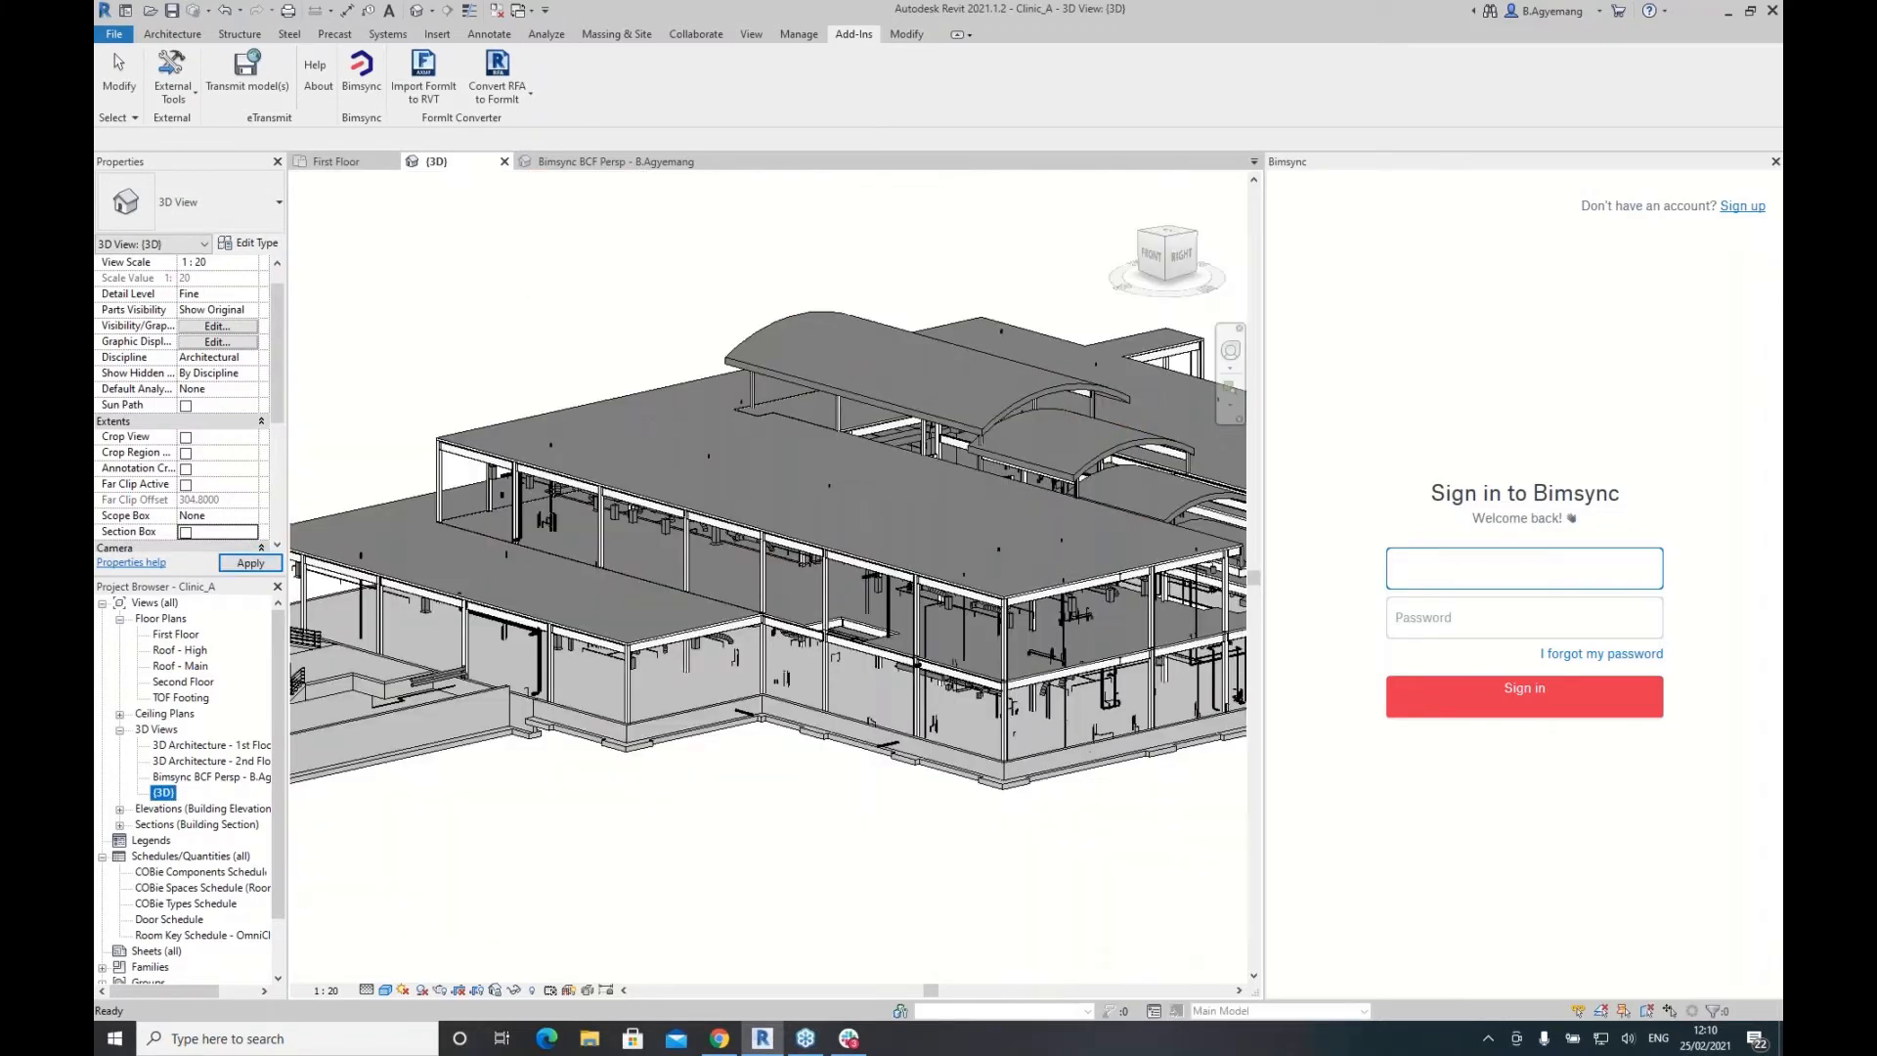
{"action": "scroll", "coordinate": [802, 489], "scroll_direction": "down", "scroll_amount": 1}
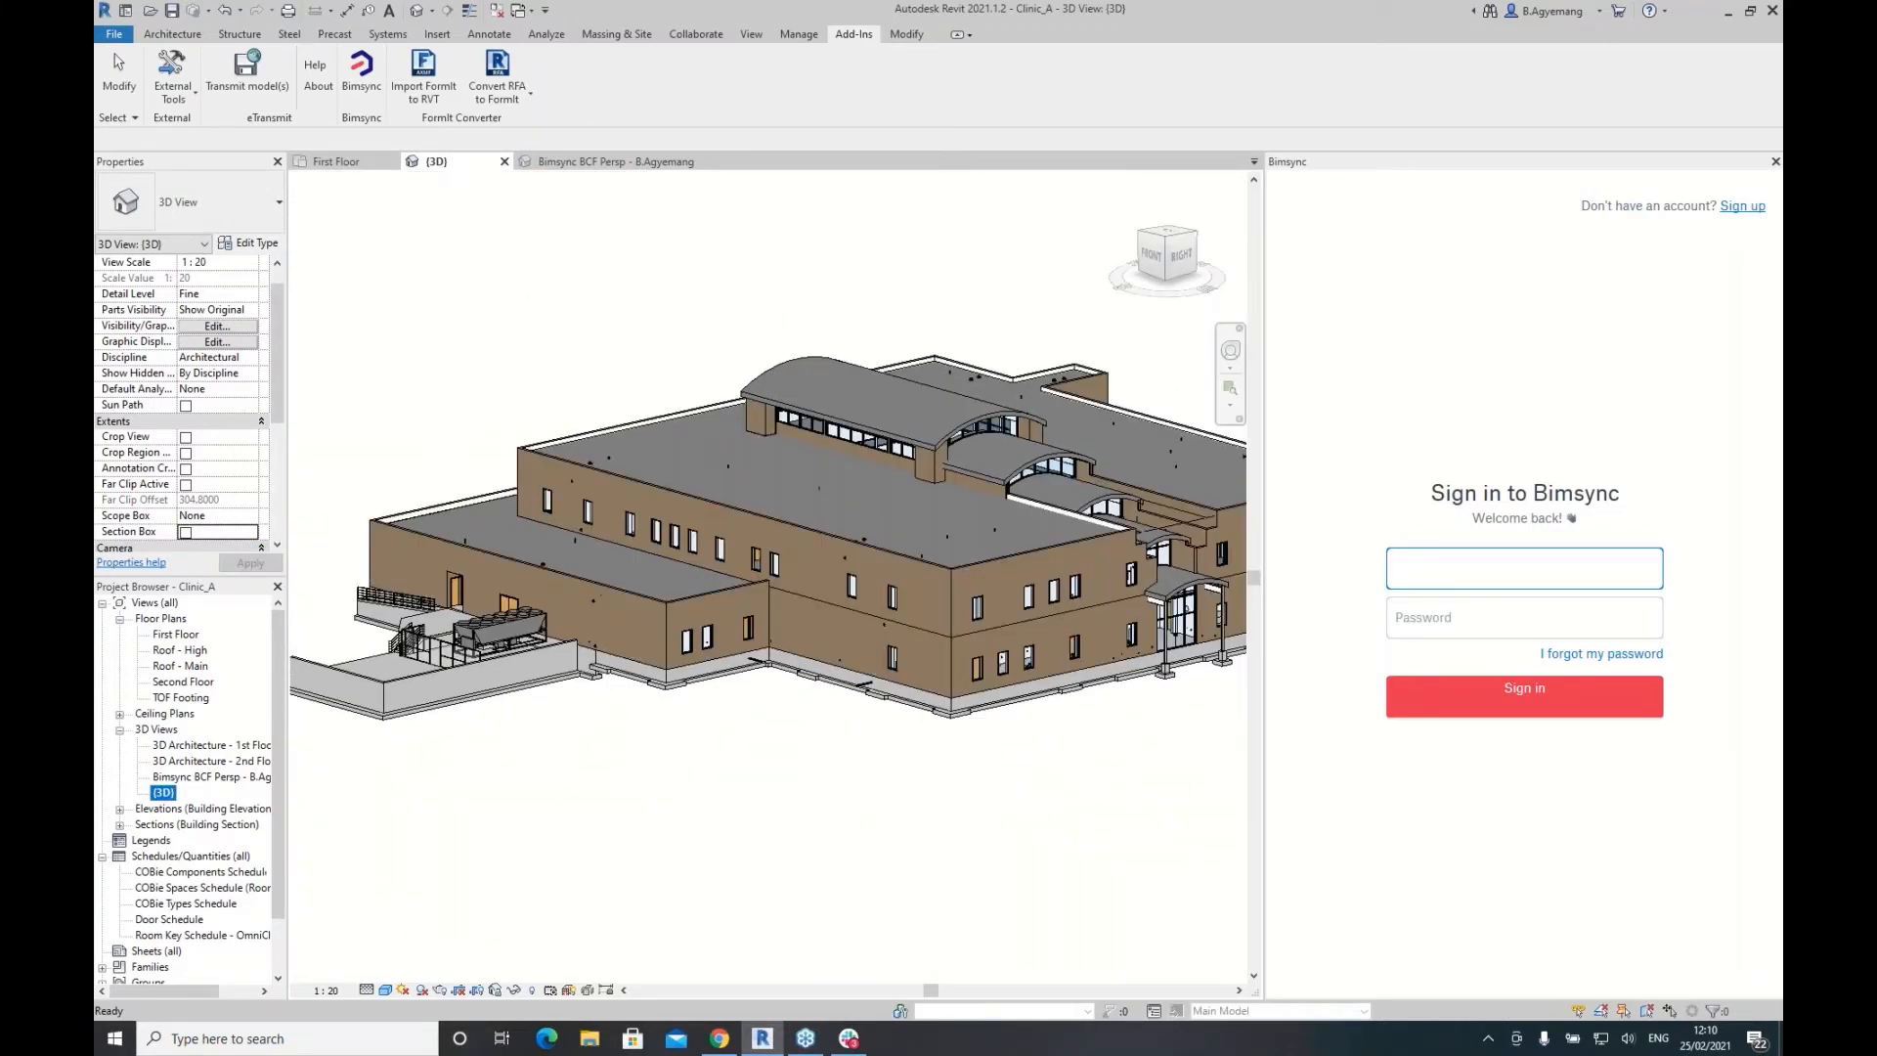
{"action": "left_click", "coordinate": [1524, 576]}
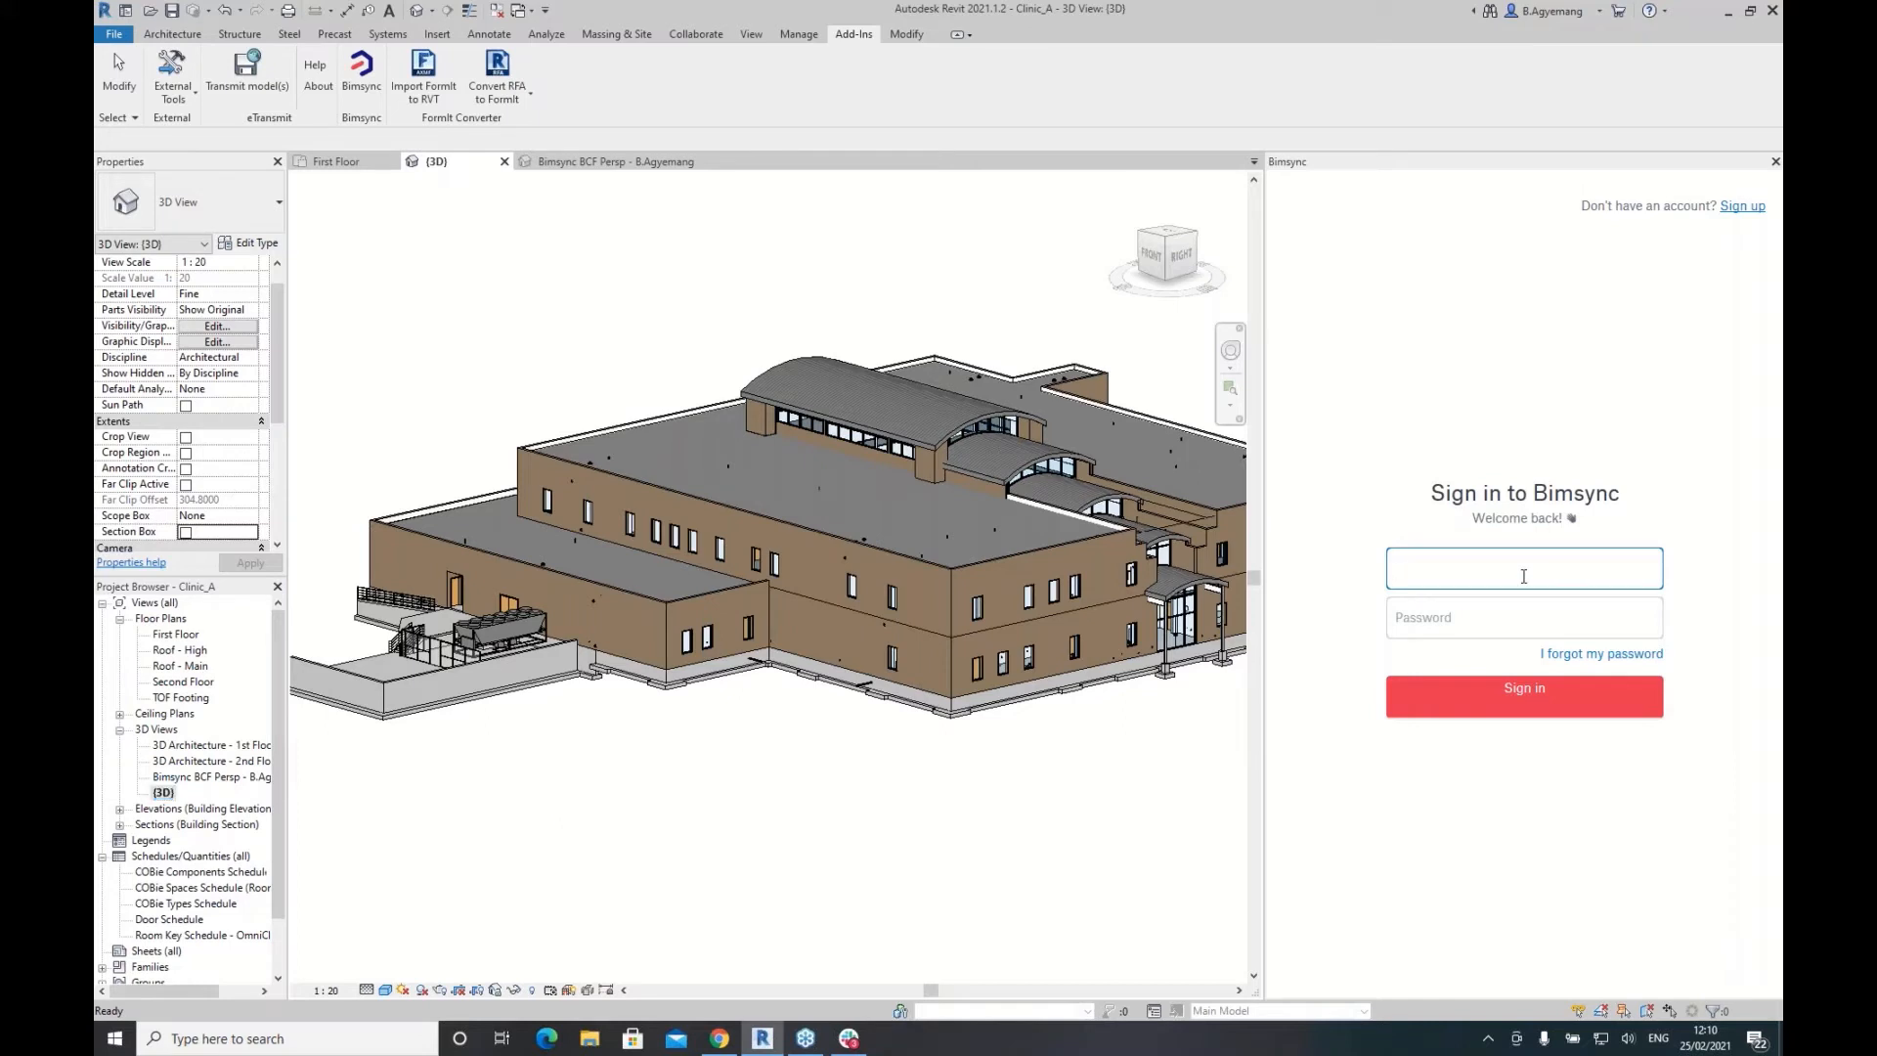
Step: Sign in to the Bimsync plugin with the account e-mail and password, then allow account access
{"action": "left_click", "coordinate": [1421, 623]}
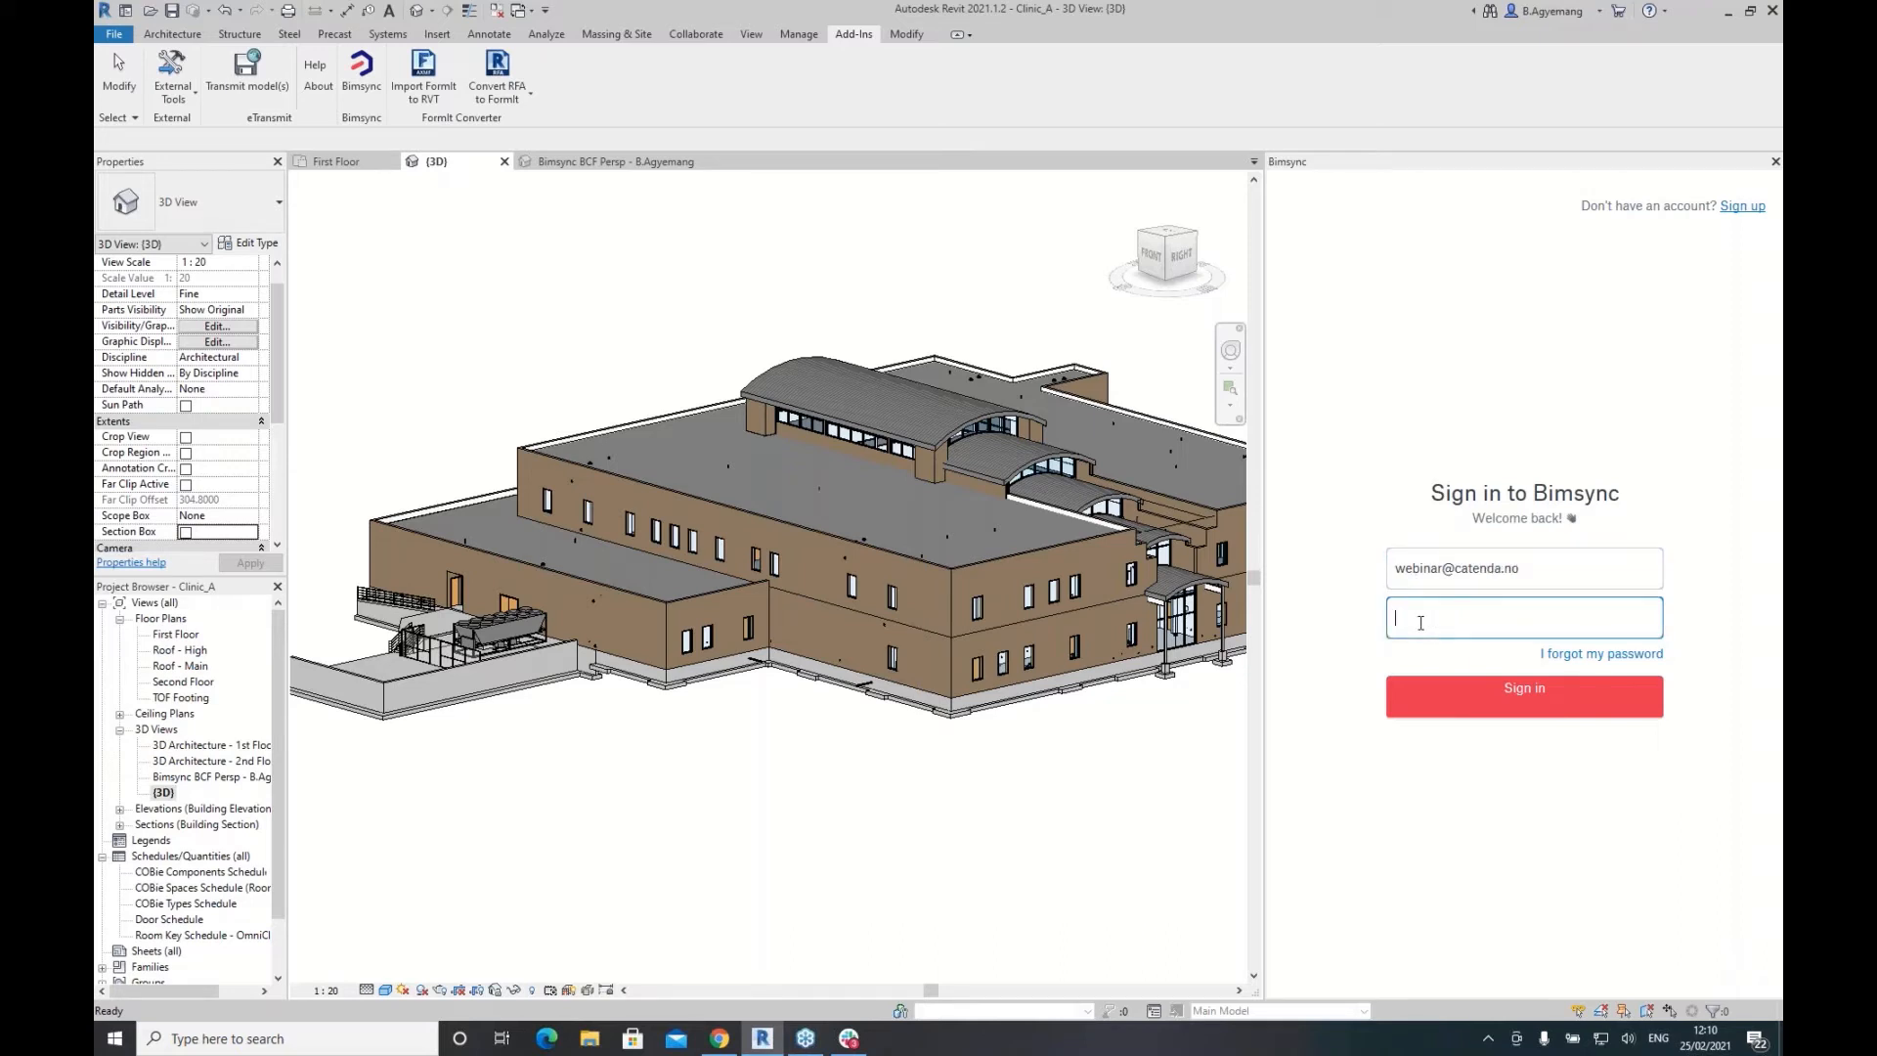
{"action": "type", "text": "•••••••••••"}
{"action": "left_click", "coordinate": [1542, 703]}
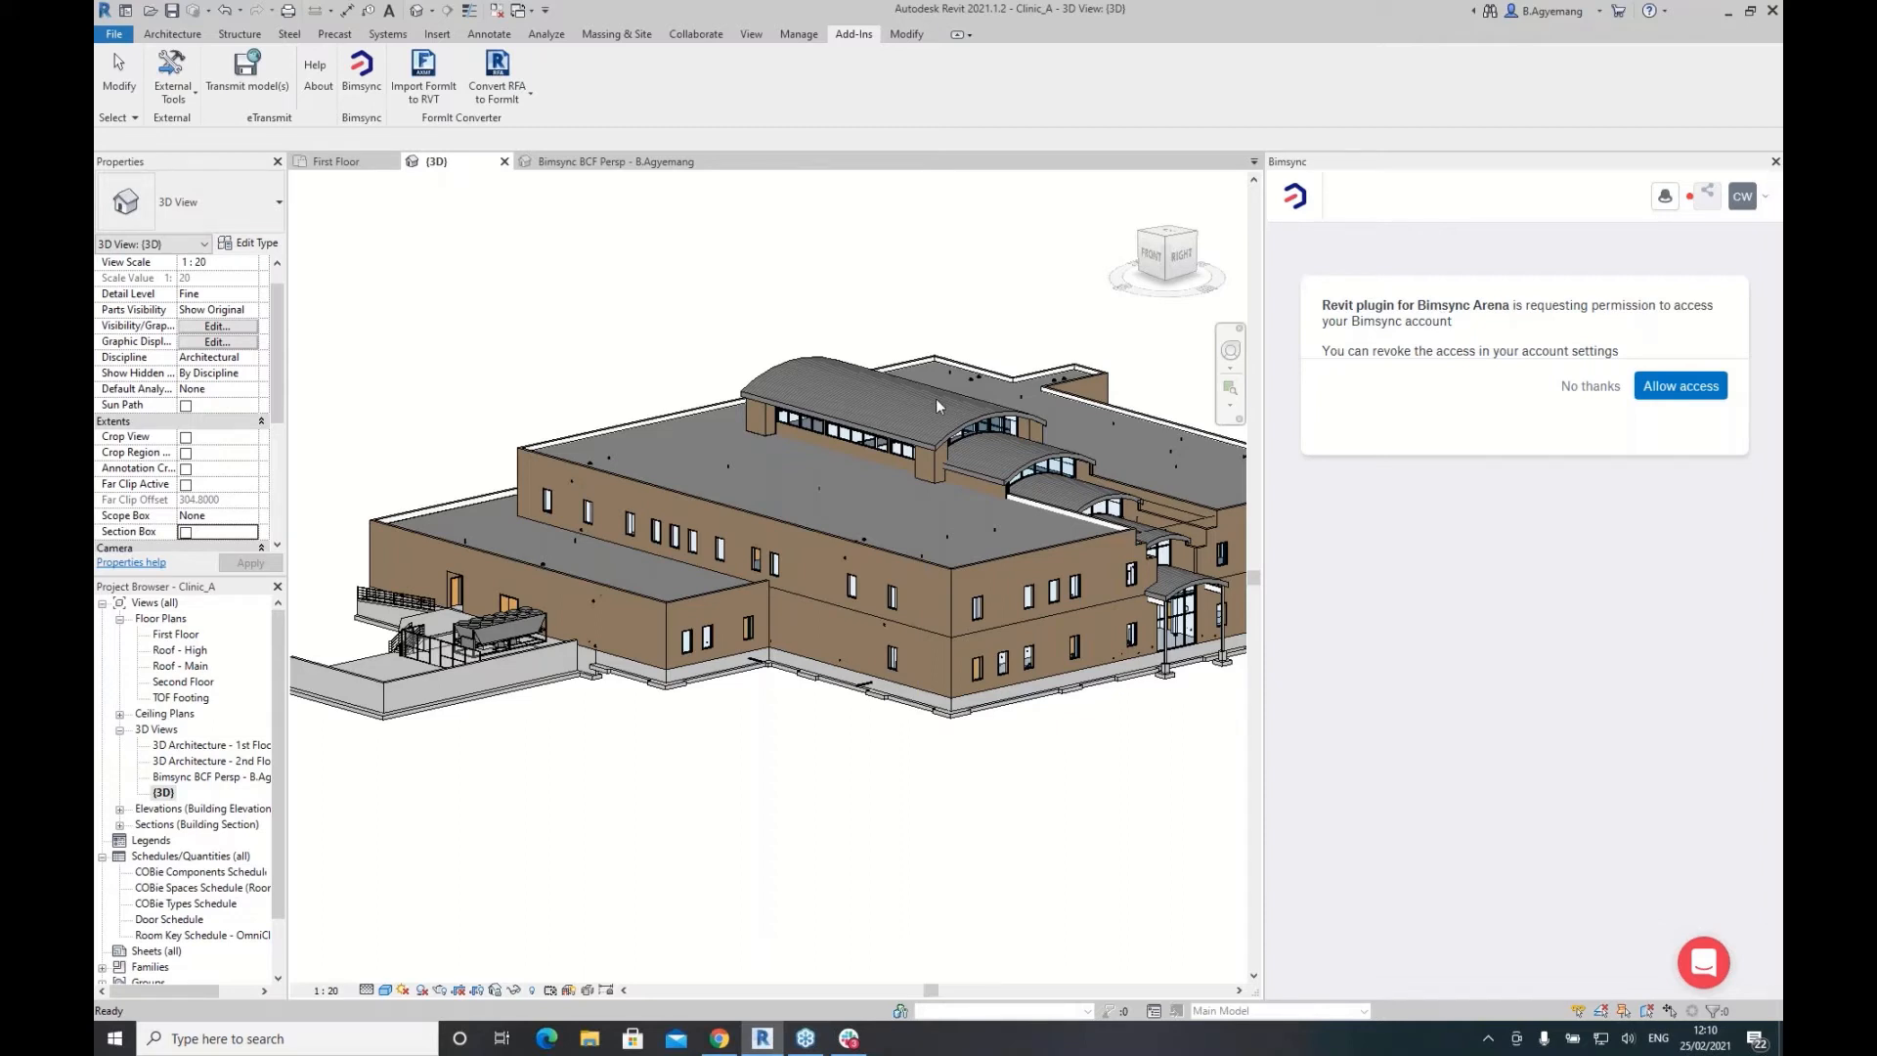
{"action": "left_click", "coordinate": [1678, 387]}
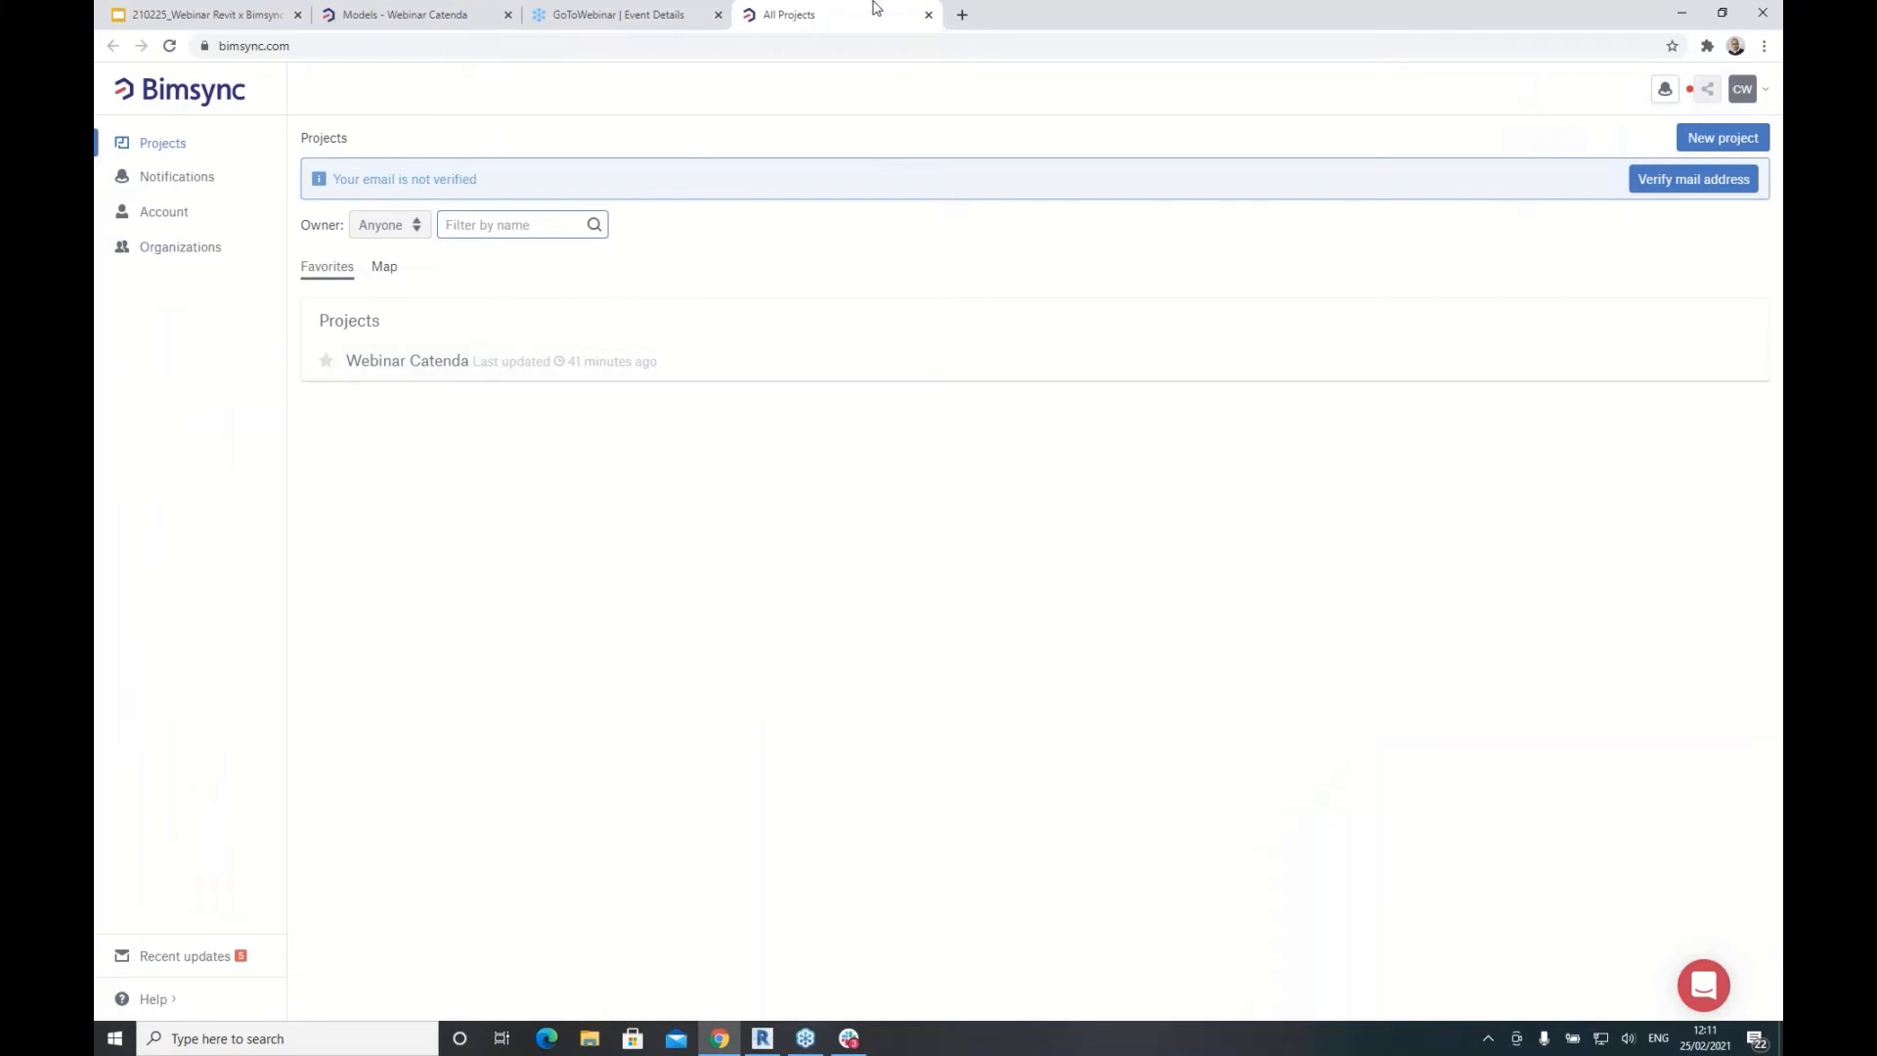
Step: Return to Revit, where the Bimsync panel lists the Issues Webinar board
{"action": "left_click", "coordinate": [763, 1037]}
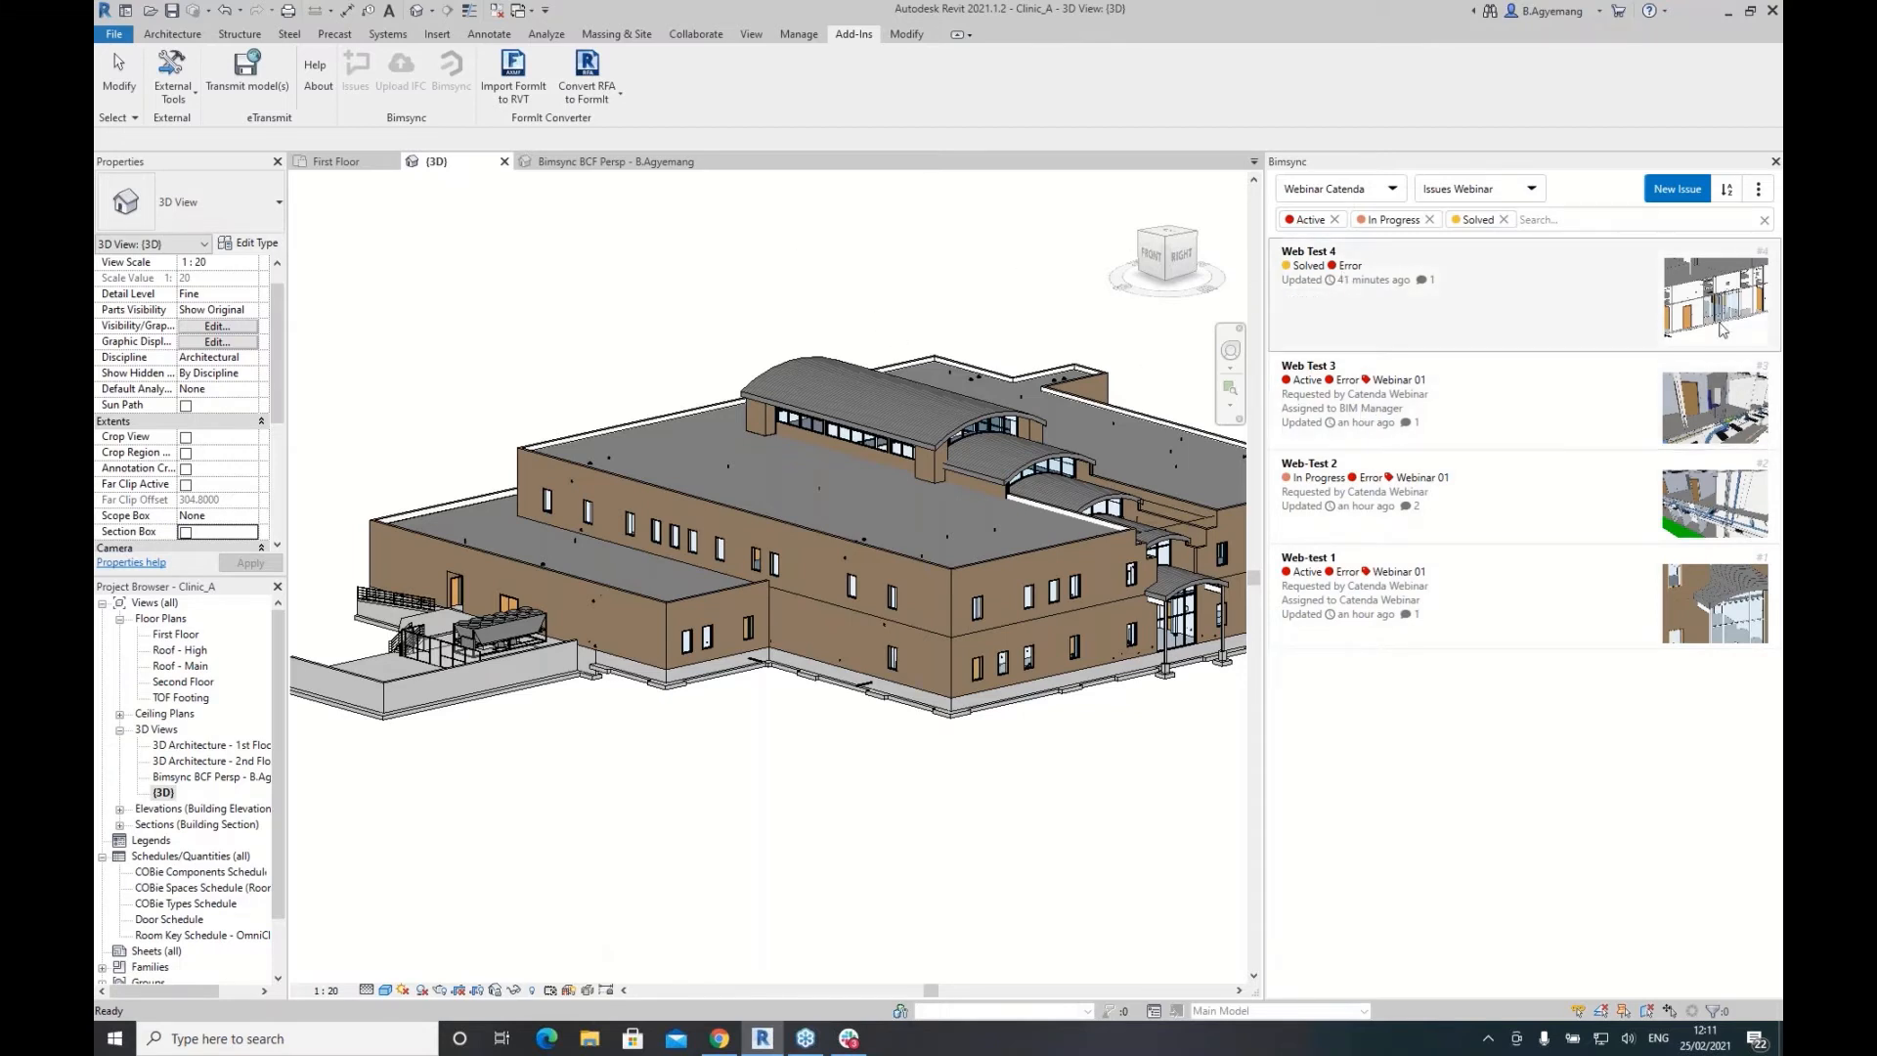
Step: Open issue Web Test 4 and load its viewpoint as the BCF Ortho view, orbiting to face the glass doors
{"action": "left_click", "coordinate": [1711, 294]}
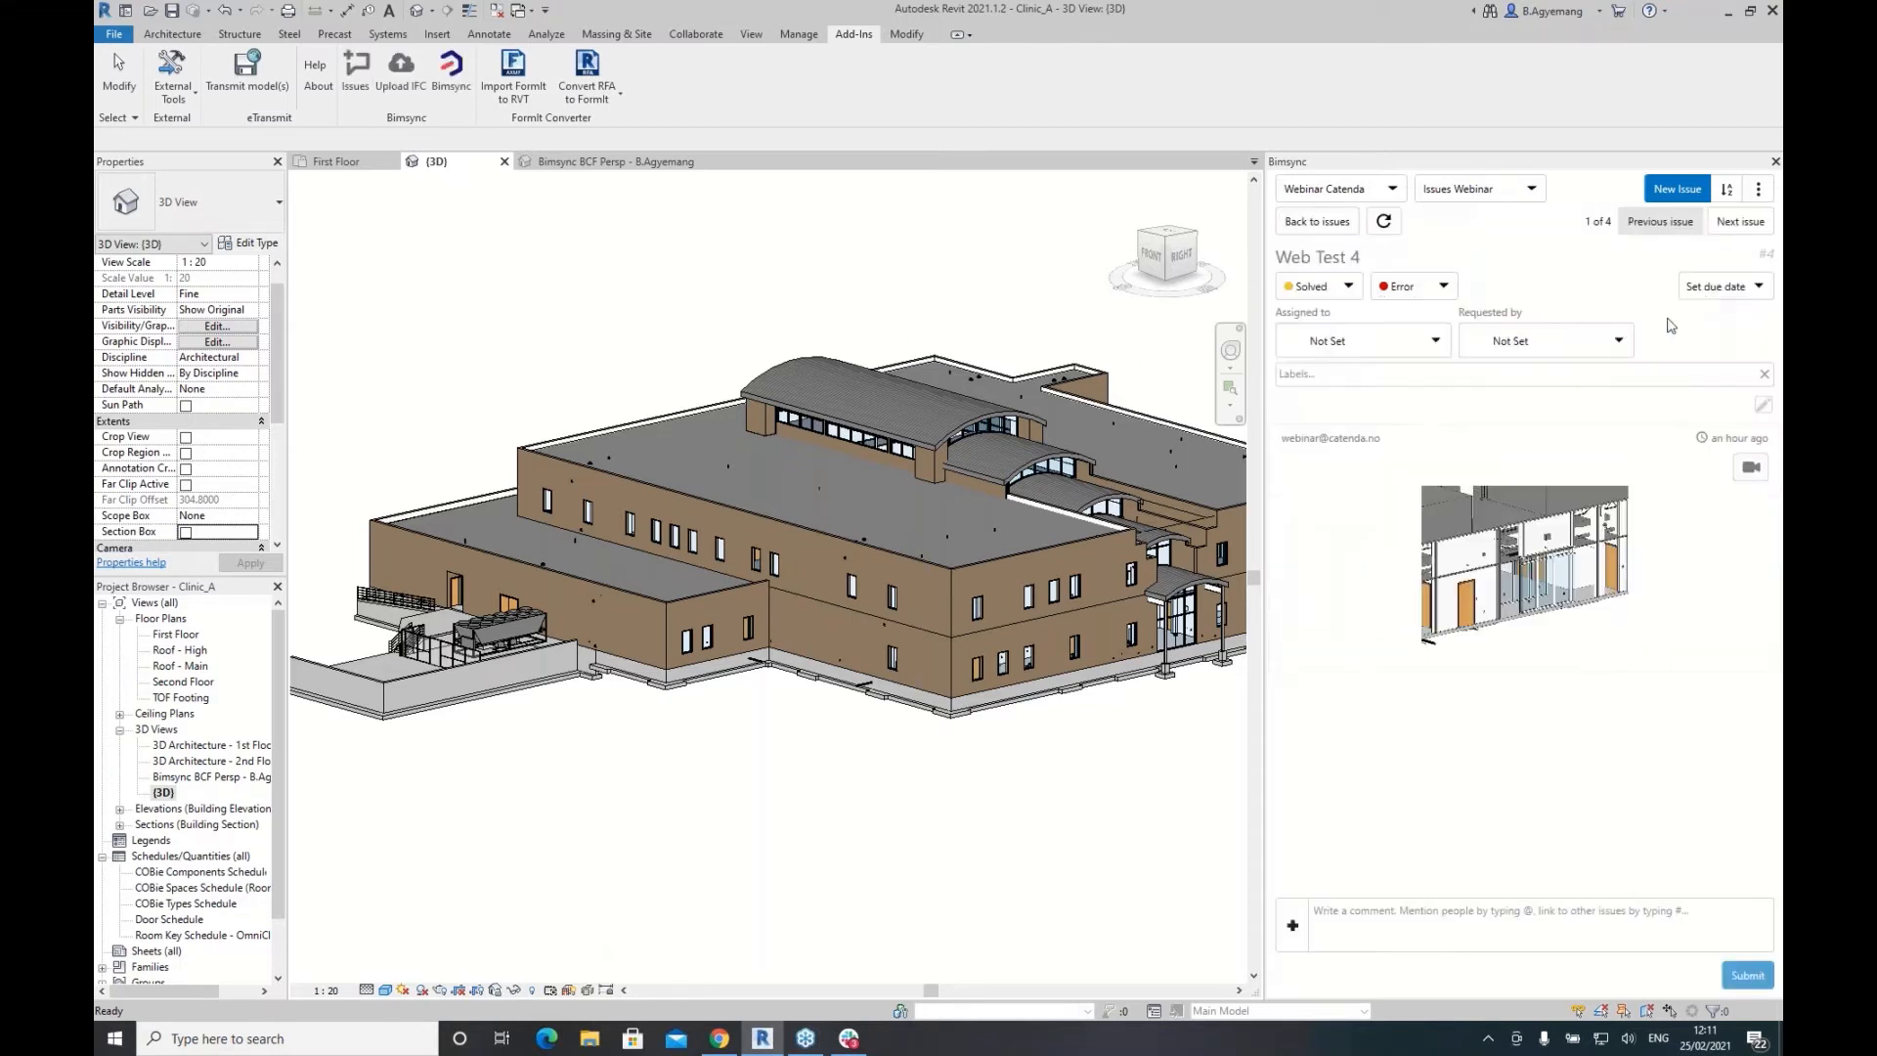
{"action": "left_click", "coordinate": [1753, 475]}
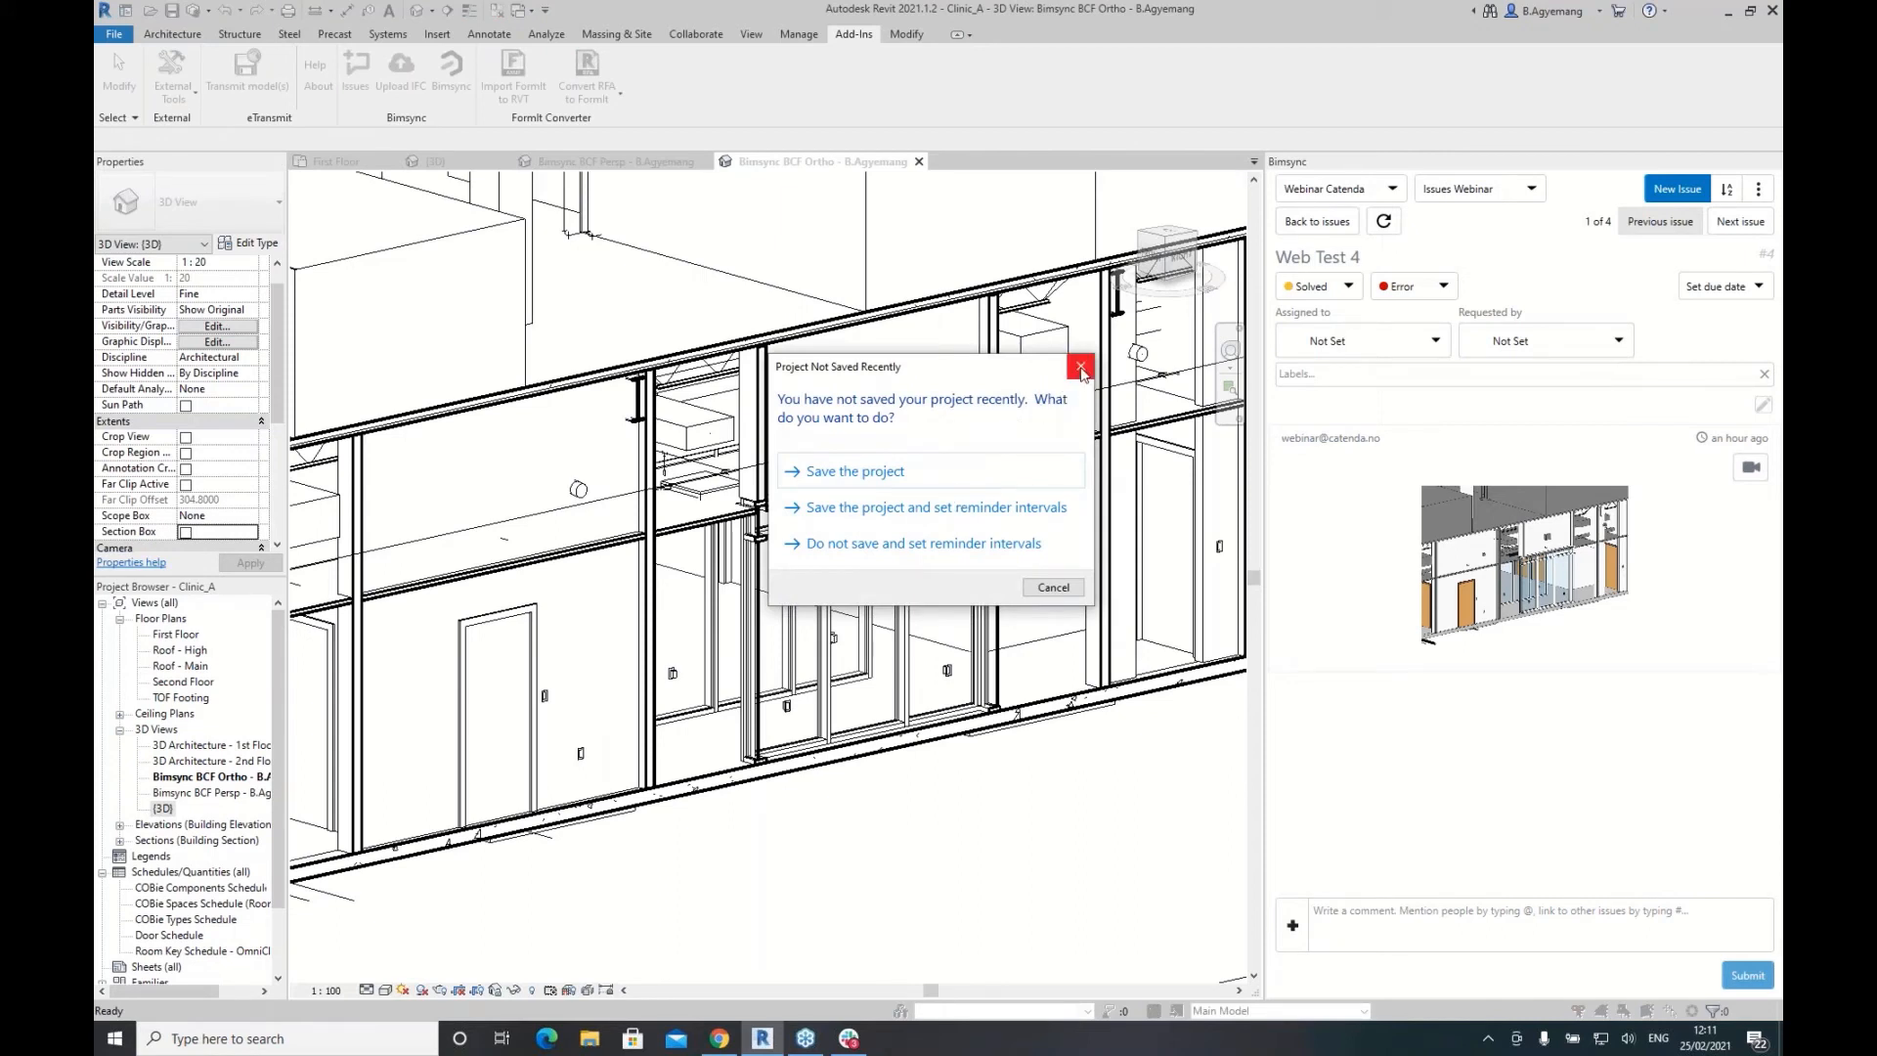
{"action": "left_click", "coordinate": [1053, 586]}
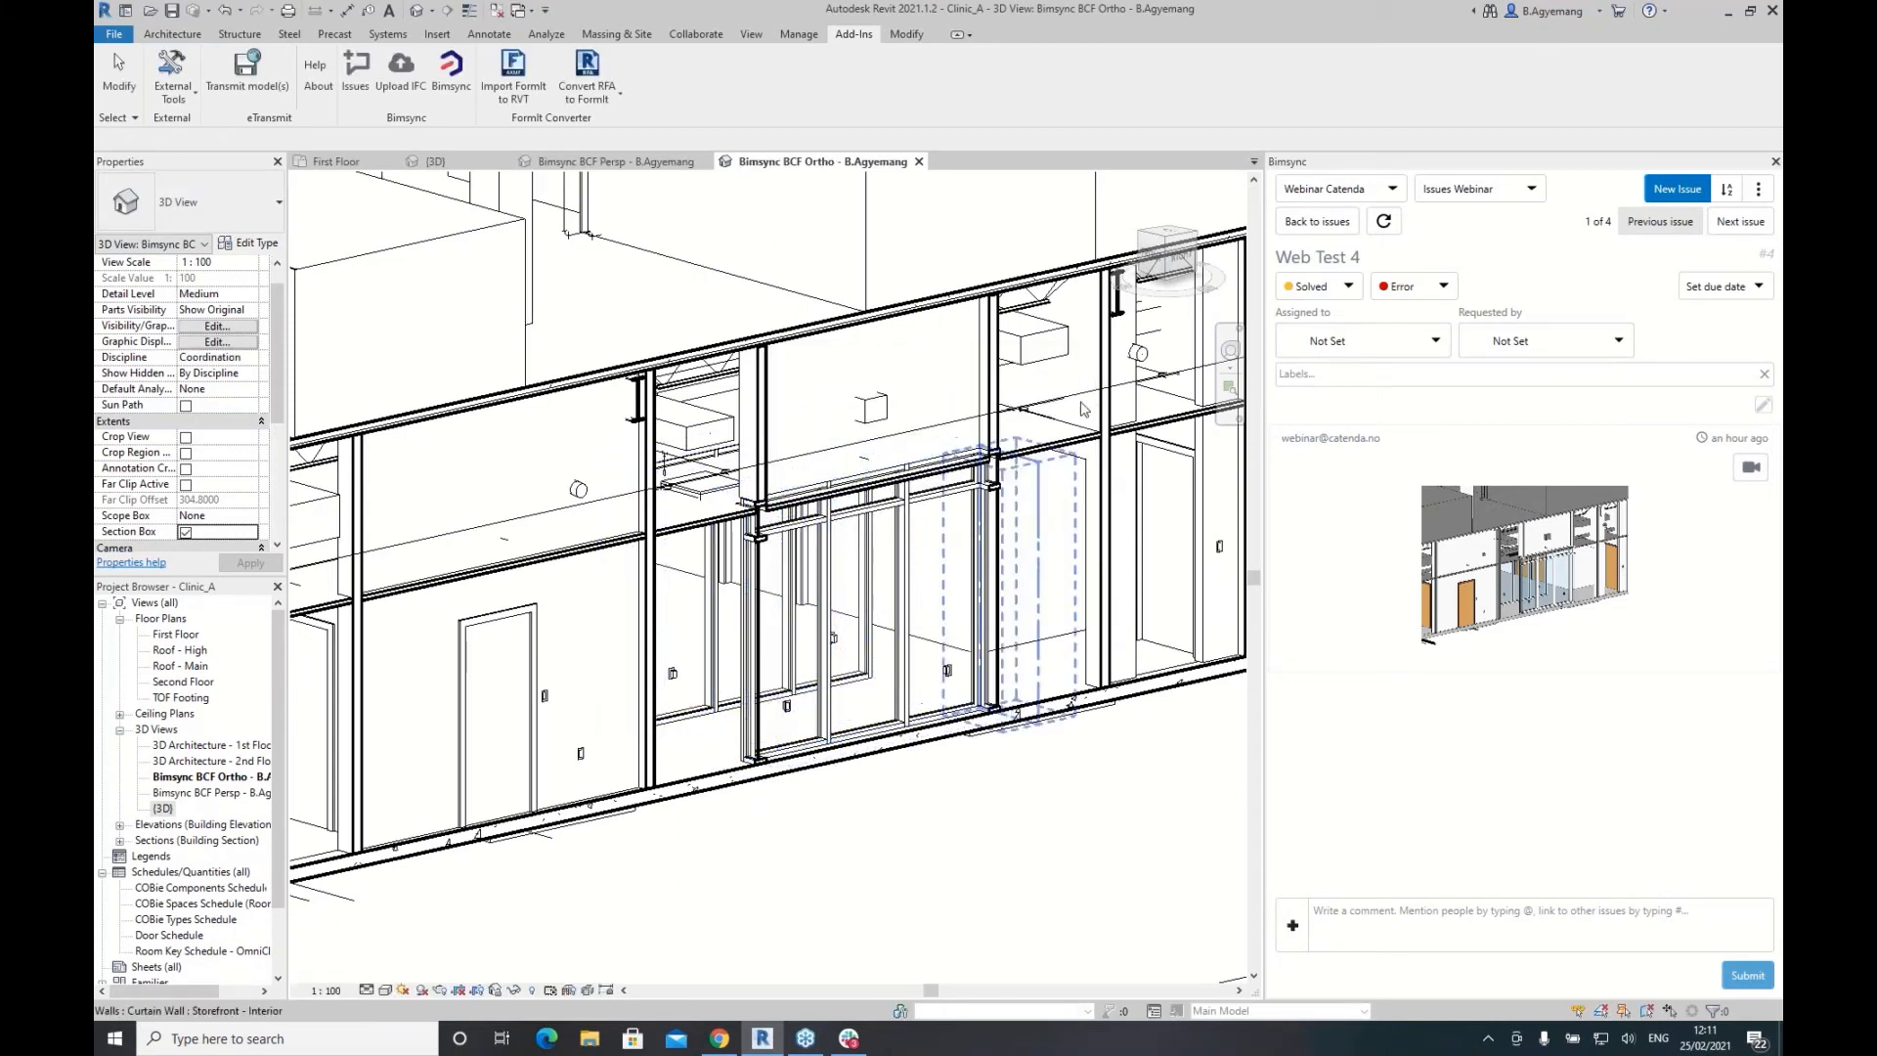
{"action": "left_click", "coordinate": [1230, 350]}
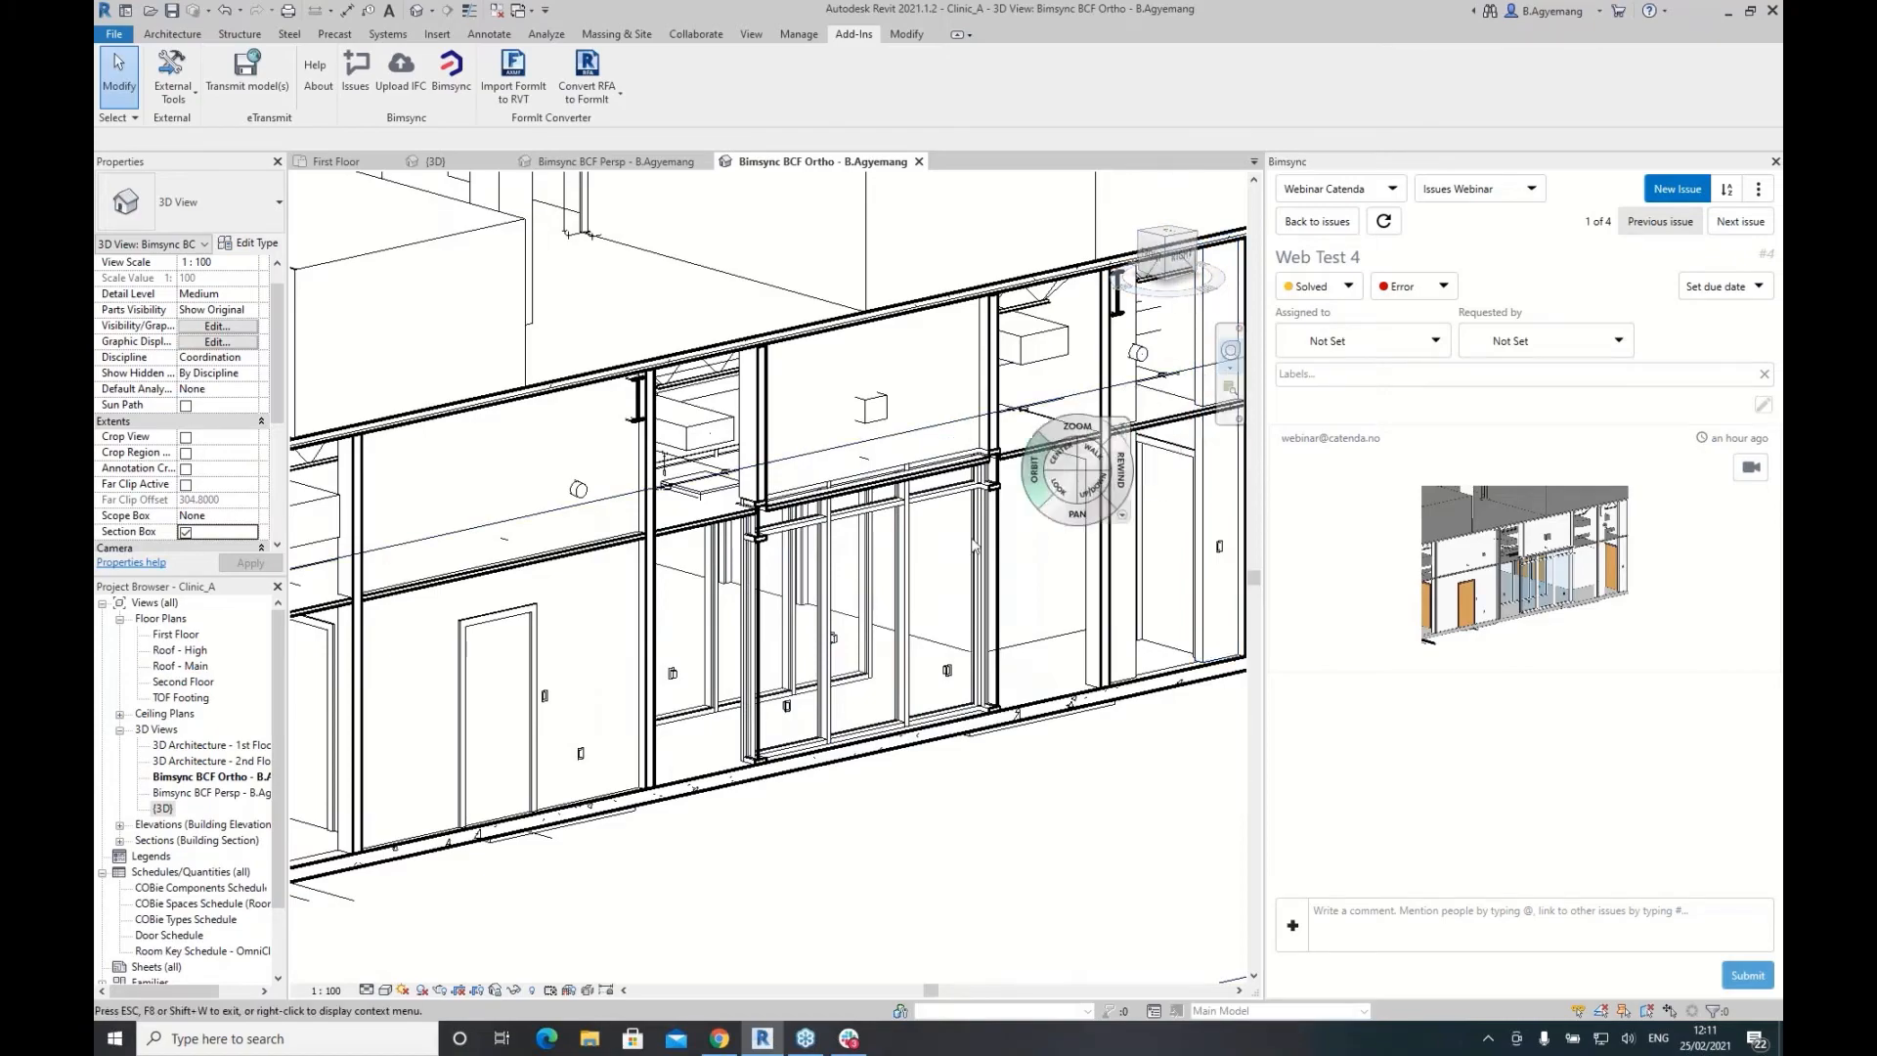
{"action": "left_click", "coordinate": [869, 592]}
{"action": "mouse_move", "coordinate": [868, 591]}
{"action": "left_mouse_down"}
{"action": "mouse_move", "coordinate": [880, 602]}
{"action": "mouse_move", "coordinate": [905, 564]}
{"action": "mouse_move", "coordinate": [851, 548]}
{"action": "mouse_move", "coordinate": [886, 600]}
{"action": "mouse_move", "coordinate": [868, 602]}
{"action": "mouse_move", "coordinate": [876, 584]}
{"action": "left_mouse_up"}
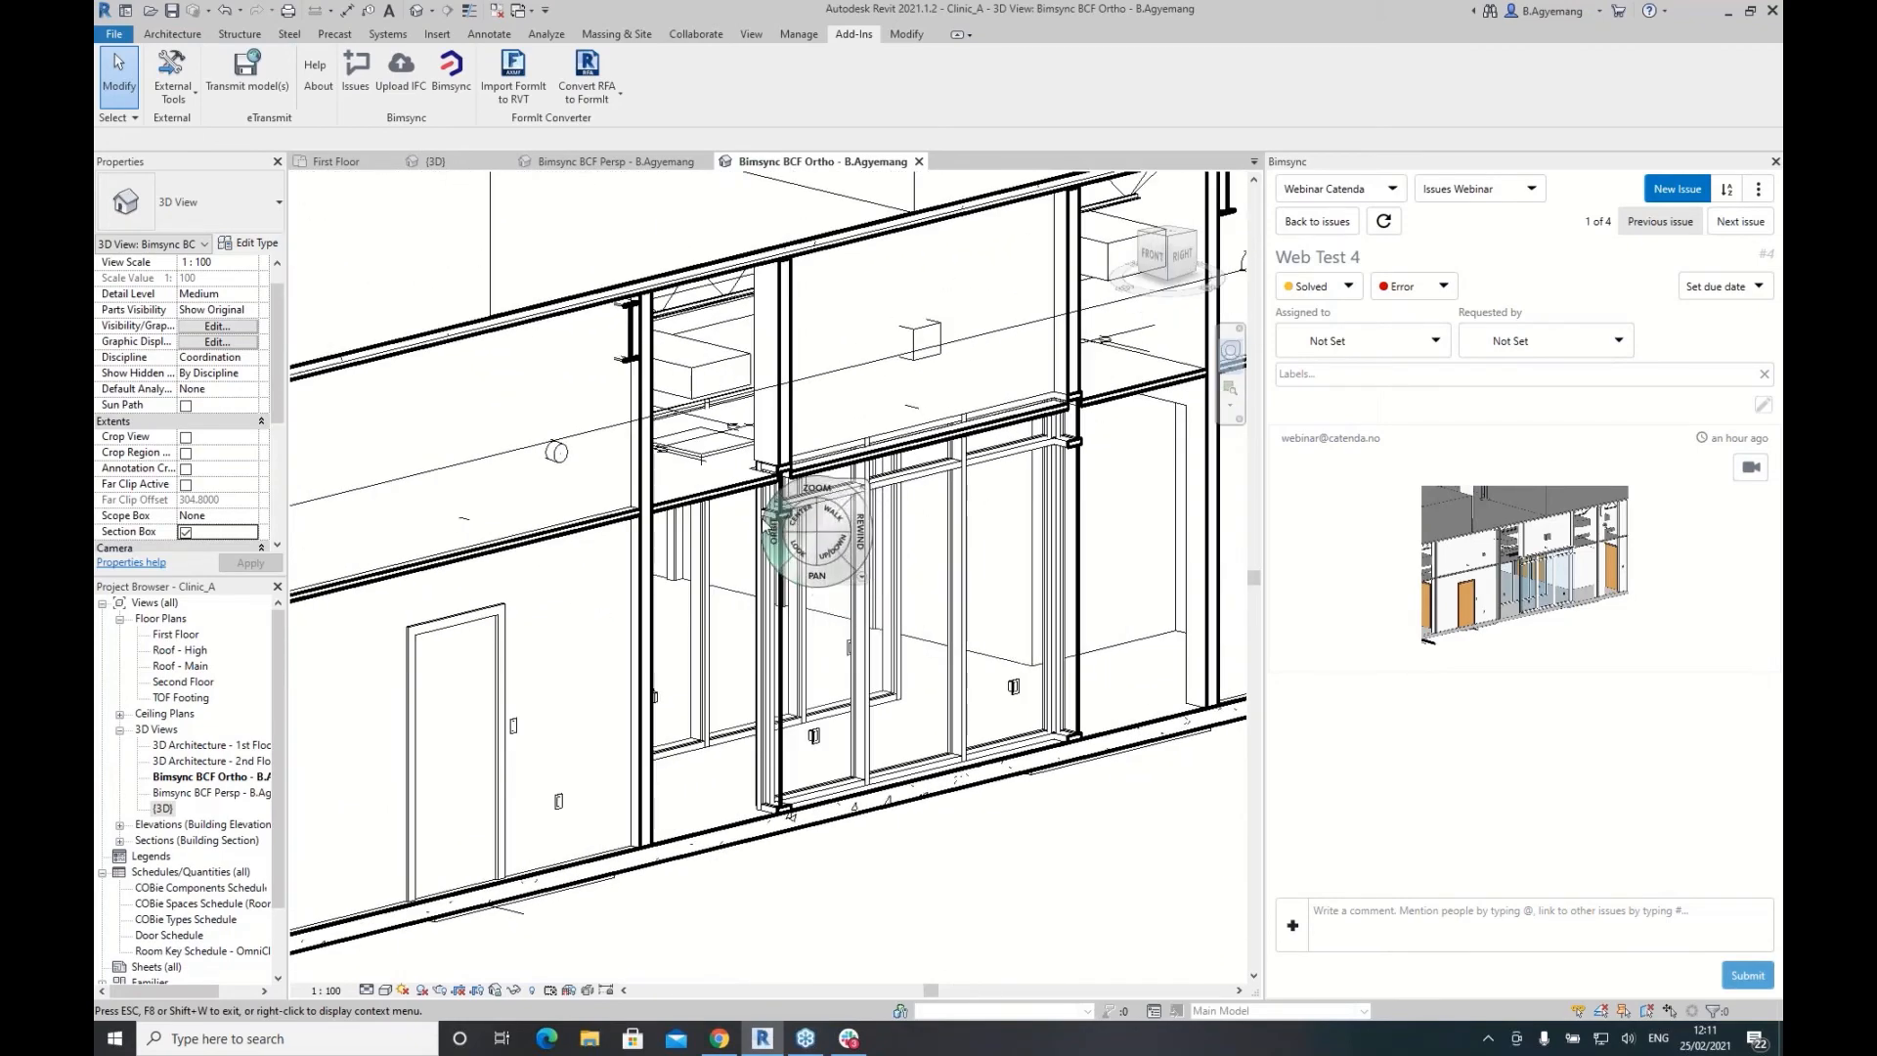
{"action": "left_click_drag", "start_coordinate": [794, 539], "coordinate": [968, 462]}
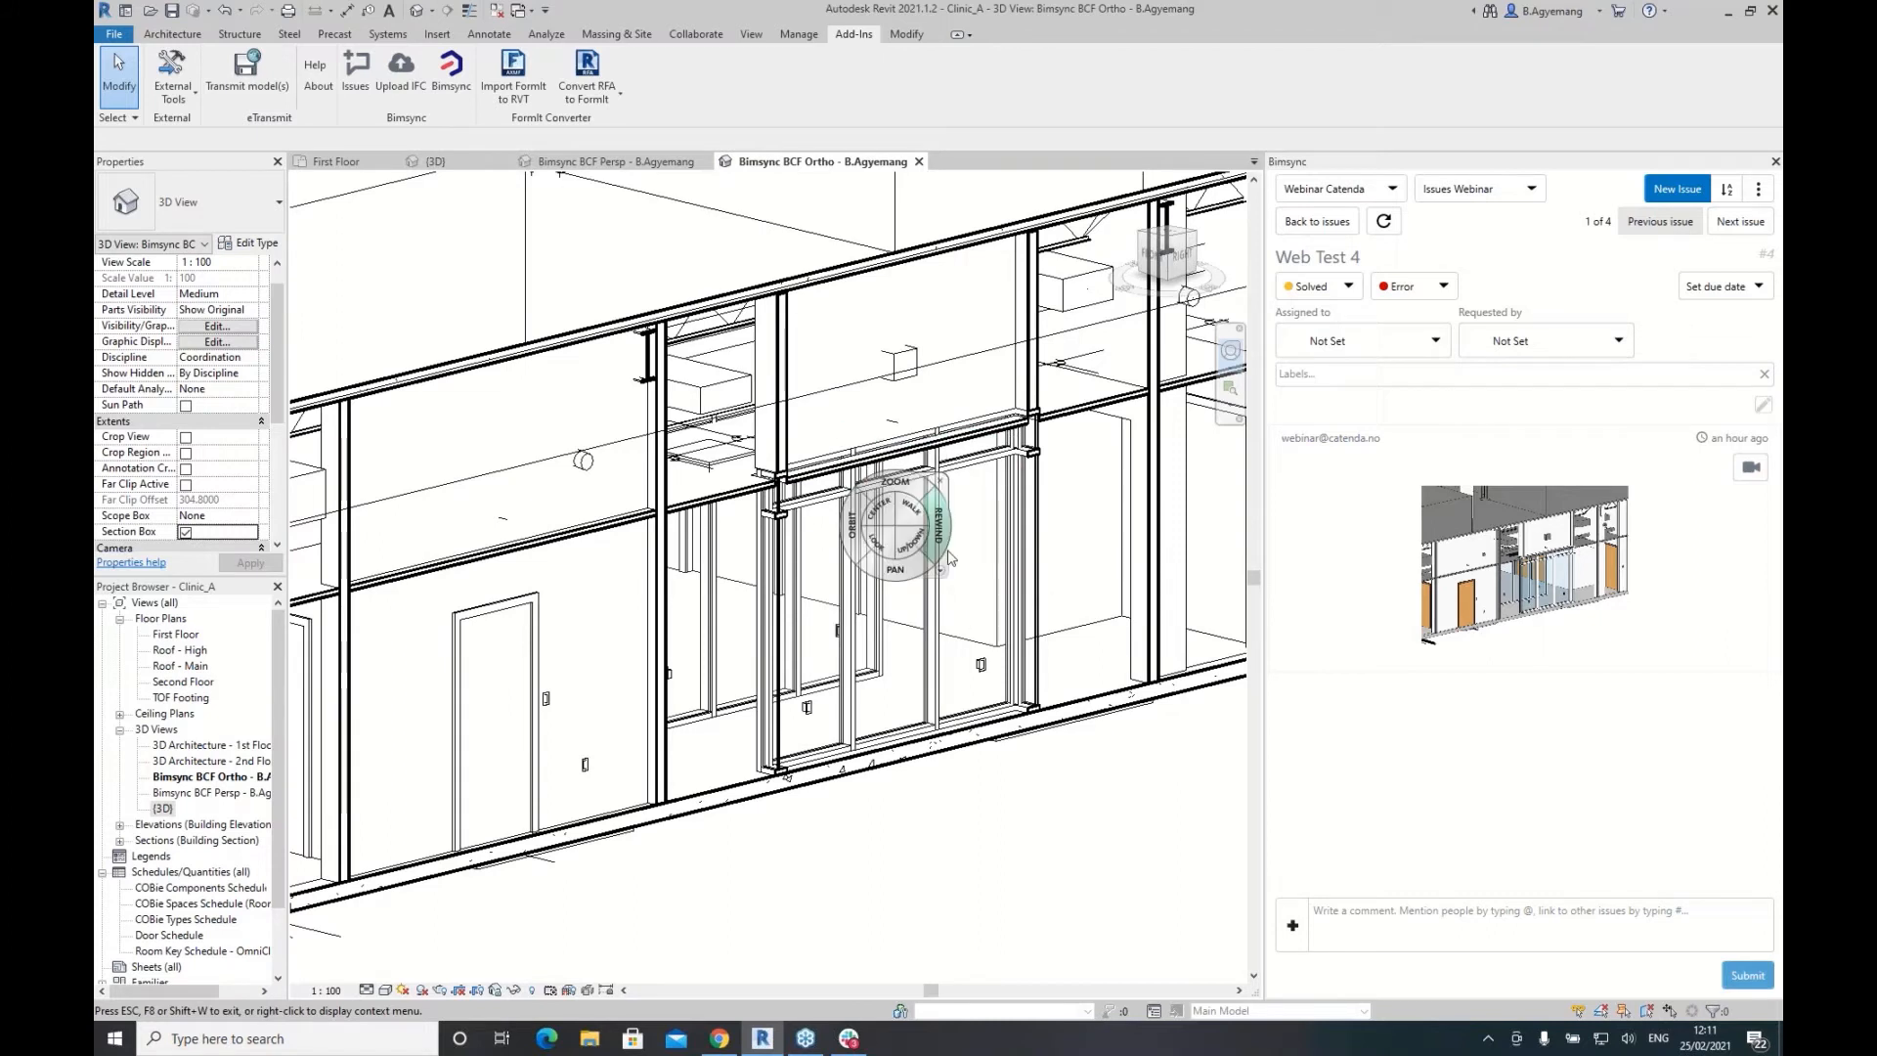
{"action": "left_click", "coordinate": [1436, 342]}
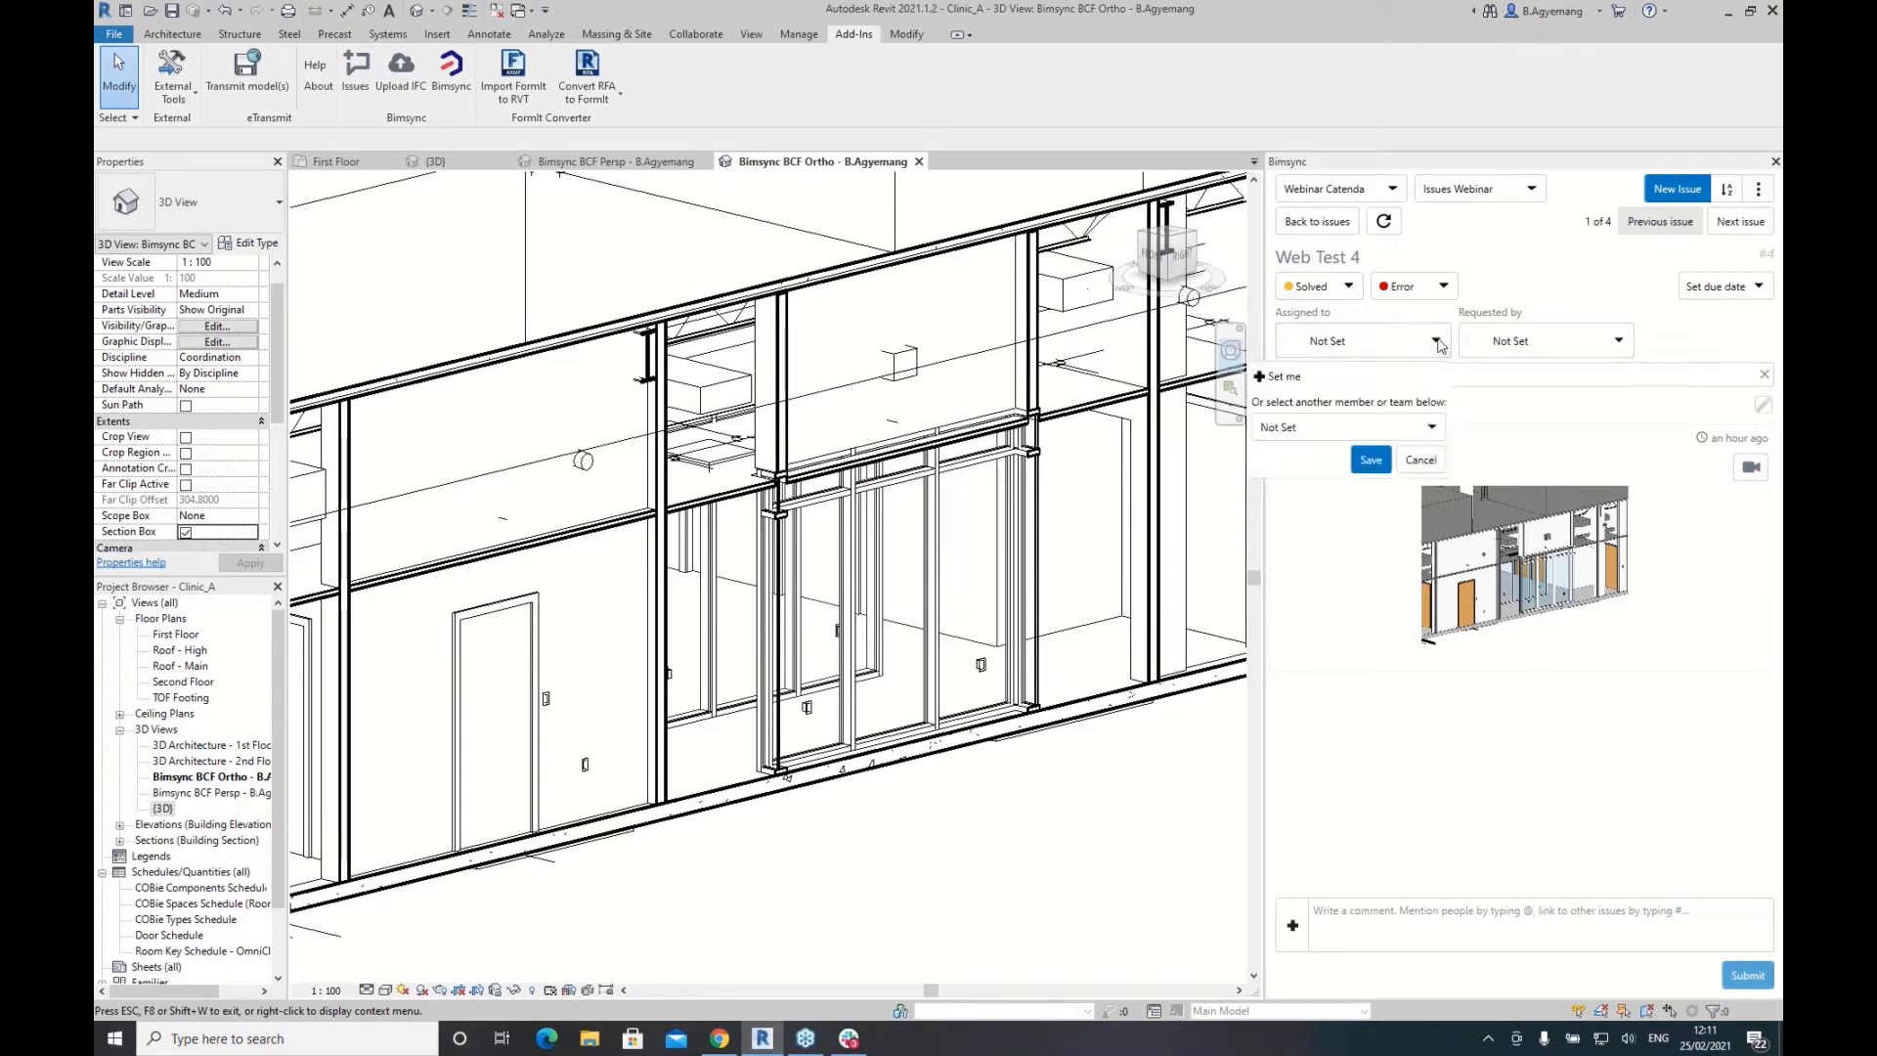
{"action": "left_click", "coordinate": [1428, 431]}
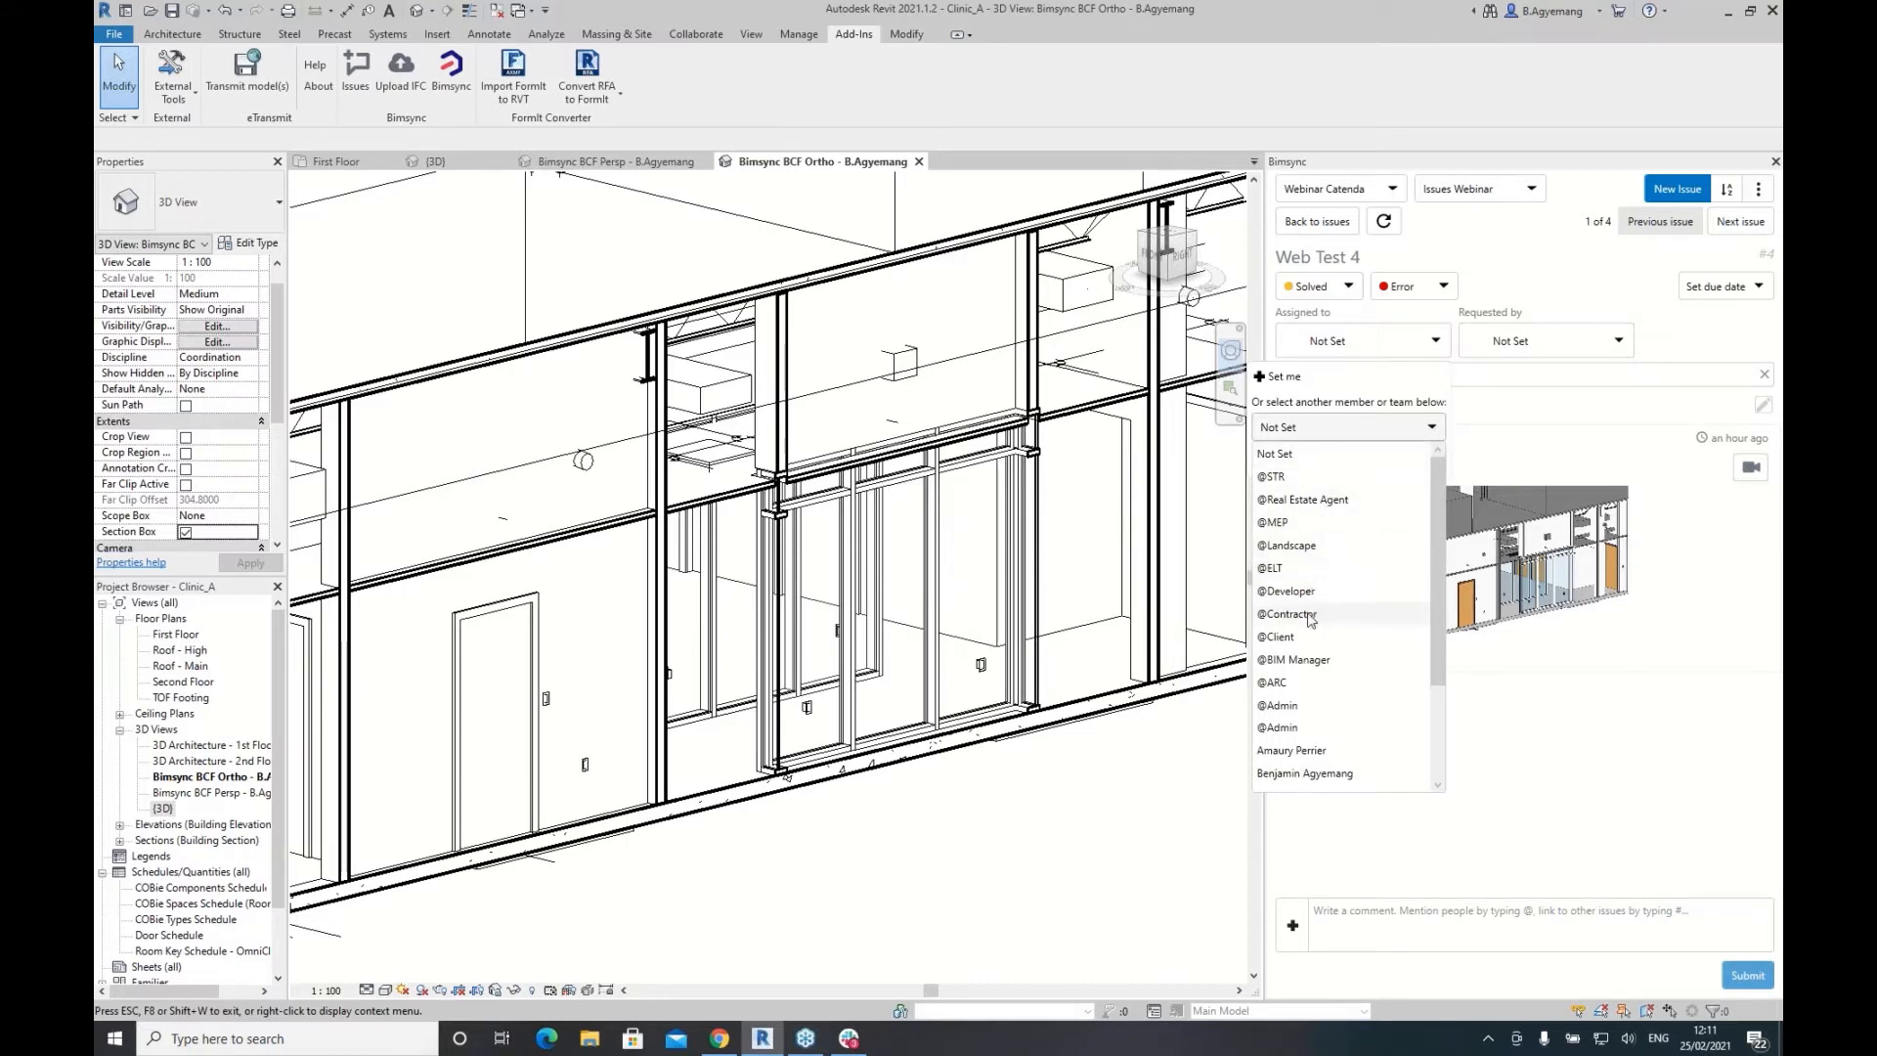
{"action": "left_click", "coordinate": [1288, 661]}
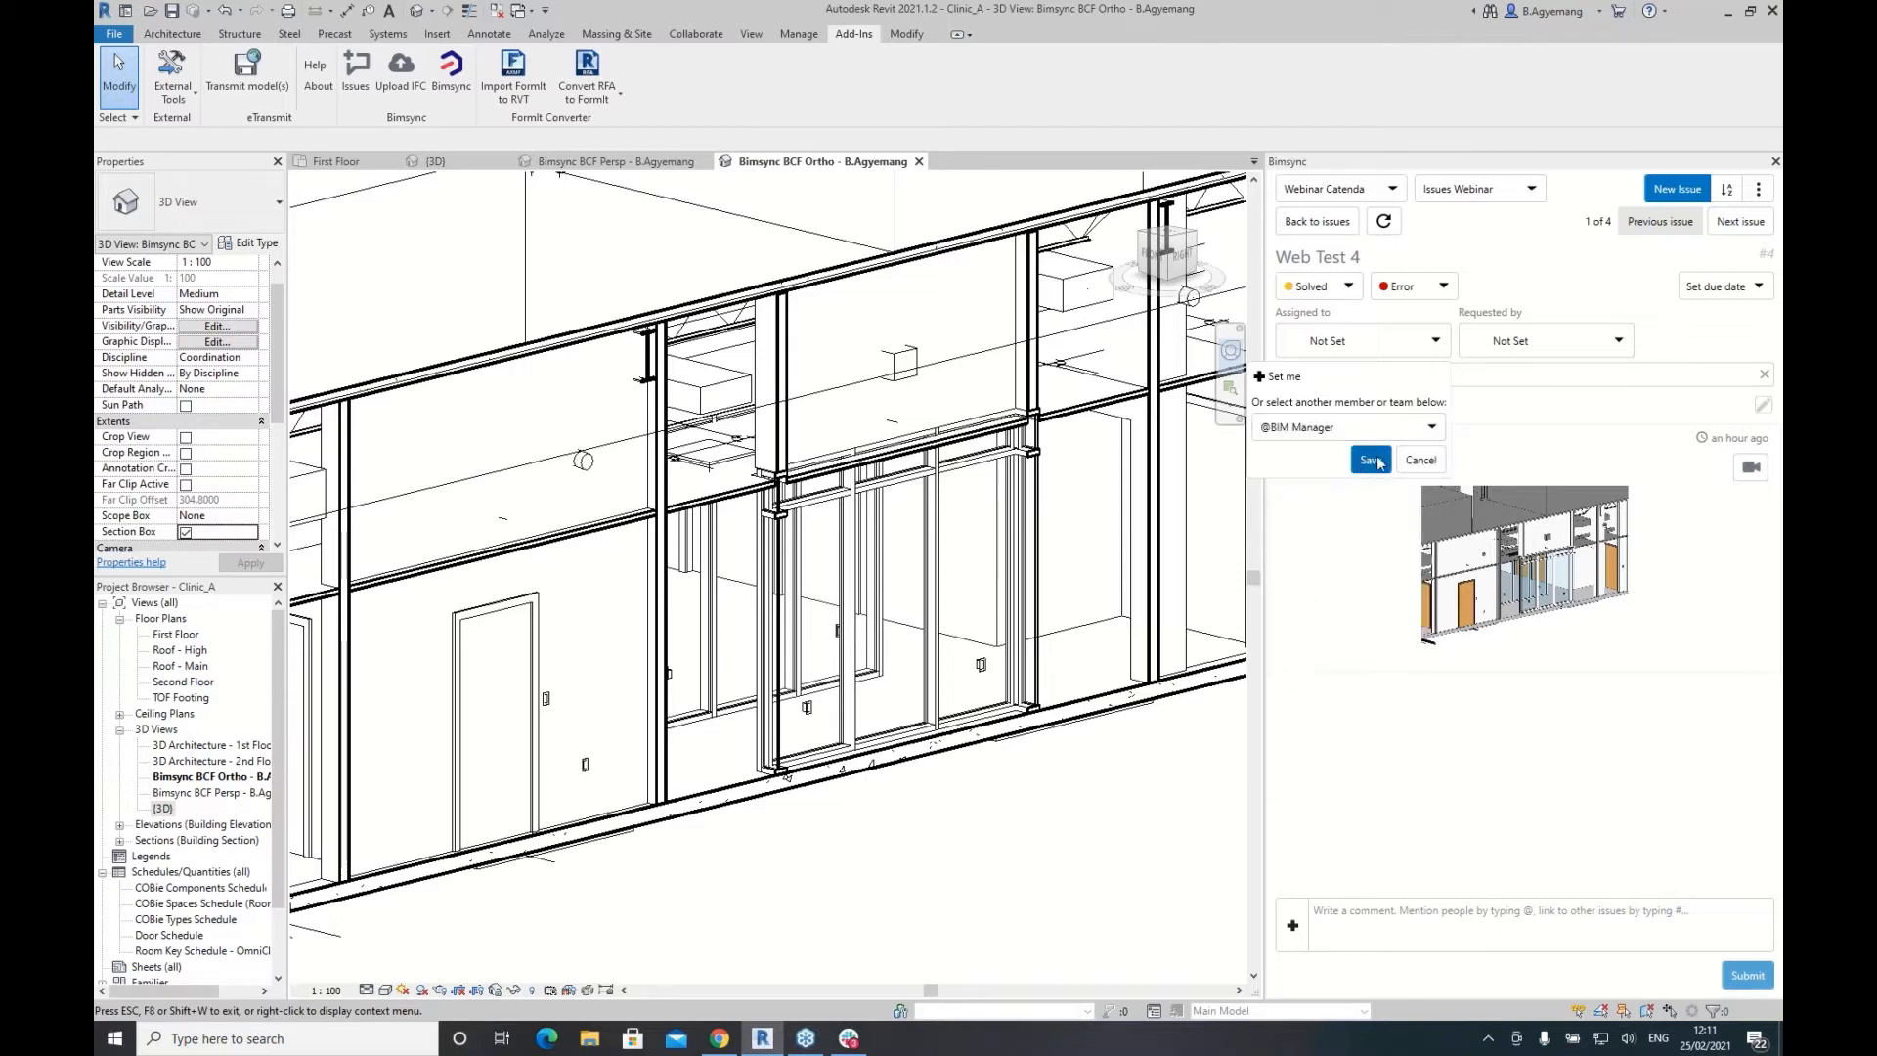
{"action": "left_click", "coordinate": [1366, 463]}
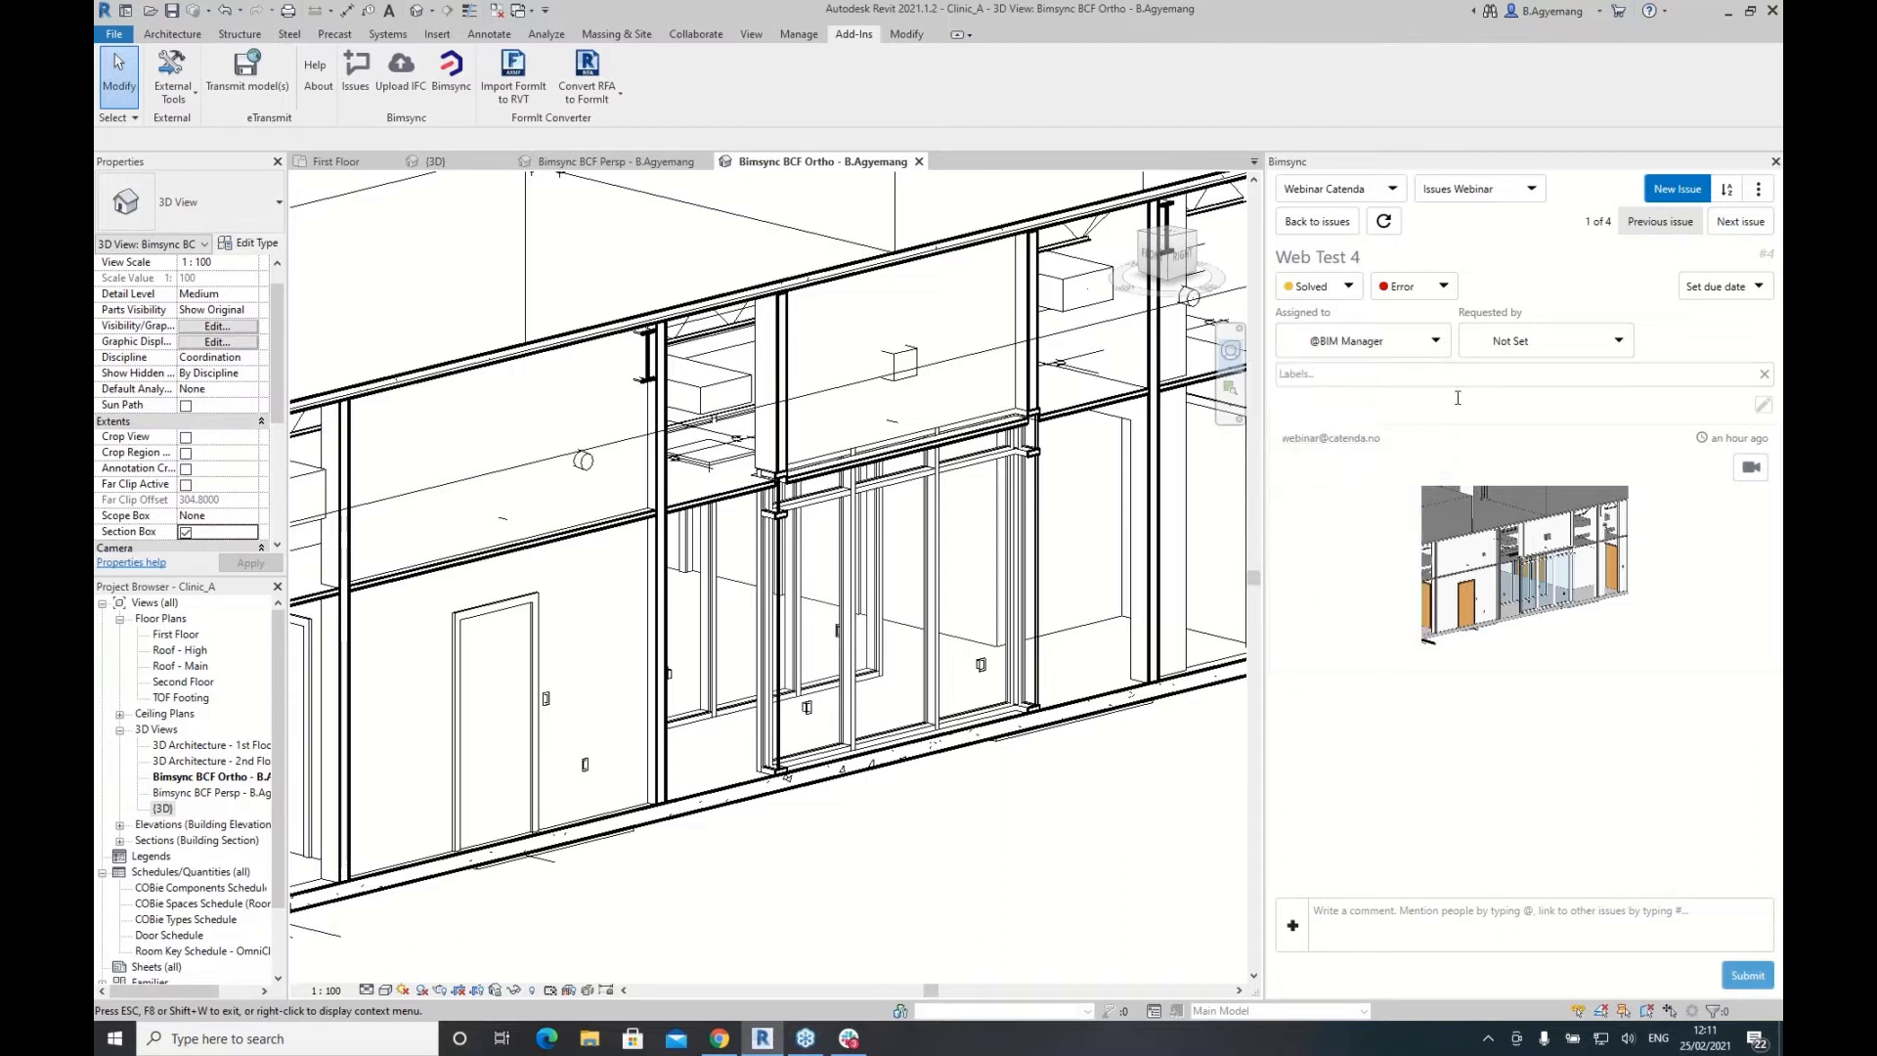
{"action": "left_click", "coordinate": [1623, 343]}
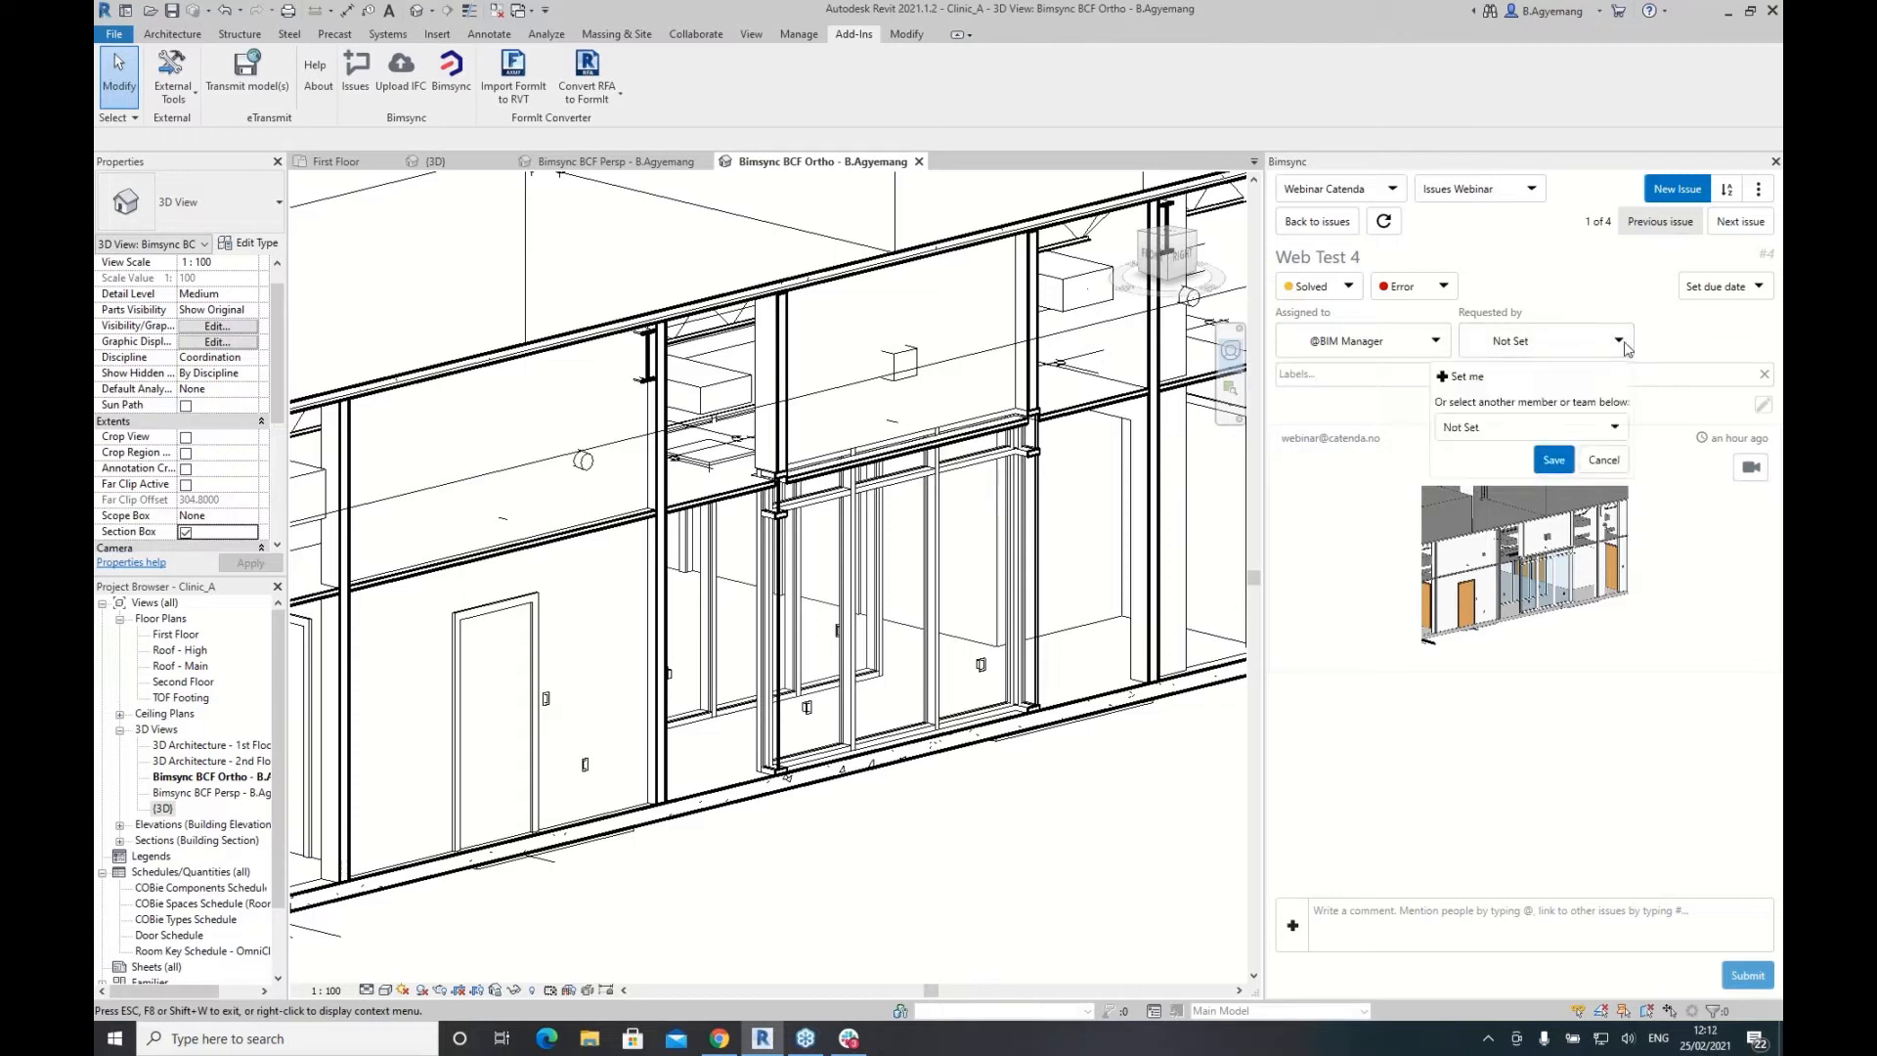
{"action": "left_click", "coordinate": [1618, 428]}
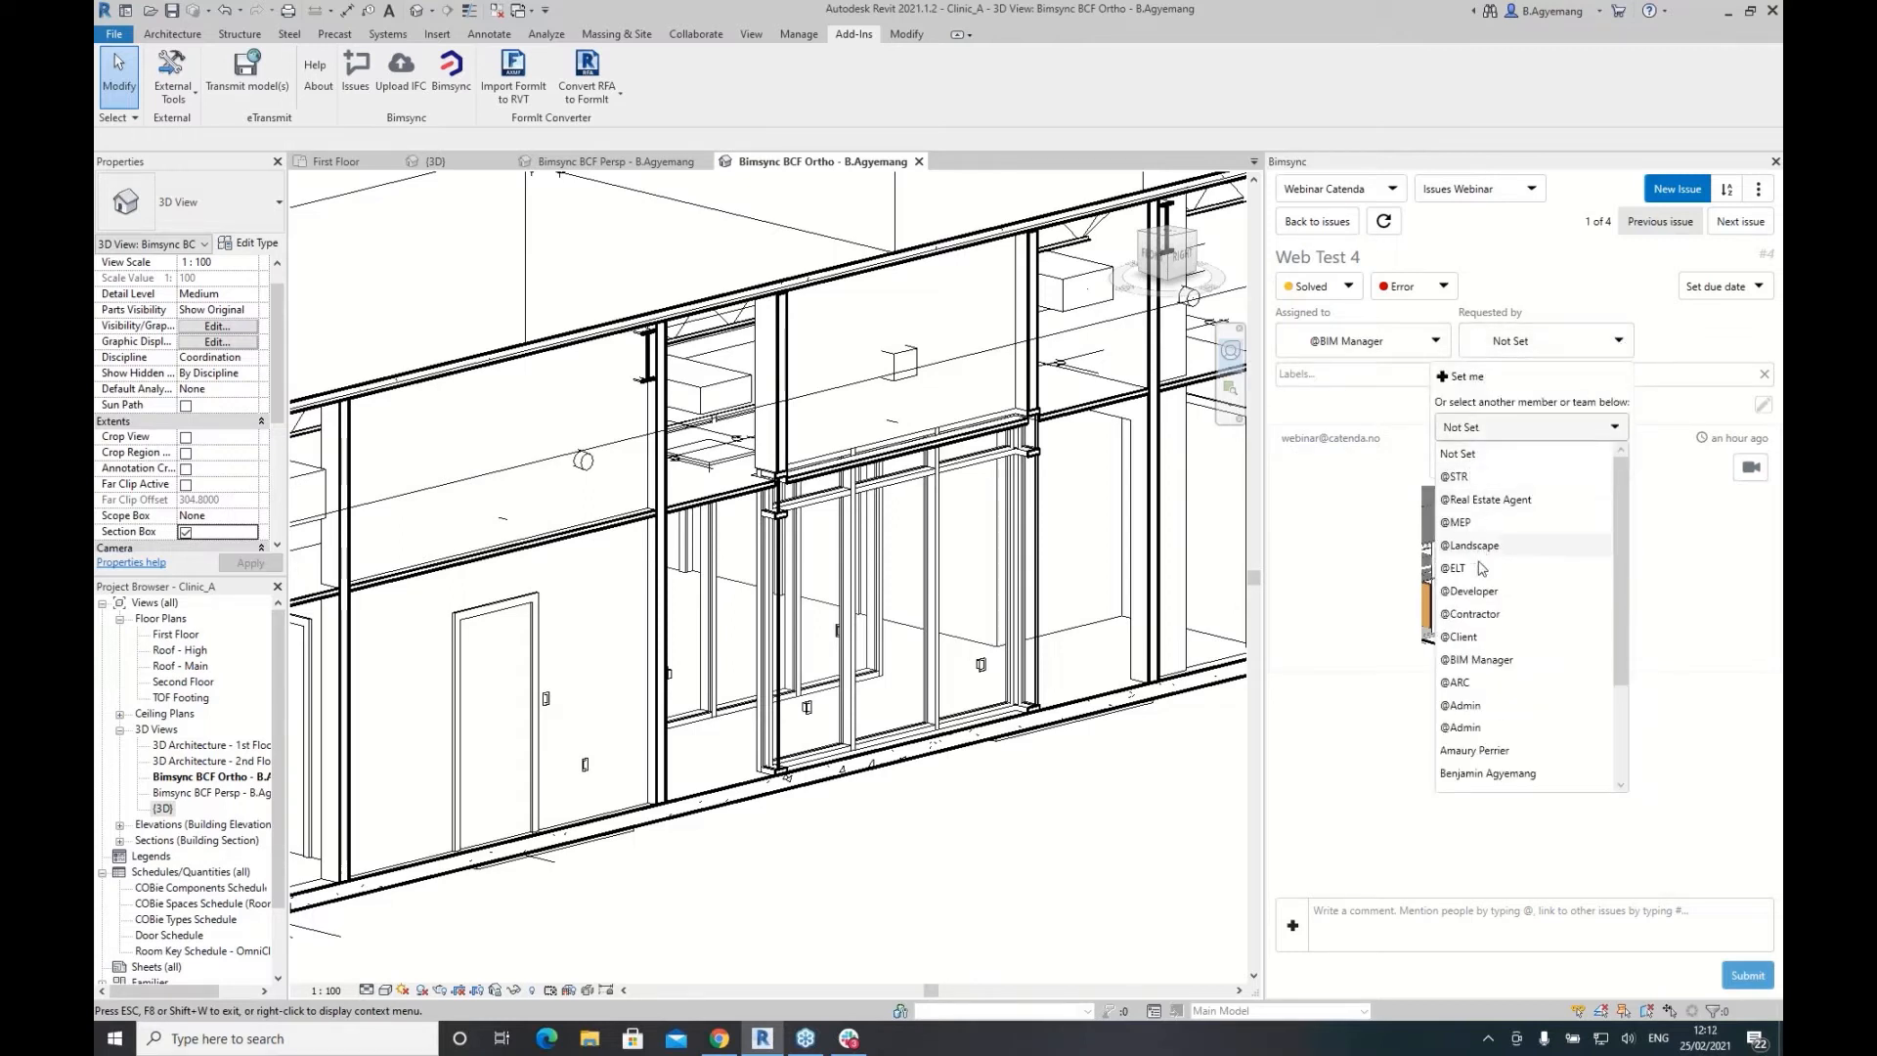
{"action": "left_click", "coordinate": [1471, 683]}
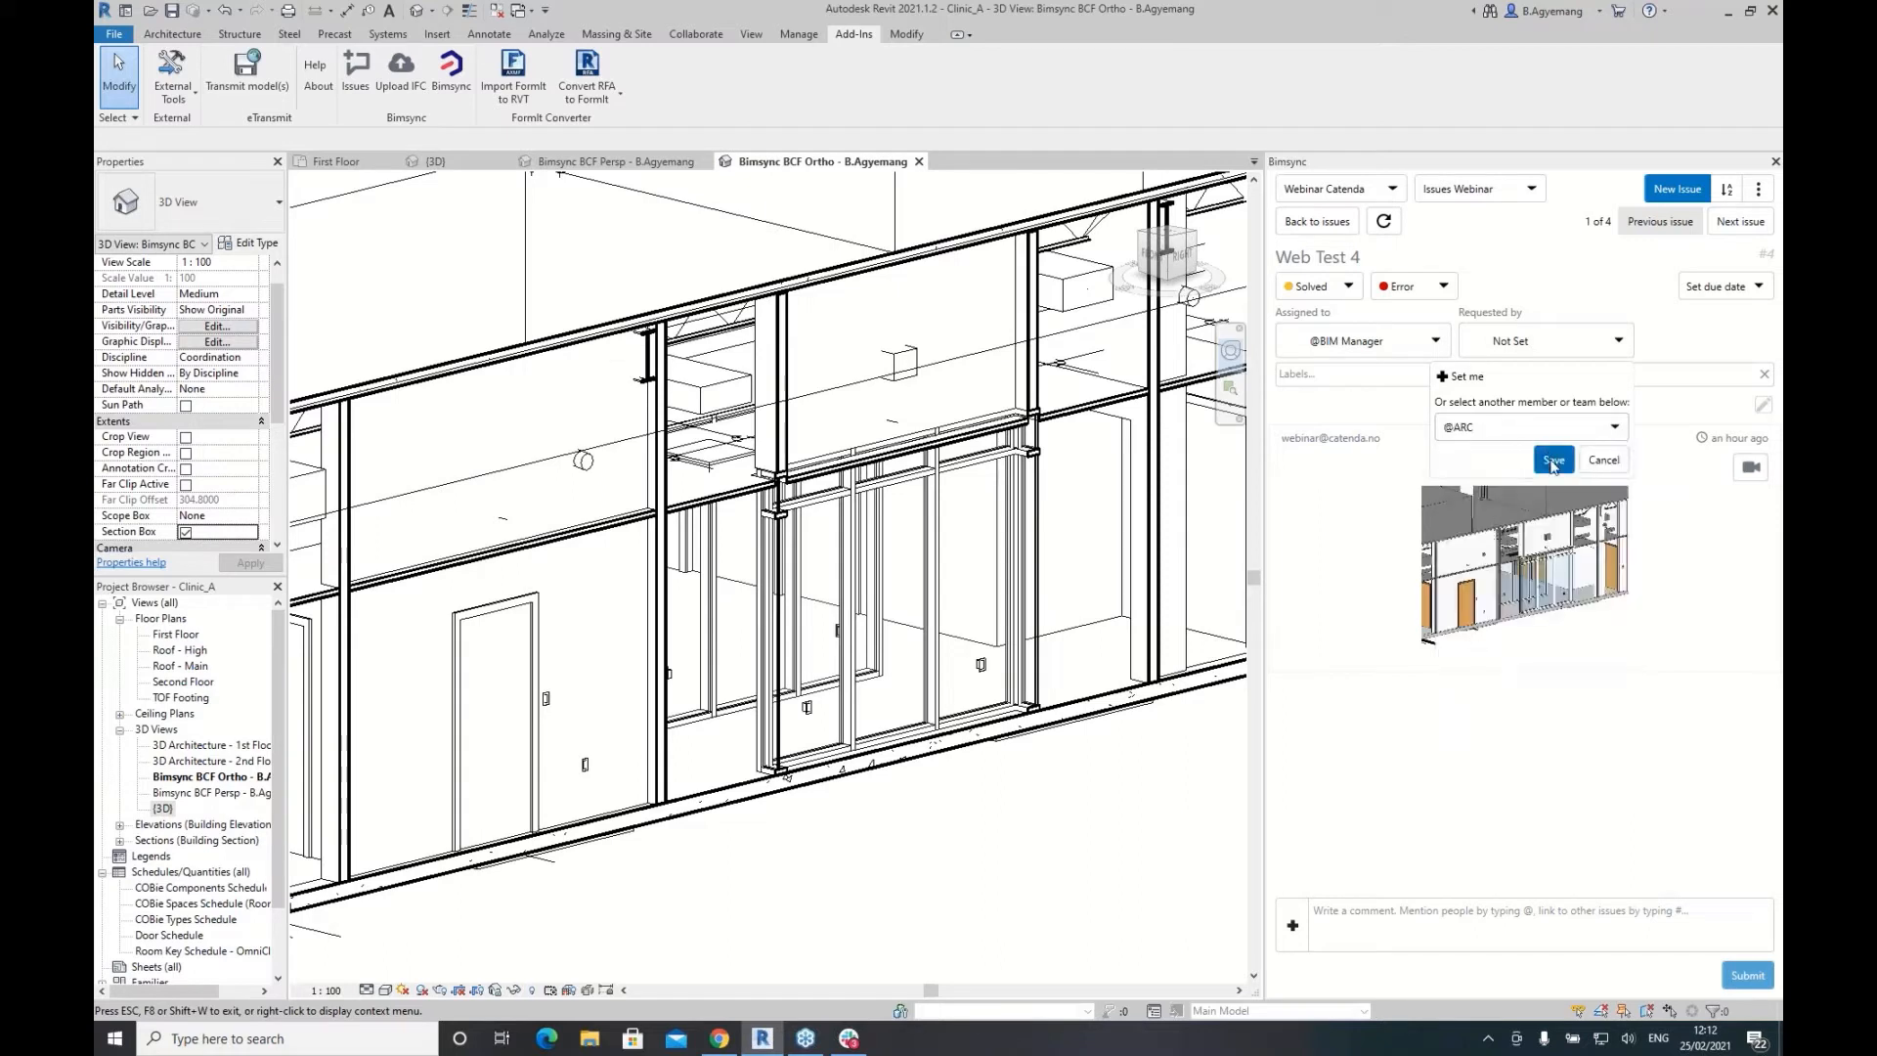
{"action": "left_click", "coordinate": [1554, 461]}
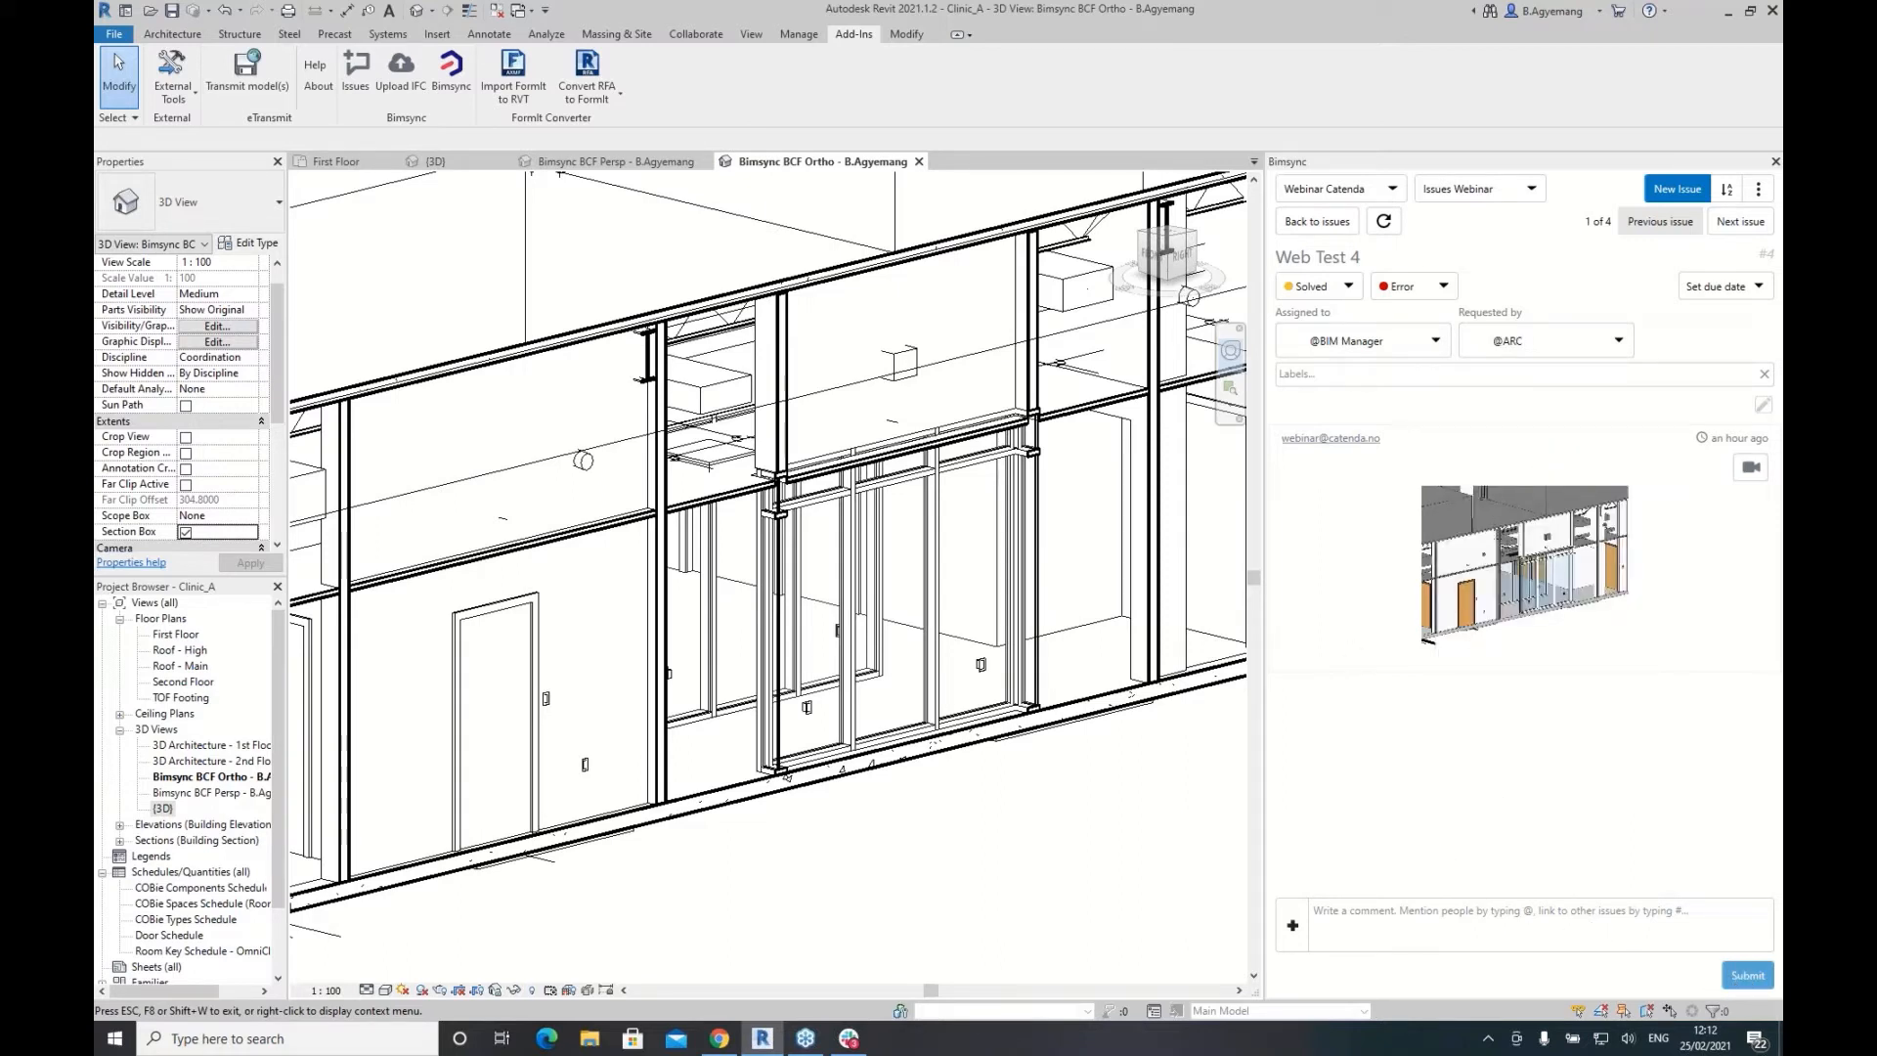
{"action": "left_click", "coordinate": [720, 1038]}
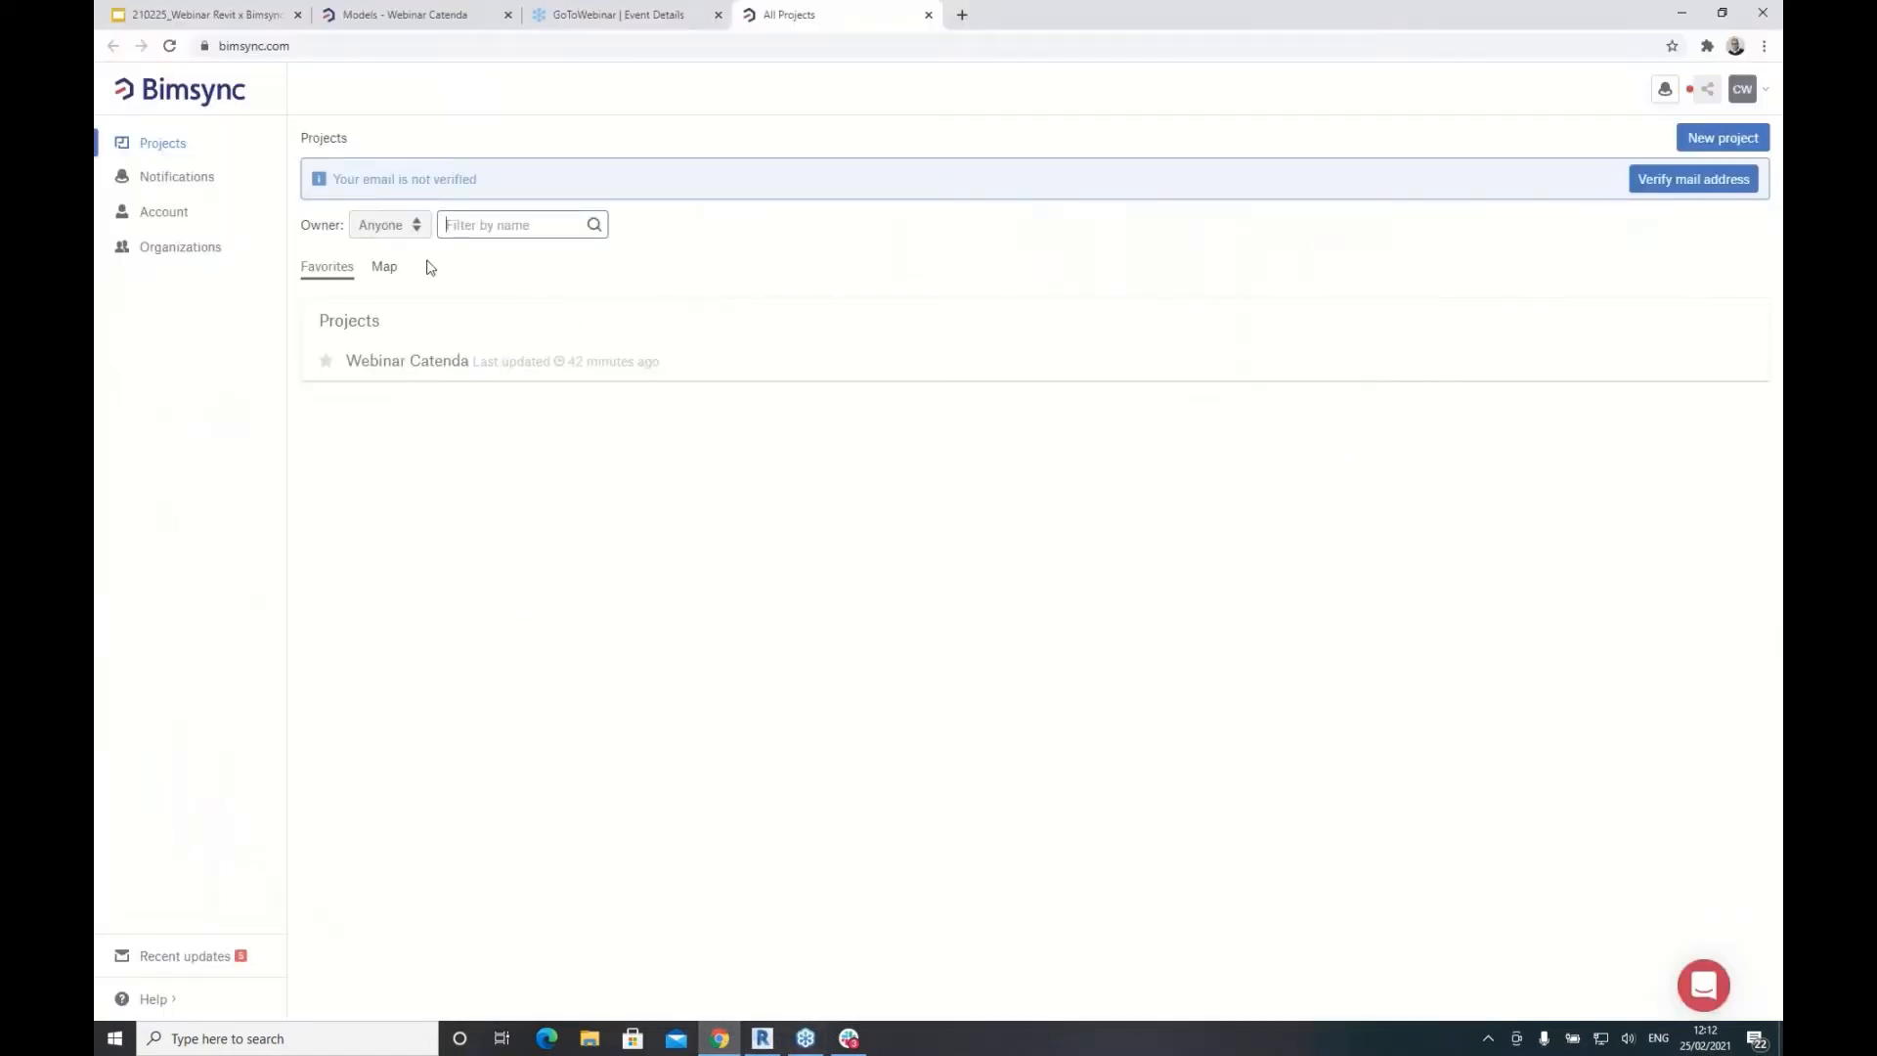
Step: Show the Webinar Catenda issues list in the browser with the 3D viewer hidden
{"action": "left_click", "coordinate": [487, 17]}
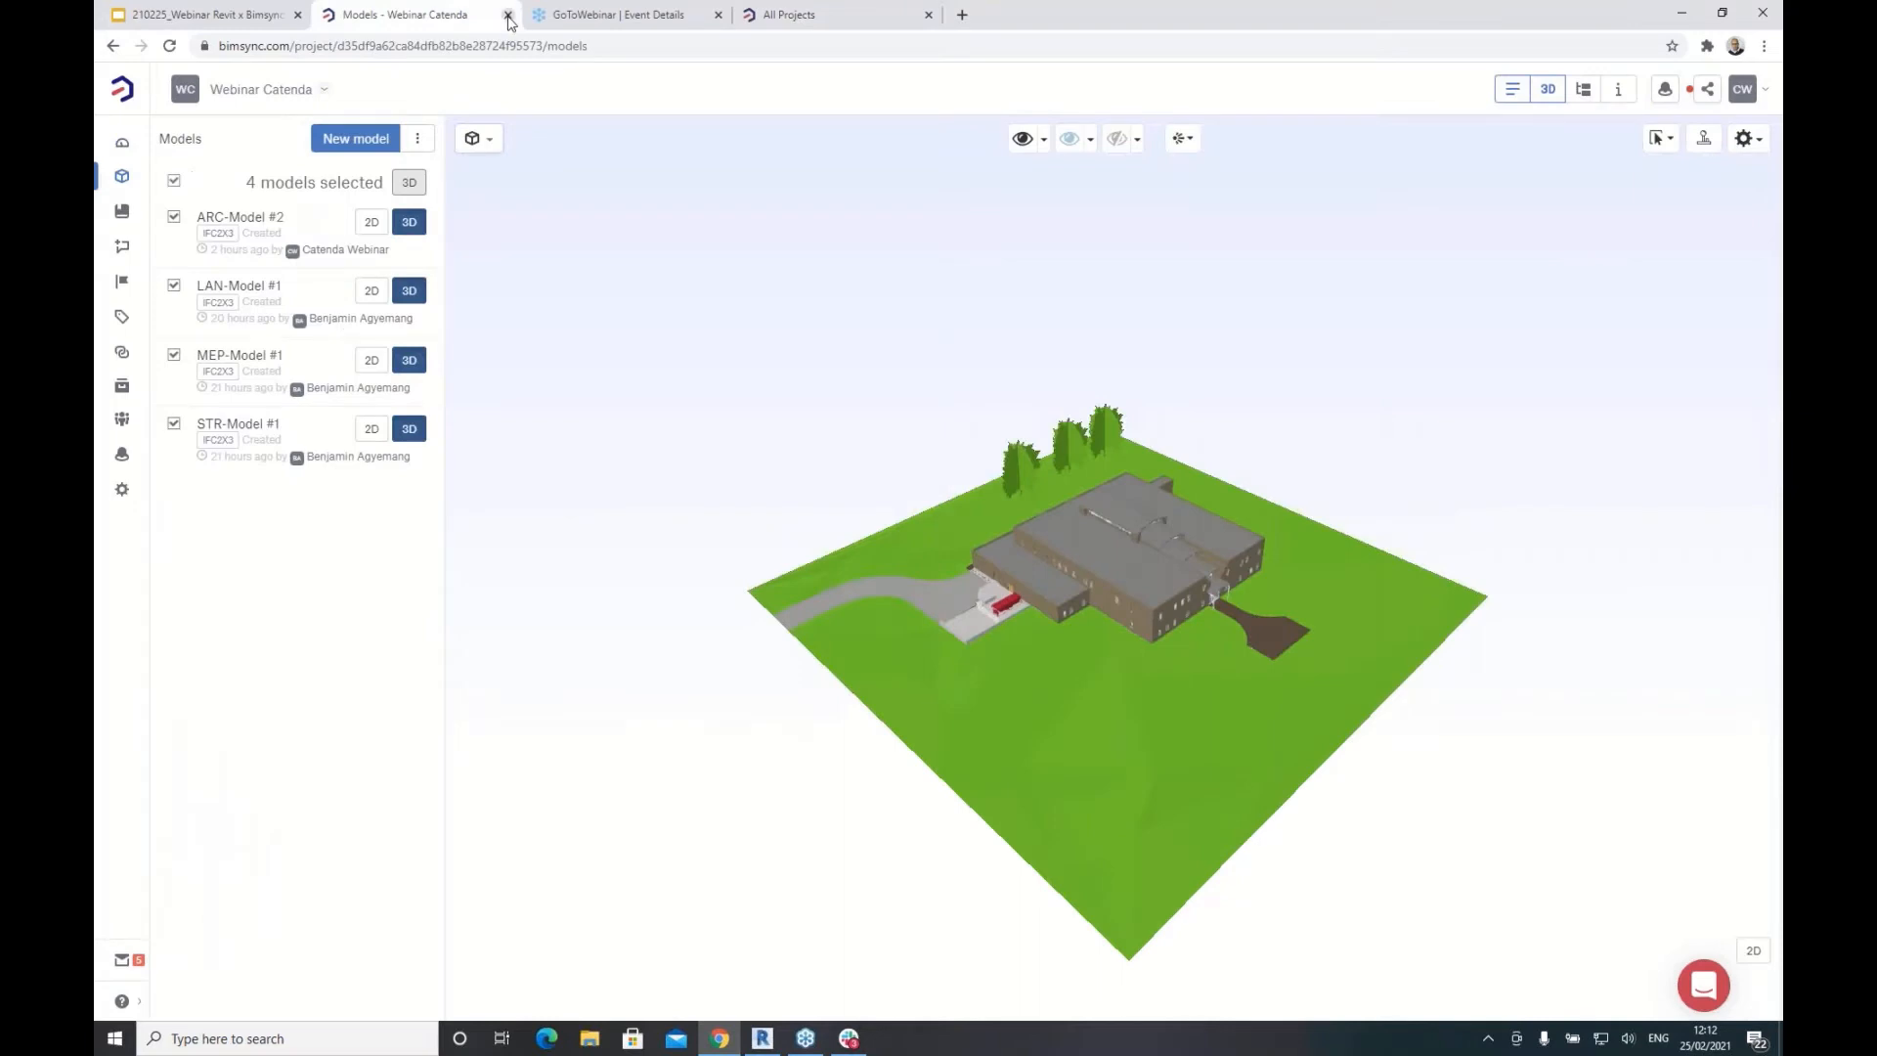
{"action": "left_click", "coordinate": [121, 247]}
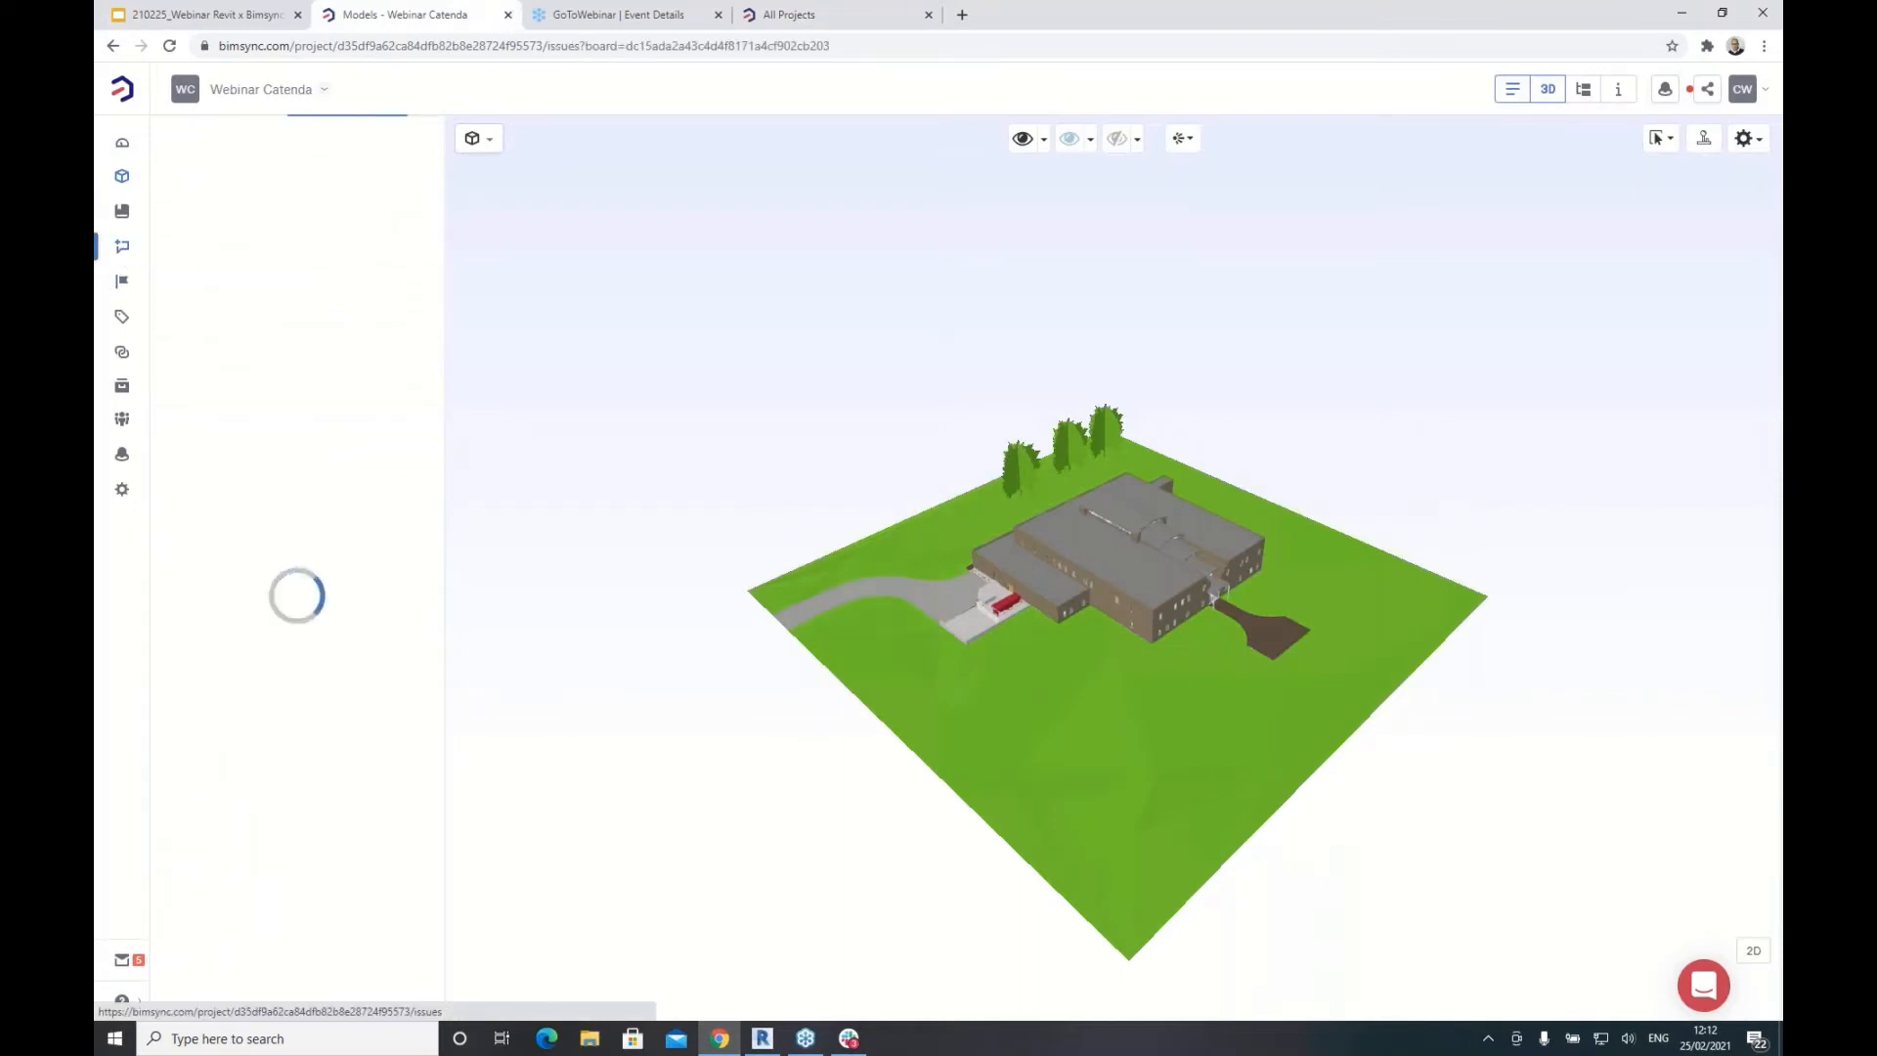
{"action": "left_click", "coordinate": [1548, 89]}
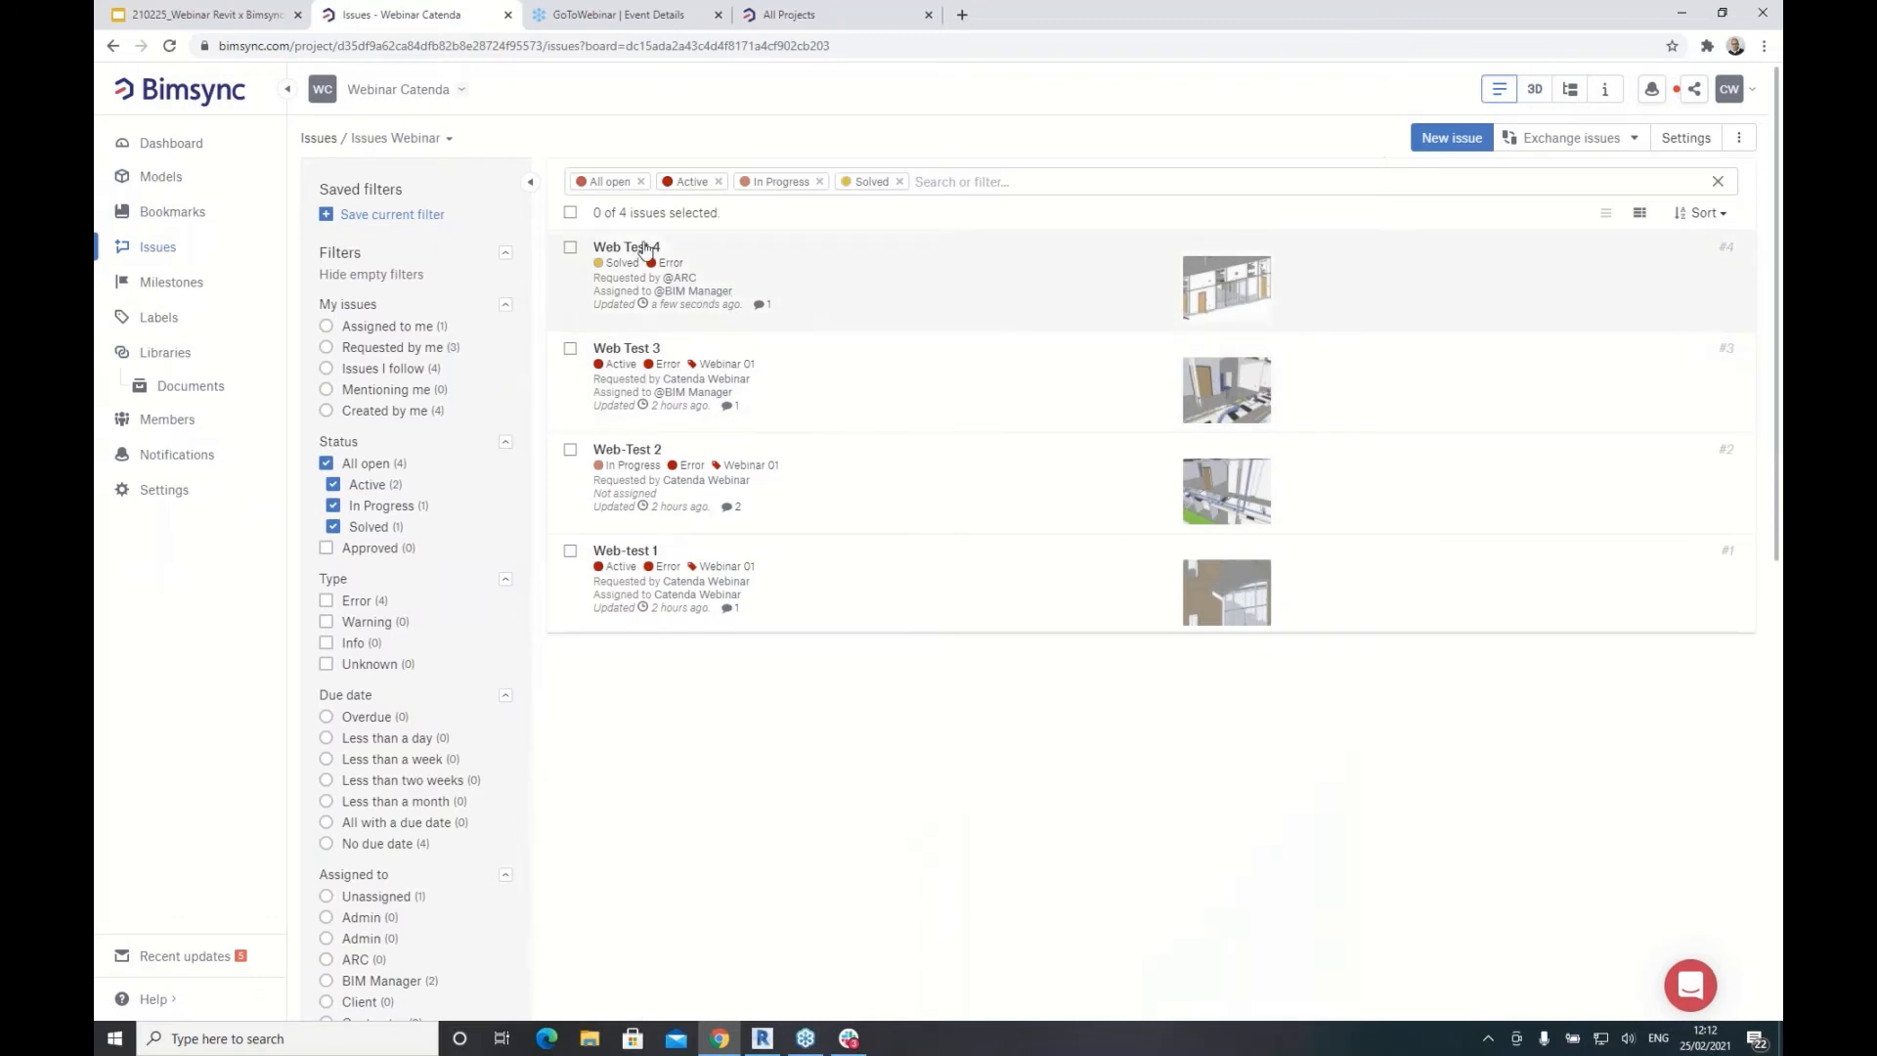
Step: Open Web Test 4 at its saved 3D viewpoint and start an approval comment beginning 'Issue'
{"action": "left_click", "coordinate": [624, 248]}
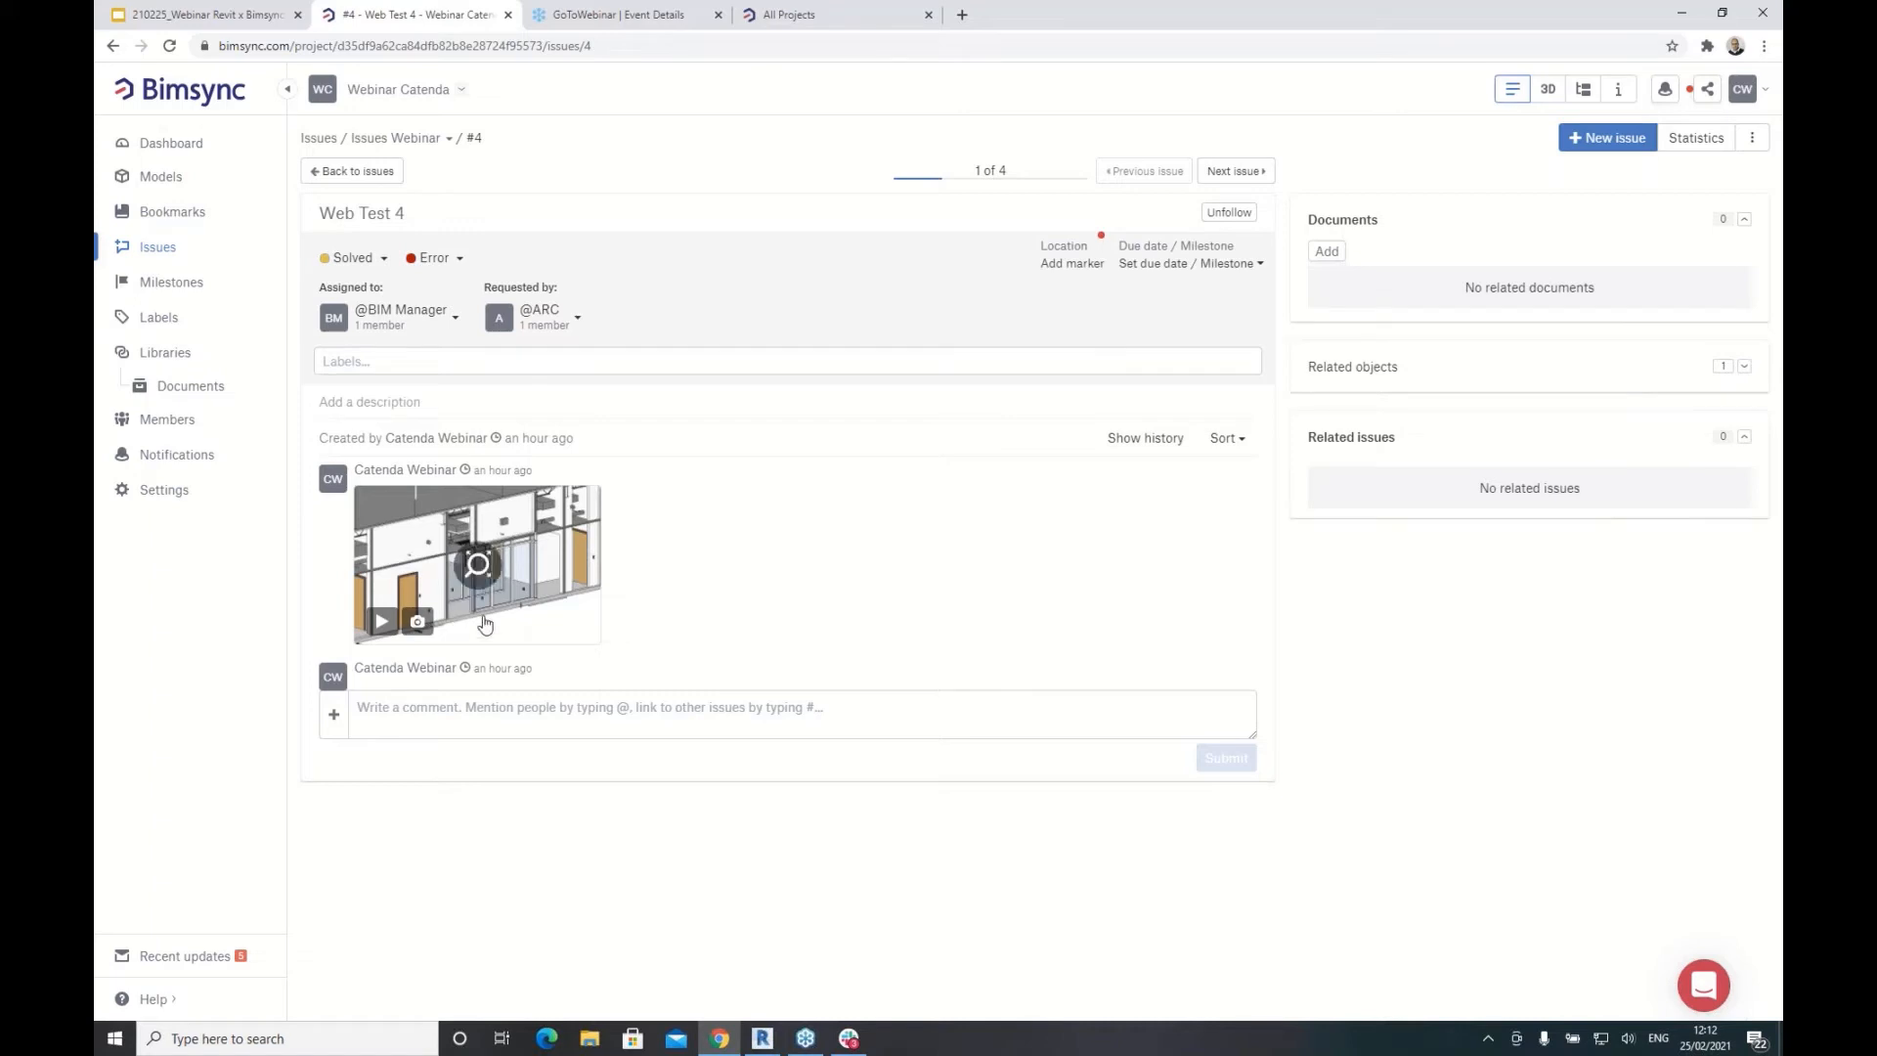
{"action": "left_click", "coordinate": [385, 626]}
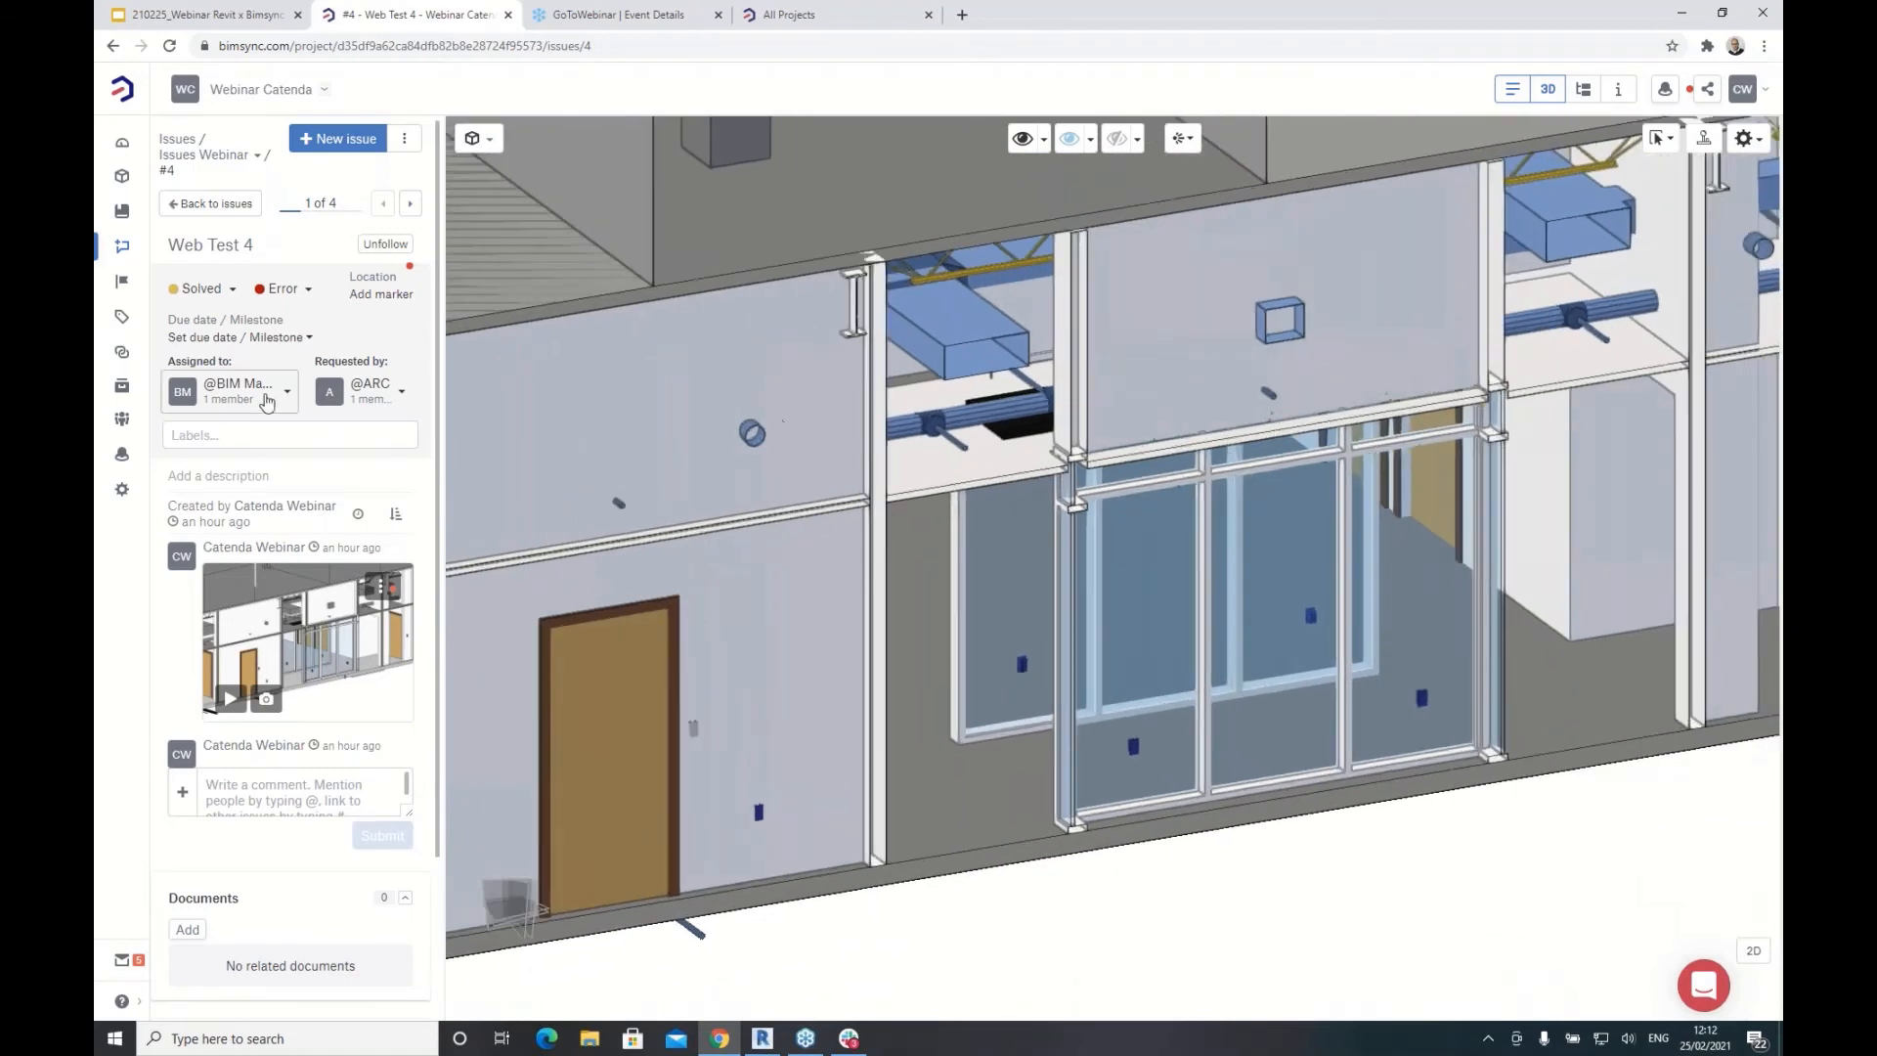
{"action": "left_click", "coordinate": [234, 787]}
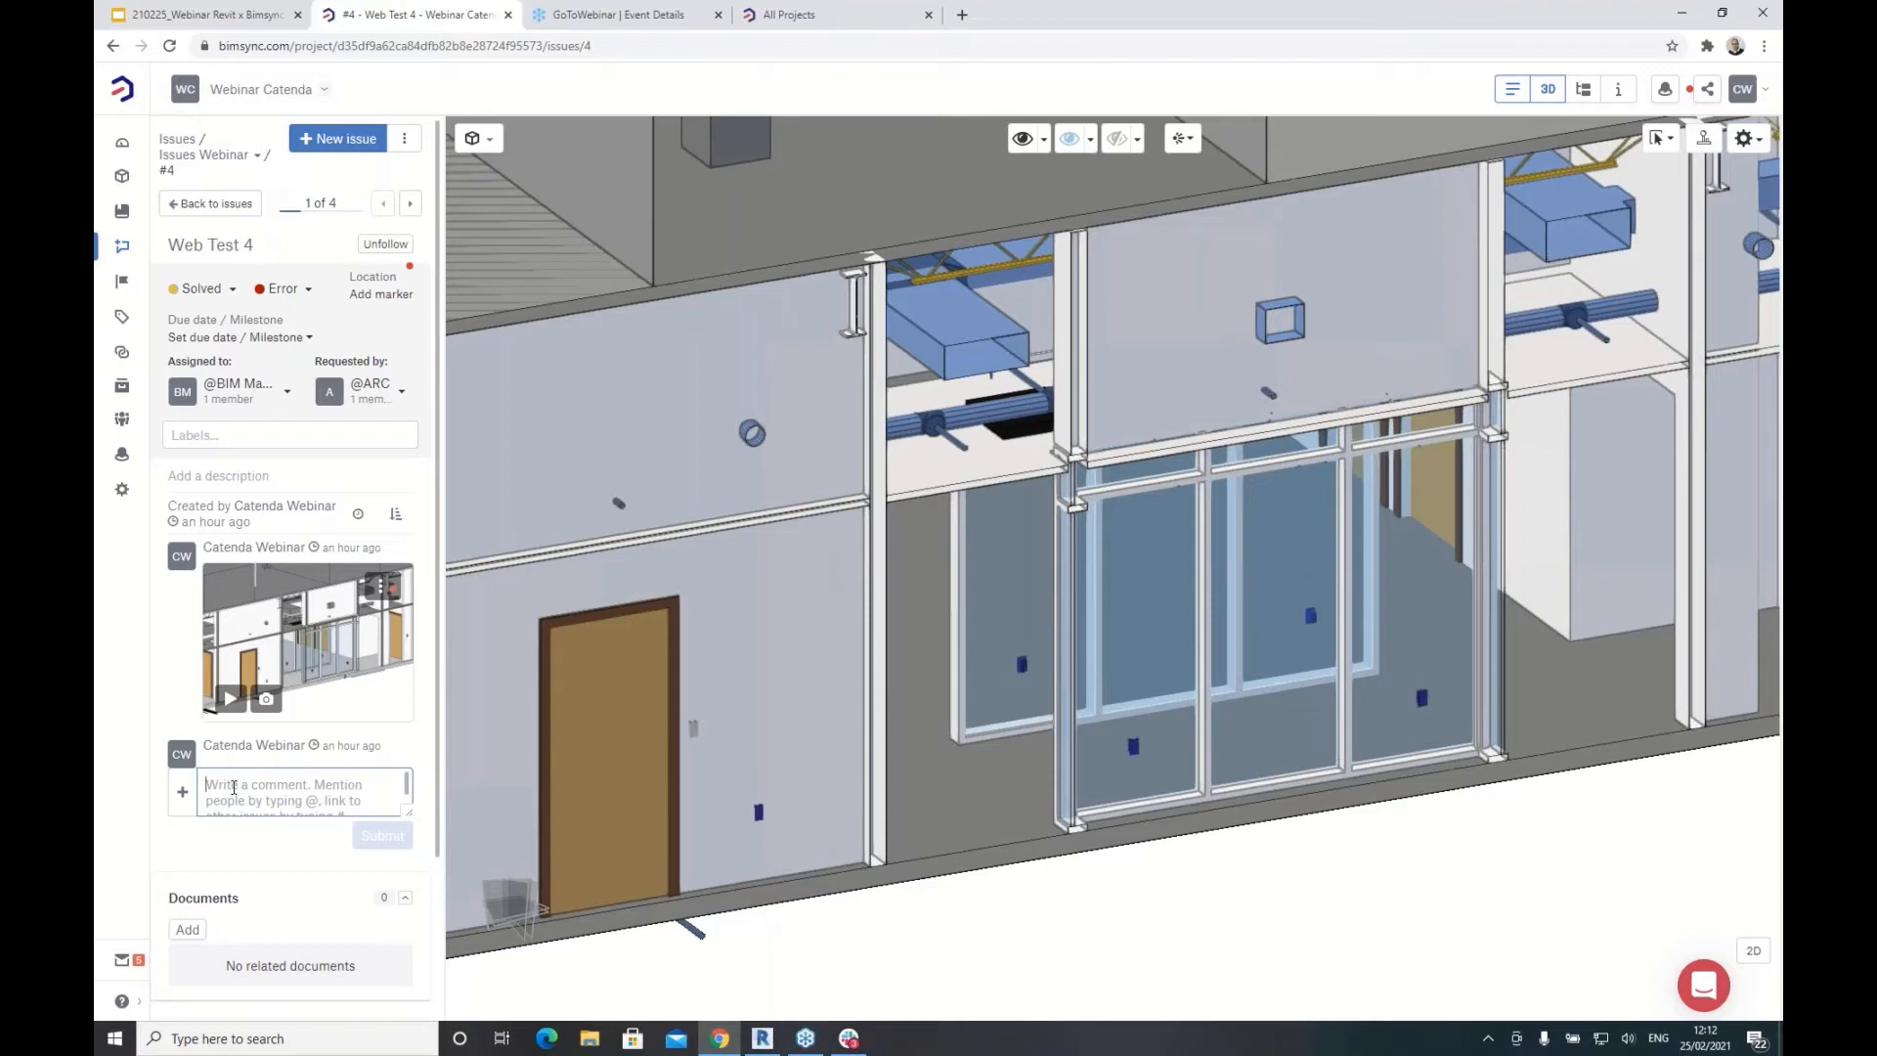
{"action": "type", "text": "Issue approved"}
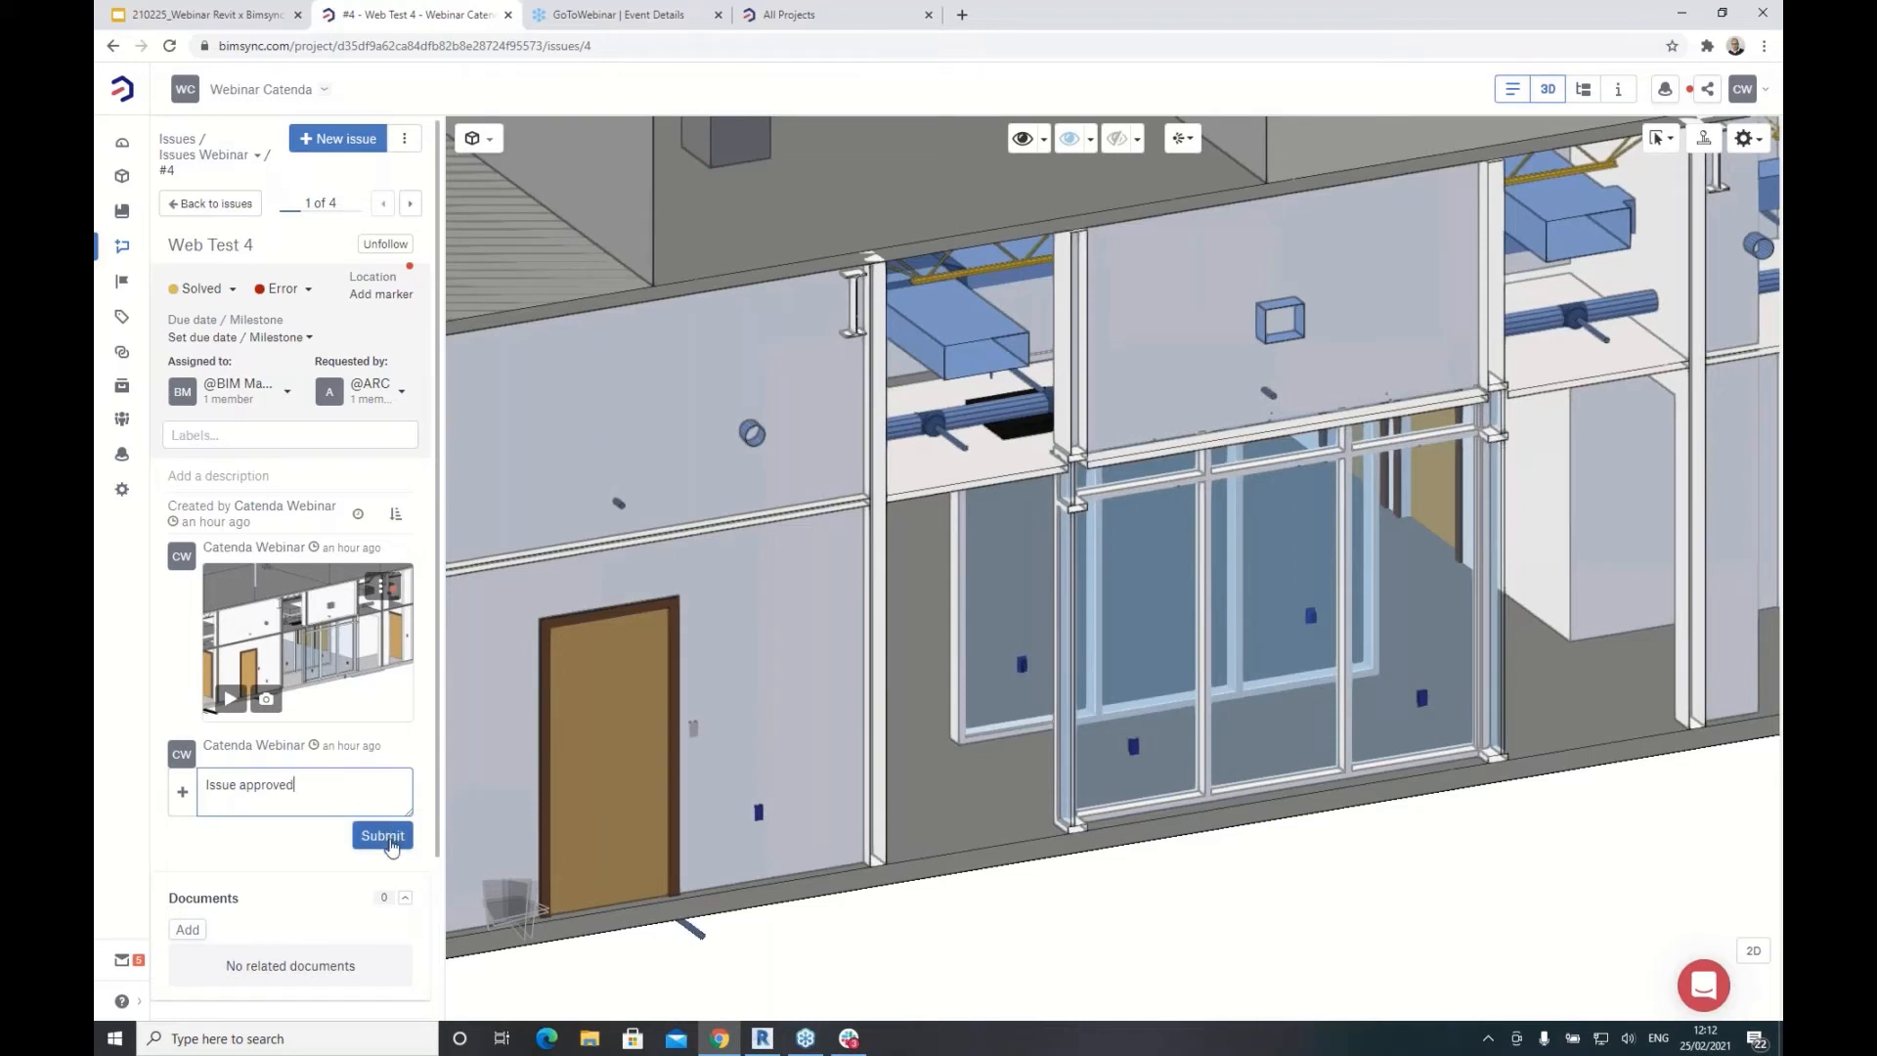
Step: Post the 'Issue approved' comment on Web Test 4, set its status to Approved, and return to Revit
{"action": "left_click", "coordinate": [390, 845]}
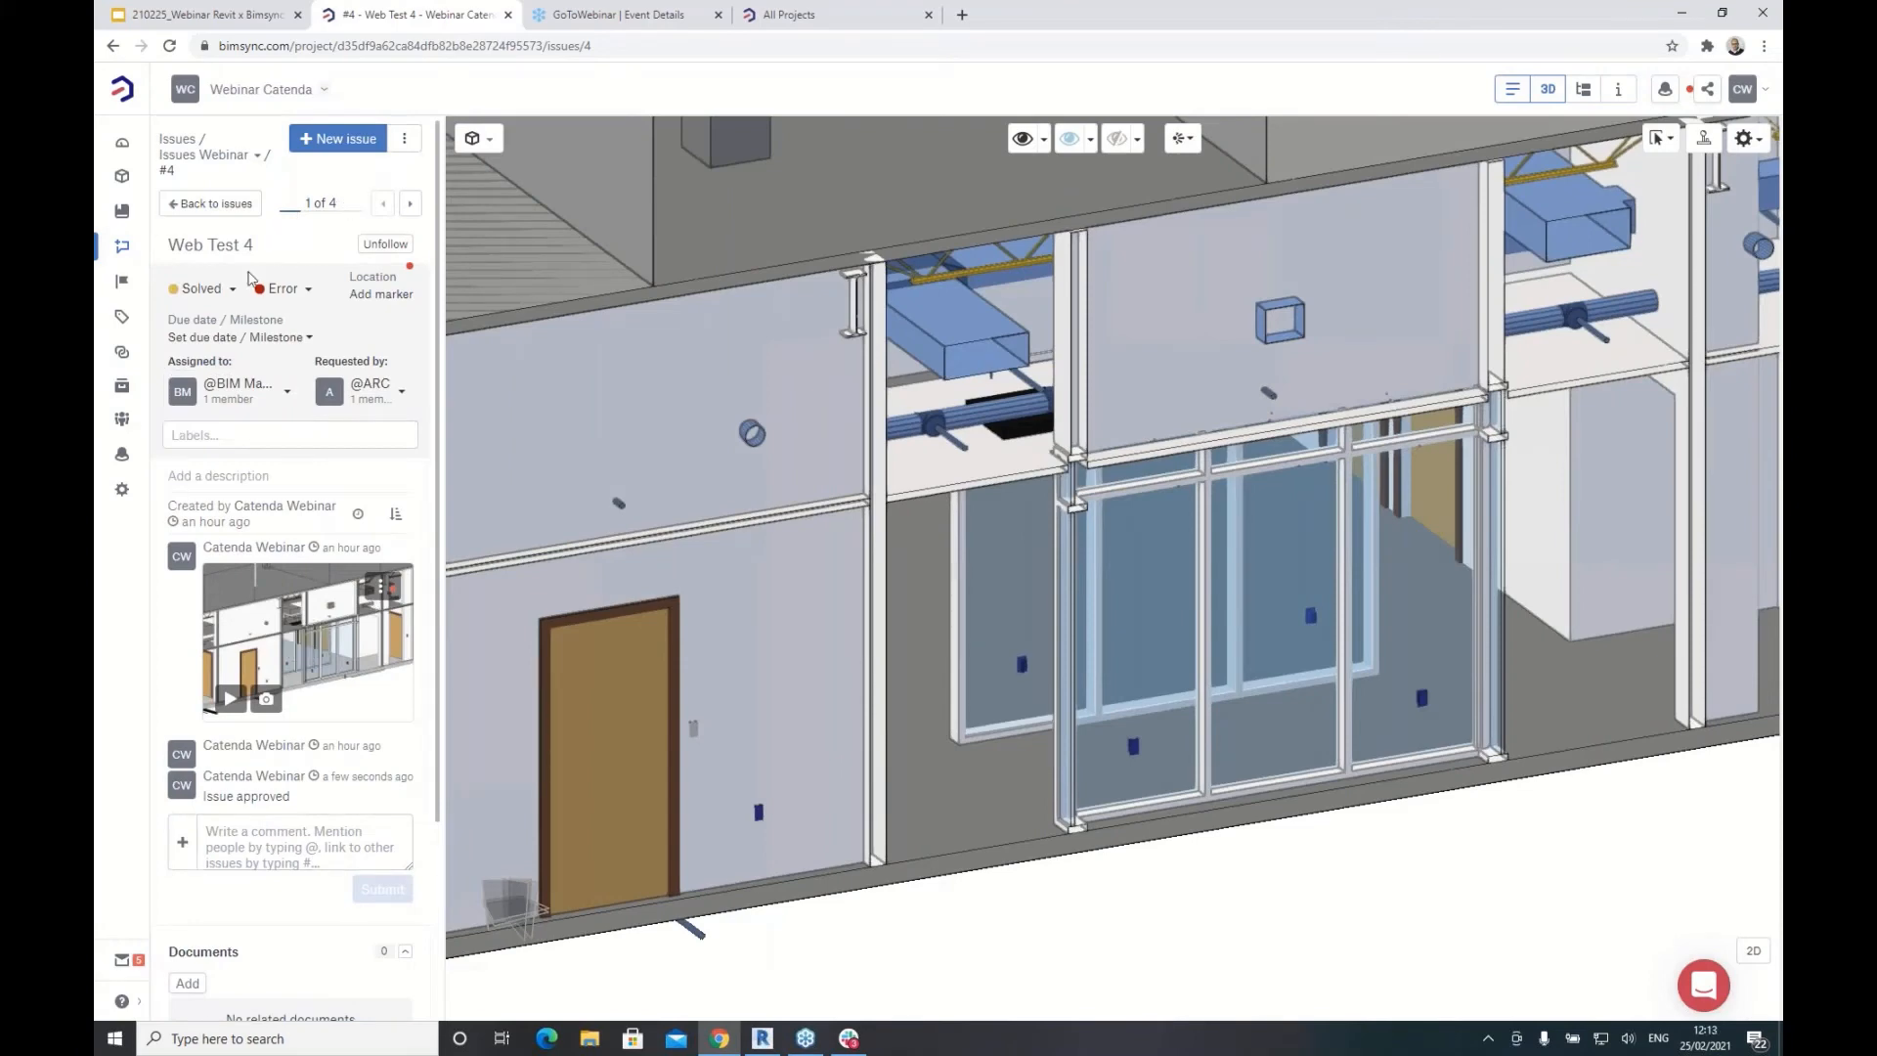
{"action": "left_click", "coordinate": [203, 288]}
{"action": "left_click", "coordinate": [223, 405]}
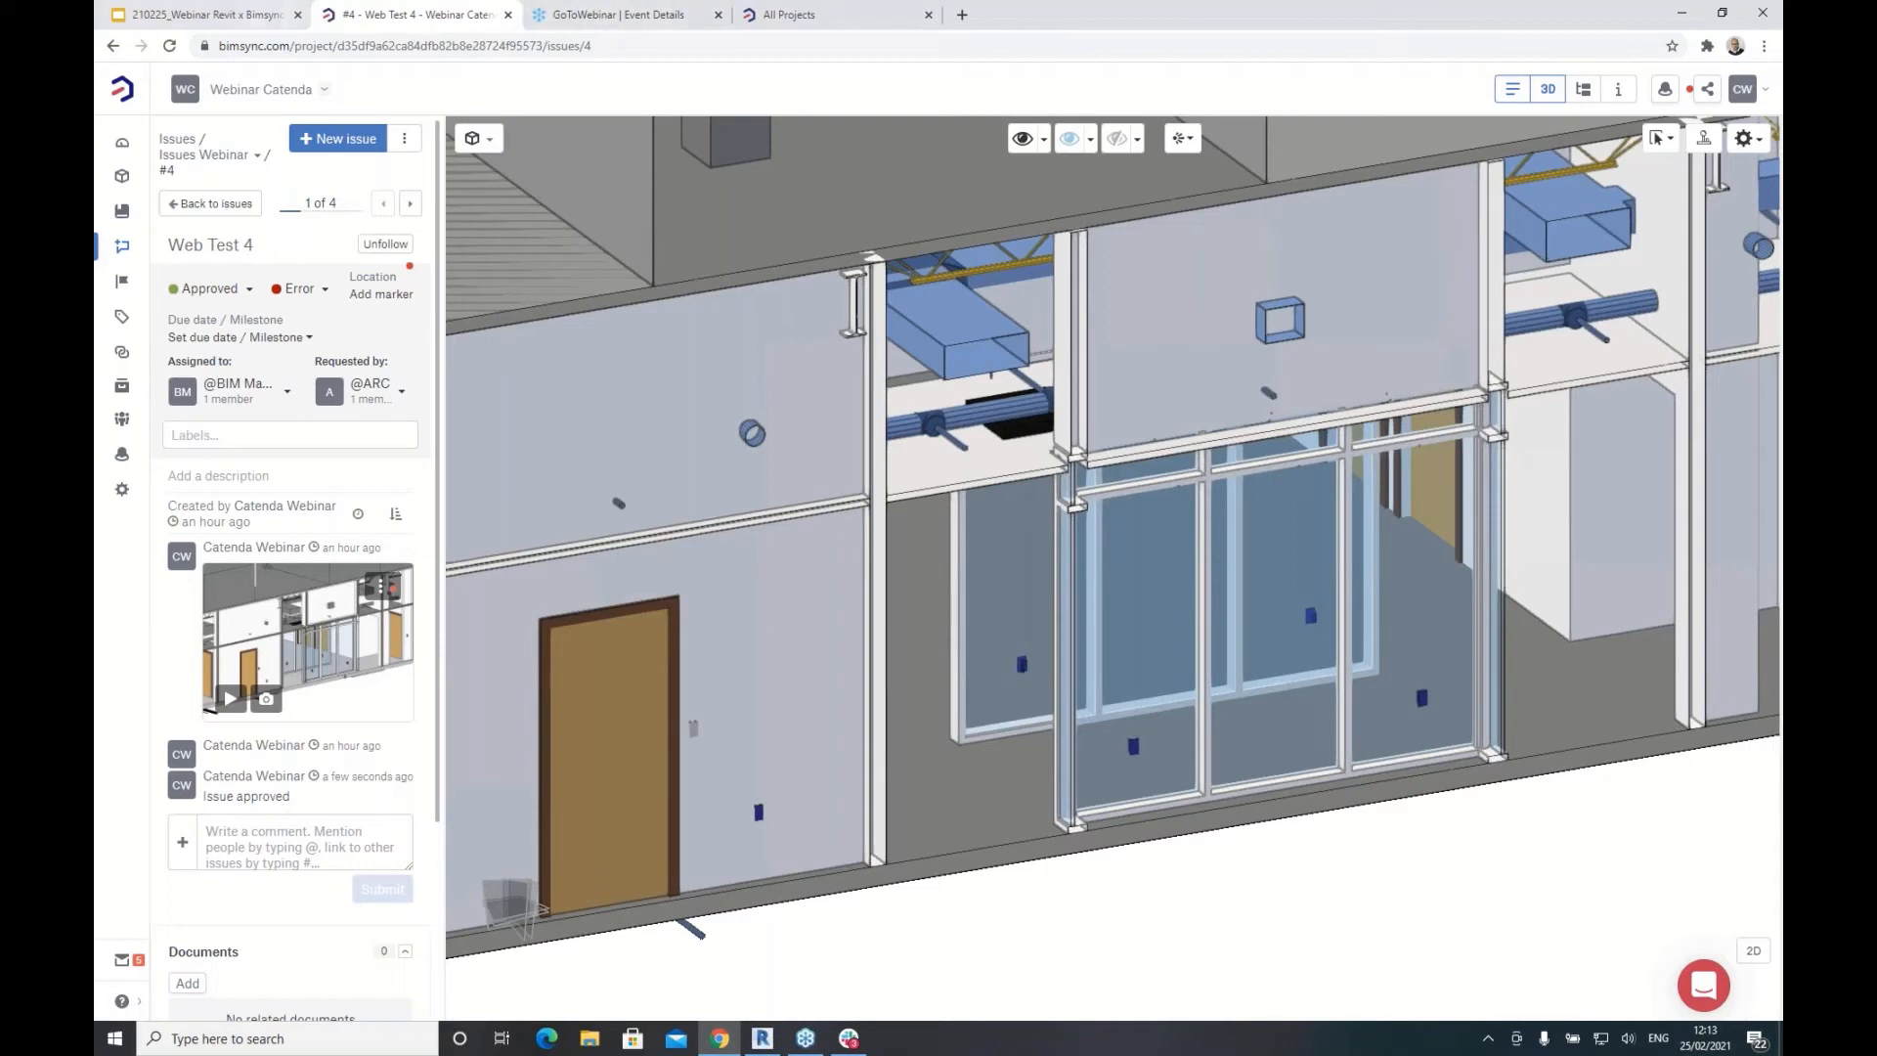
{"action": "left_click", "coordinate": [763, 1038]}
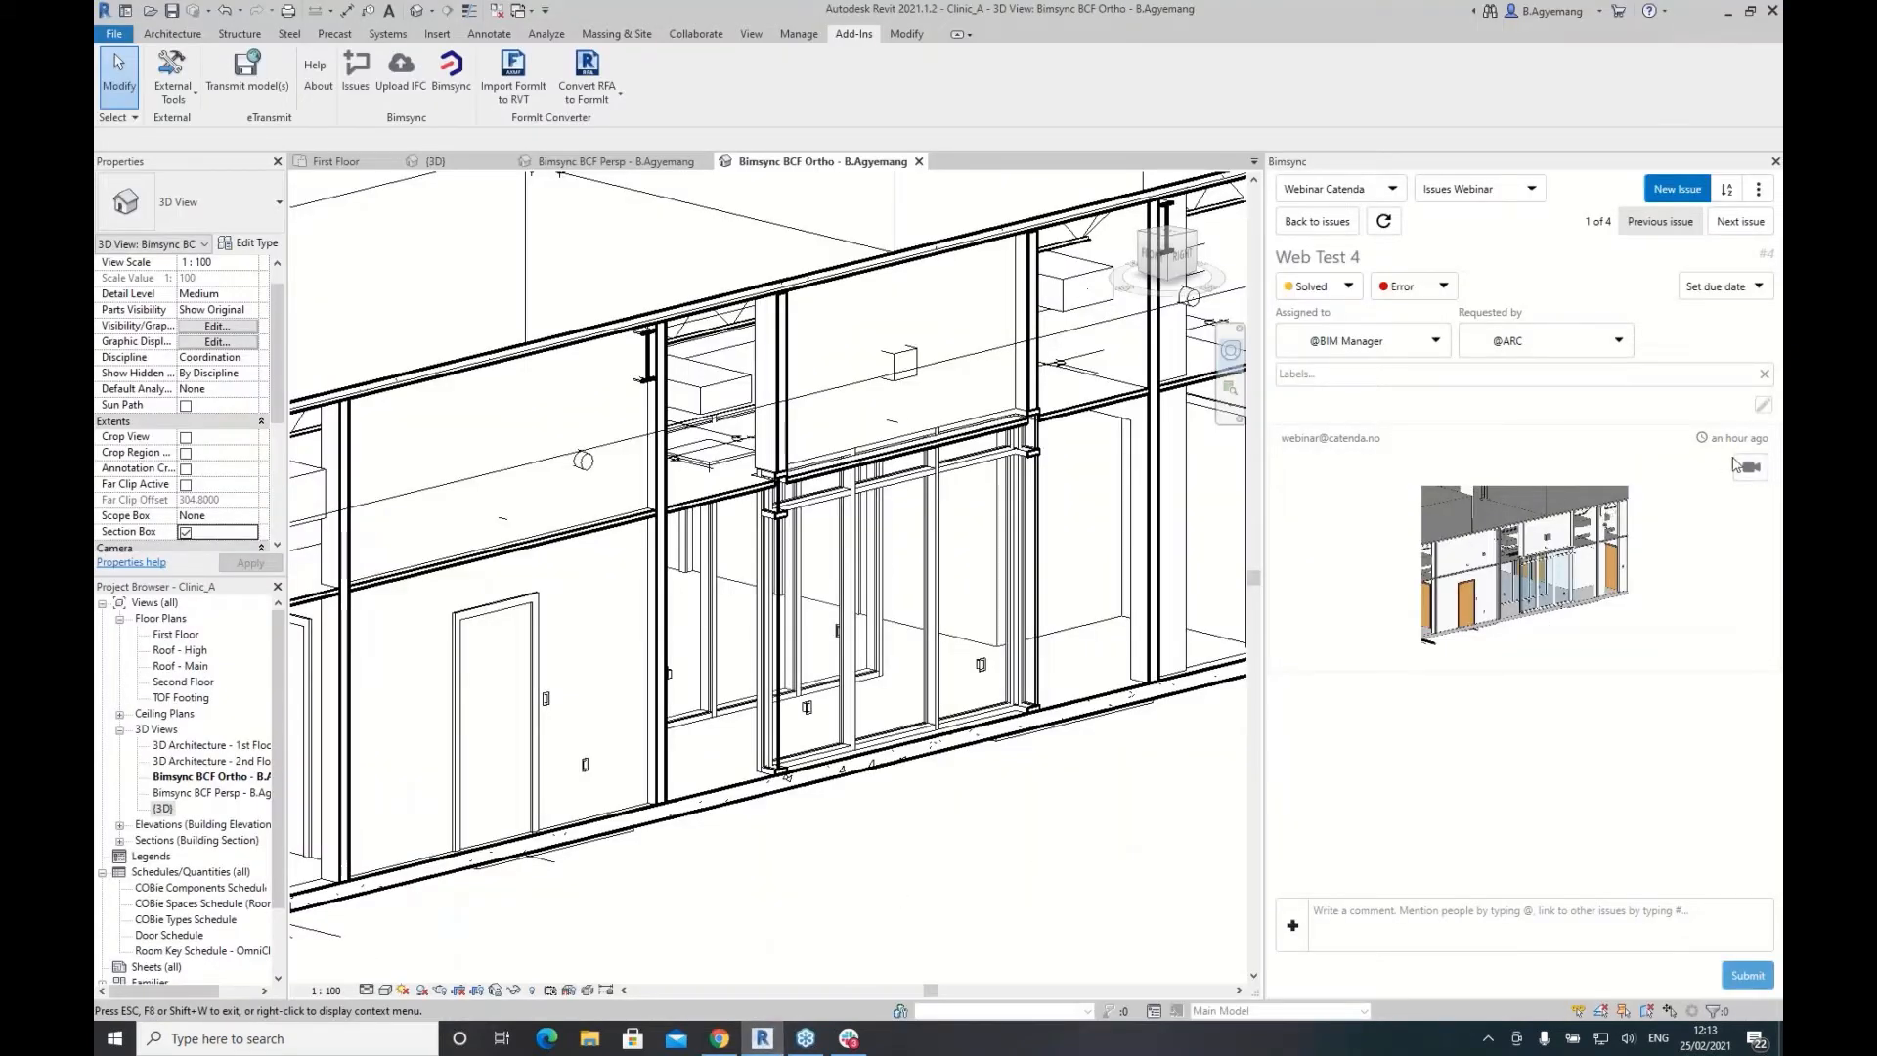
Step: Refresh Web Test 4 to pull the web changes and go back to the issue list
{"action": "left_click", "coordinate": [1383, 223]}
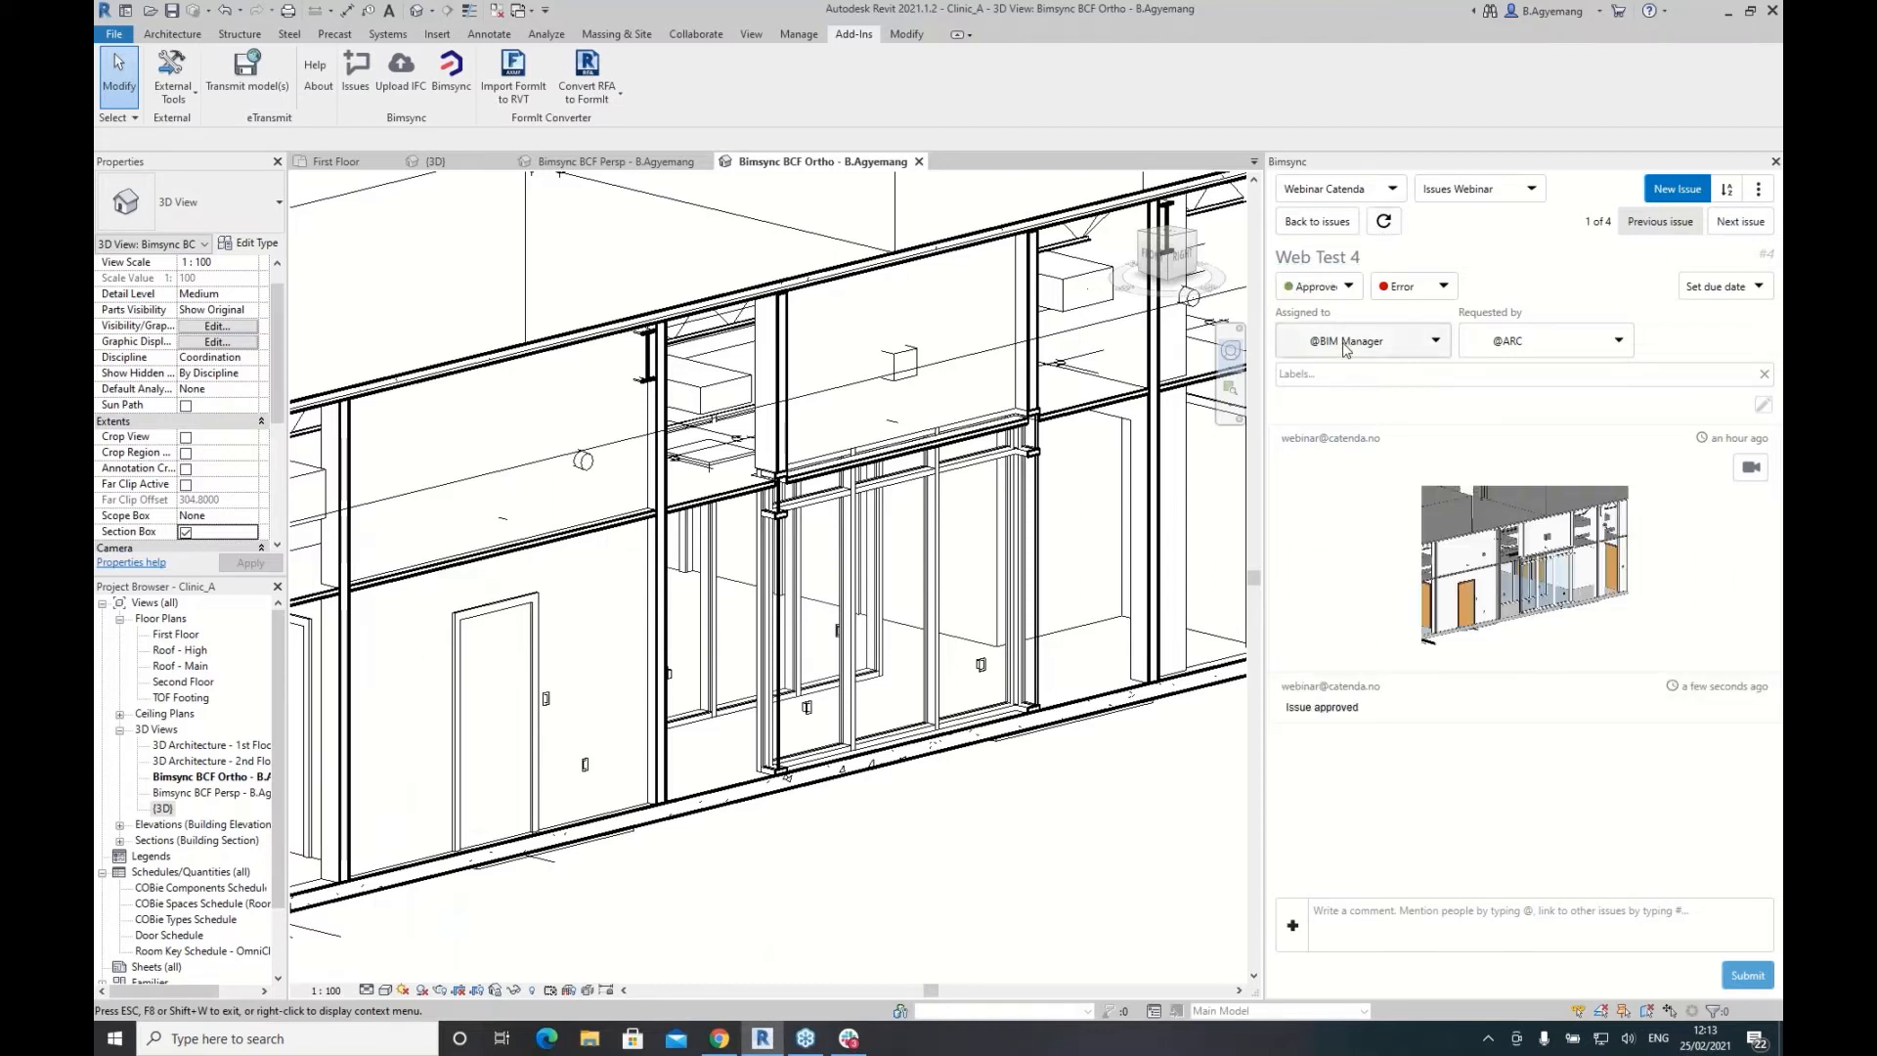
{"action": "left_click", "coordinate": [1317, 222]}
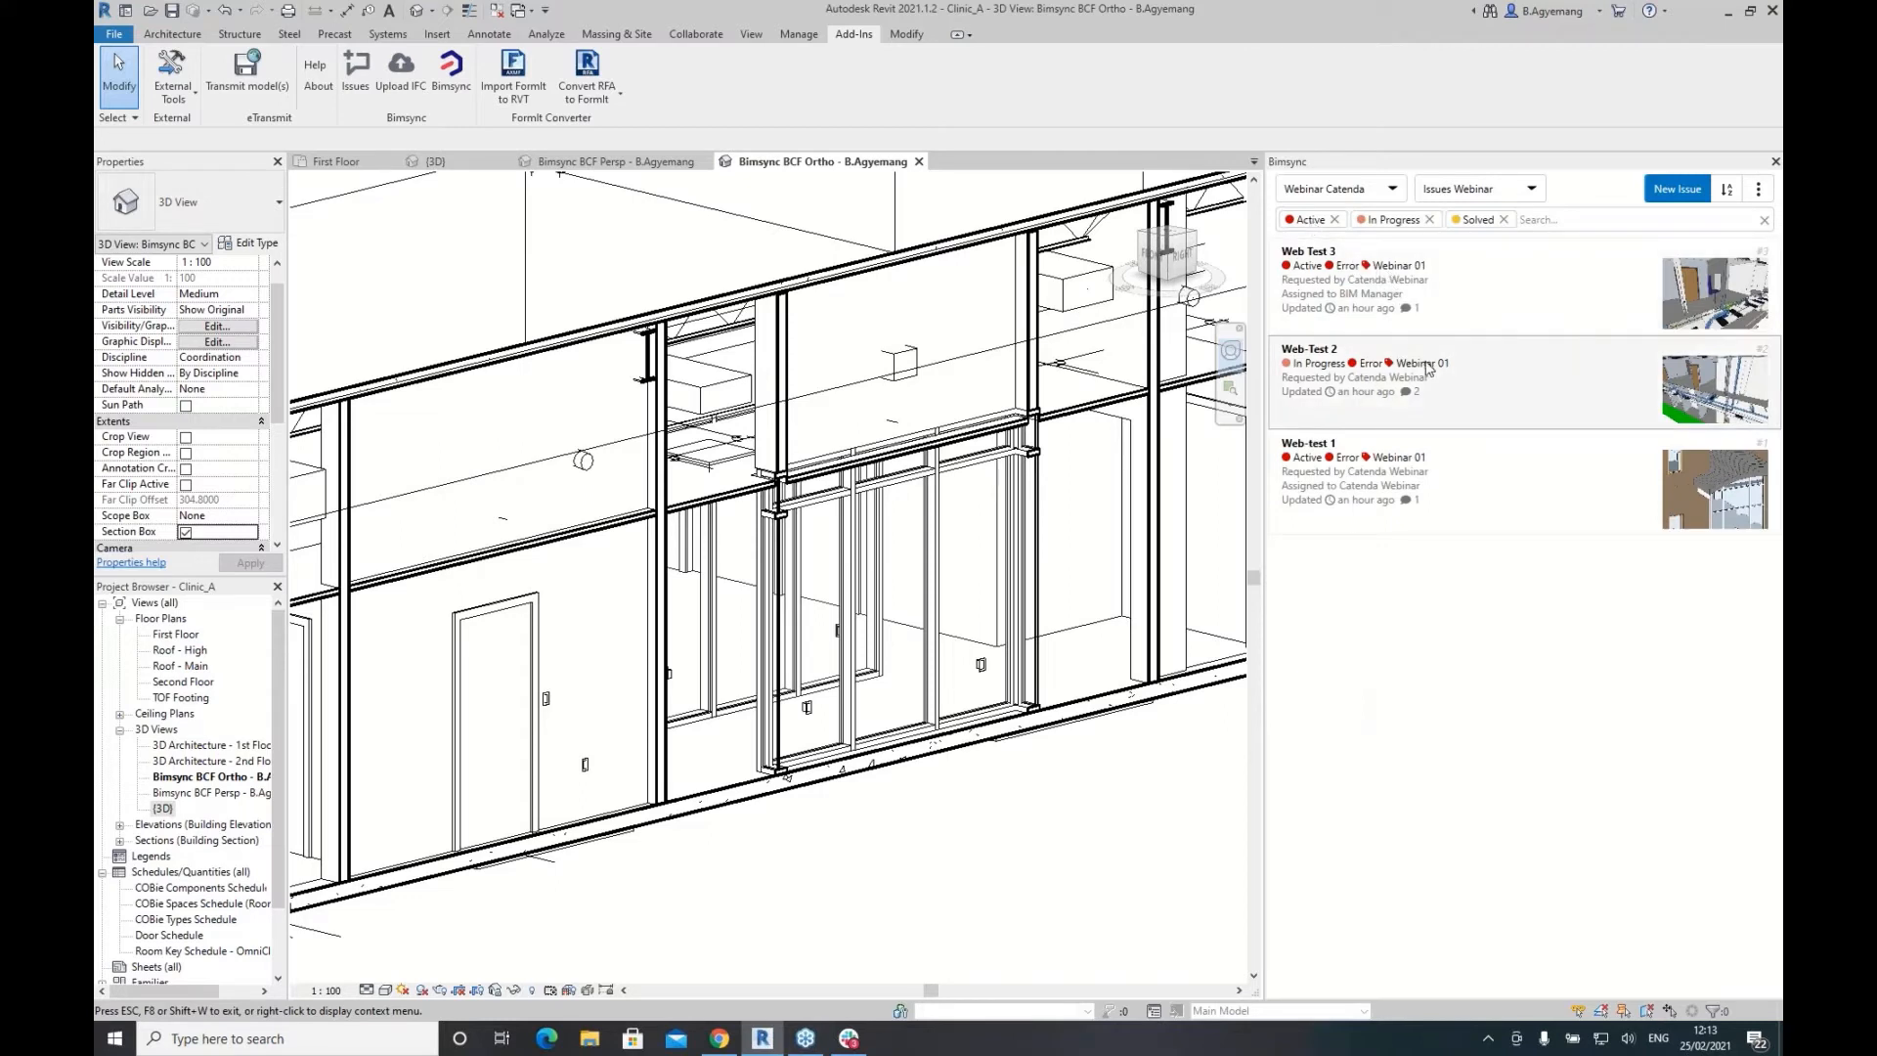
{"action": "left_click", "coordinate": [1342, 191]}
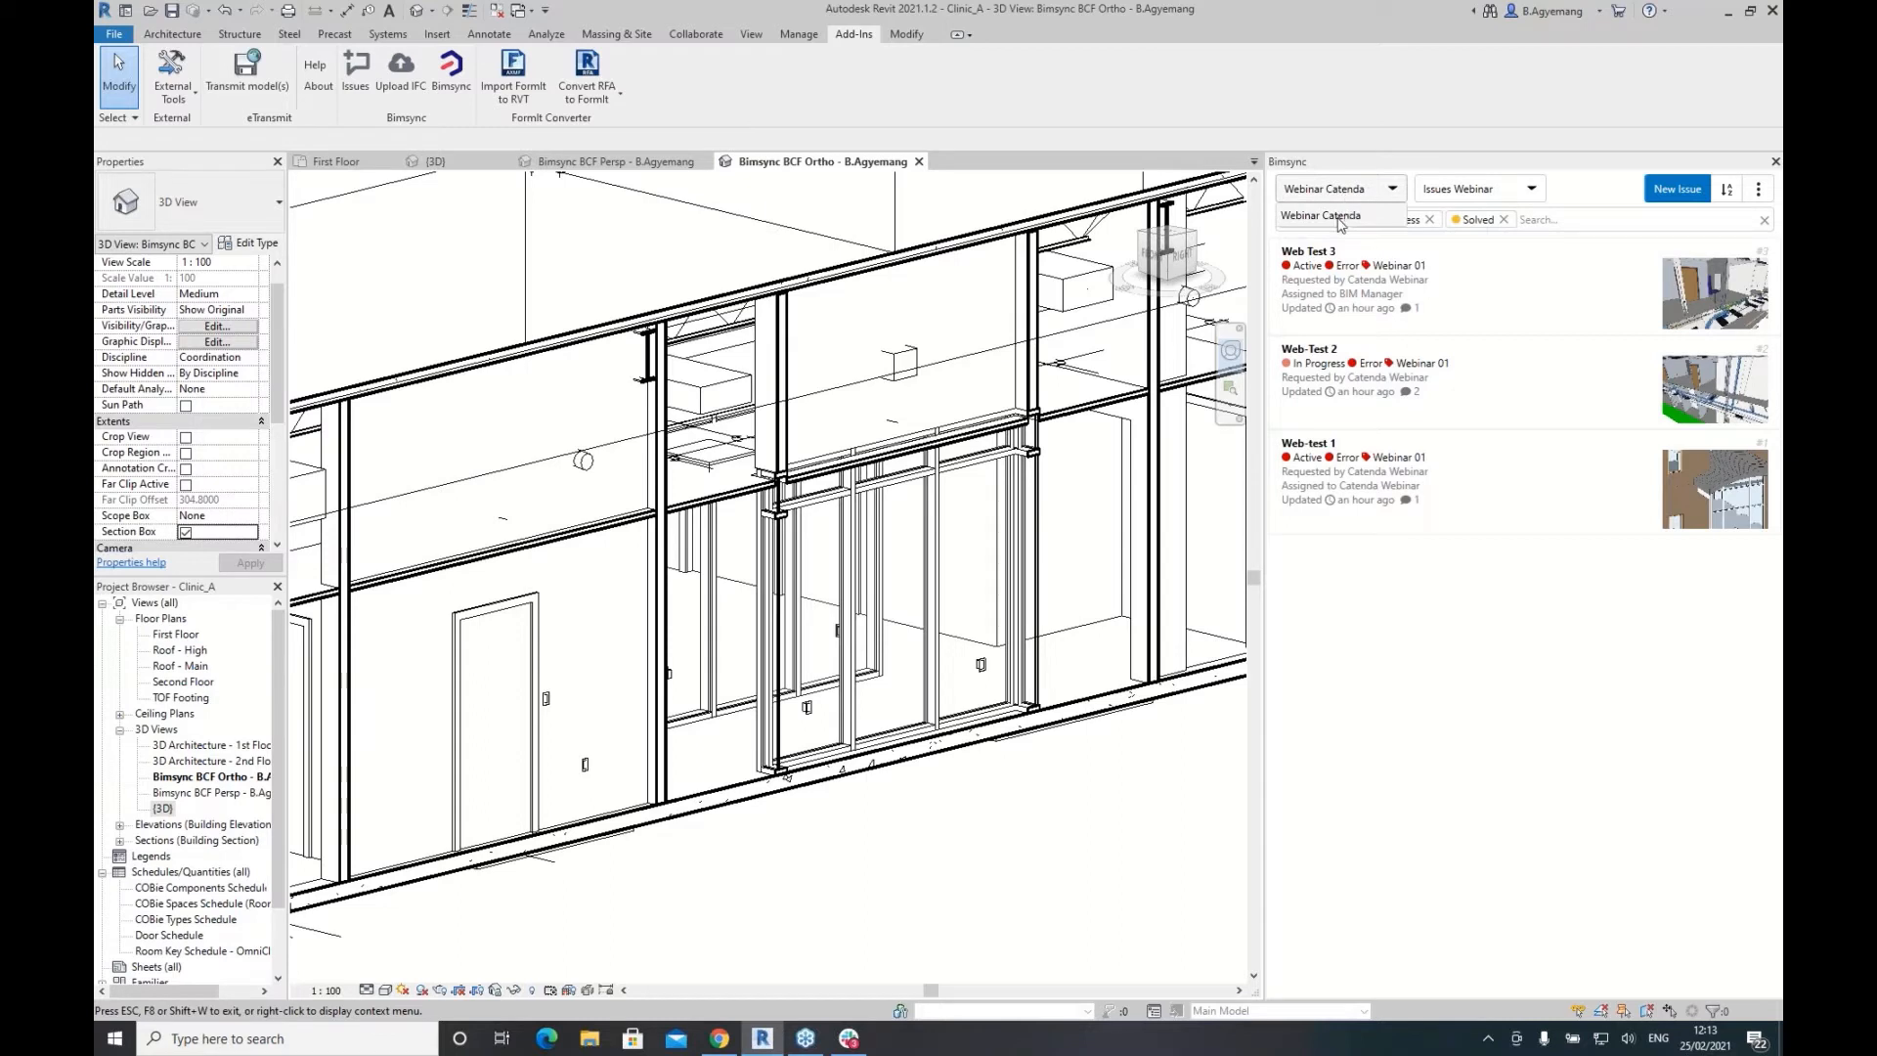
{"action": "left_click", "coordinate": [1340, 217]}
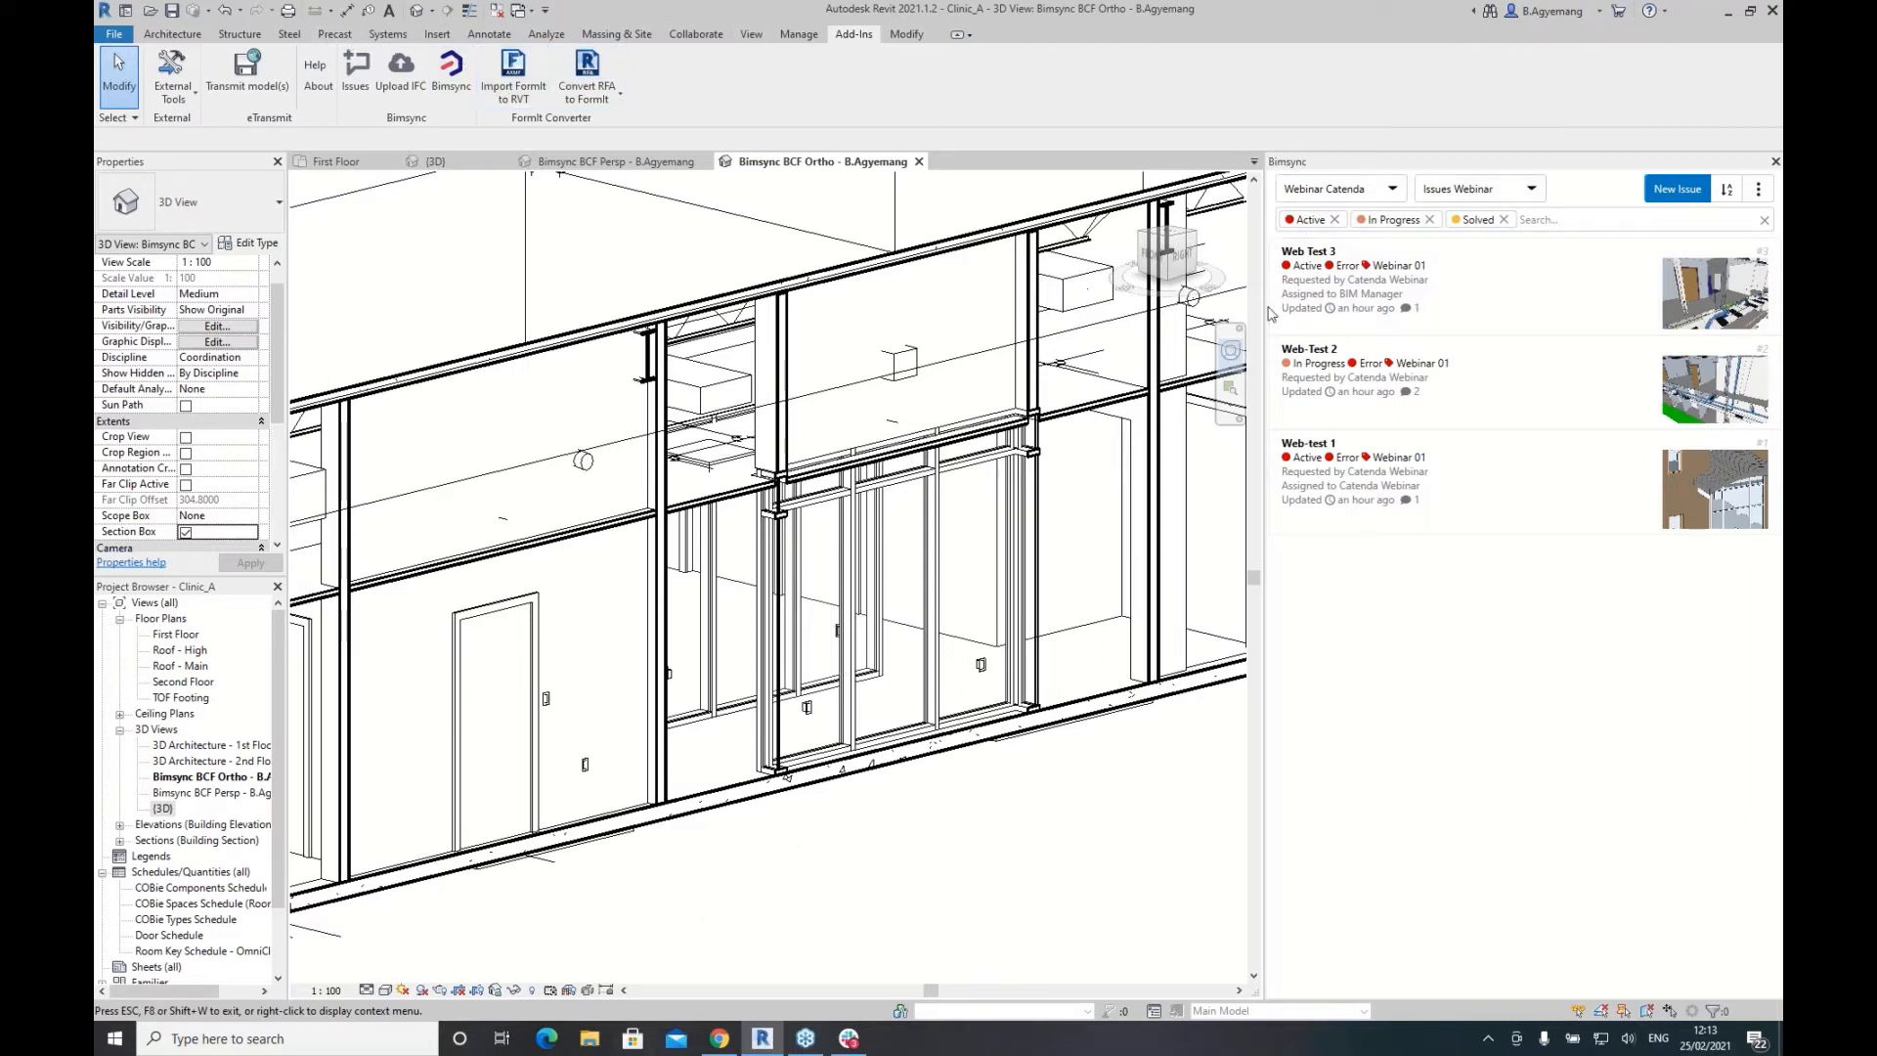
{"action": "left_click", "coordinate": [1341, 190]}
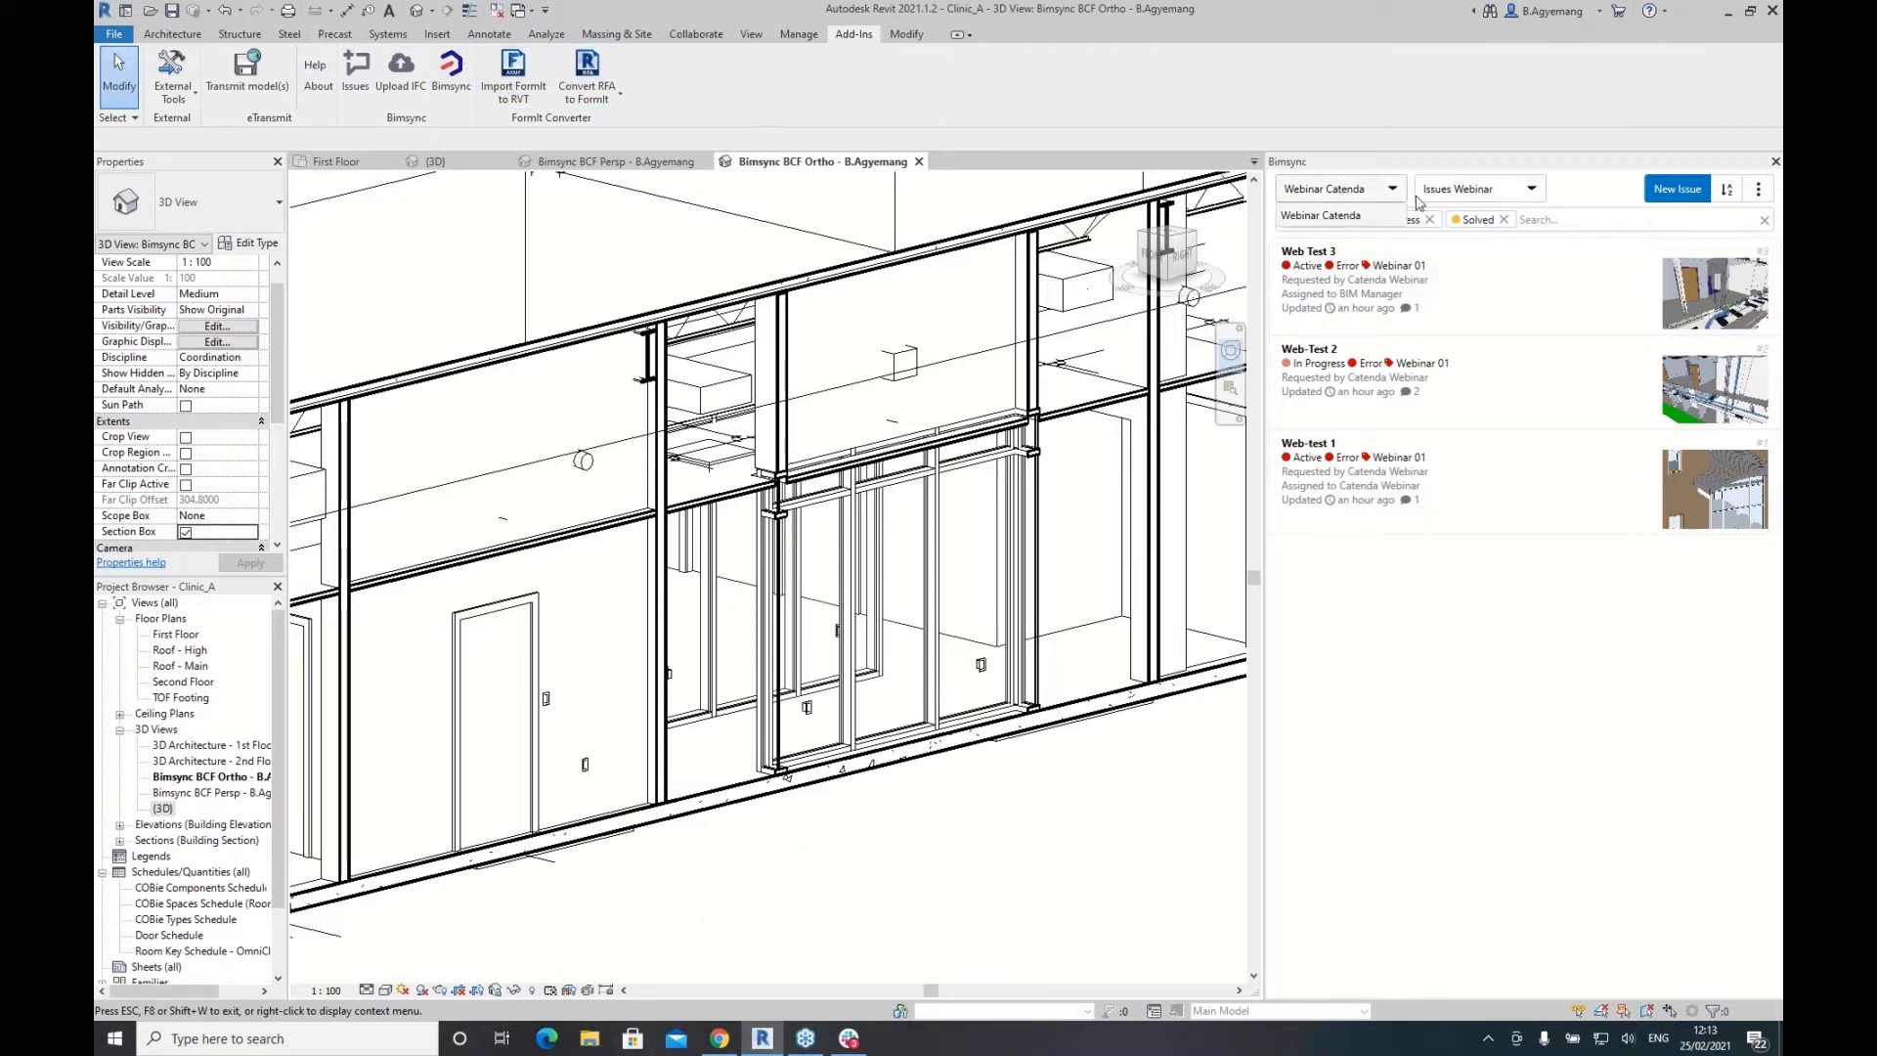
{"action": "left_click", "coordinate": [1474, 195]}
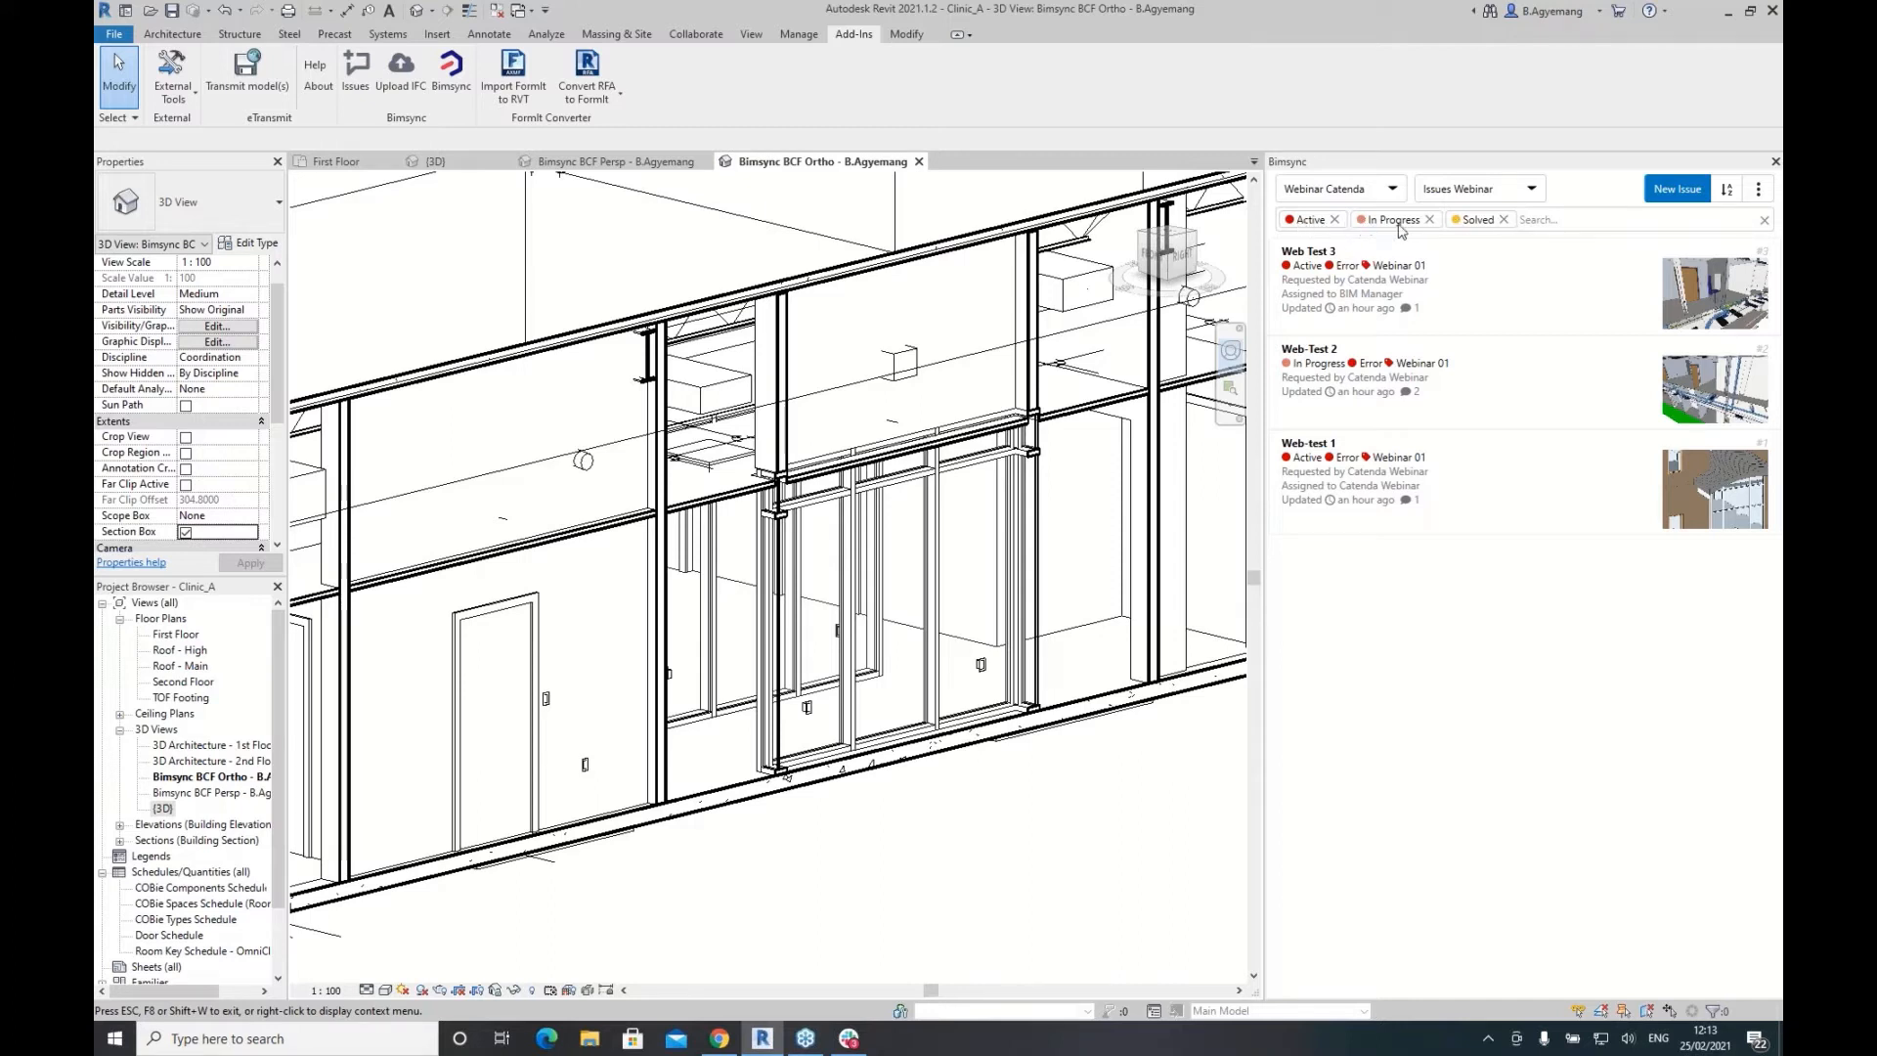
Step: Clear the Solved, In Progress and Active filters and open Web Test 4
{"action": "left_click", "coordinate": [1504, 219]}
{"action": "left_click", "coordinate": [1429, 219]}
{"action": "left_click", "coordinate": [1335, 219]}
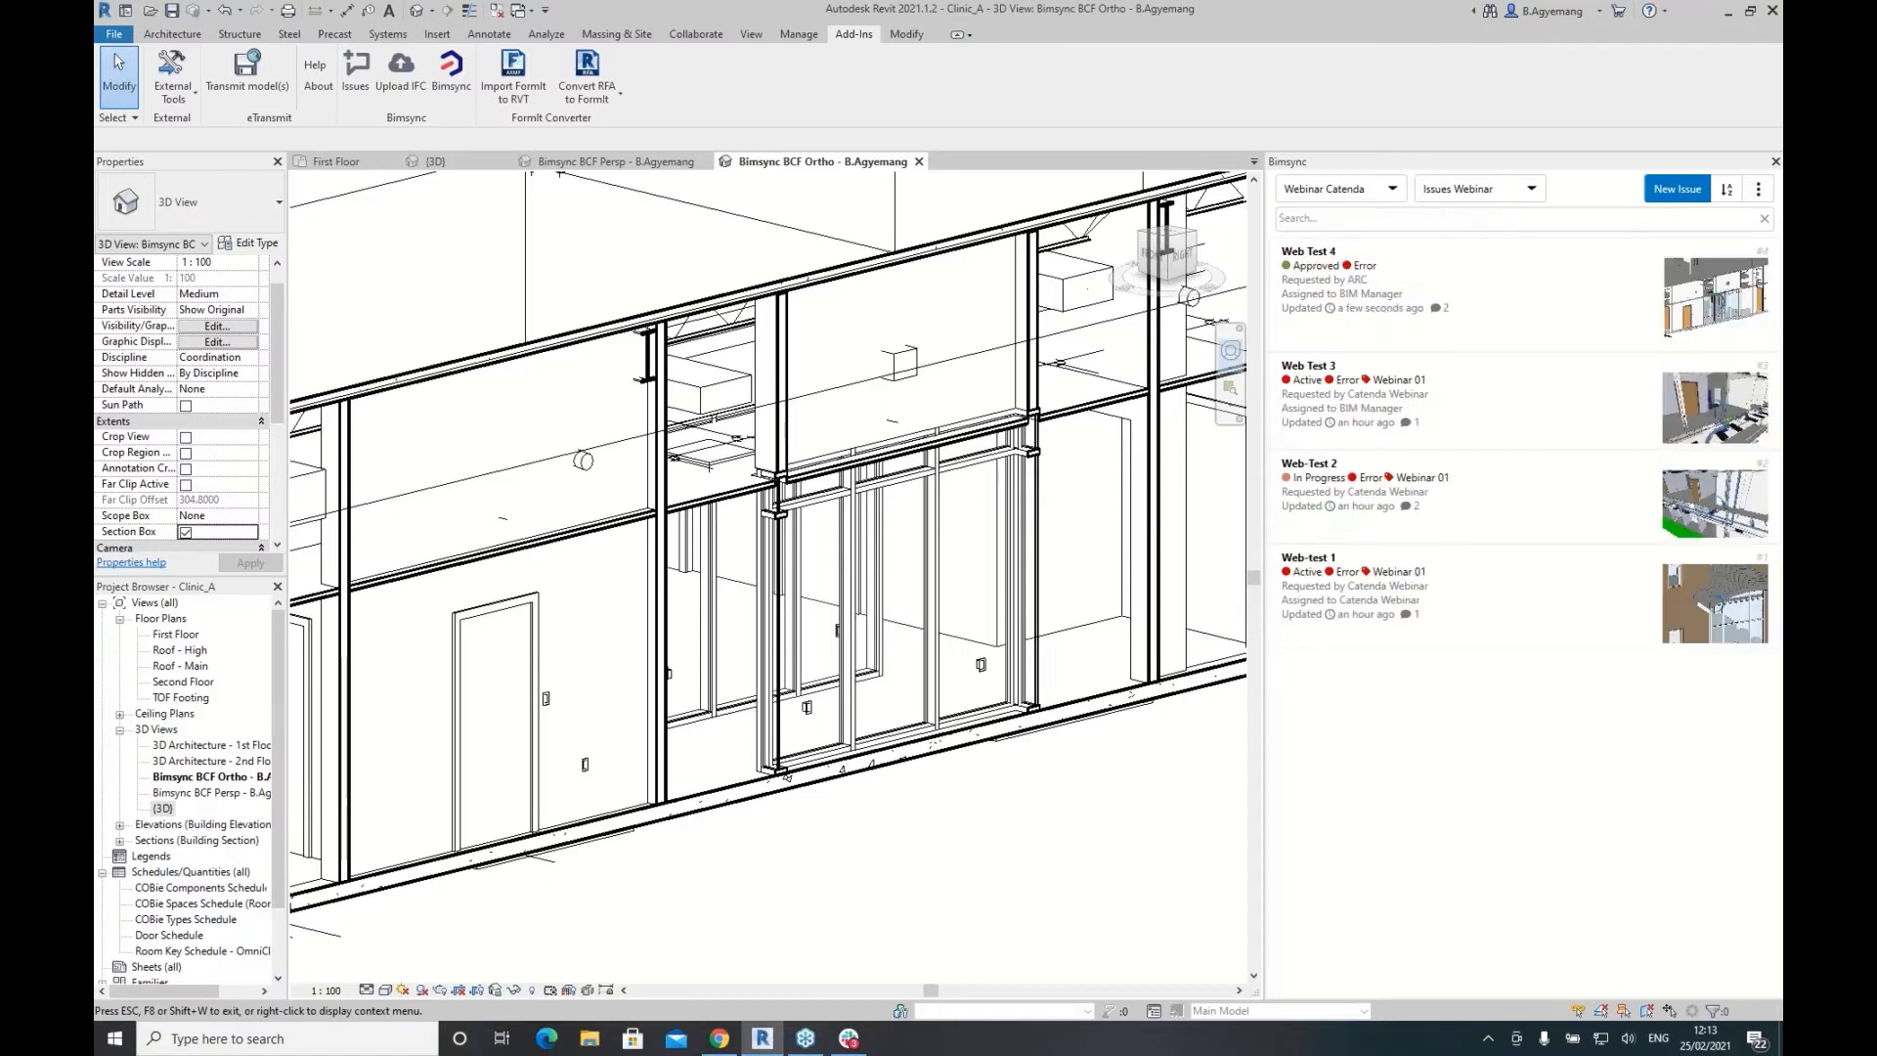
{"action": "left_click", "coordinate": [1314, 271]}
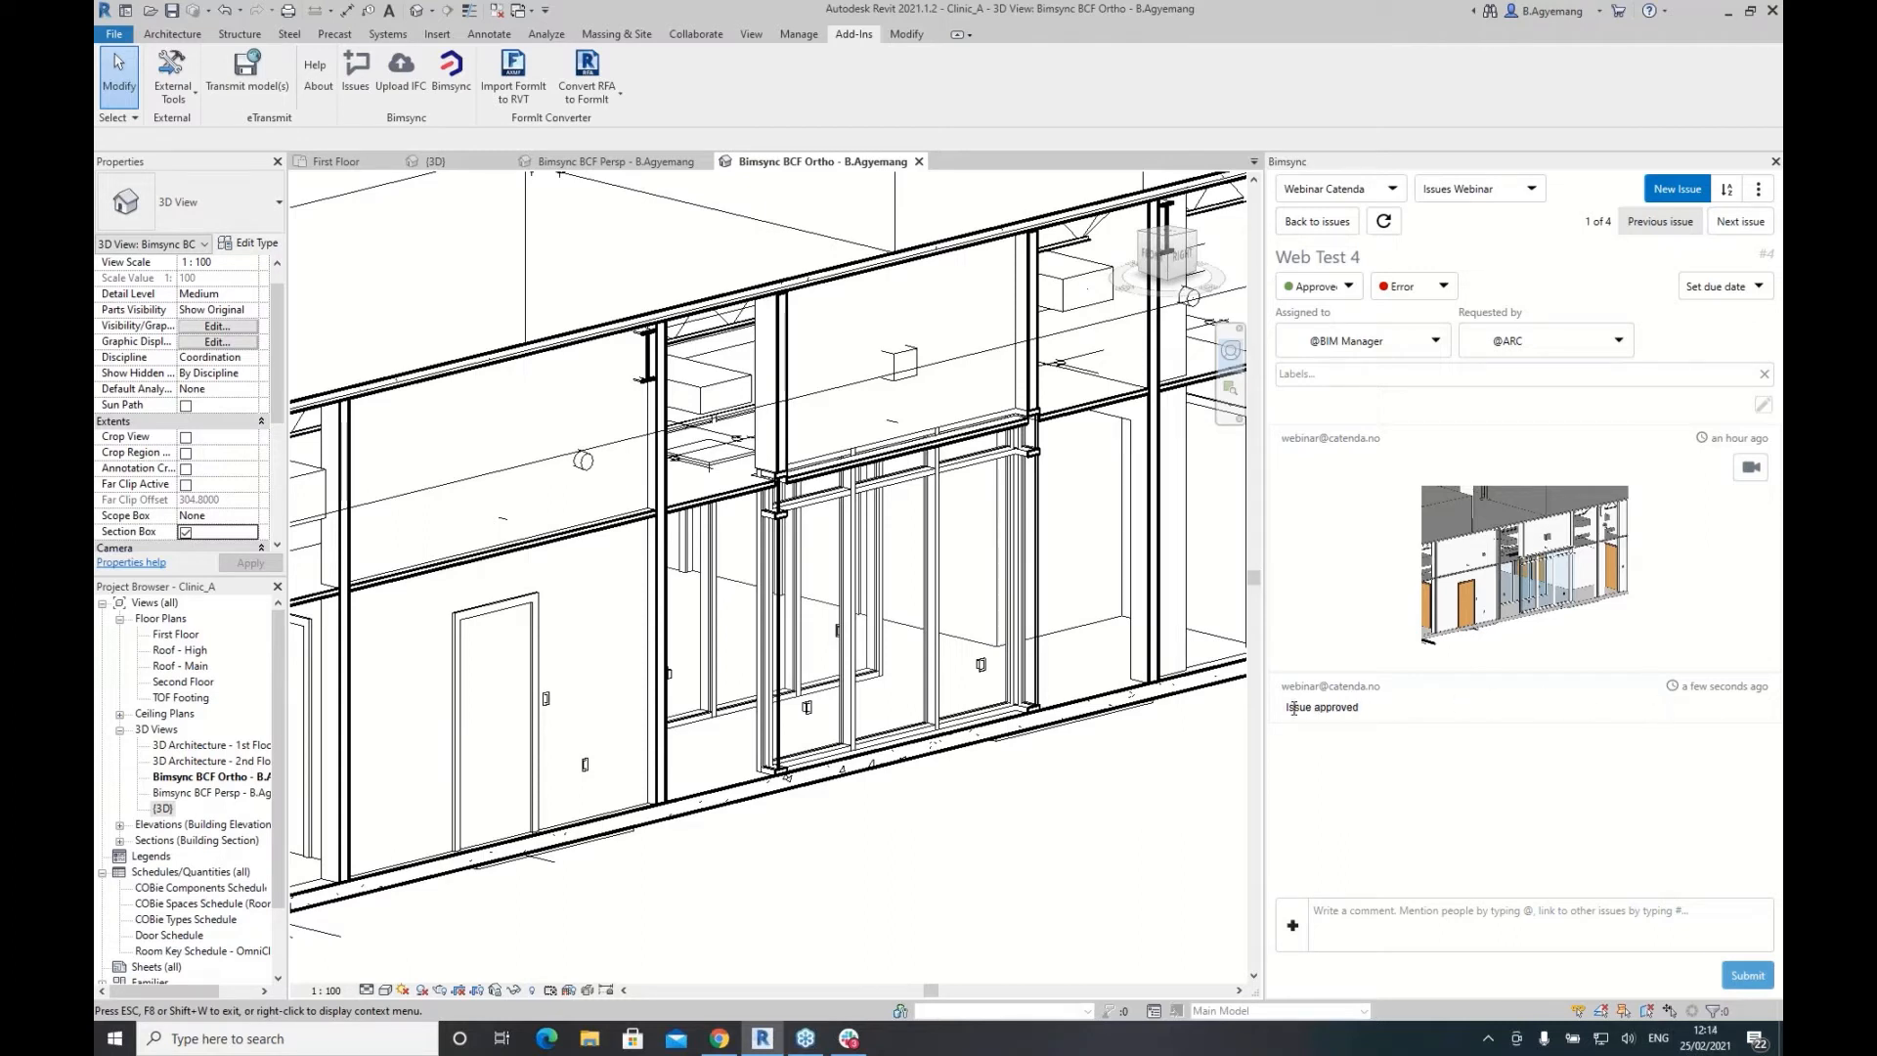
Step: Select the 'Issue approved' comment text and open the {3D} view of the building
{"action": "left_click_drag", "start_coordinate": [1294, 707], "coordinate": [1374, 708]}
{"action": "scroll", "coordinate": [657, 608], "scroll_direction": "down", "scroll_amount": 2}
{"action": "double_click", "coordinate": [164, 809]}
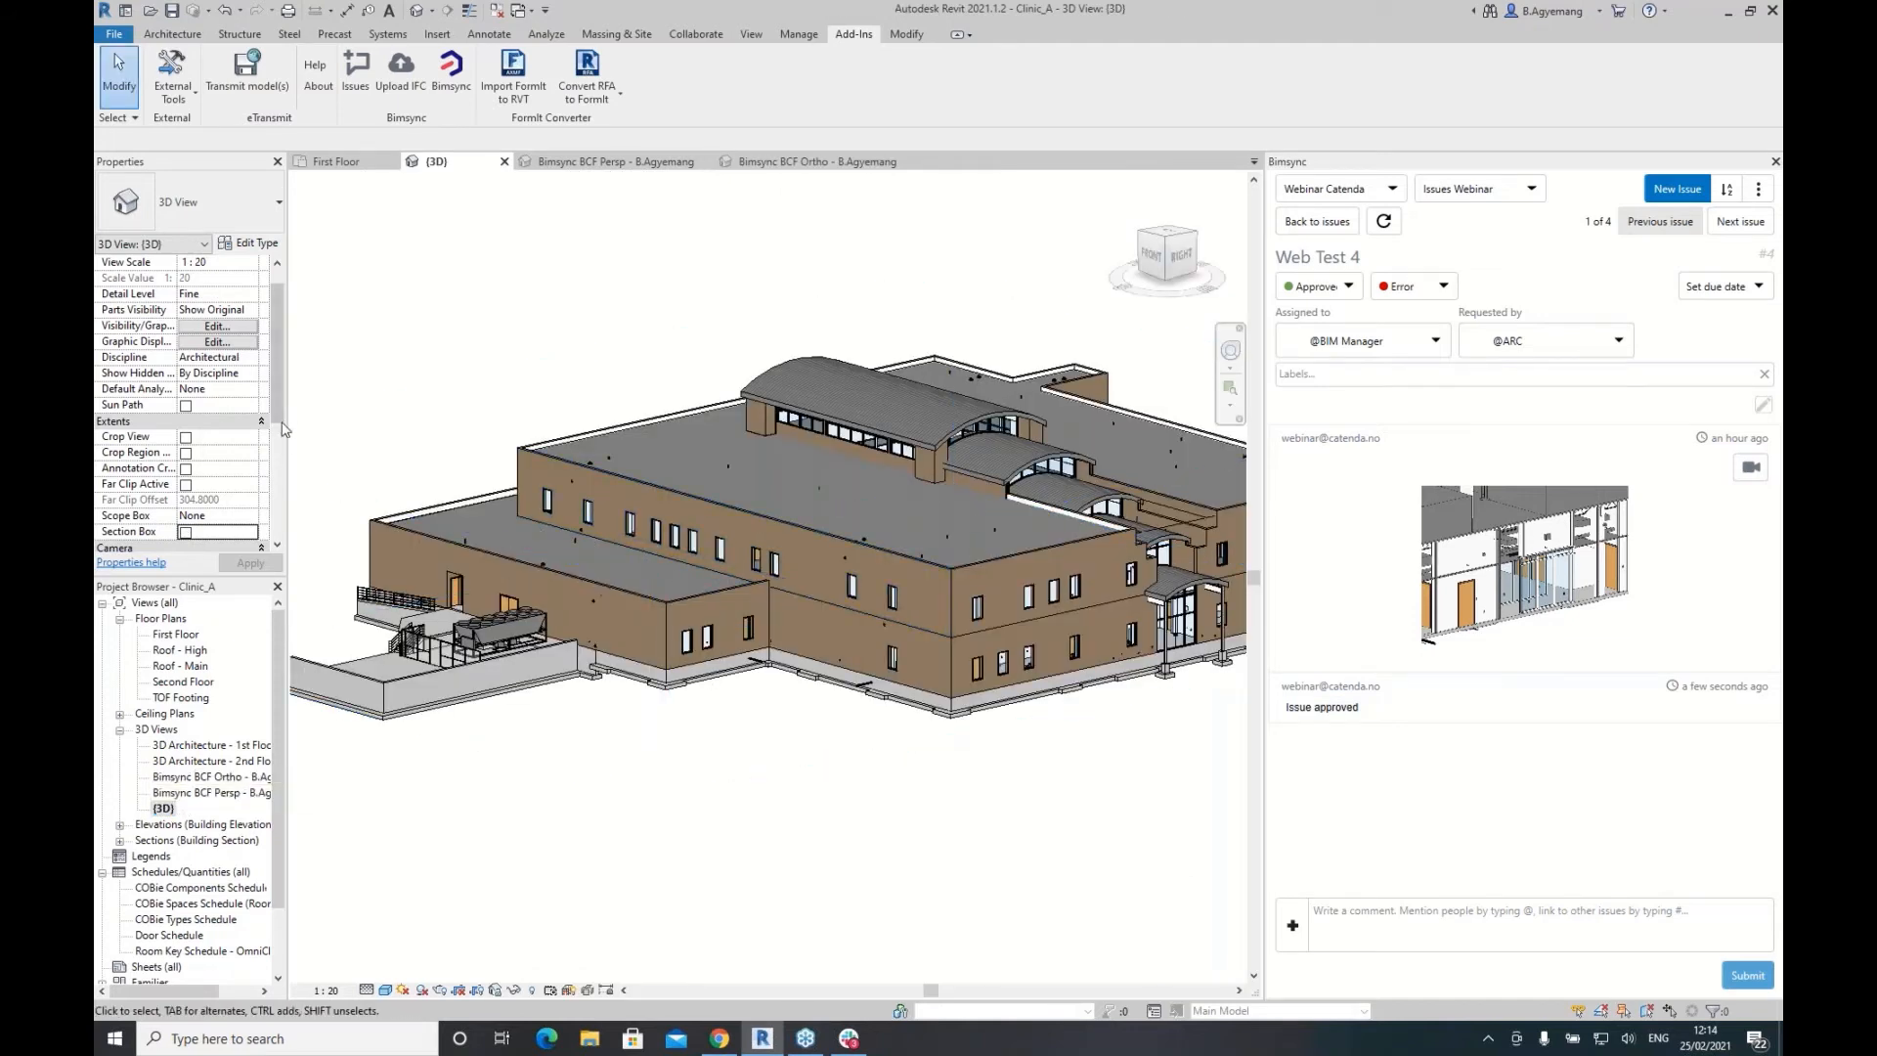
{"action": "scroll", "coordinate": [252, 473], "scroll_direction": "down", "scroll_amount": 5}
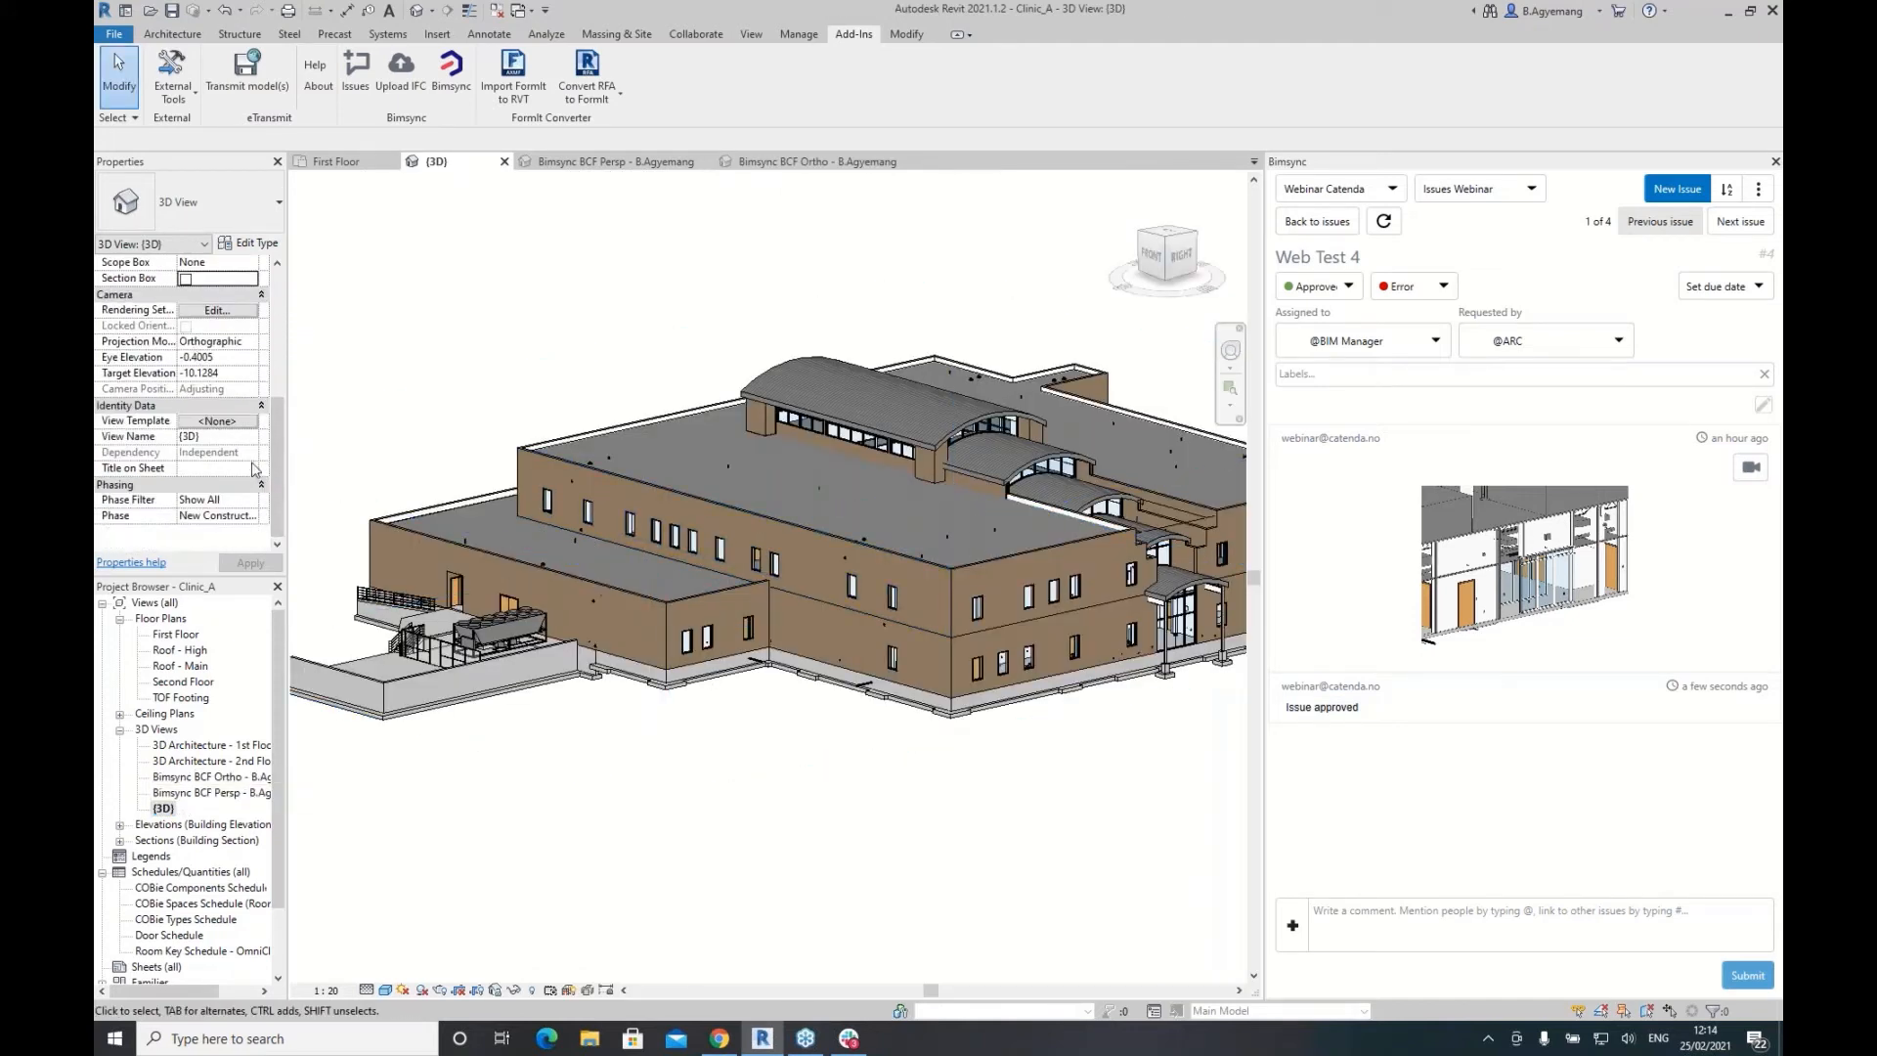
{"action": "scroll", "coordinate": [277, 409], "scroll_direction": "up", "scroll_amount": 3}
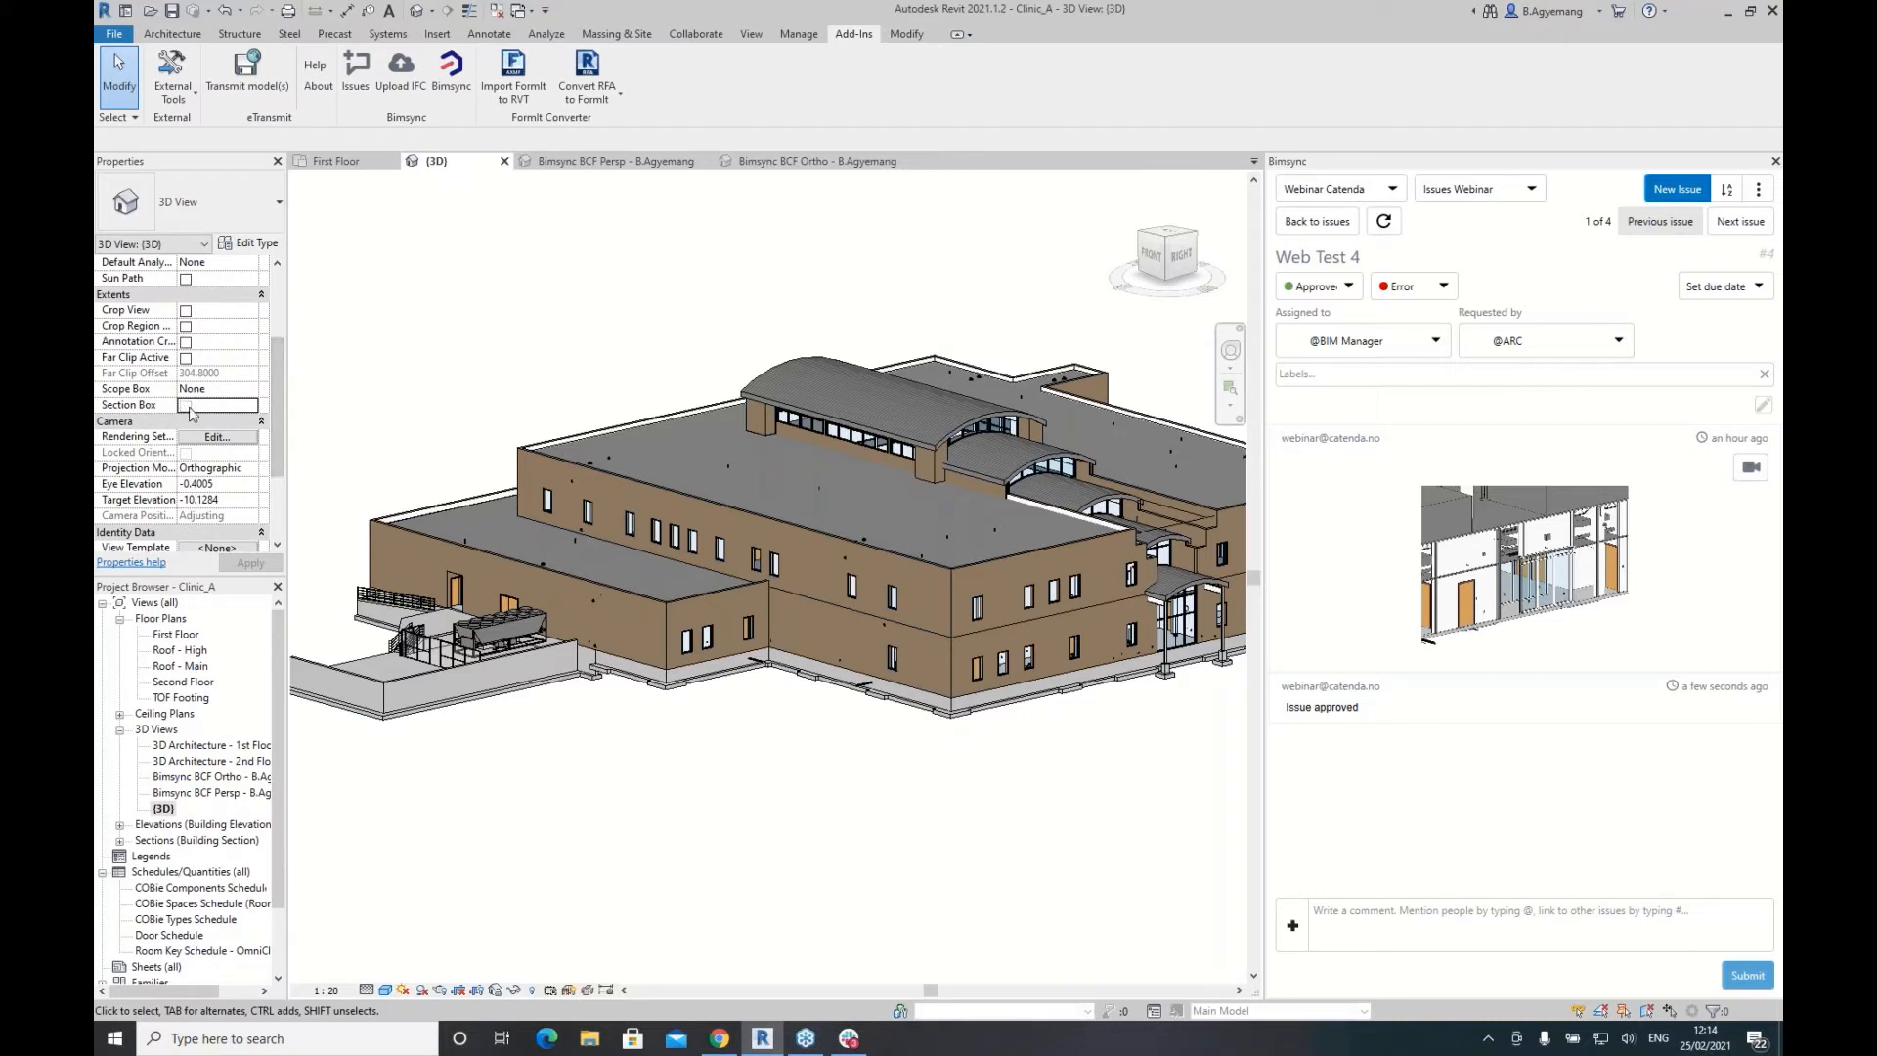
Step: Turn on the section box and resize it to cut through the building
{"action": "left_click", "coordinate": [185, 405]}
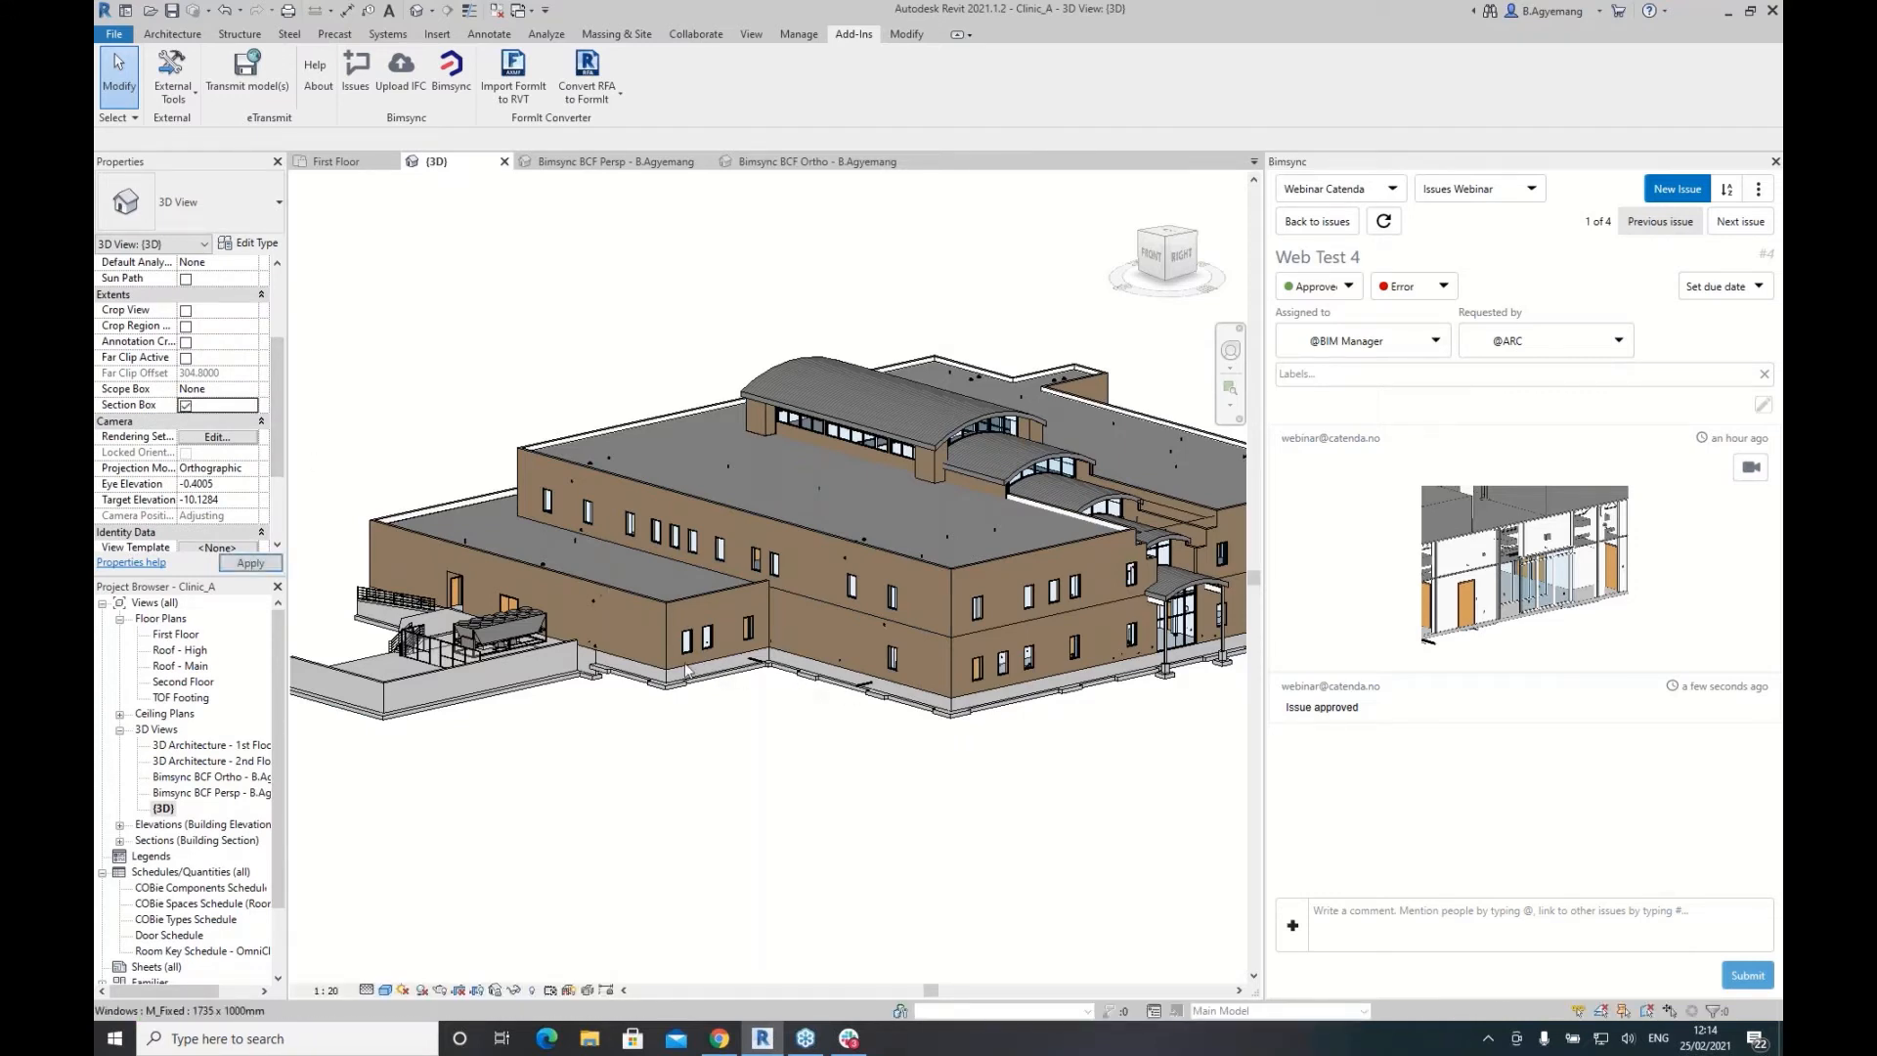
{"action": "scroll", "coordinate": [684, 669], "scroll_direction": "down", "scroll_amount": 4}
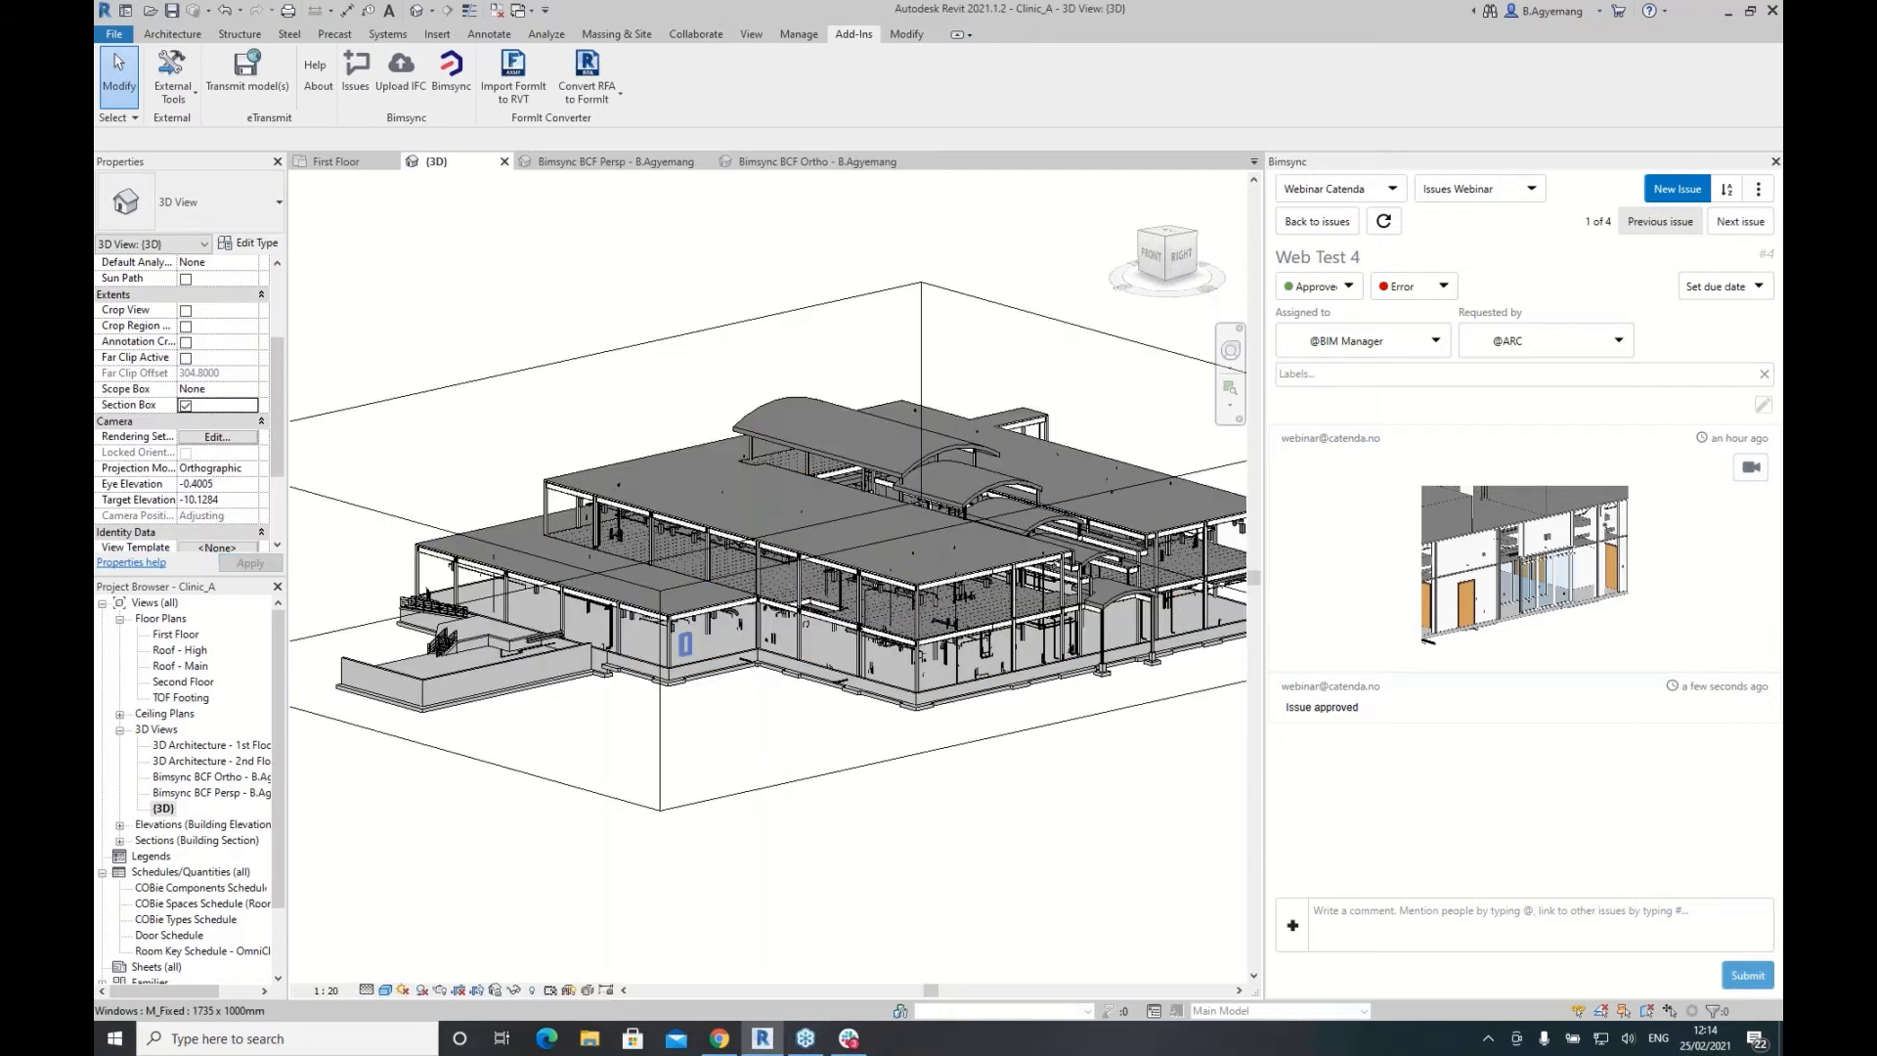
{"action": "left_click", "coordinate": [1012, 458]}
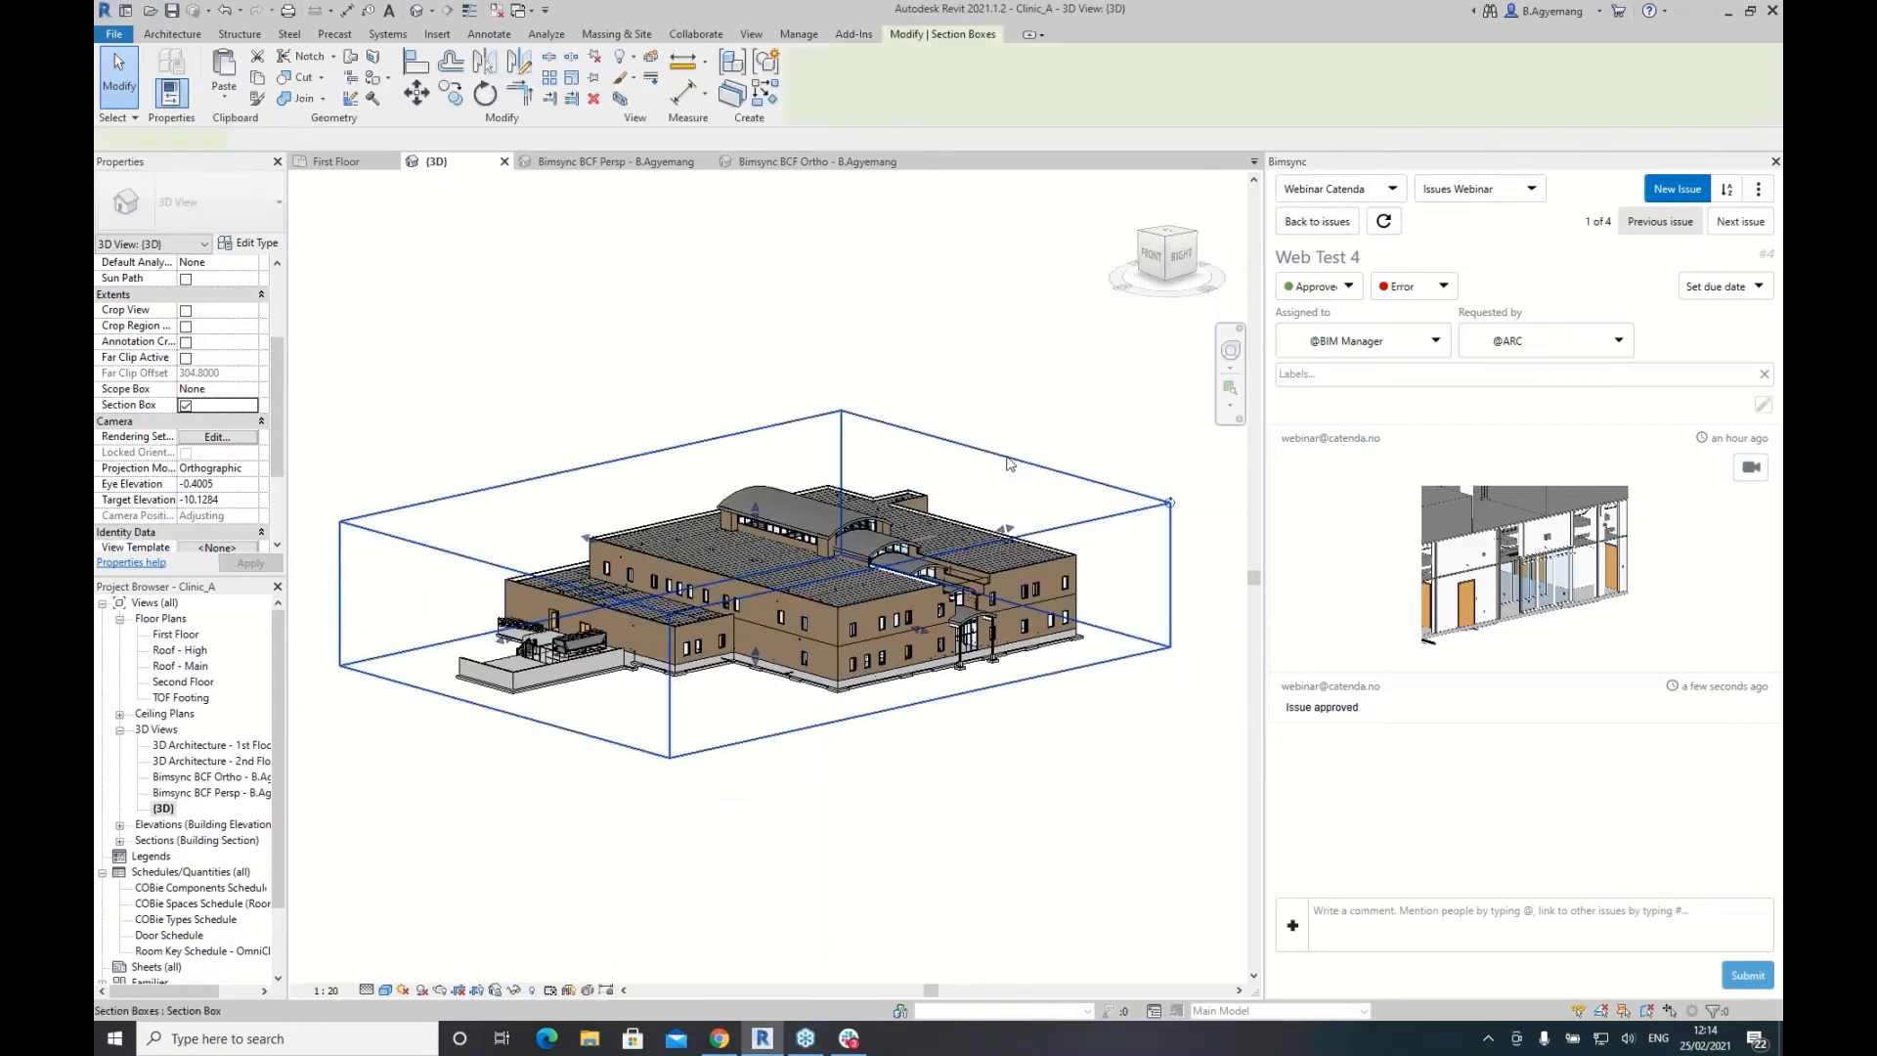
{"action": "left_click_drag", "start_coordinate": [1010, 533], "coordinate": [1138, 380]}
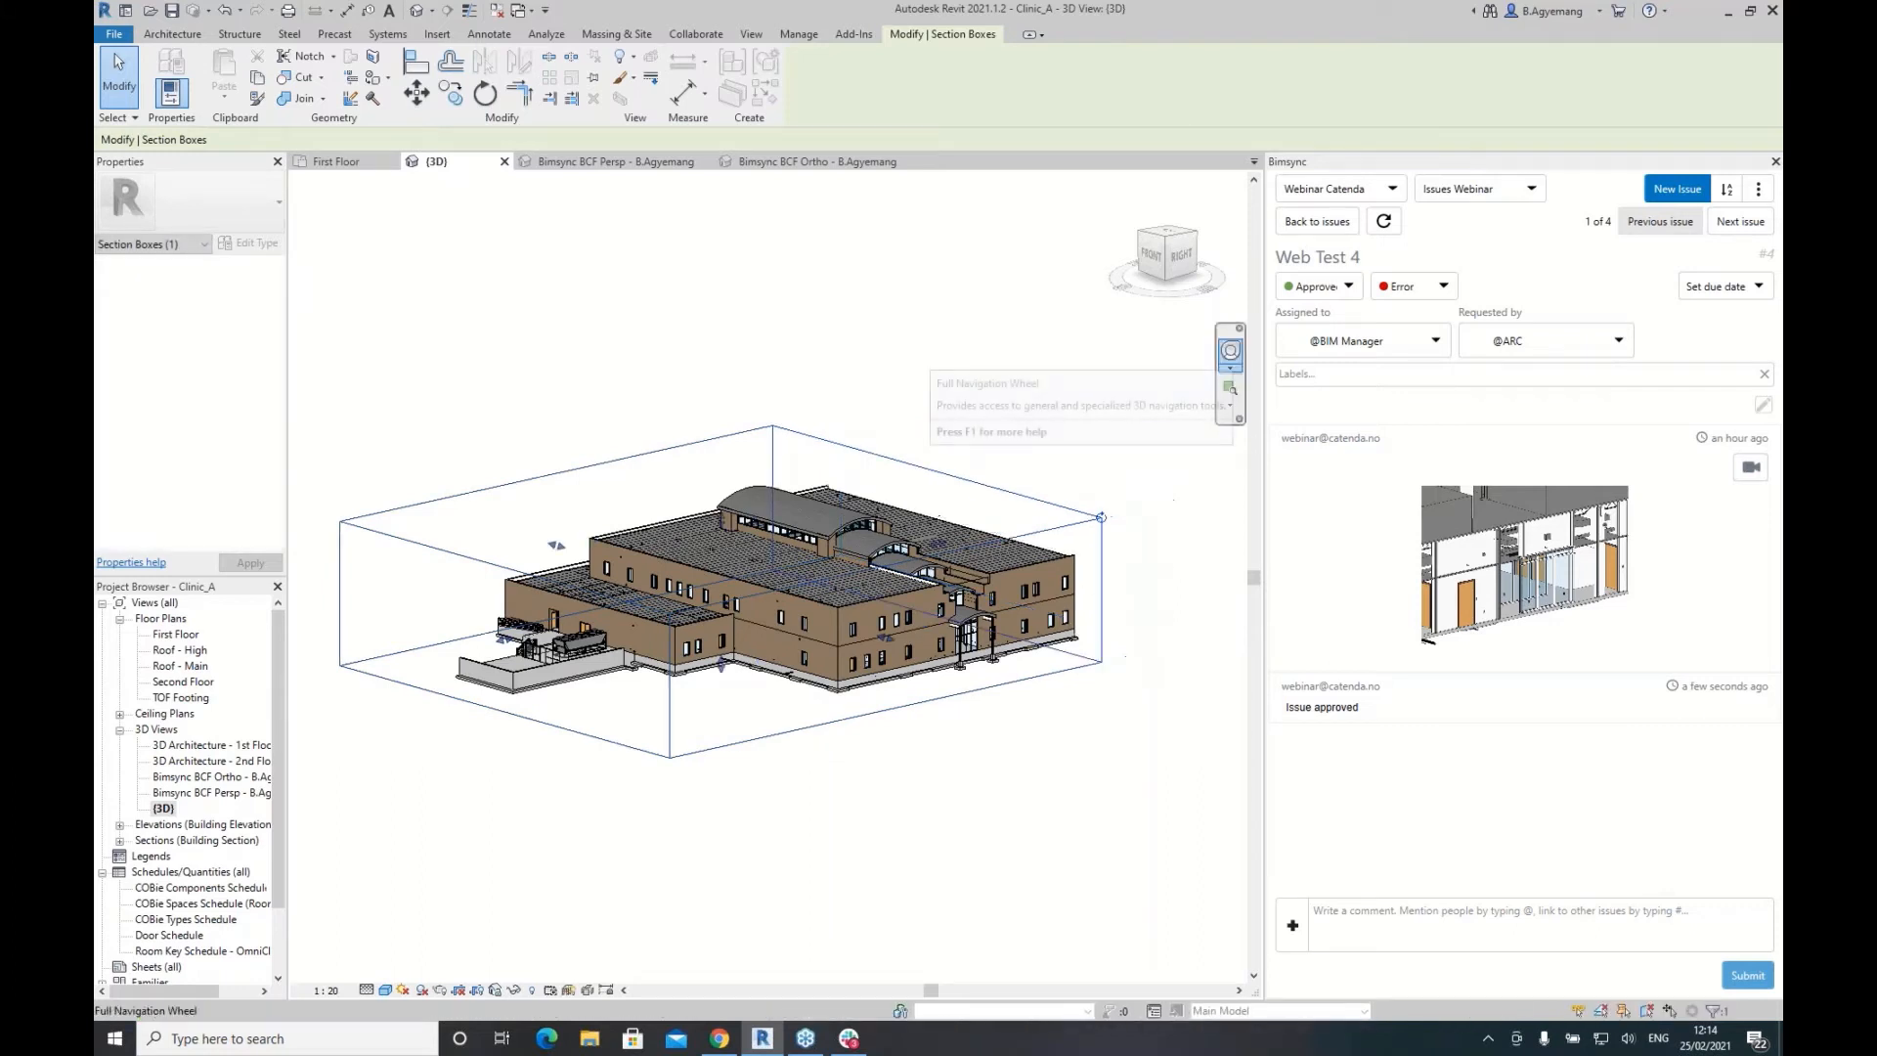
Step: Orbit the model to its back side, then return to the Bimsync issue list
{"action": "left_click", "coordinate": [1233, 353]}
{"action": "left_click_drag", "start_coordinate": [988, 479], "coordinate": [627, 529]}
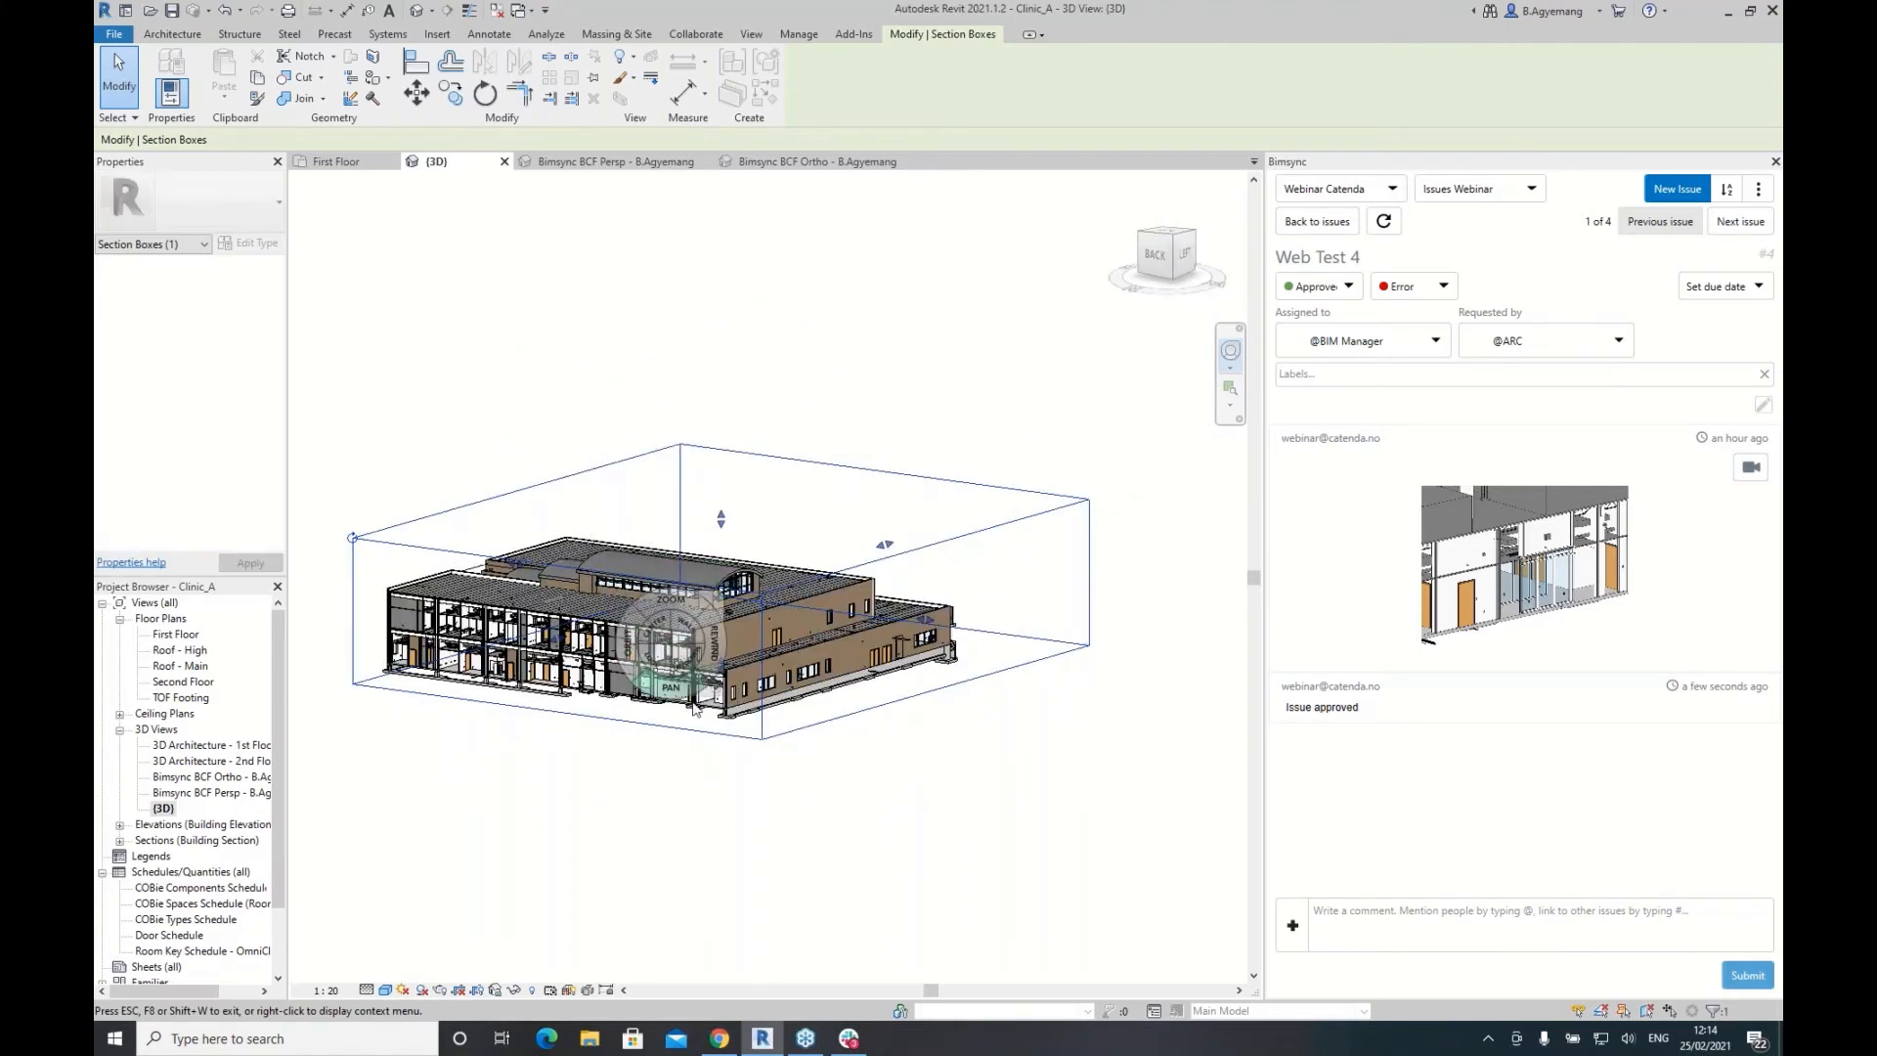
{"action": "scroll", "coordinate": [571, 647], "scroll_direction": "up", "scroll_amount": 5}
{"action": "scroll", "coordinate": [570, 647], "scroll_direction": "up", "scroll_amount": 10}
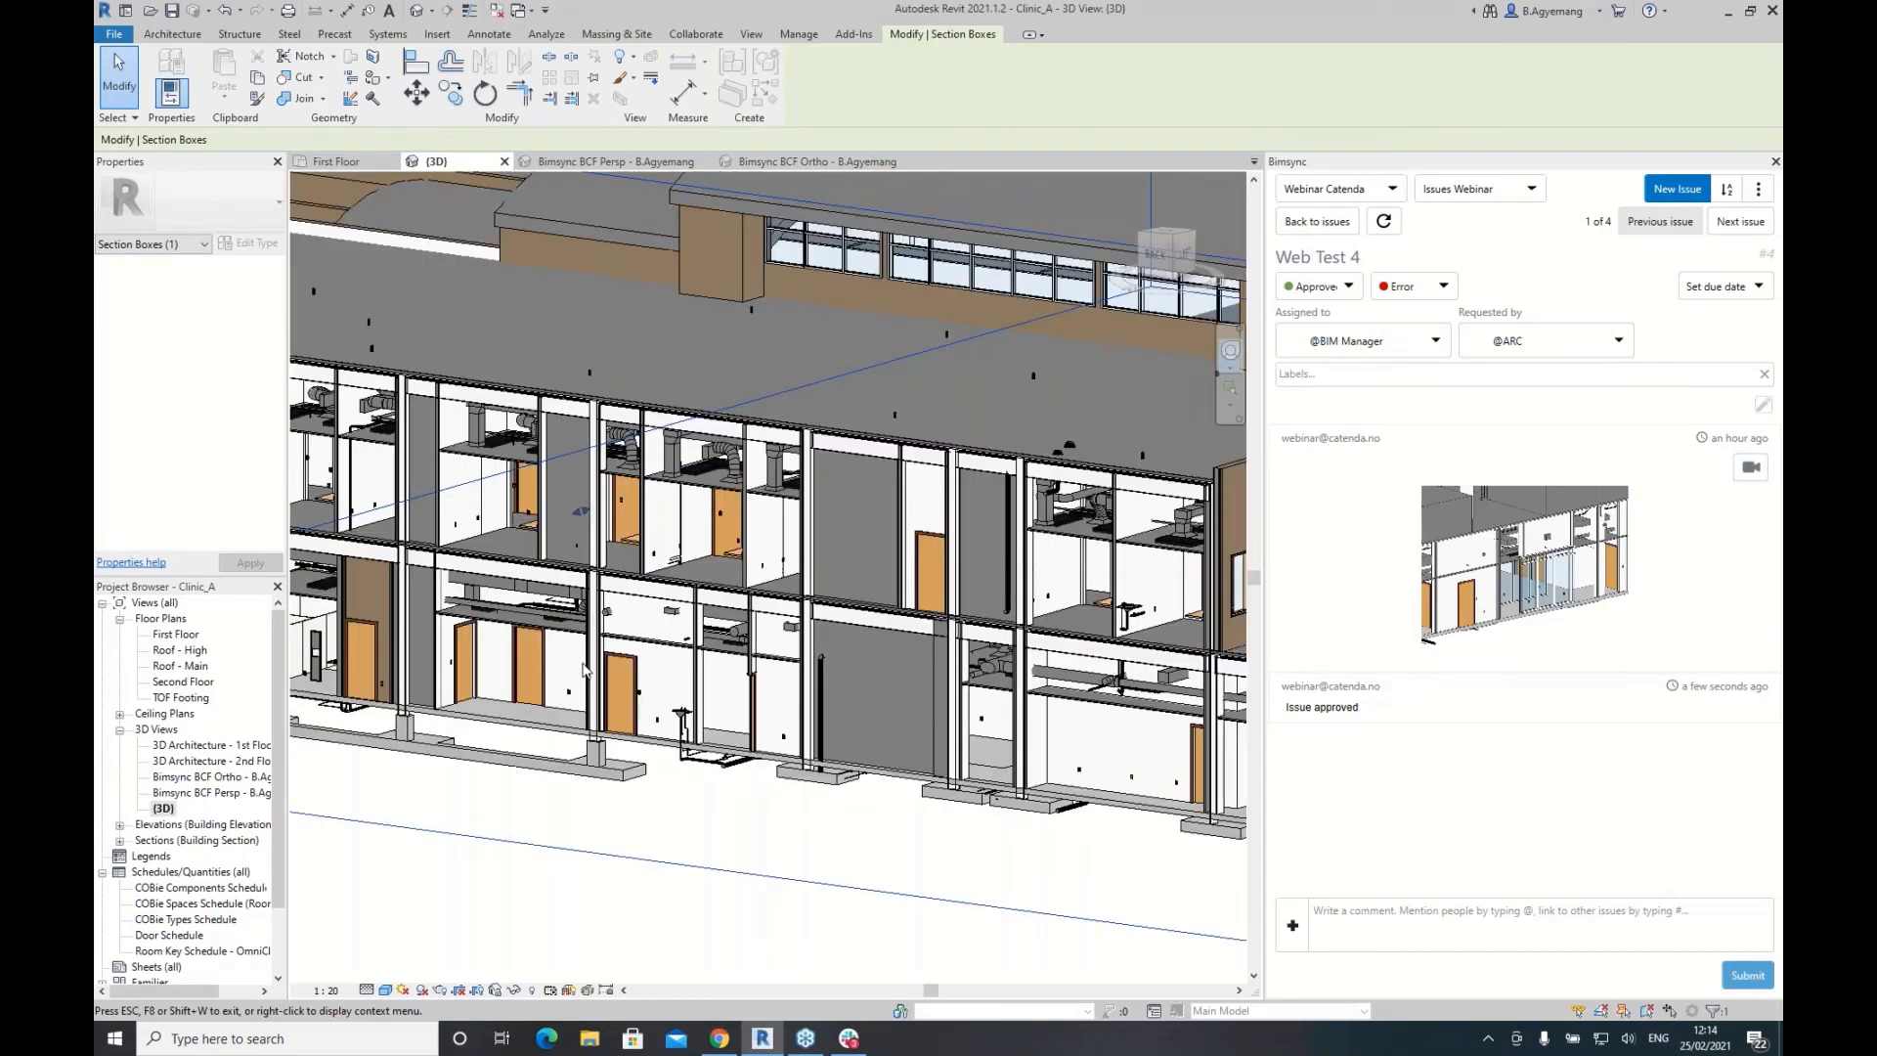
{"action": "scroll", "coordinate": [671, 741], "scroll_direction": "up", "scroll_amount": 6}
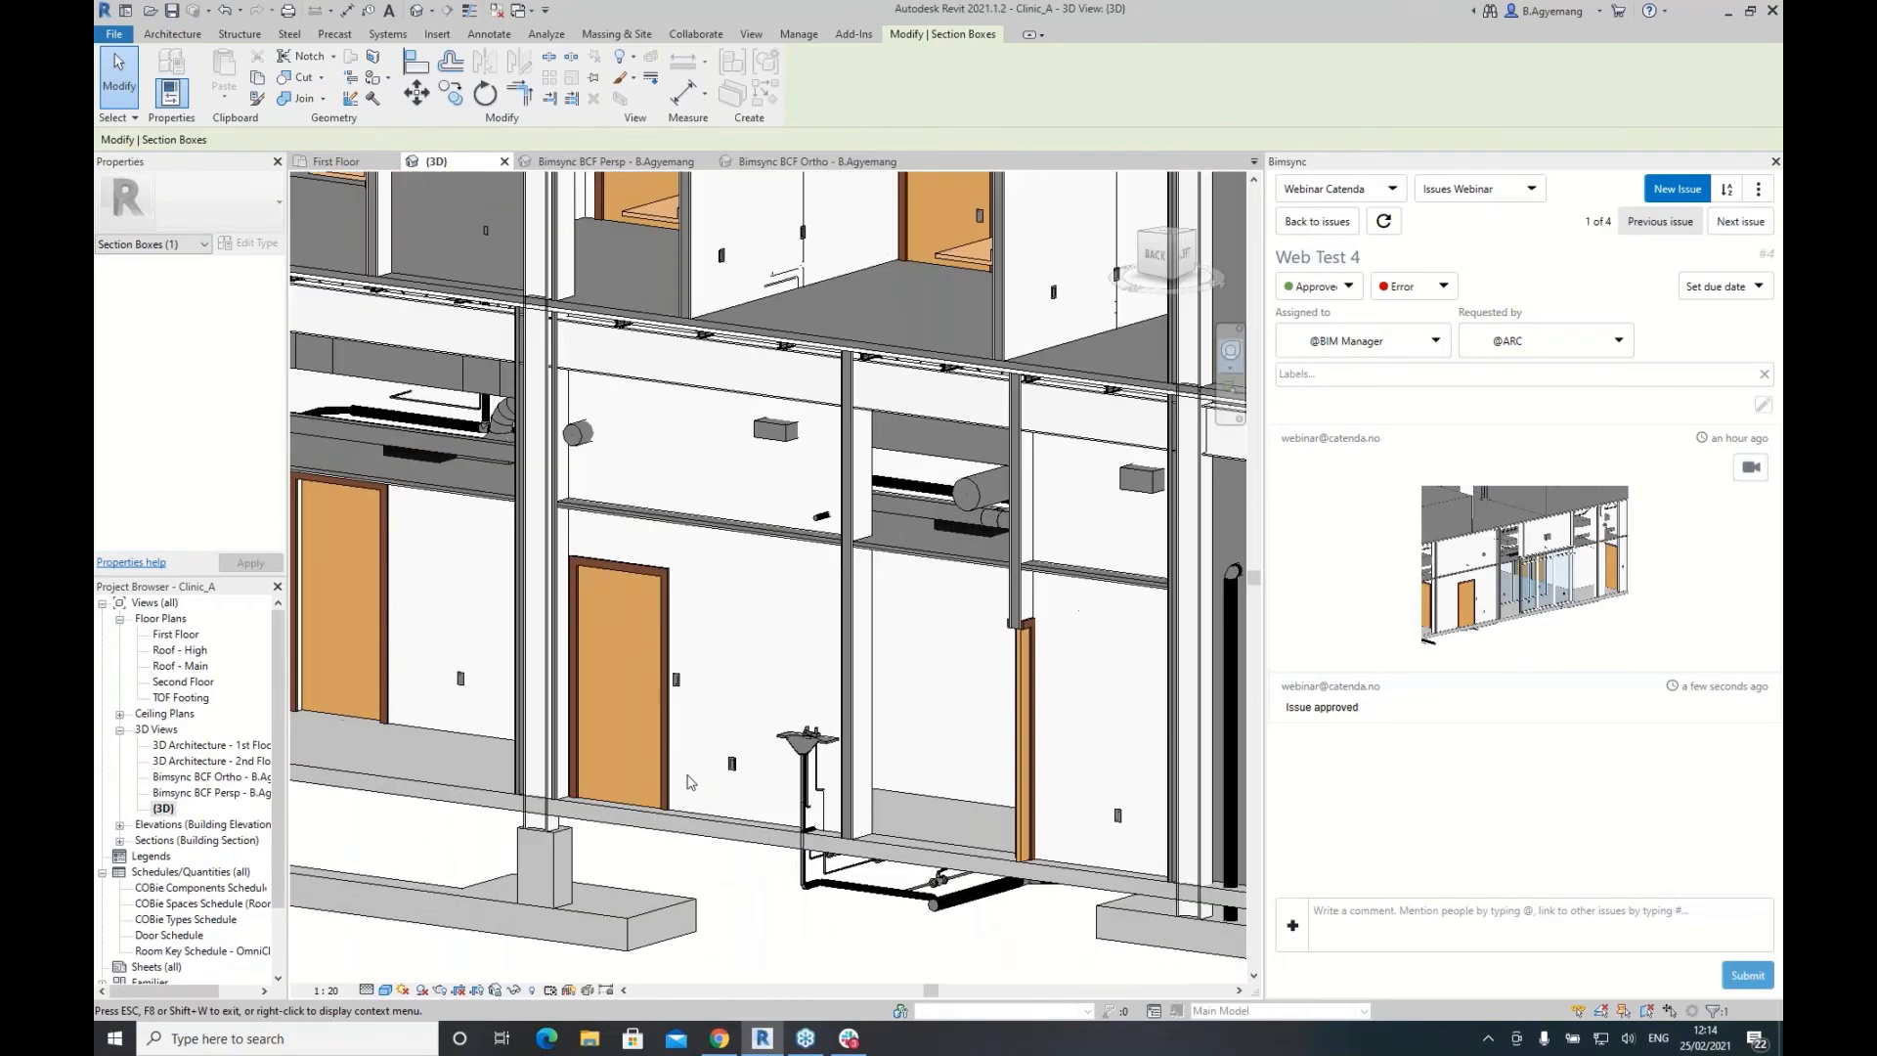
{"action": "scroll", "coordinate": [745, 558], "scroll_direction": "up", "scroll_amount": 2}
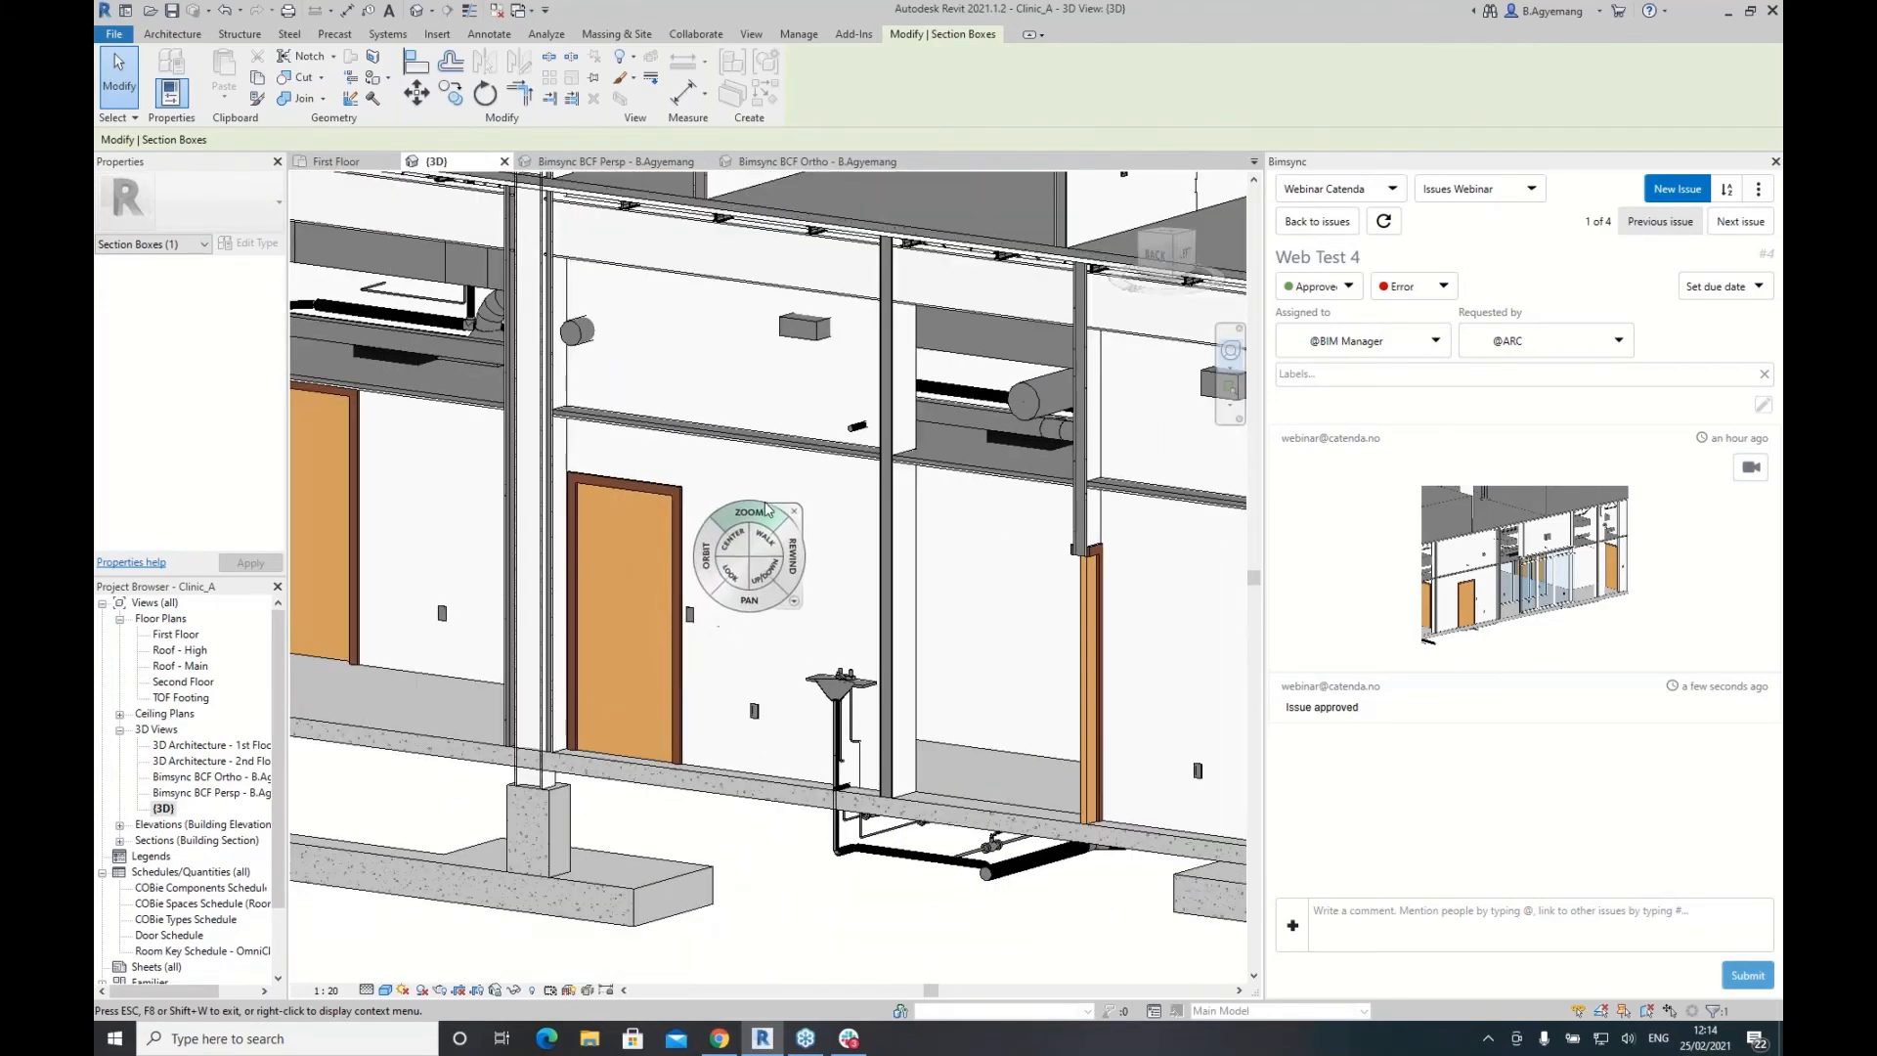
{"action": "left_click", "coordinate": [1338, 222]}
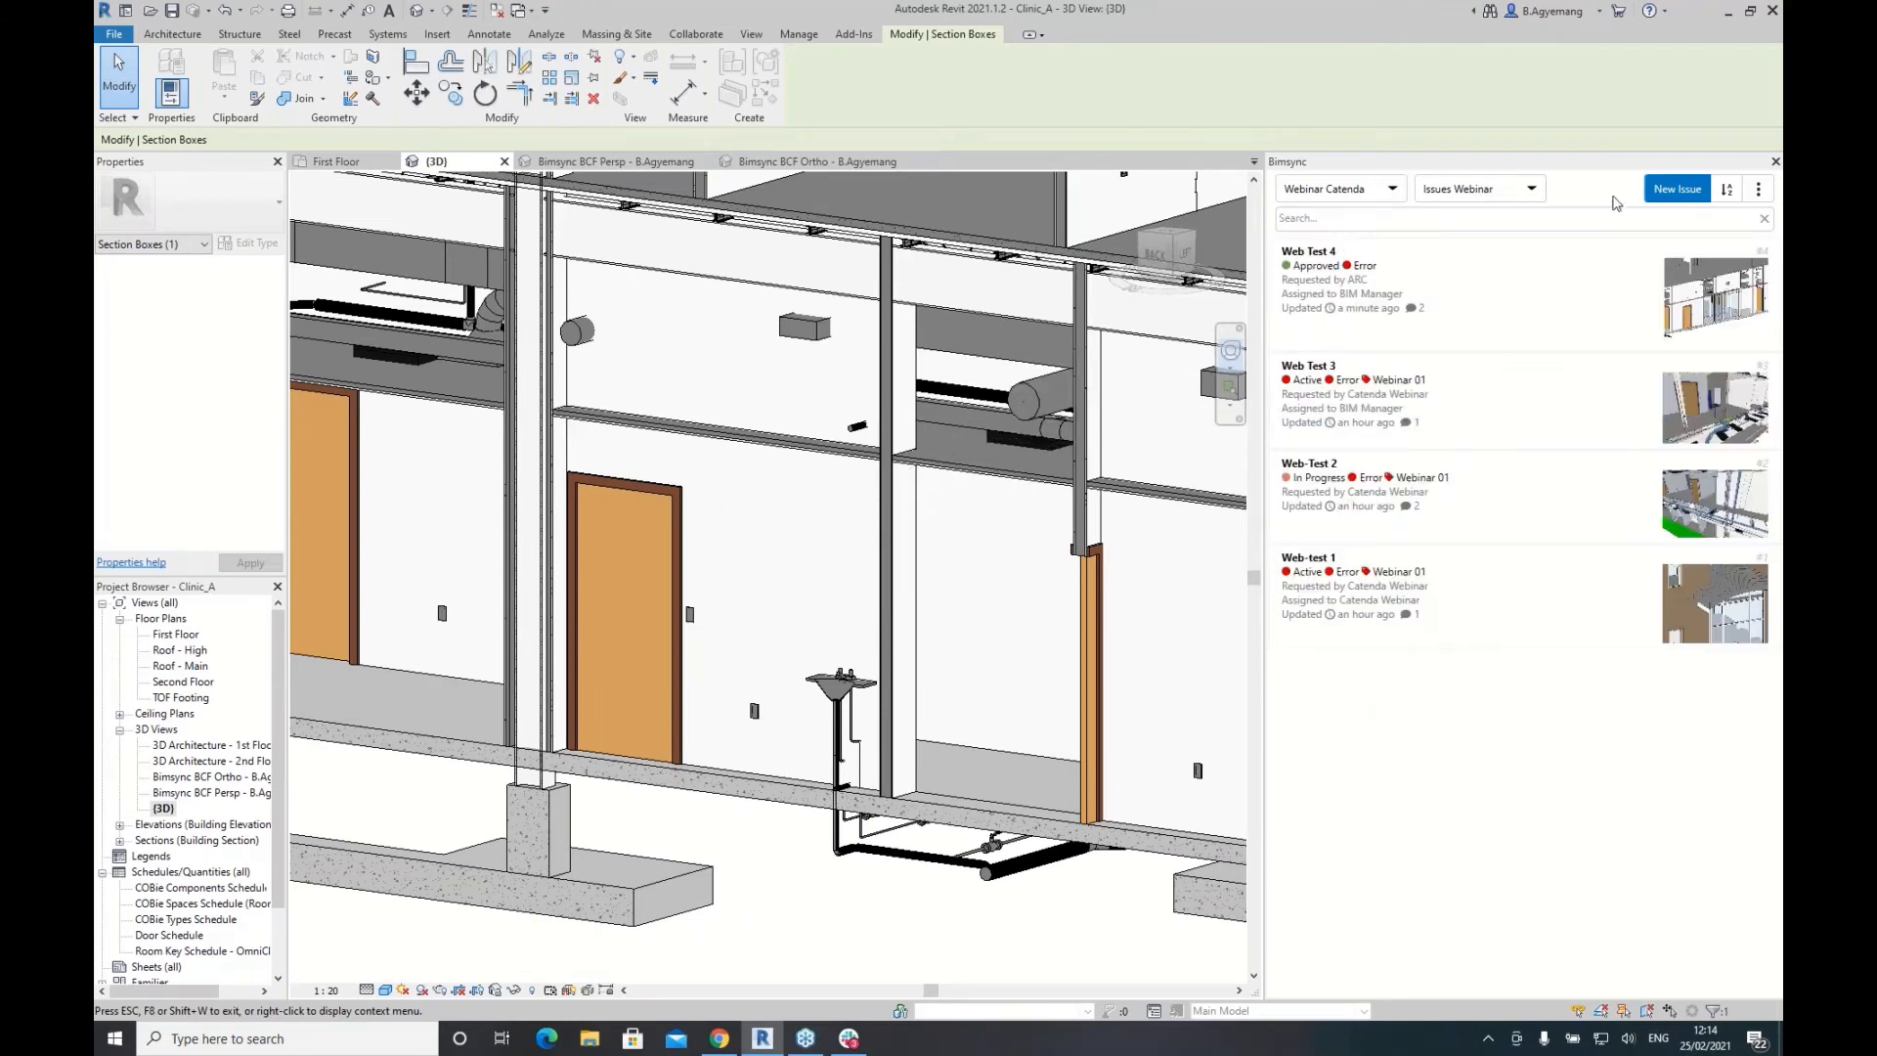
{"action": "left_click", "coordinate": [1678, 190]}
{"action": "left_click", "coordinate": [1316, 260]}
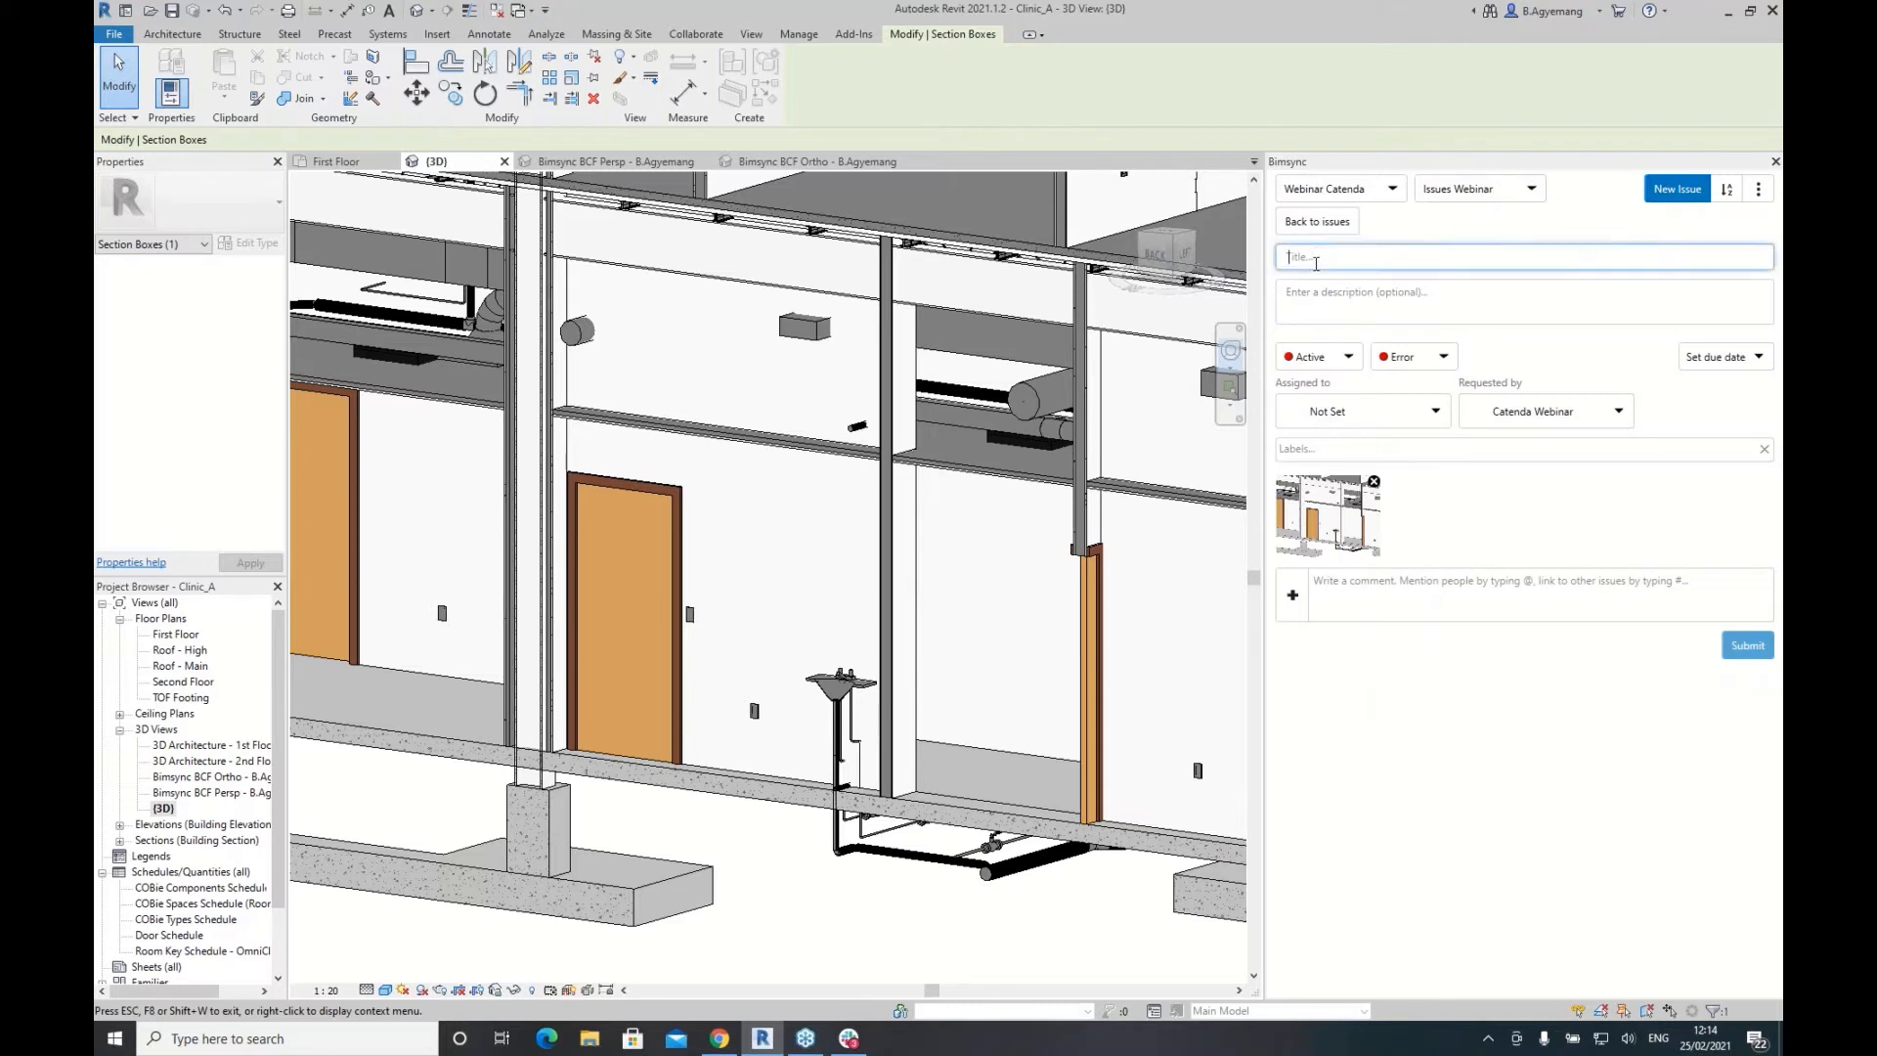
{"action": "type", "text": "Web Test 06"}
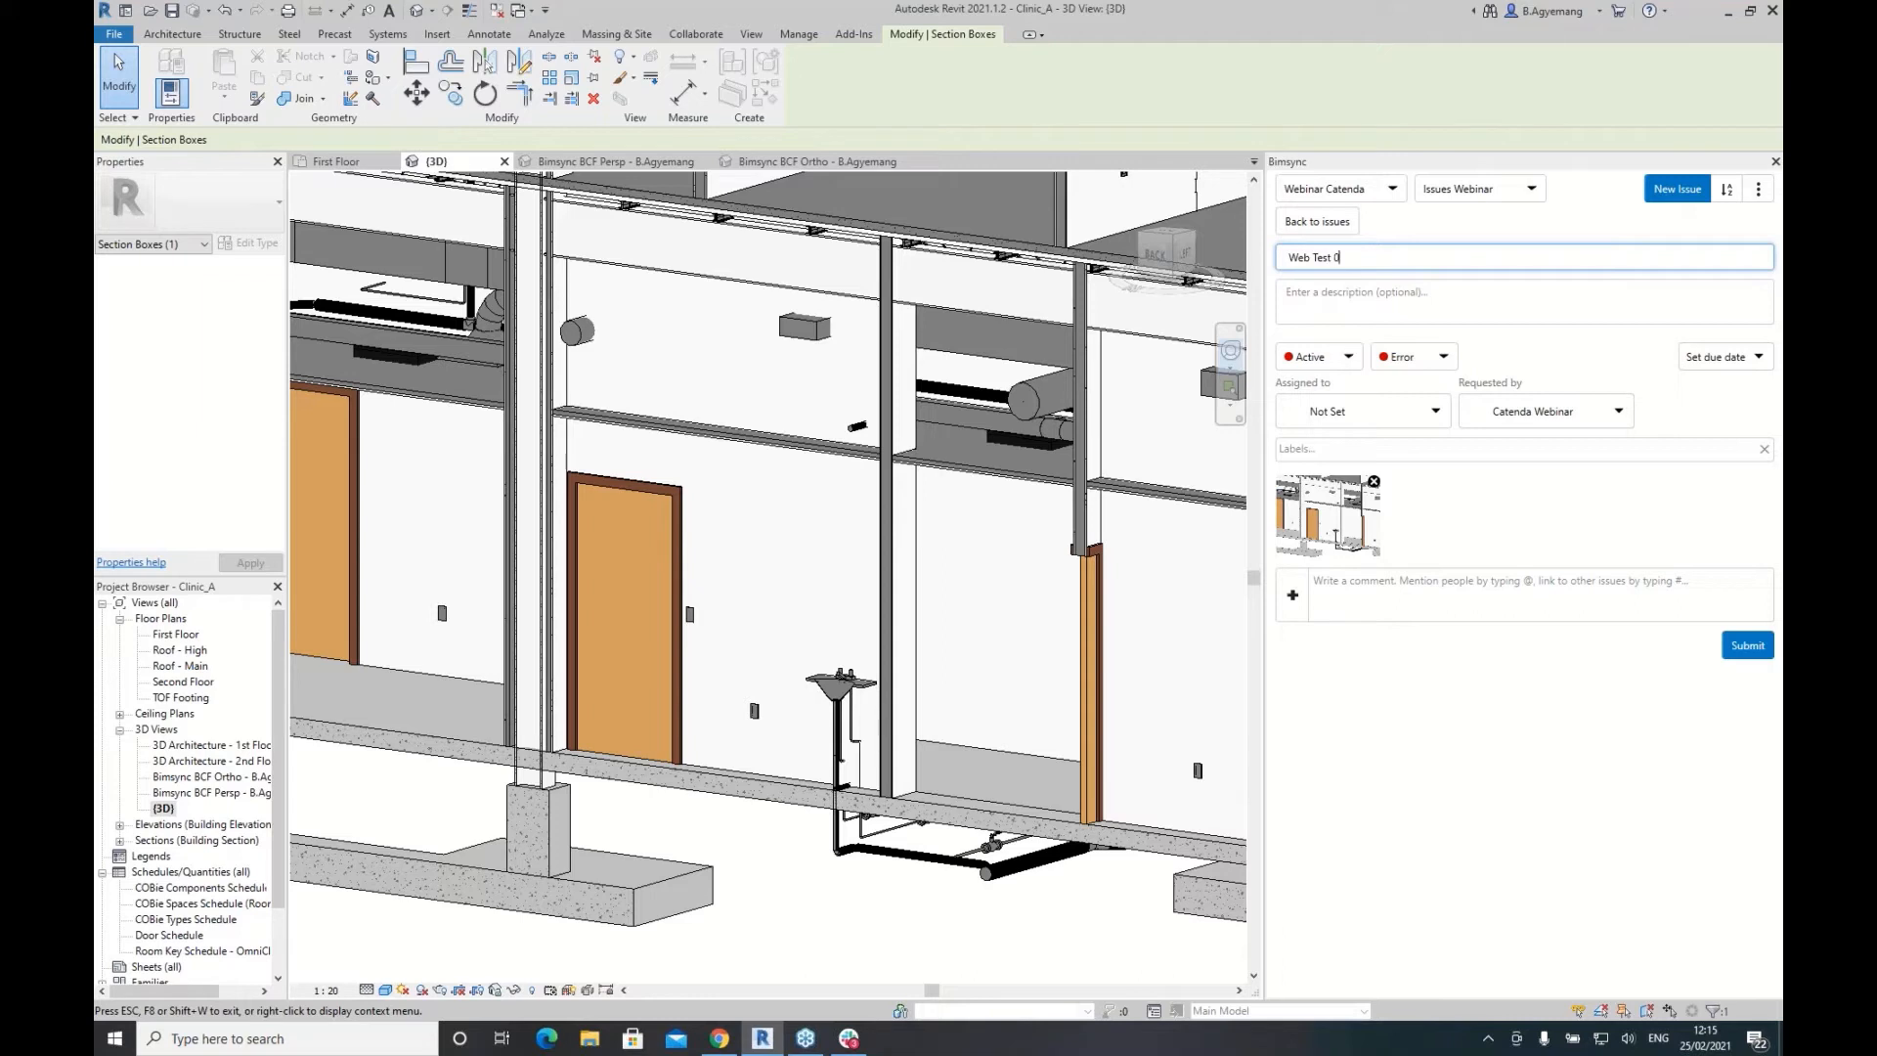
{"action": "left_click", "coordinate": [1399, 414]}
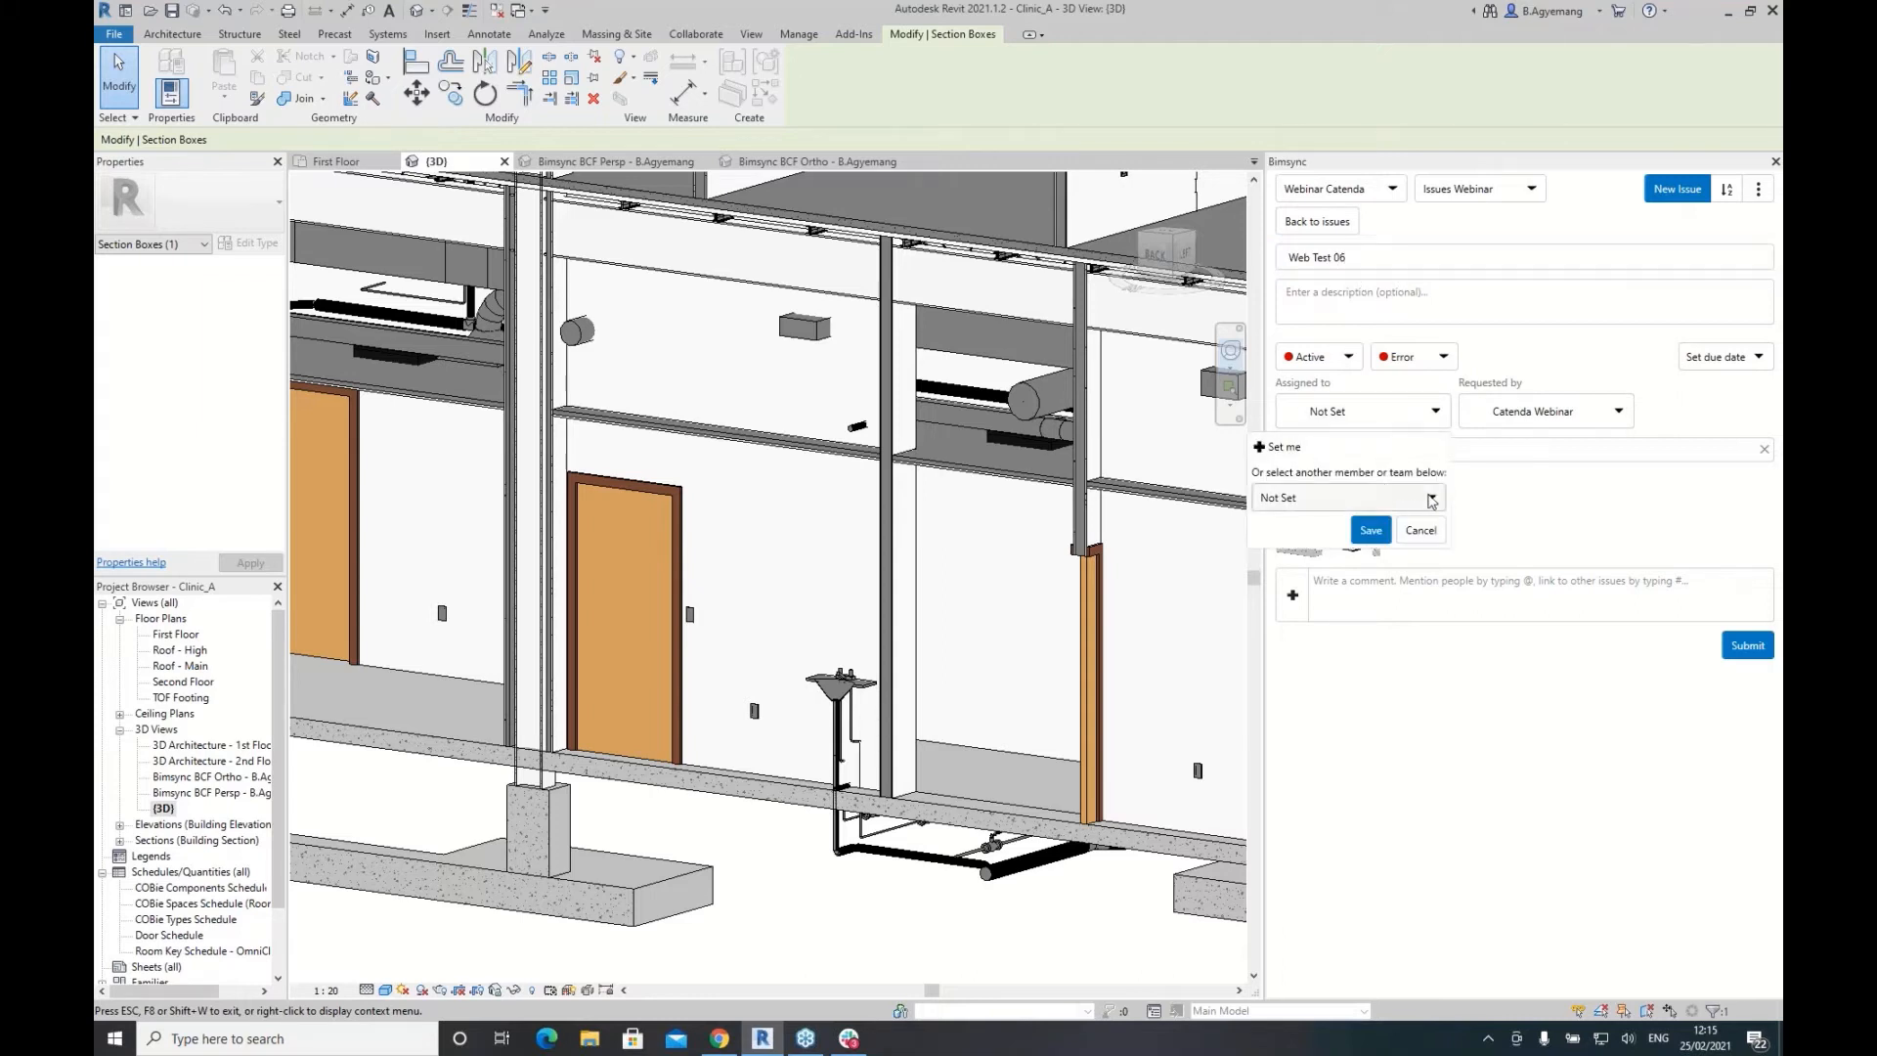
{"action": "left_click", "coordinate": [1377, 499]}
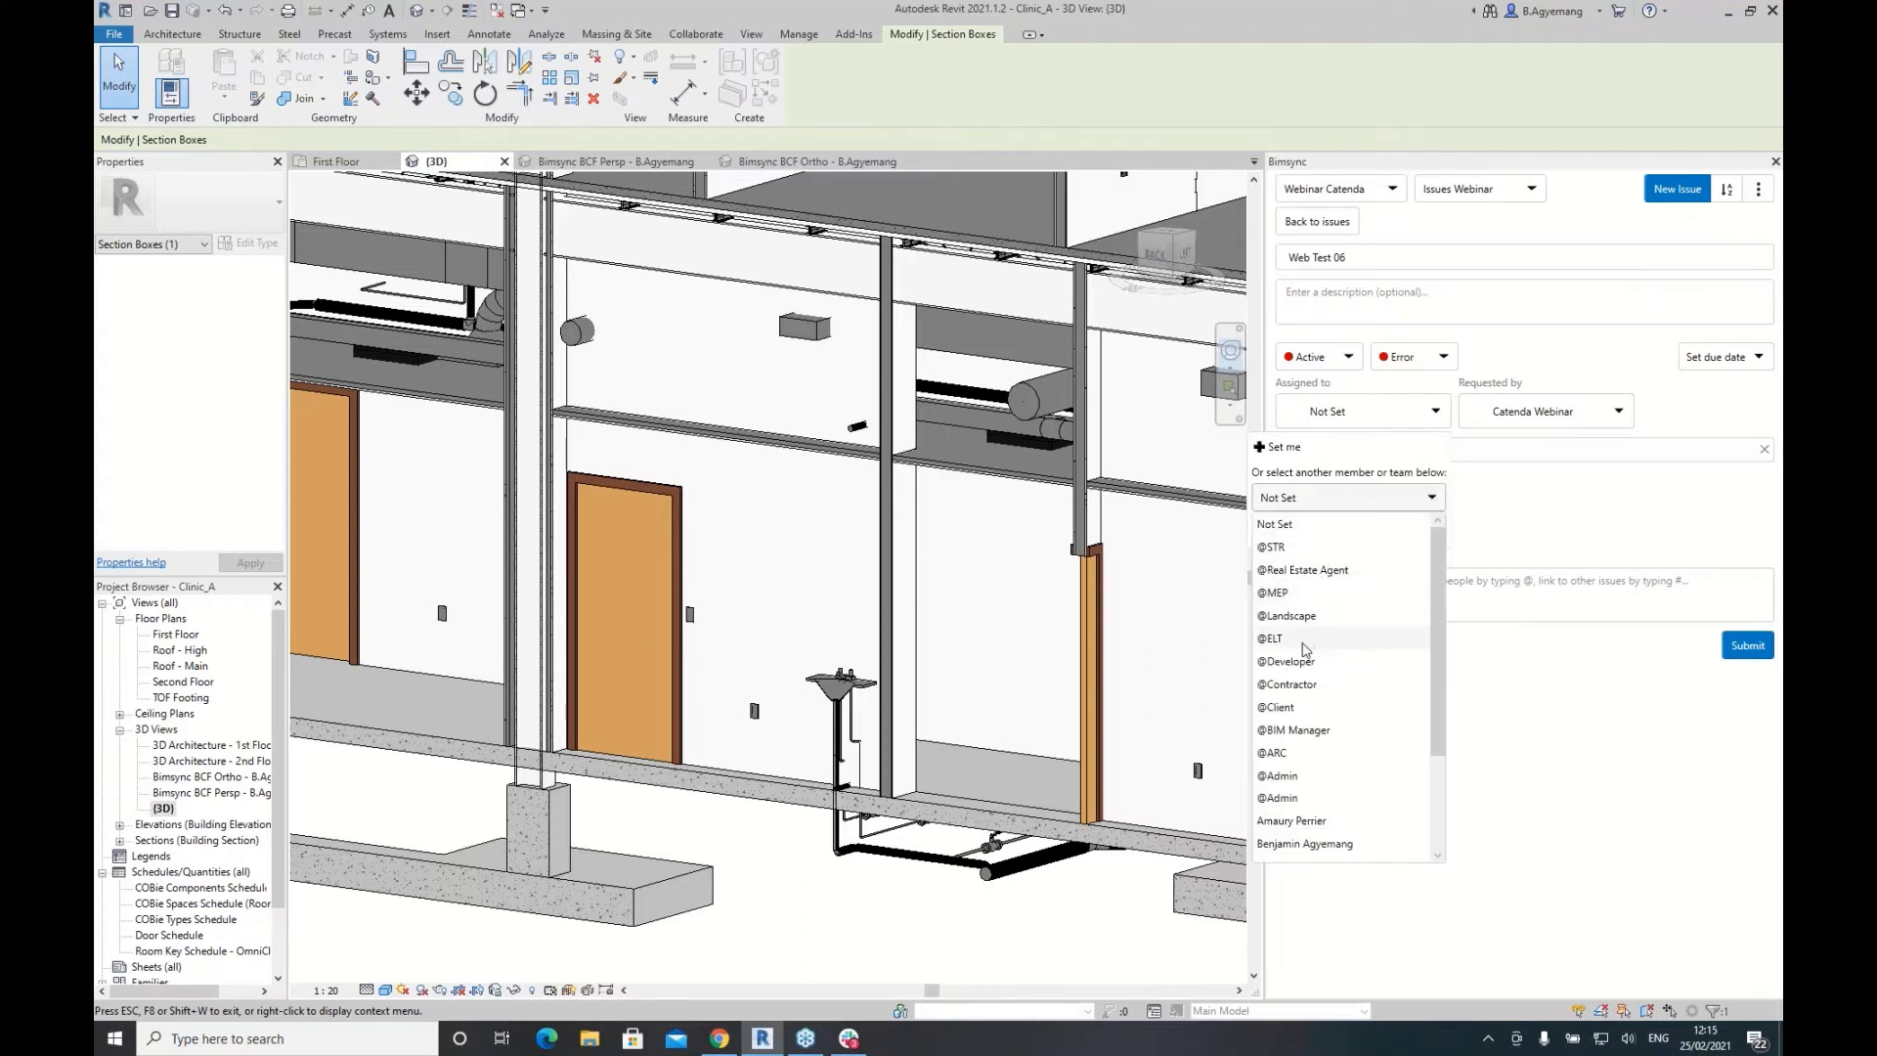
{"action": "left_click", "coordinate": [1290, 685]}
{"action": "left_click", "coordinate": [1371, 532]}
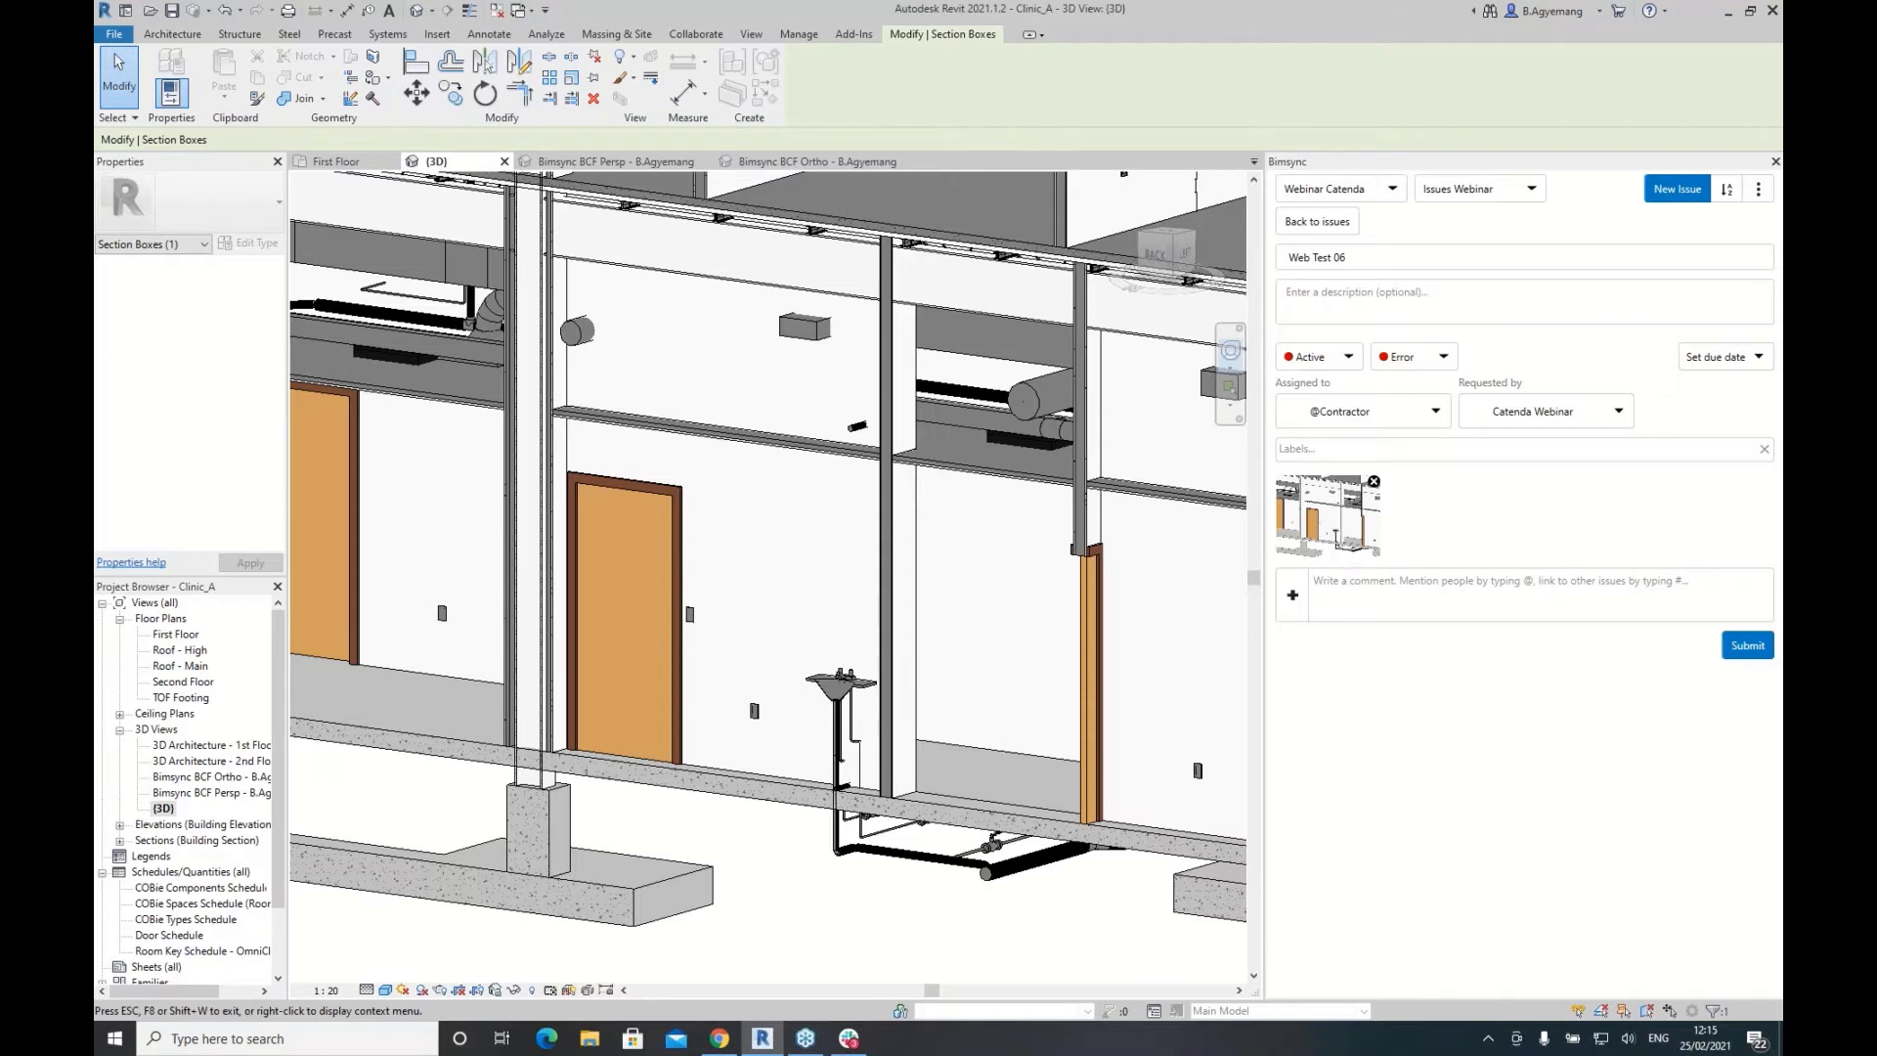
Step: Write the comment 'Please check pipework' on the new issue
{"action": "left_click", "coordinate": [1308, 296]}
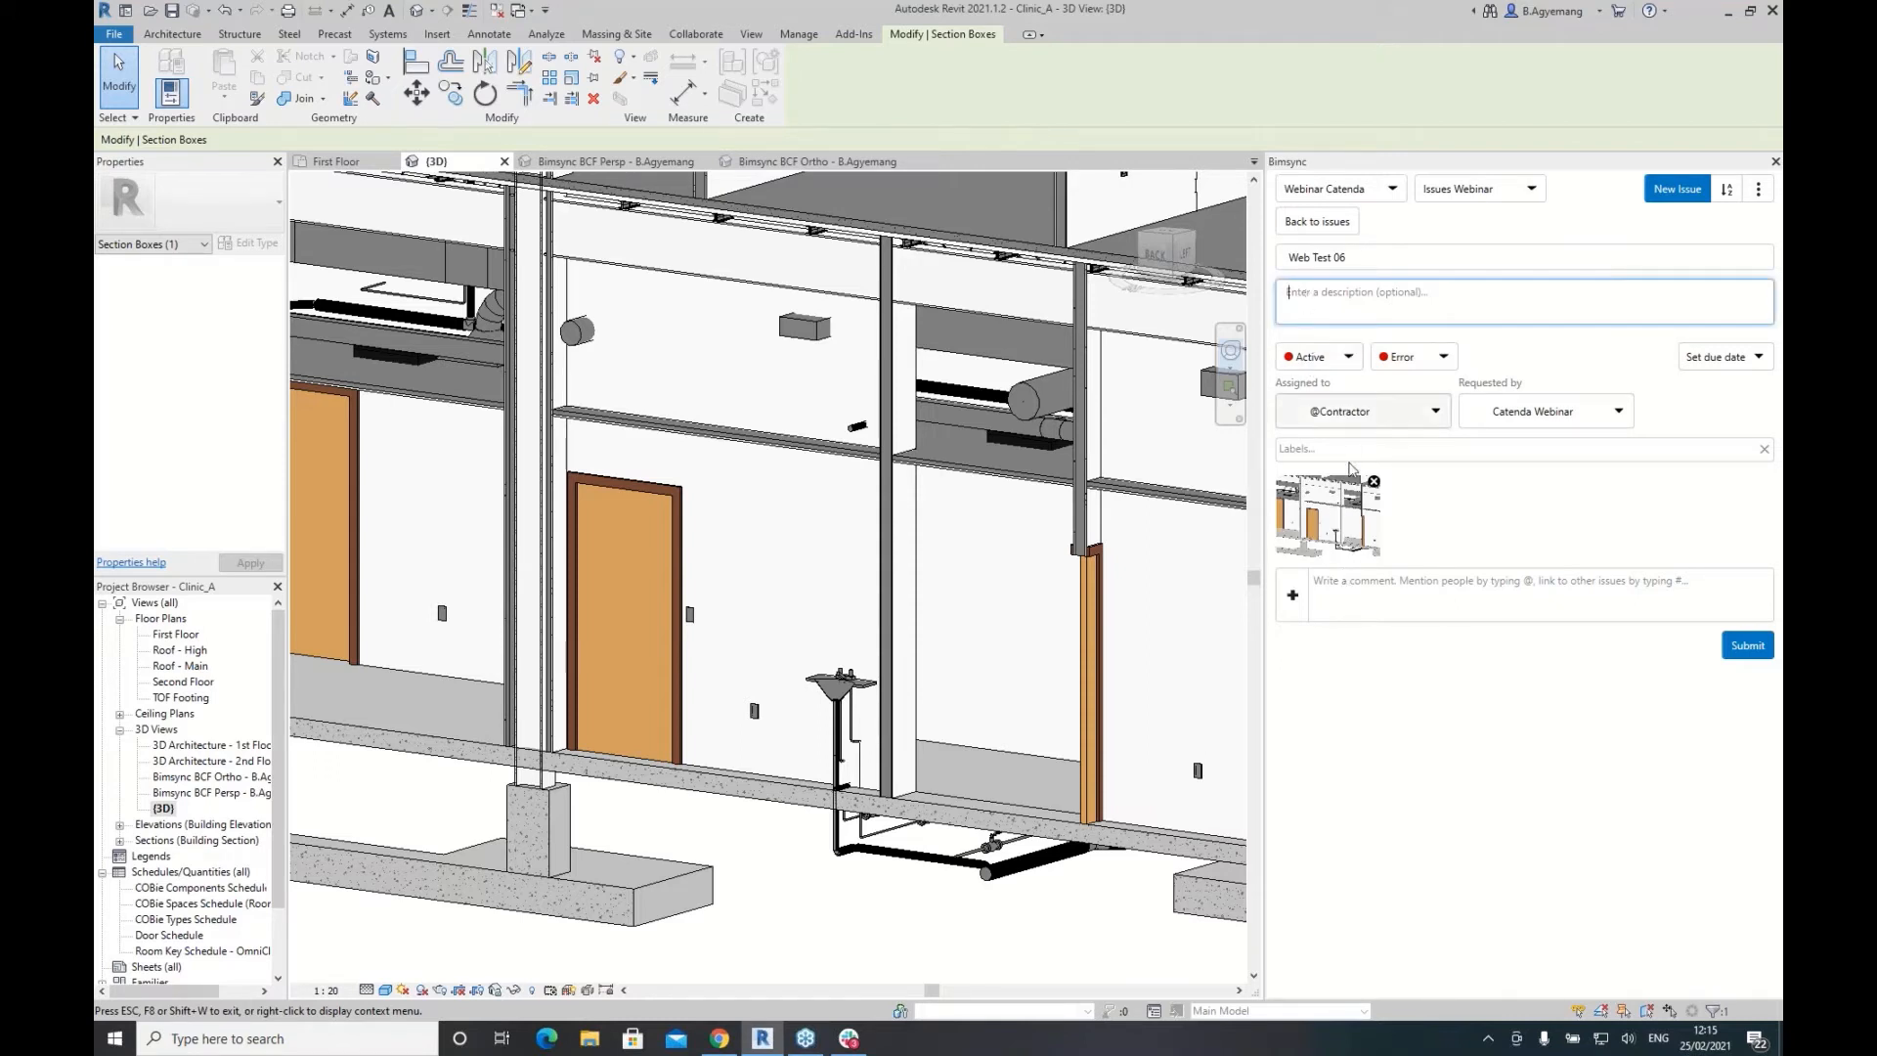
{"action": "left_click", "coordinate": [1345, 596]}
{"action": "type", "text": "Plea"}
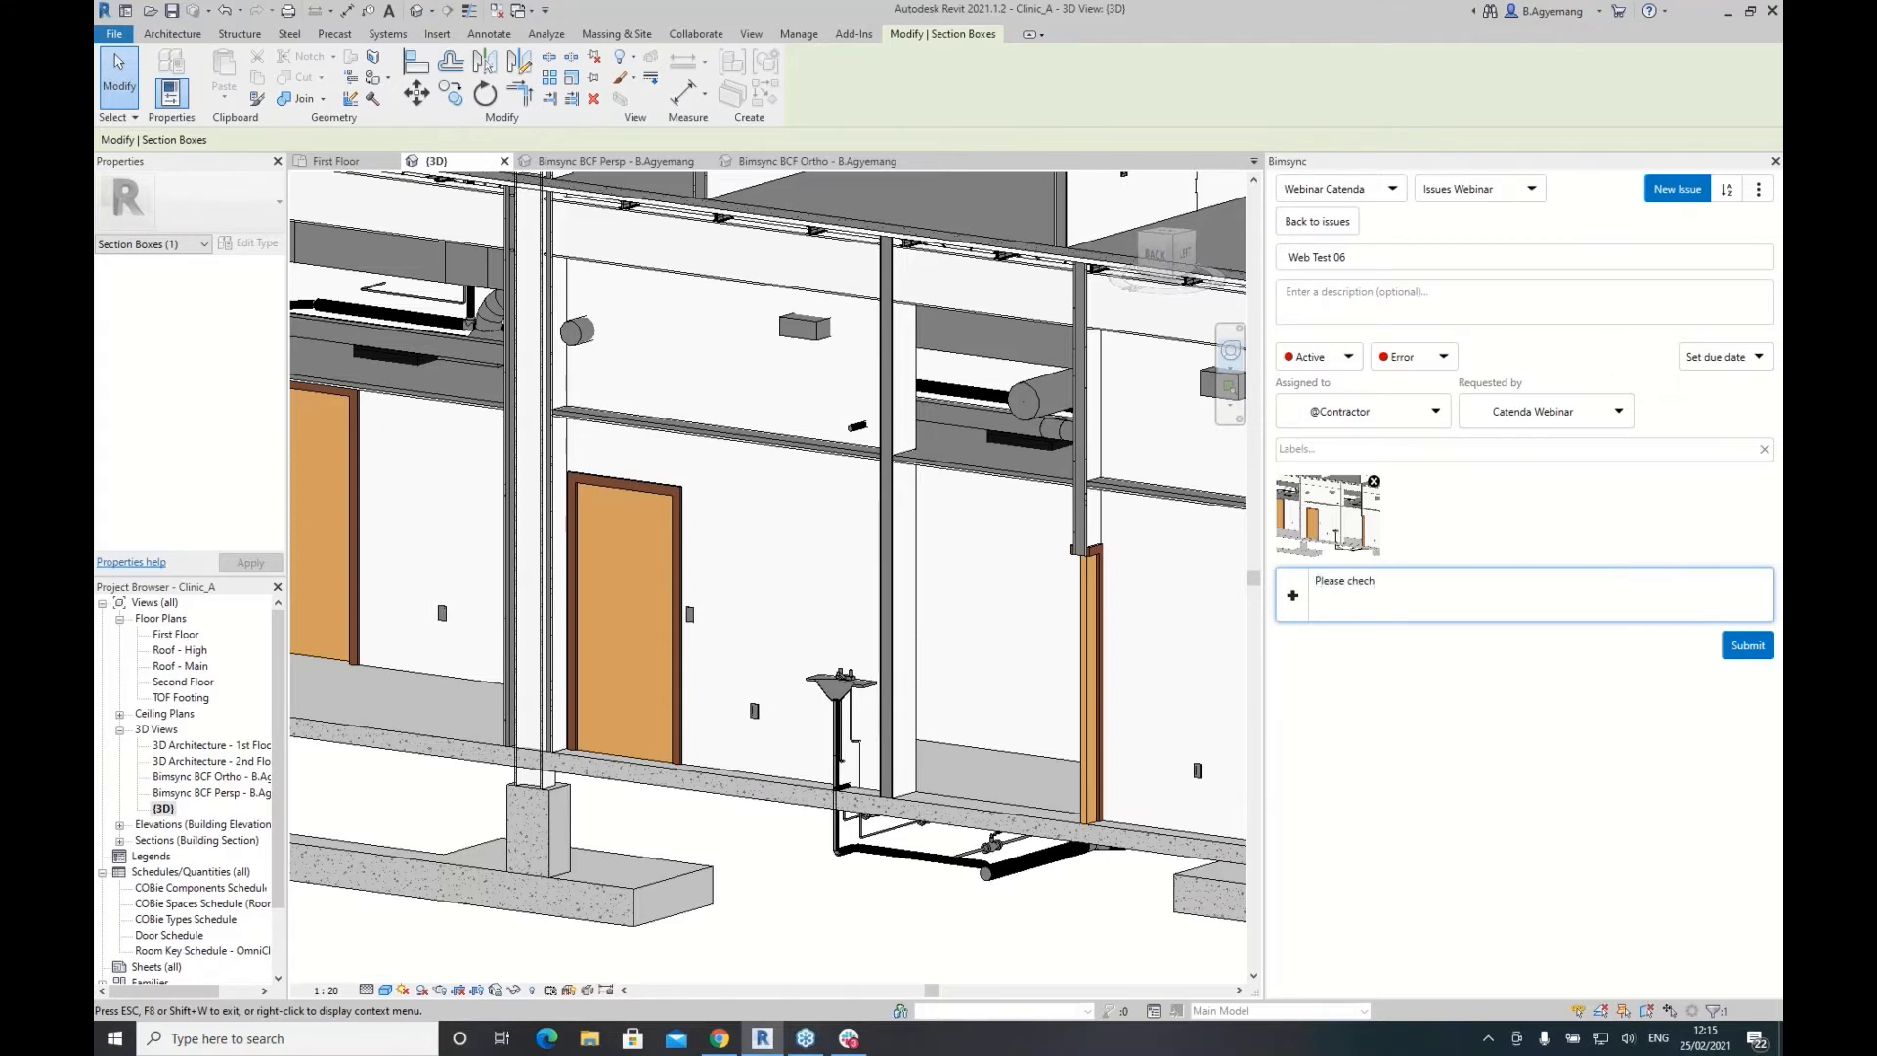
{"action": "type", "text": "se check pipework"}
Step: Submit Web Test 06 with its pipework comment as a new Bimsync issue
{"action": "left_click", "coordinate": [1758, 649]}
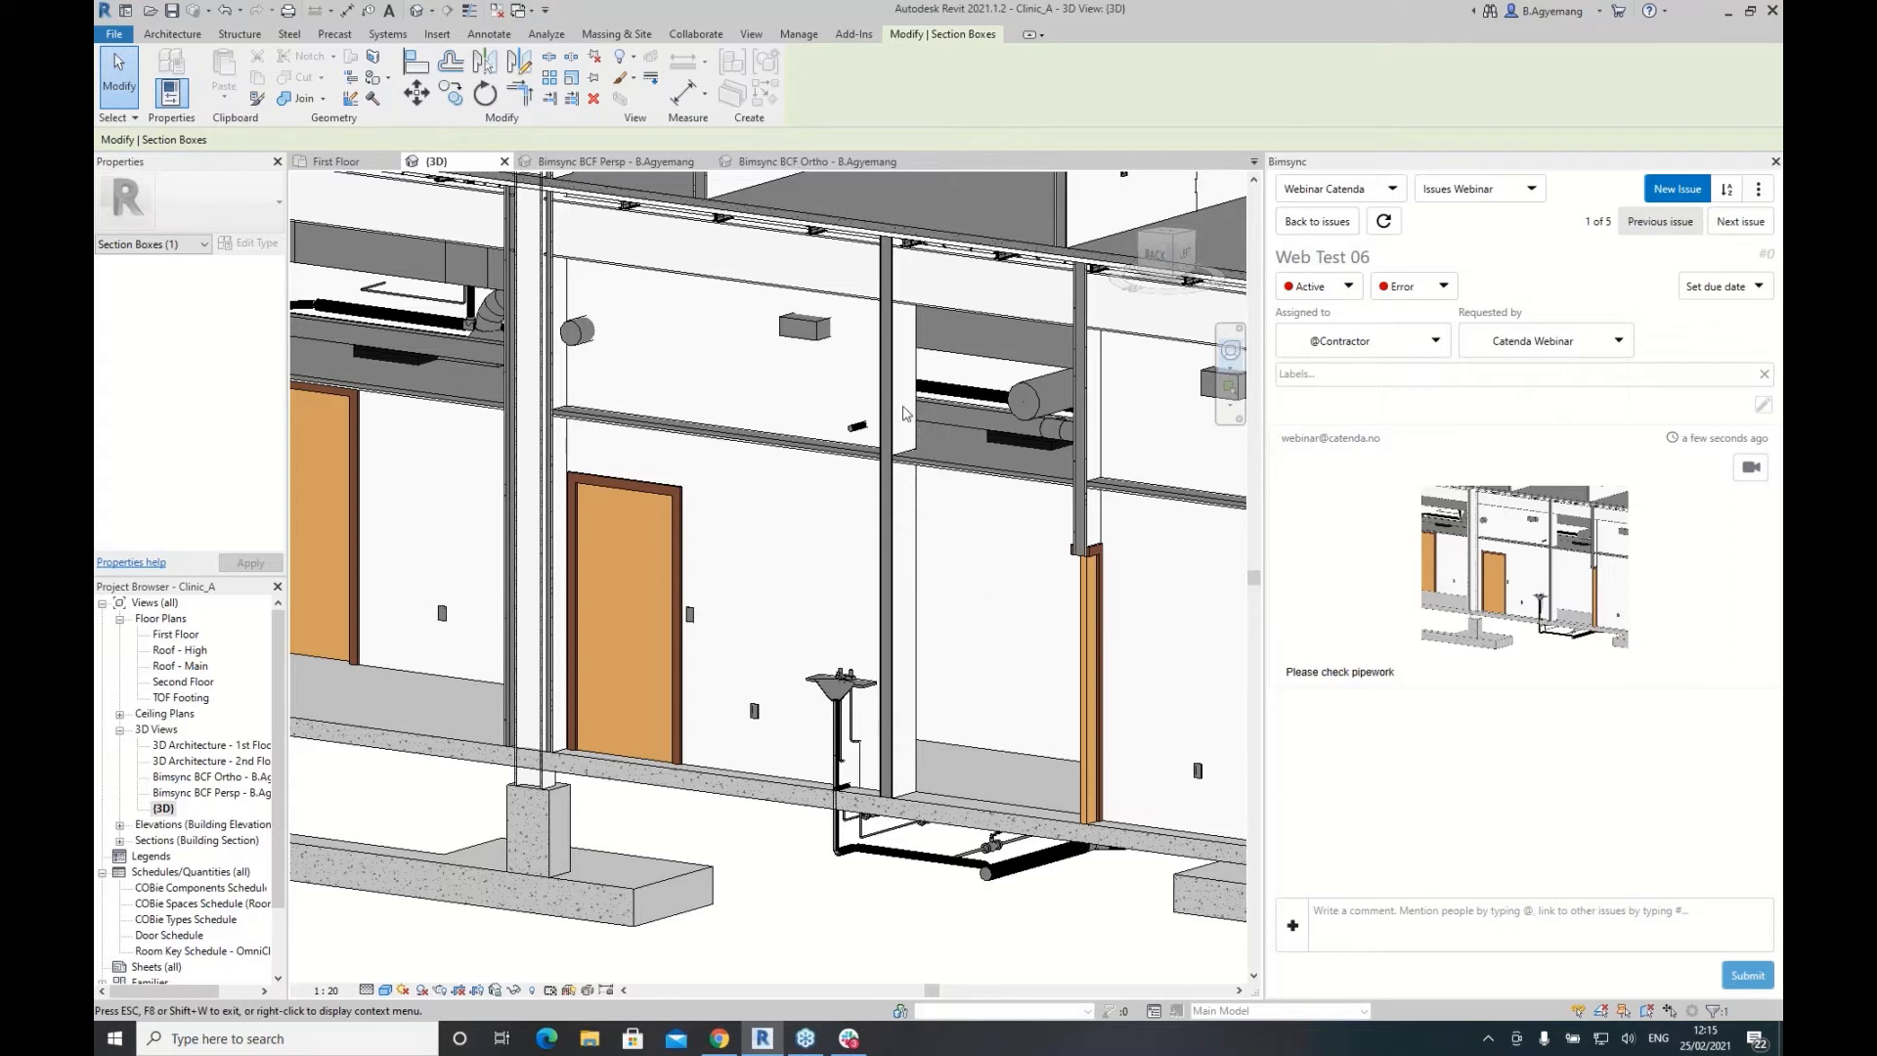
{"action": "mouse_move", "coordinate": [781, 1047]}
Step: On the Bimsync web page, close the 3D model and open Web Test 06 from the Issues list
{"action": "left_click", "coordinate": [719, 1034]}
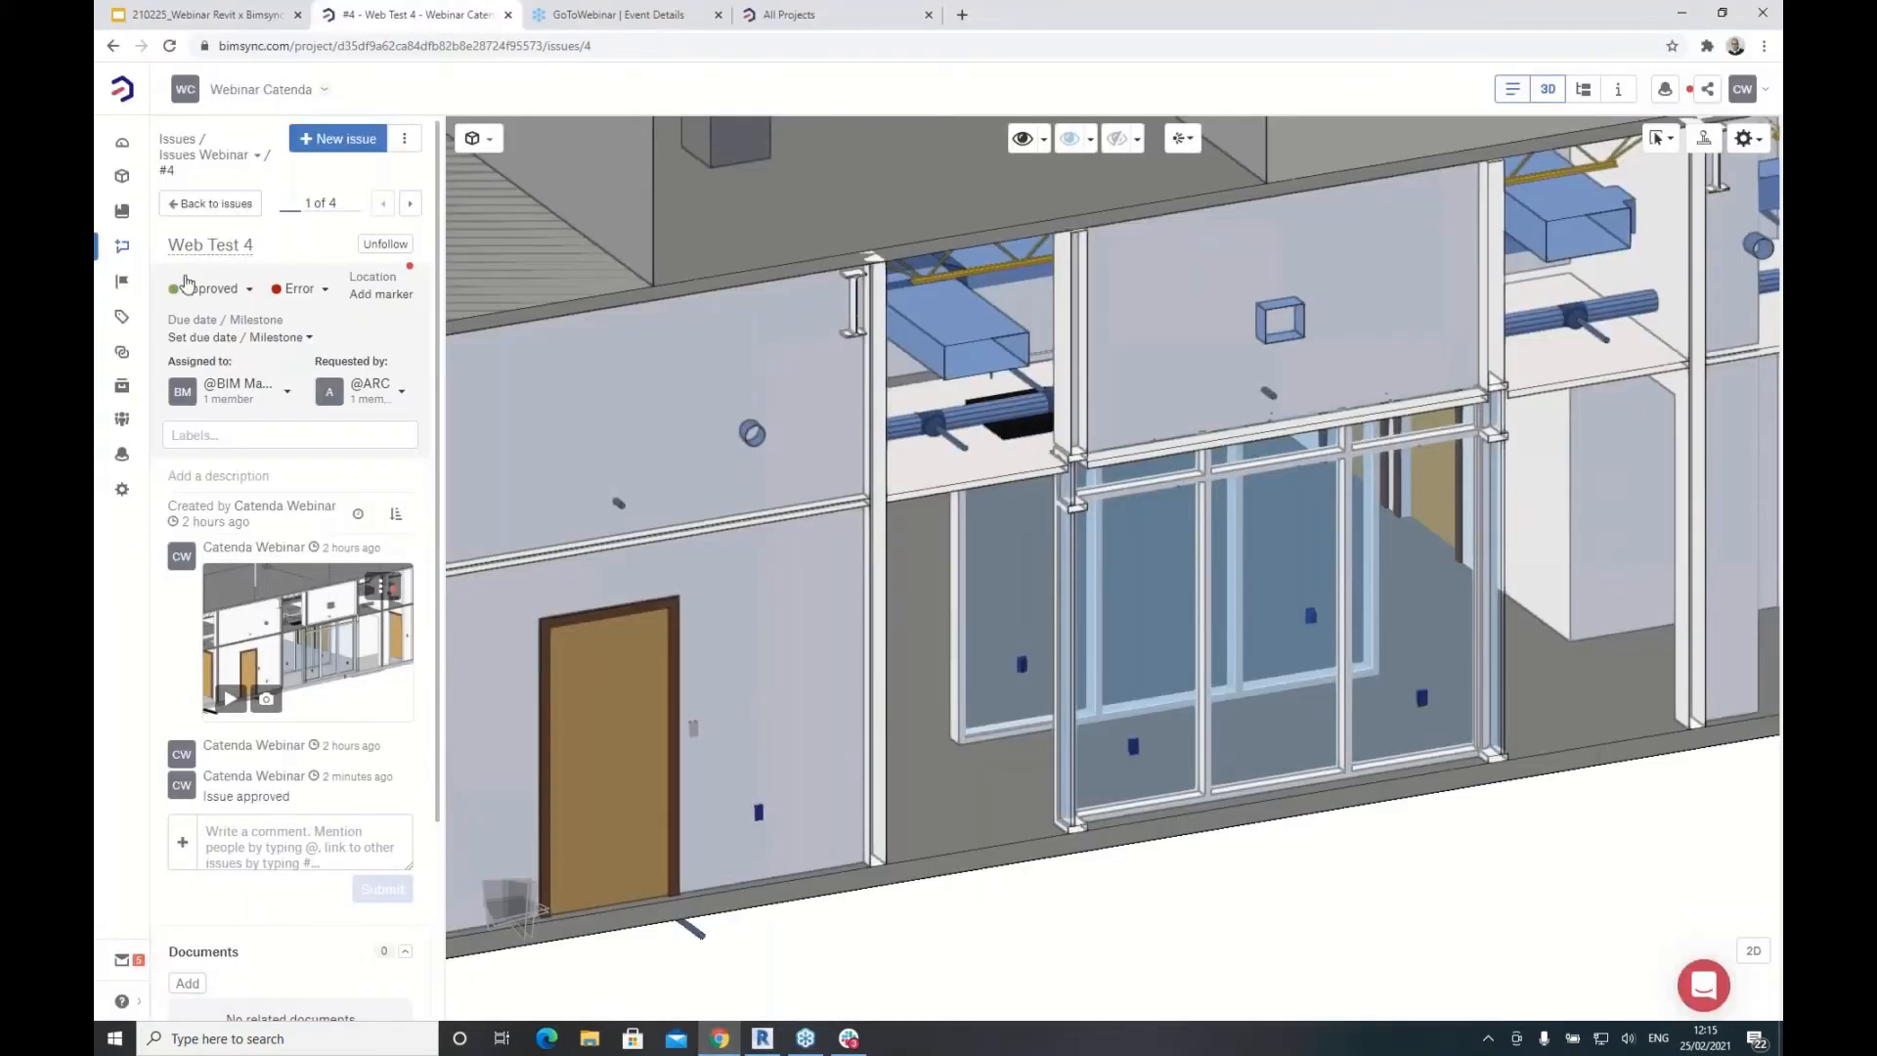
{"action": "left_click", "coordinate": [1548, 93]}
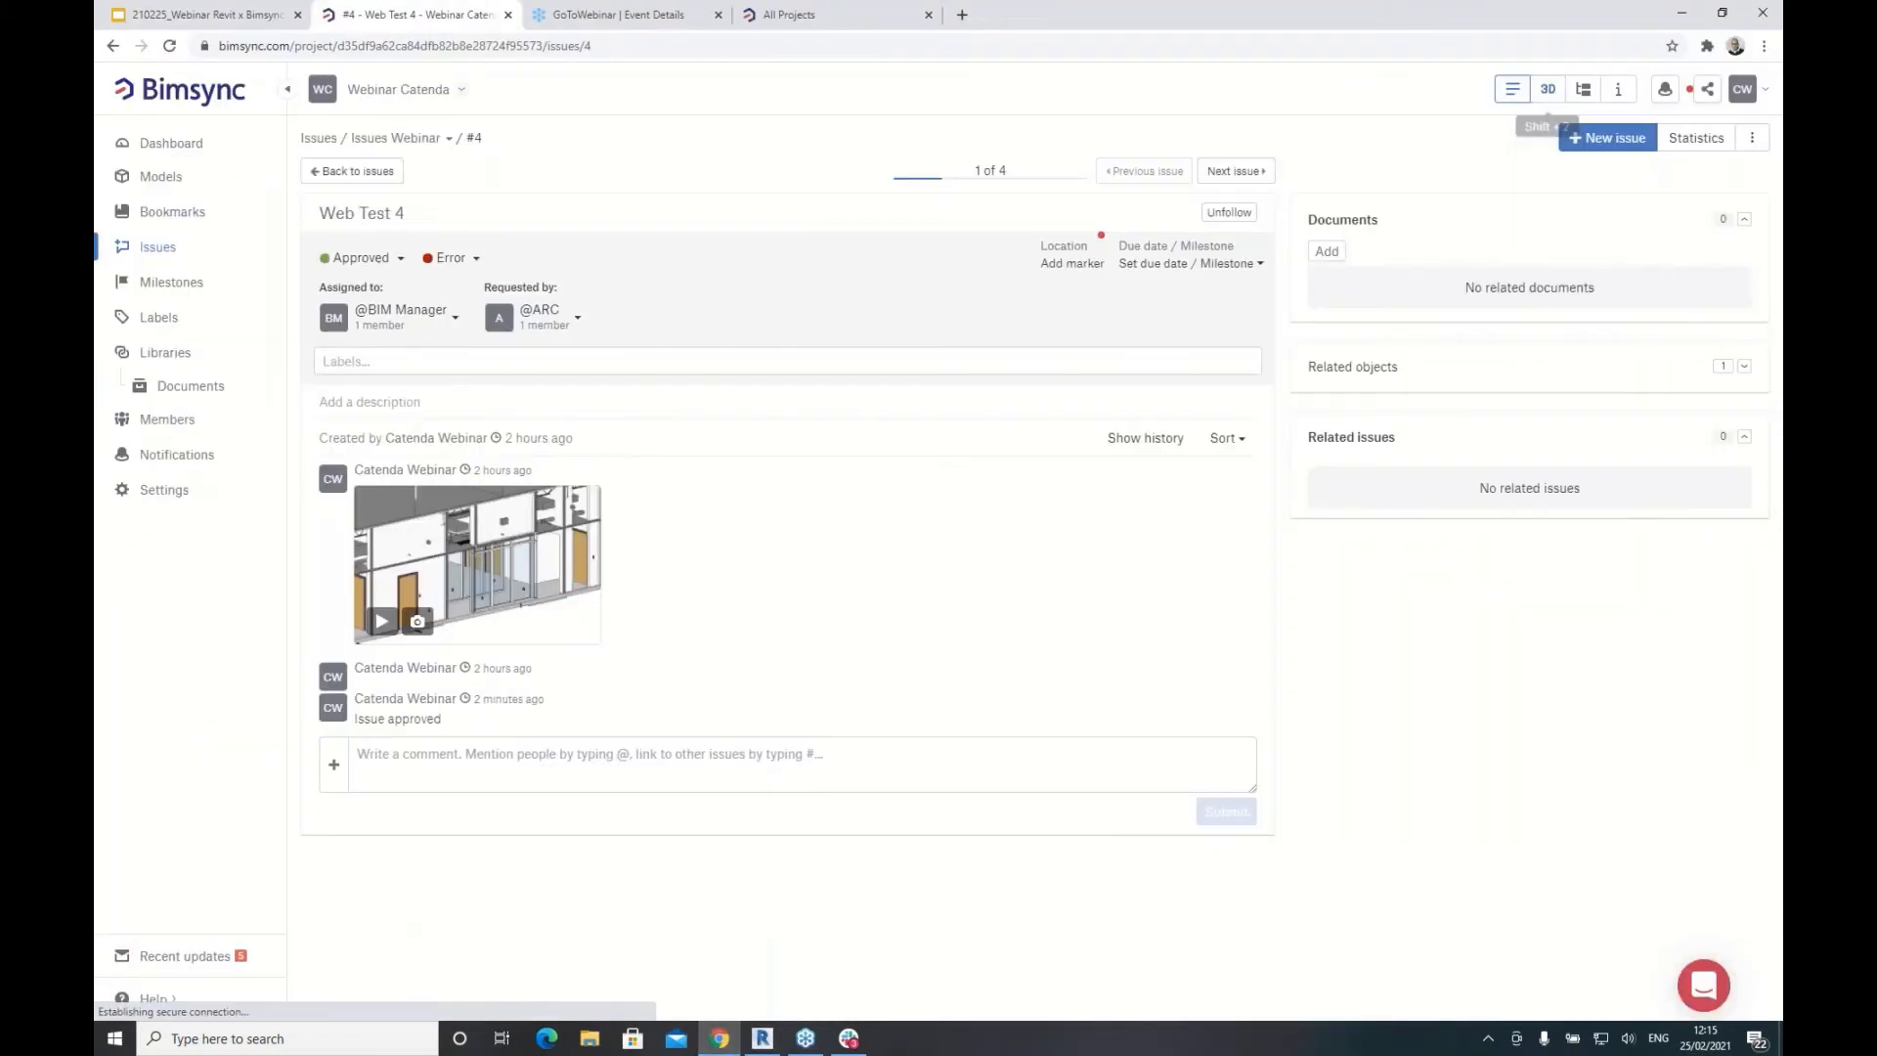
{"action": "left_click", "coordinate": [157, 249]}
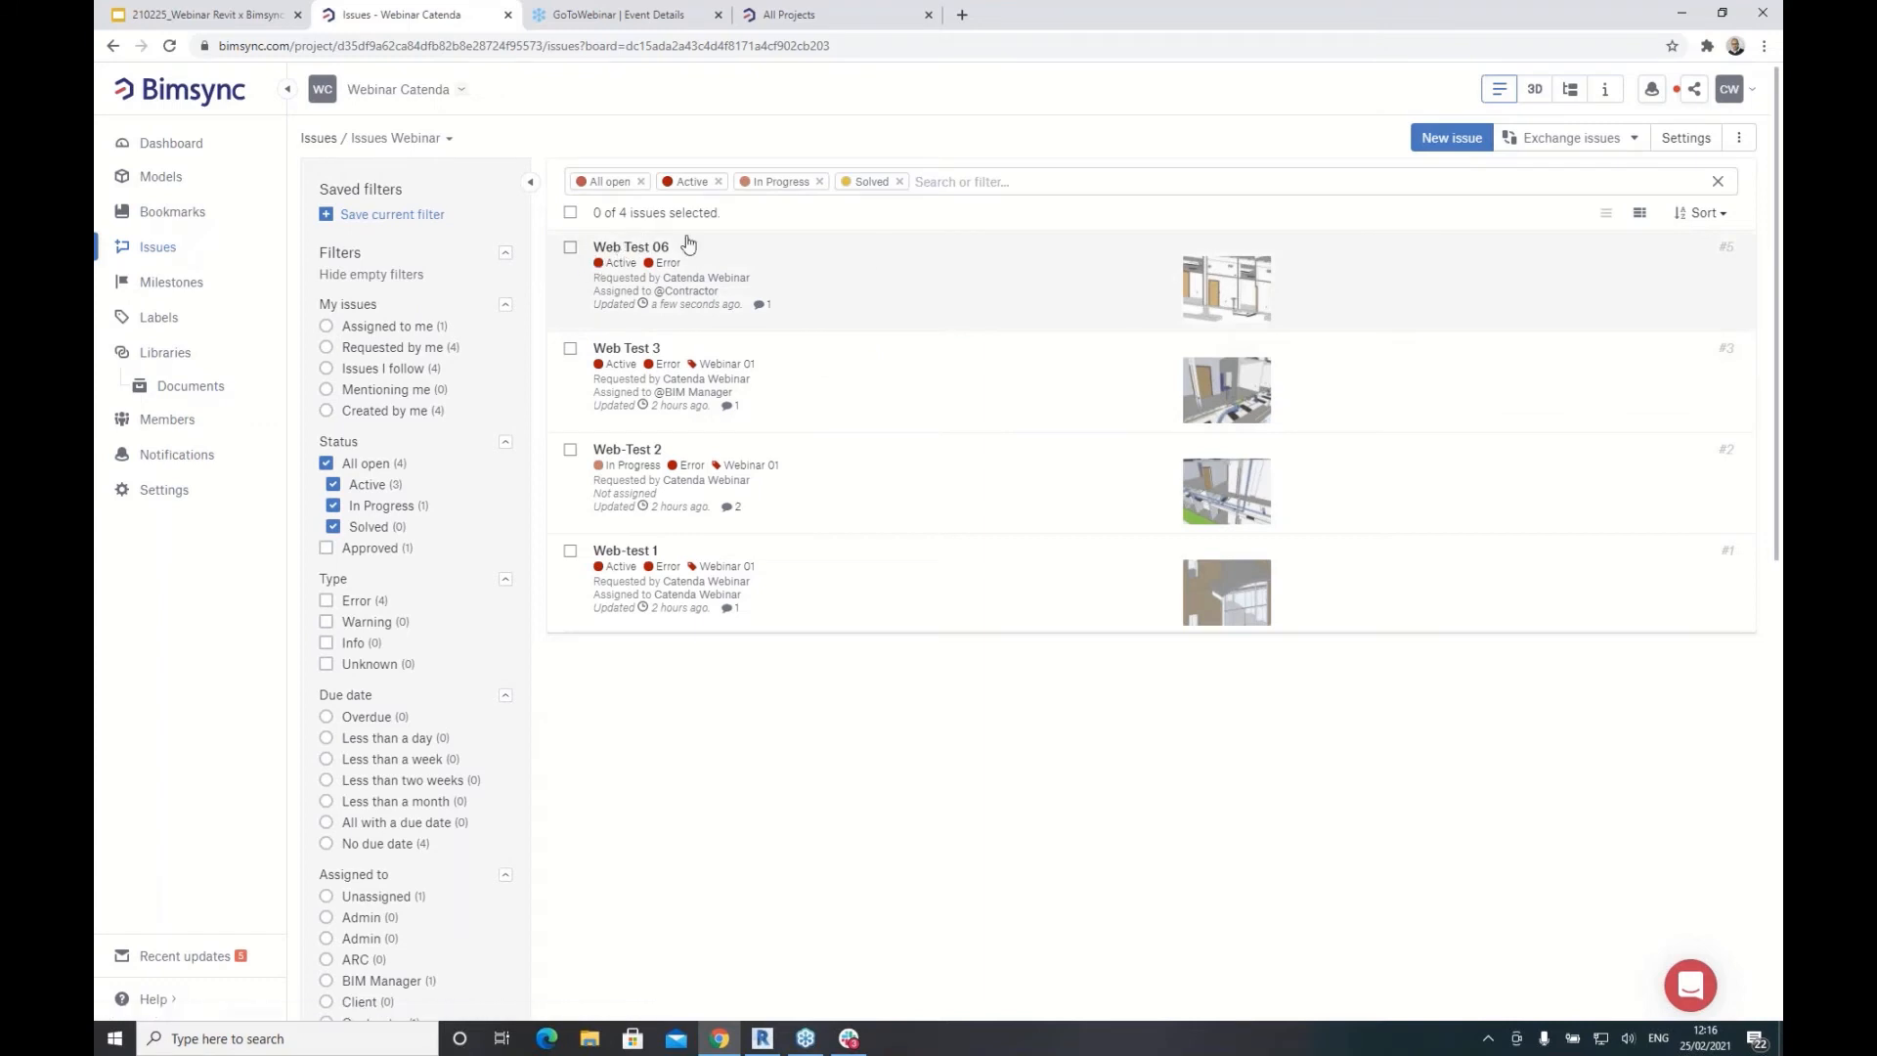
{"action": "left_click", "coordinate": [646, 252]}
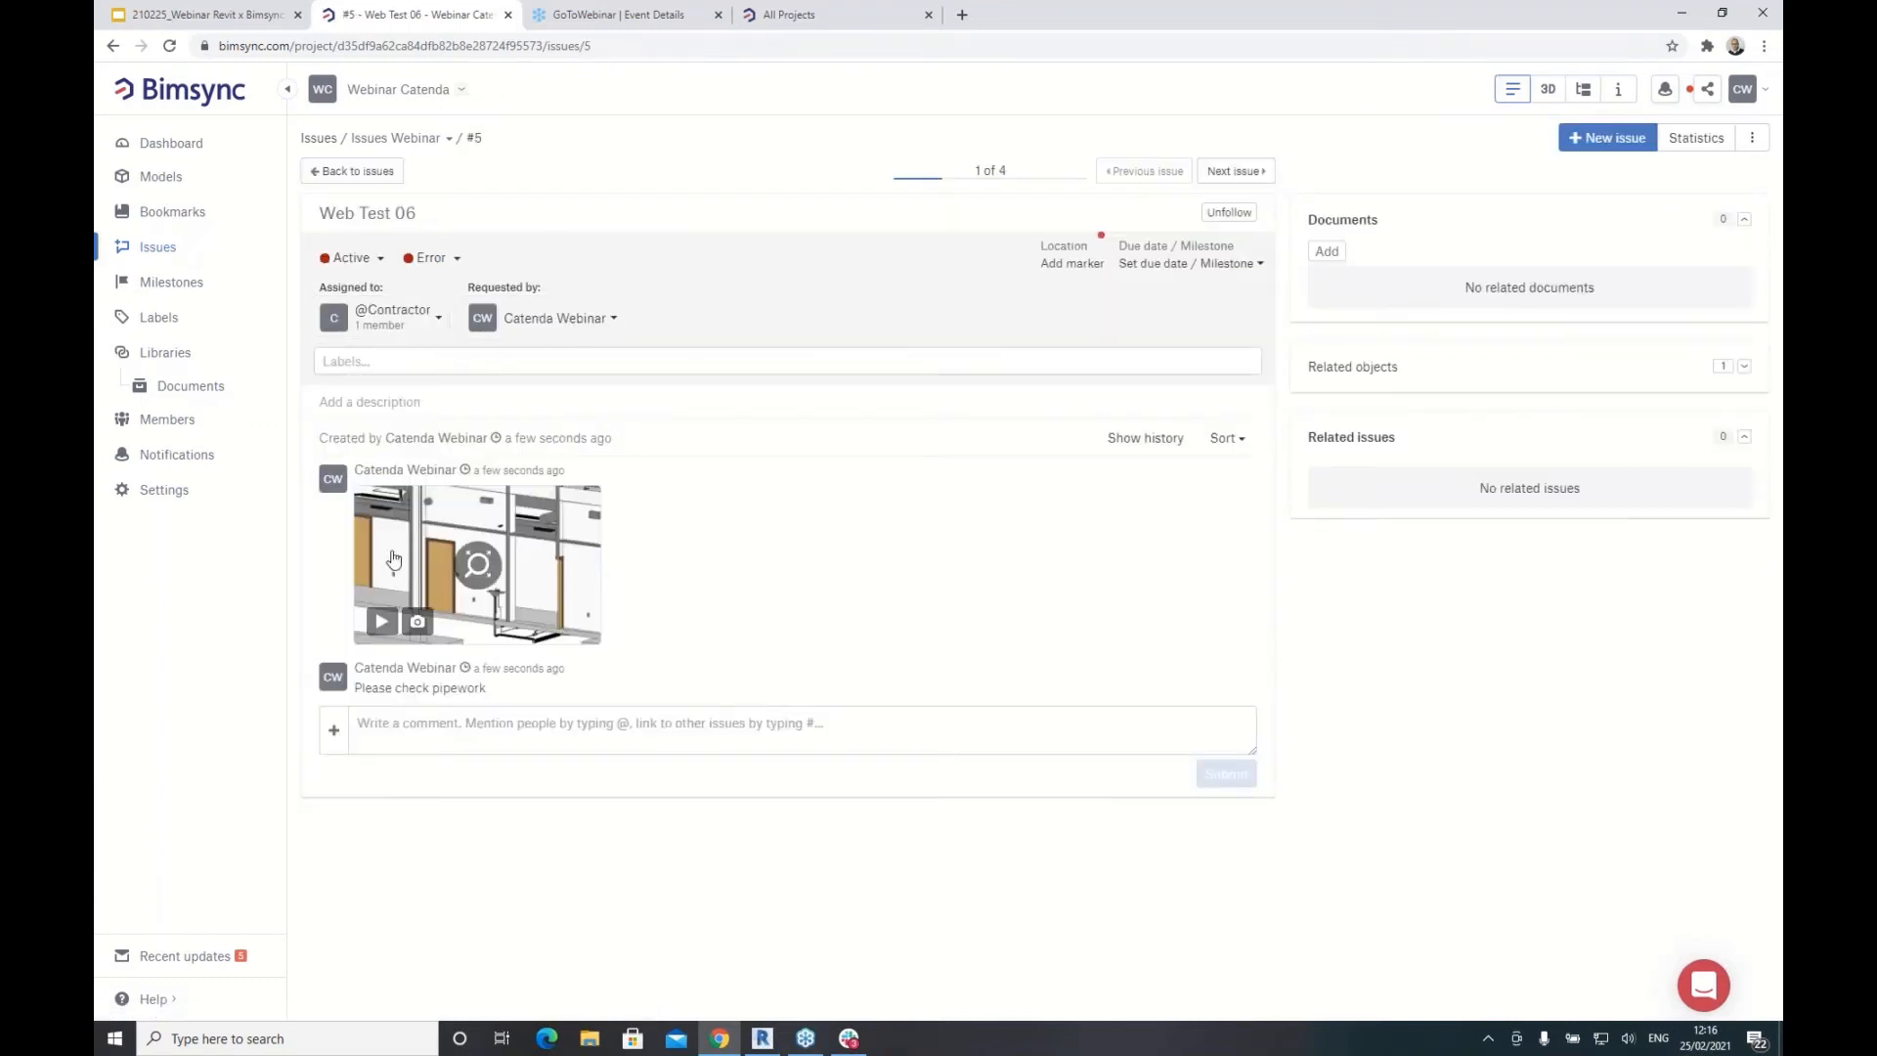
Step: Open Web Test 06's saved viewpoint in 3D and orbit around it
{"action": "left_click", "coordinate": [383, 627]}
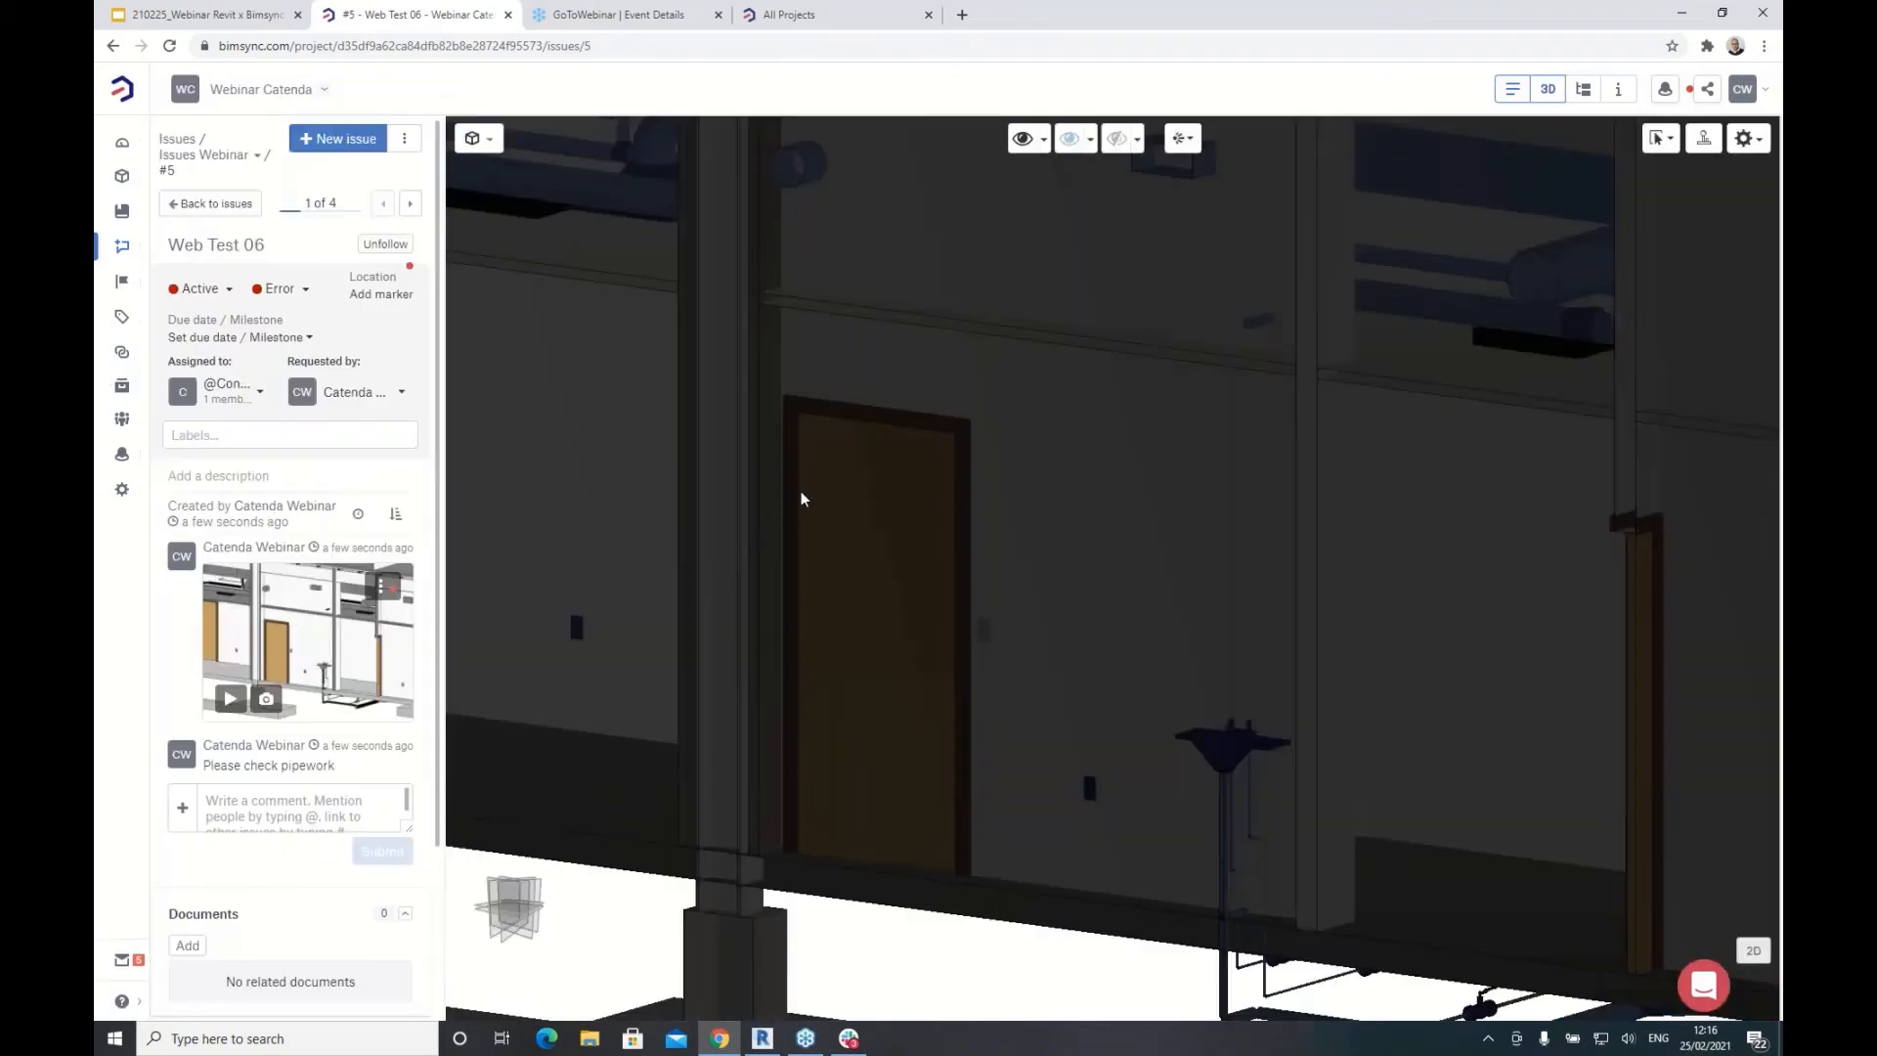
{"action": "left_click_drag", "start_coordinate": [950, 528], "coordinate": [1047, 442]}
{"action": "scroll", "coordinate": [968, 457], "scroll_direction": "up", "scroll_amount": 1}
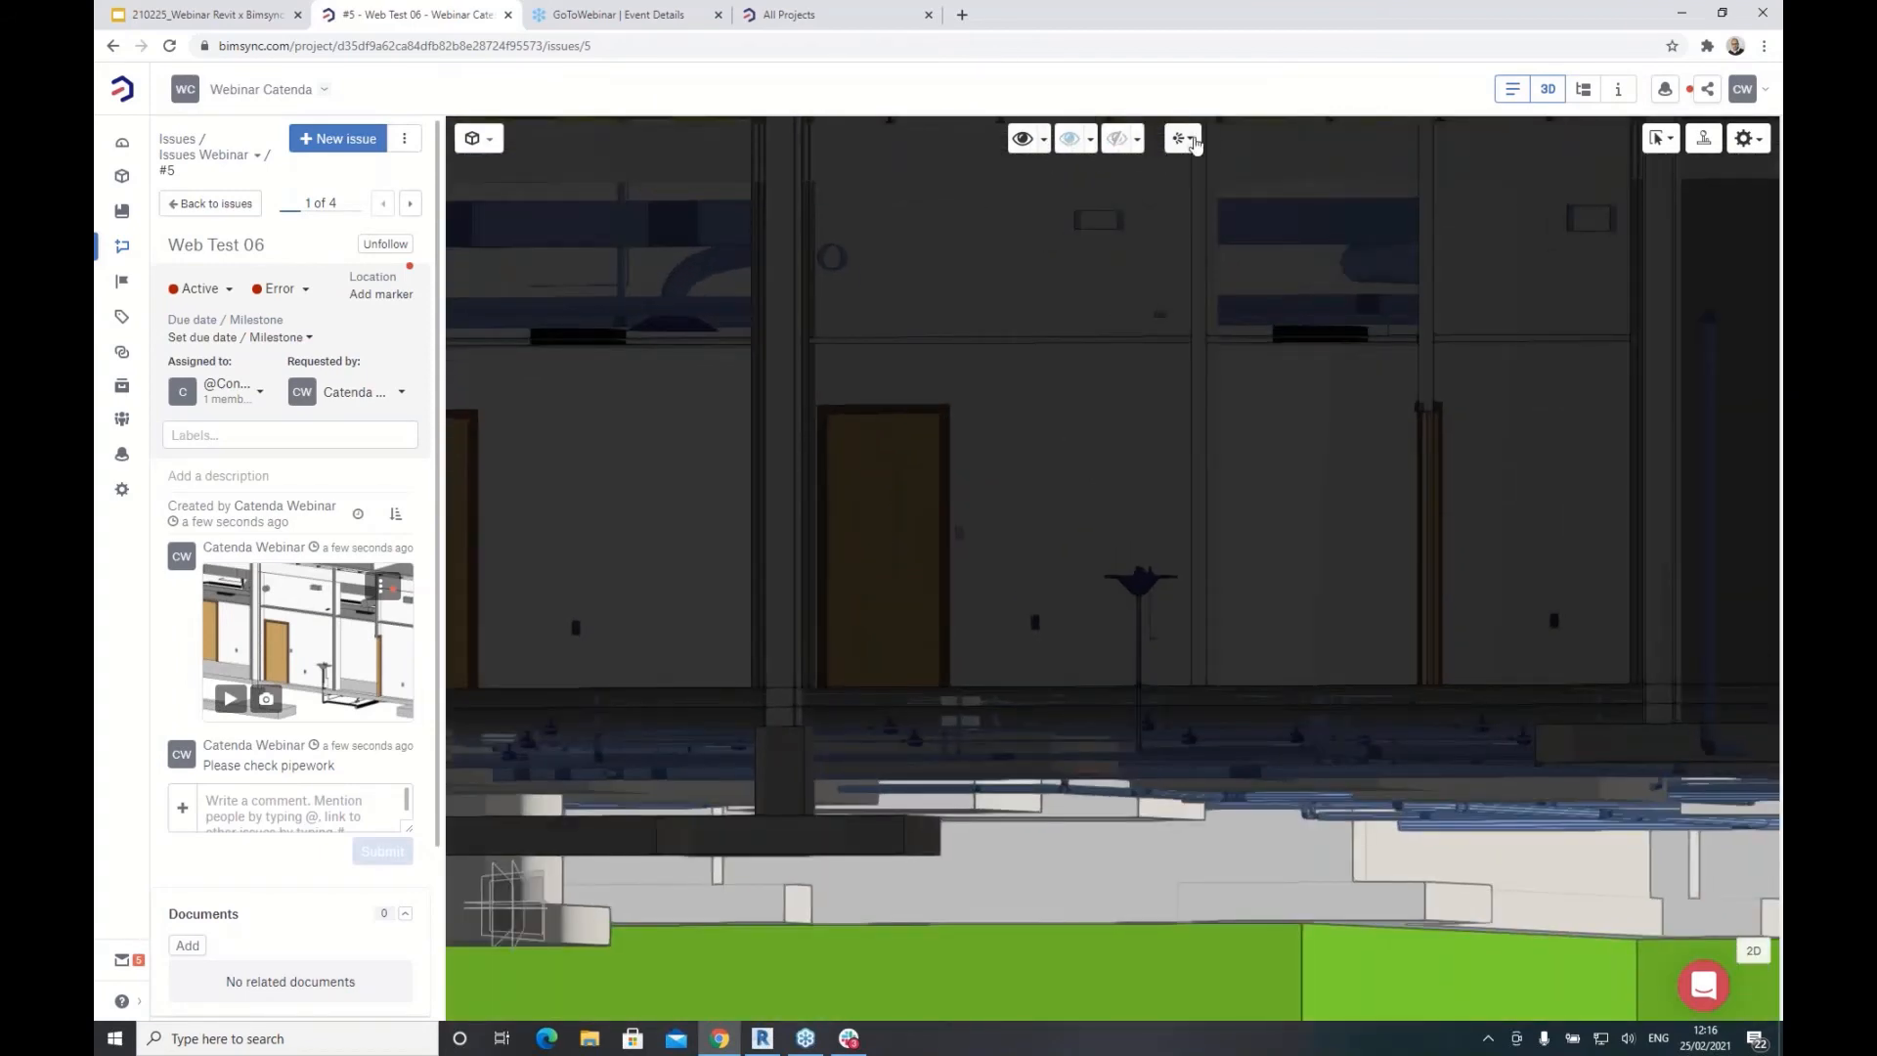
Step: Try the Sketch display style, switch back to Regular, and zoom in on the basin pipework
{"action": "left_click", "coordinate": [1192, 140]}
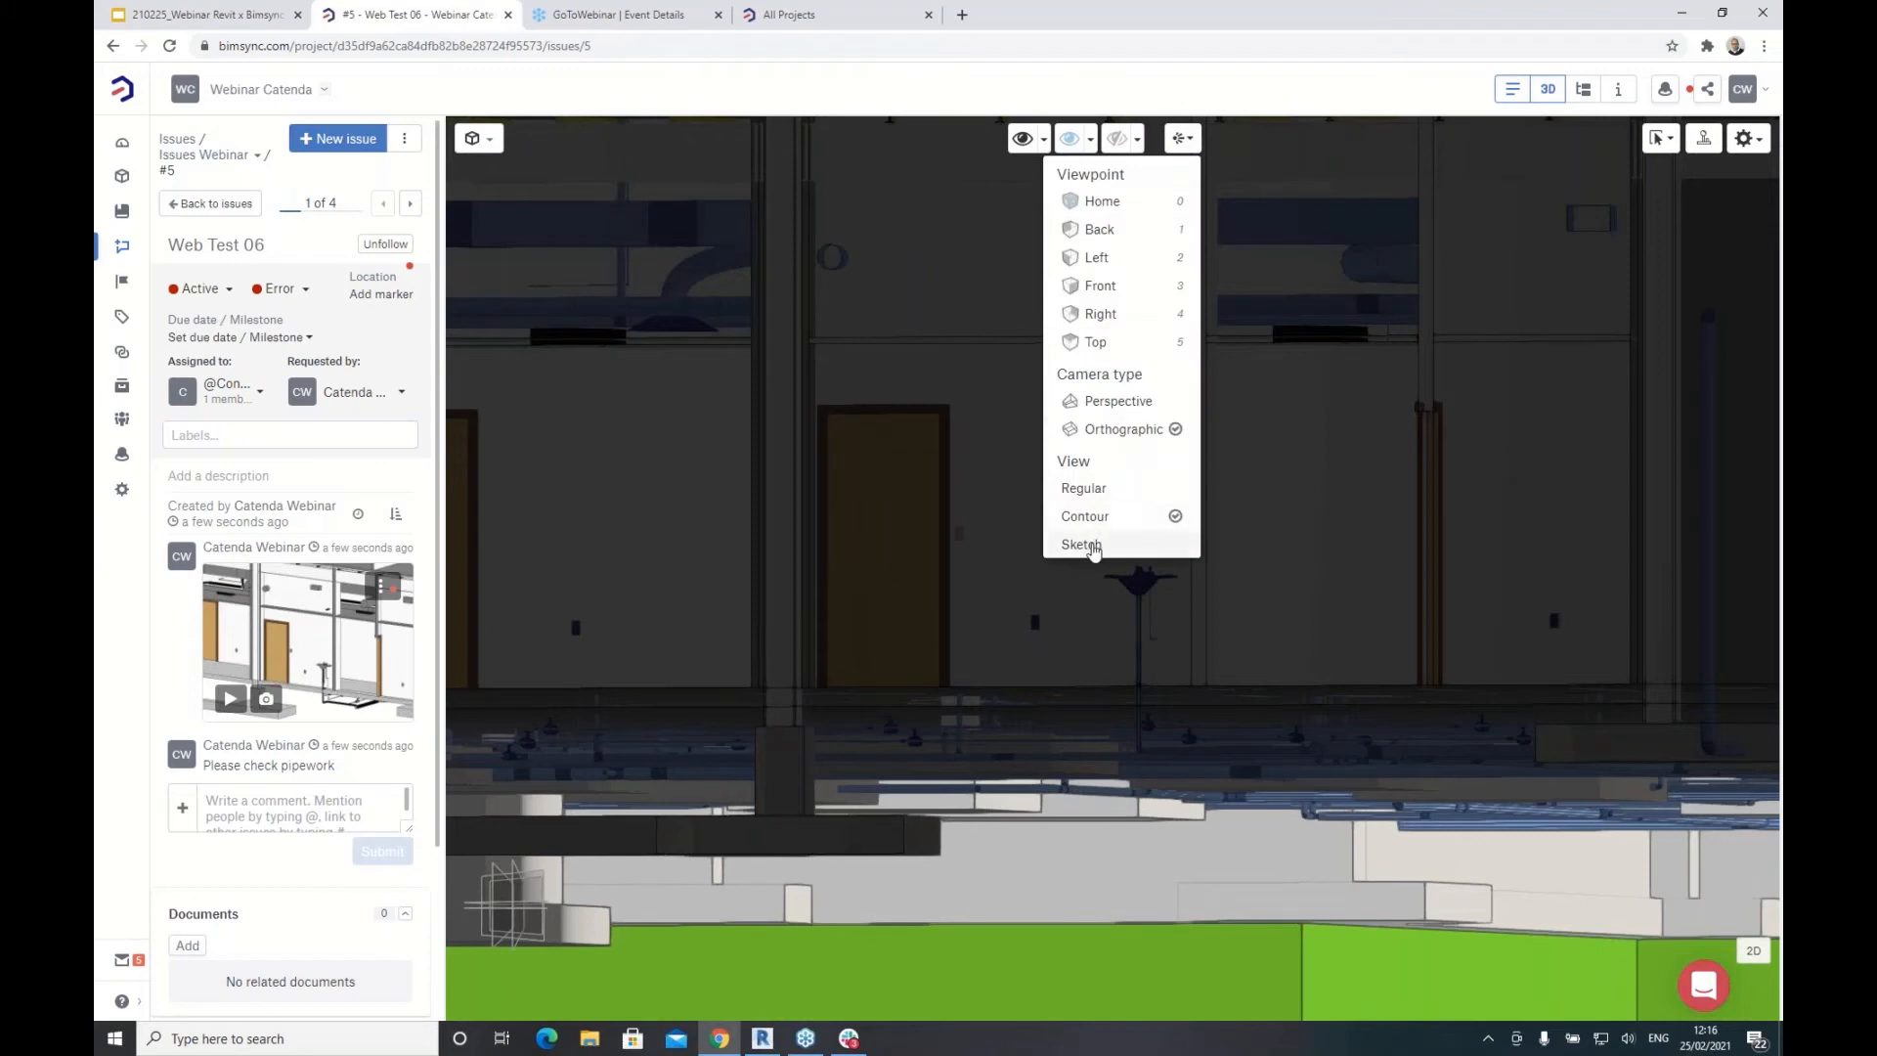
{"action": "left_click", "coordinate": [1081, 544]}
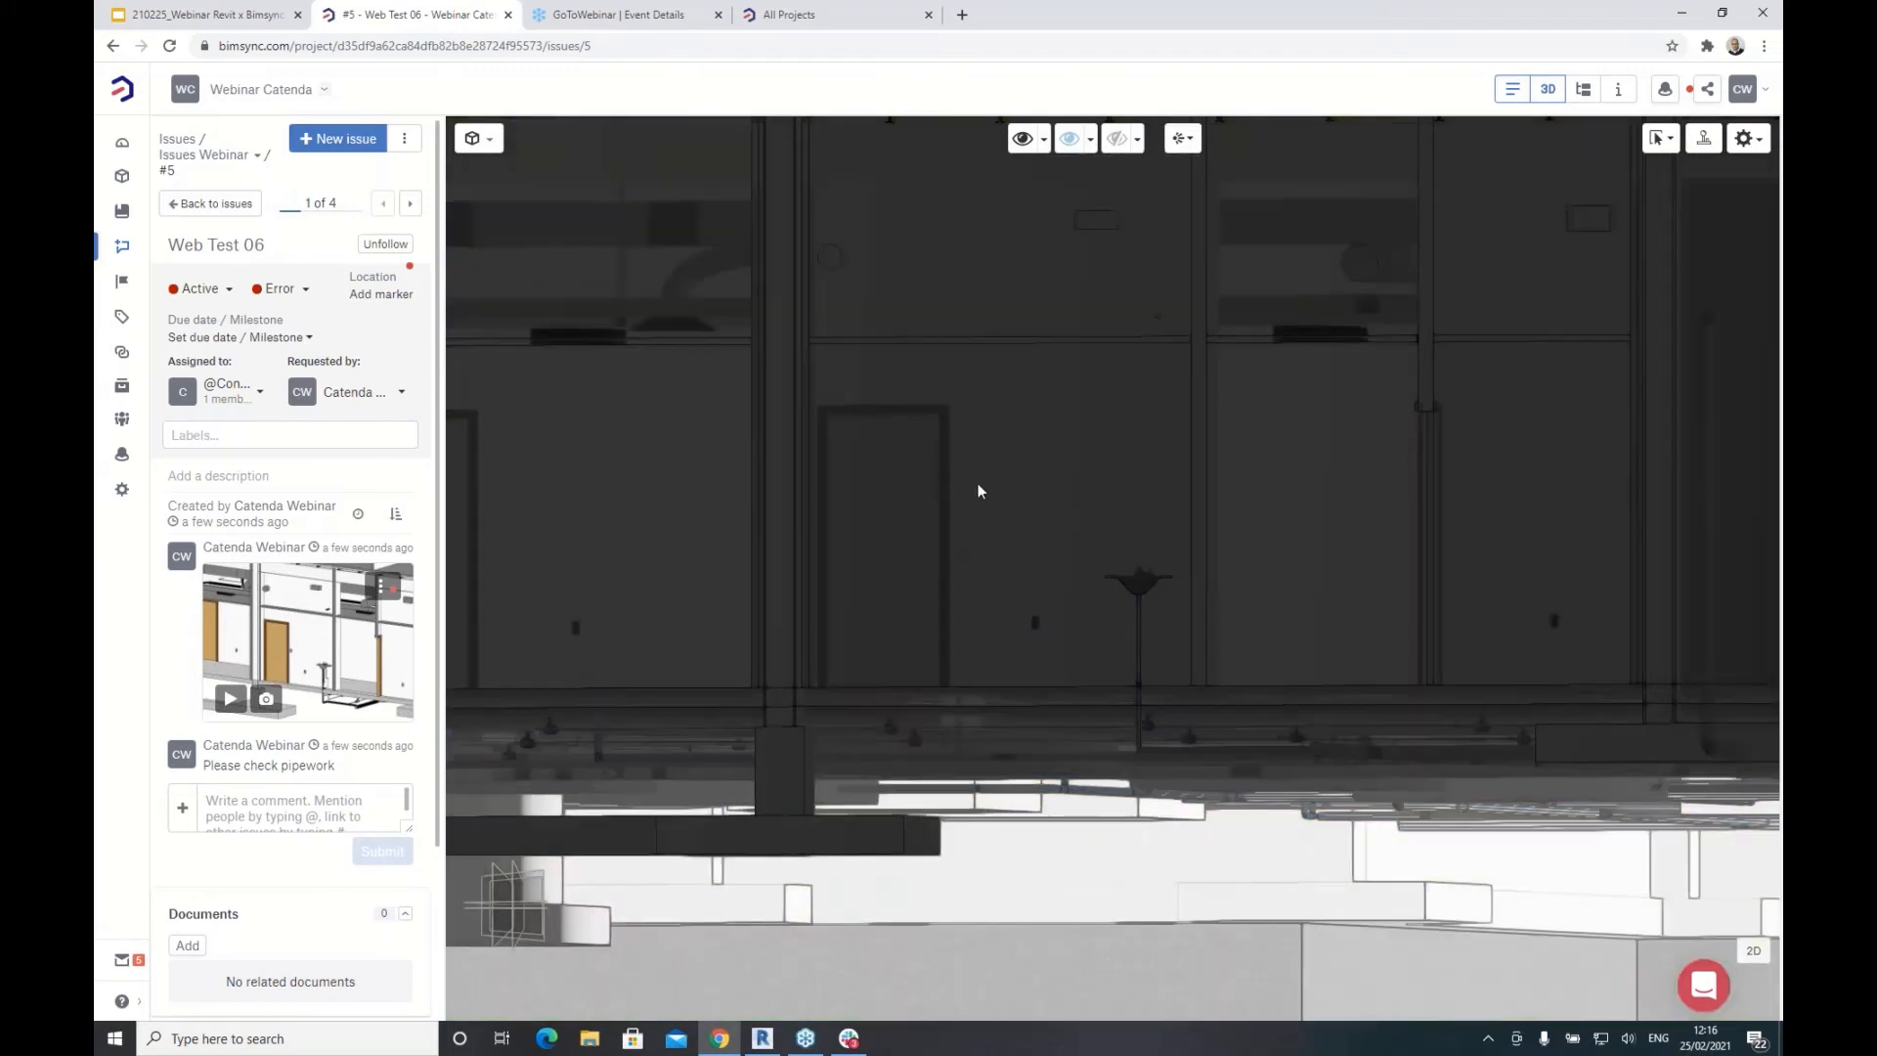
{"action": "left_click", "coordinate": [1188, 140]}
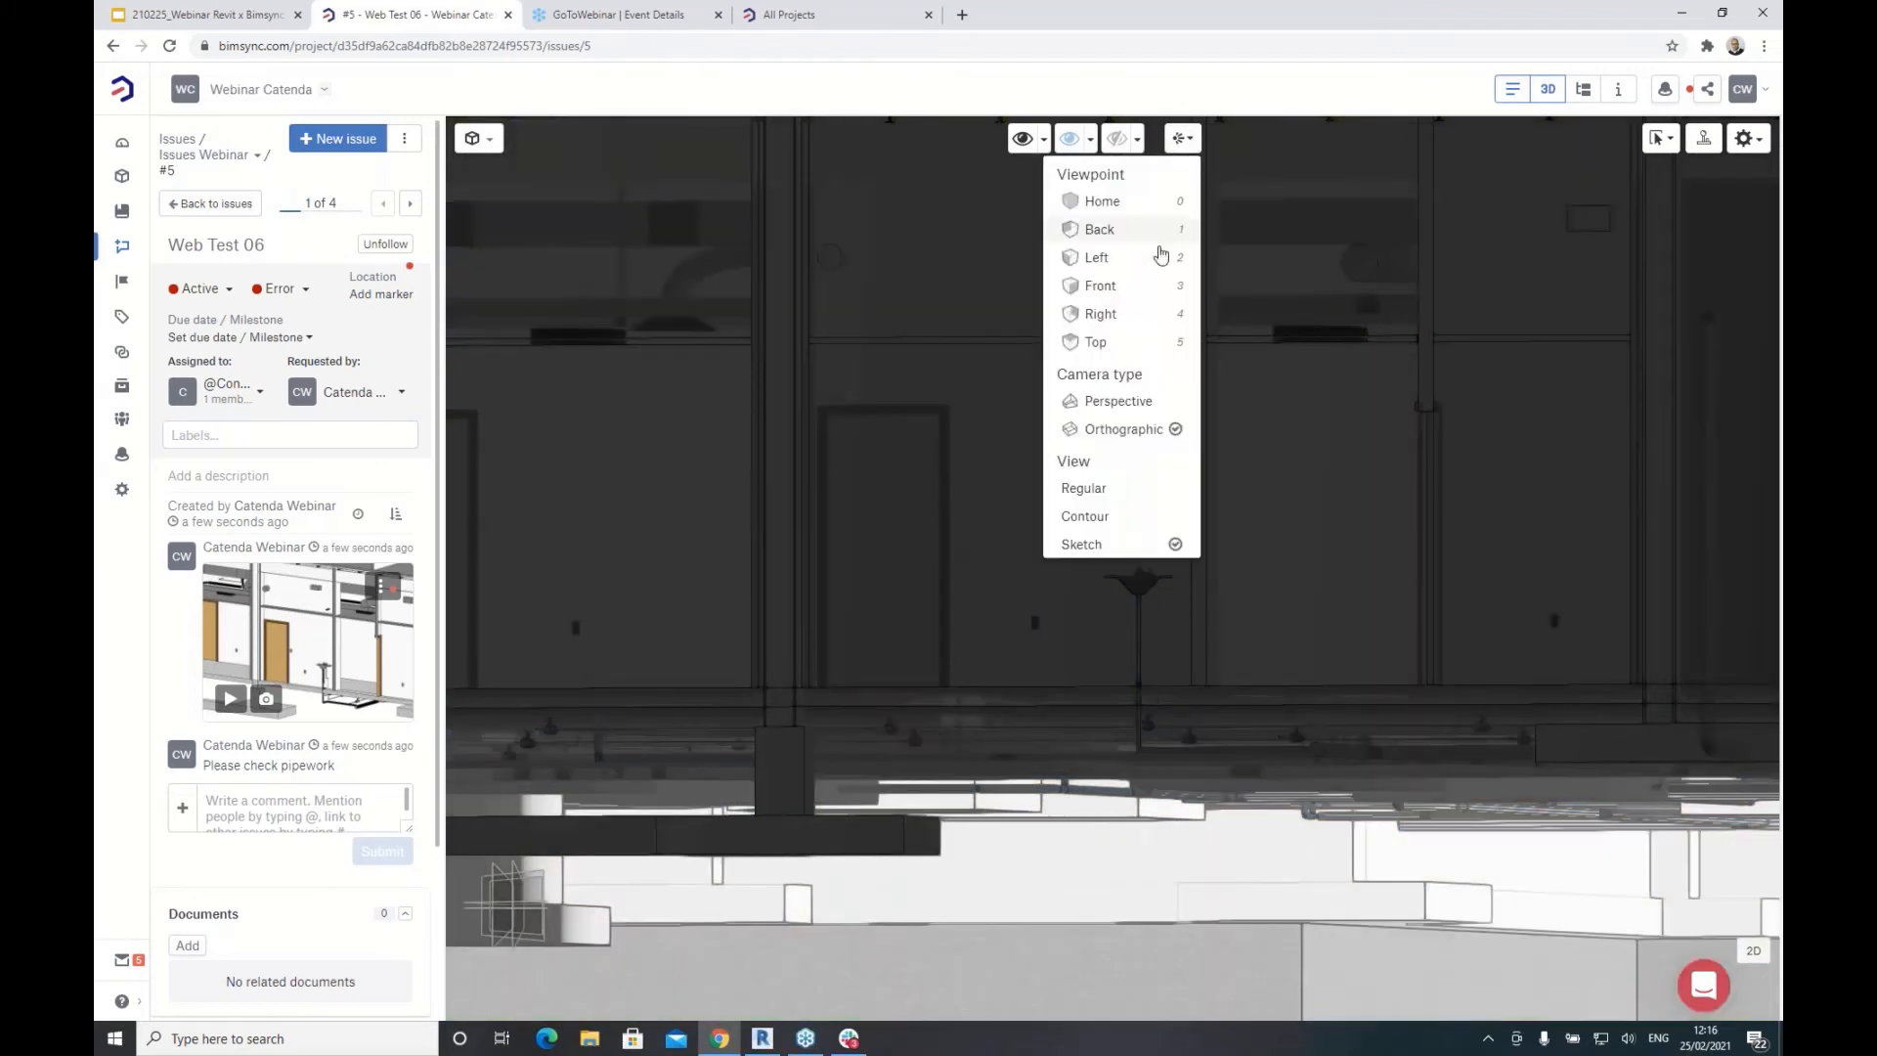
{"action": "left_click", "coordinate": [1084, 489]}
{"action": "mouse_move", "coordinate": [1020, 473]}
{"action": "left_mouse_down"}
{"action": "mouse_move", "coordinate": [1018, 440]}
{"action": "mouse_move", "coordinate": [1039, 496]}
{"action": "left_mouse_up"}
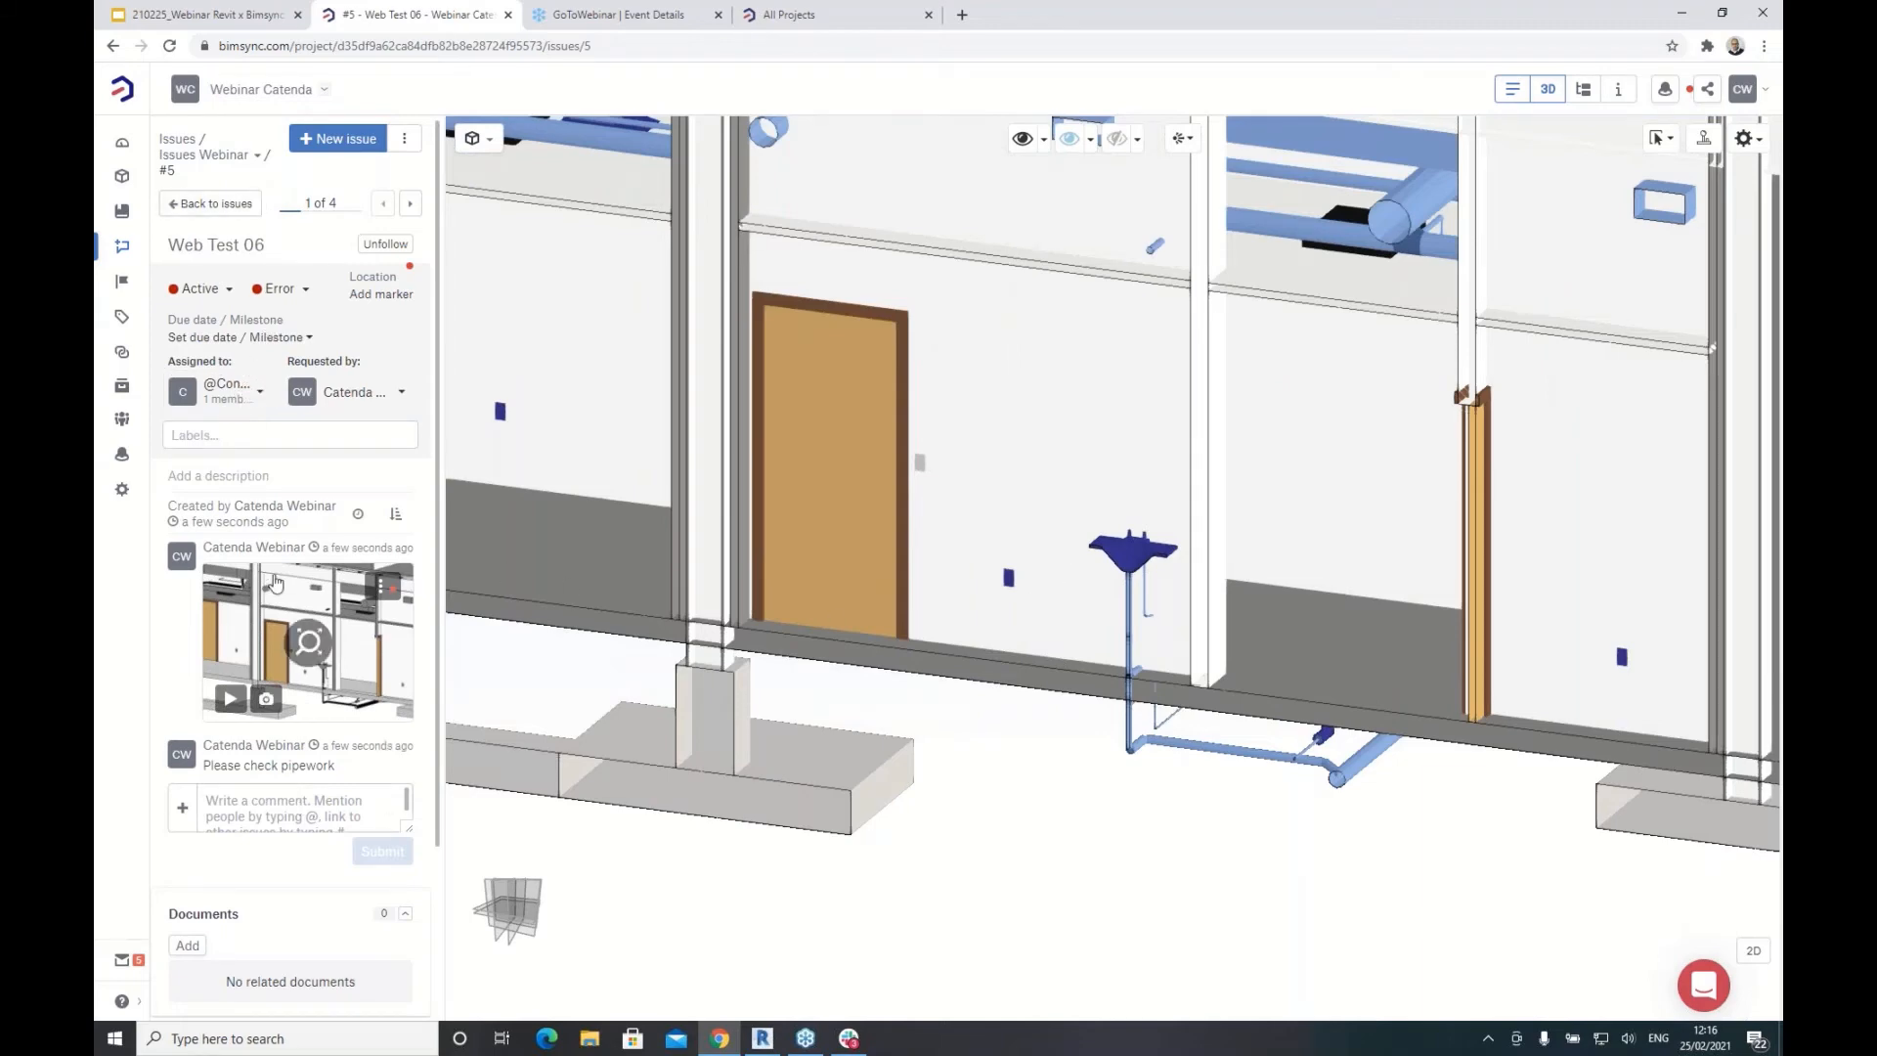
{"action": "left_click", "coordinate": [259, 802]}
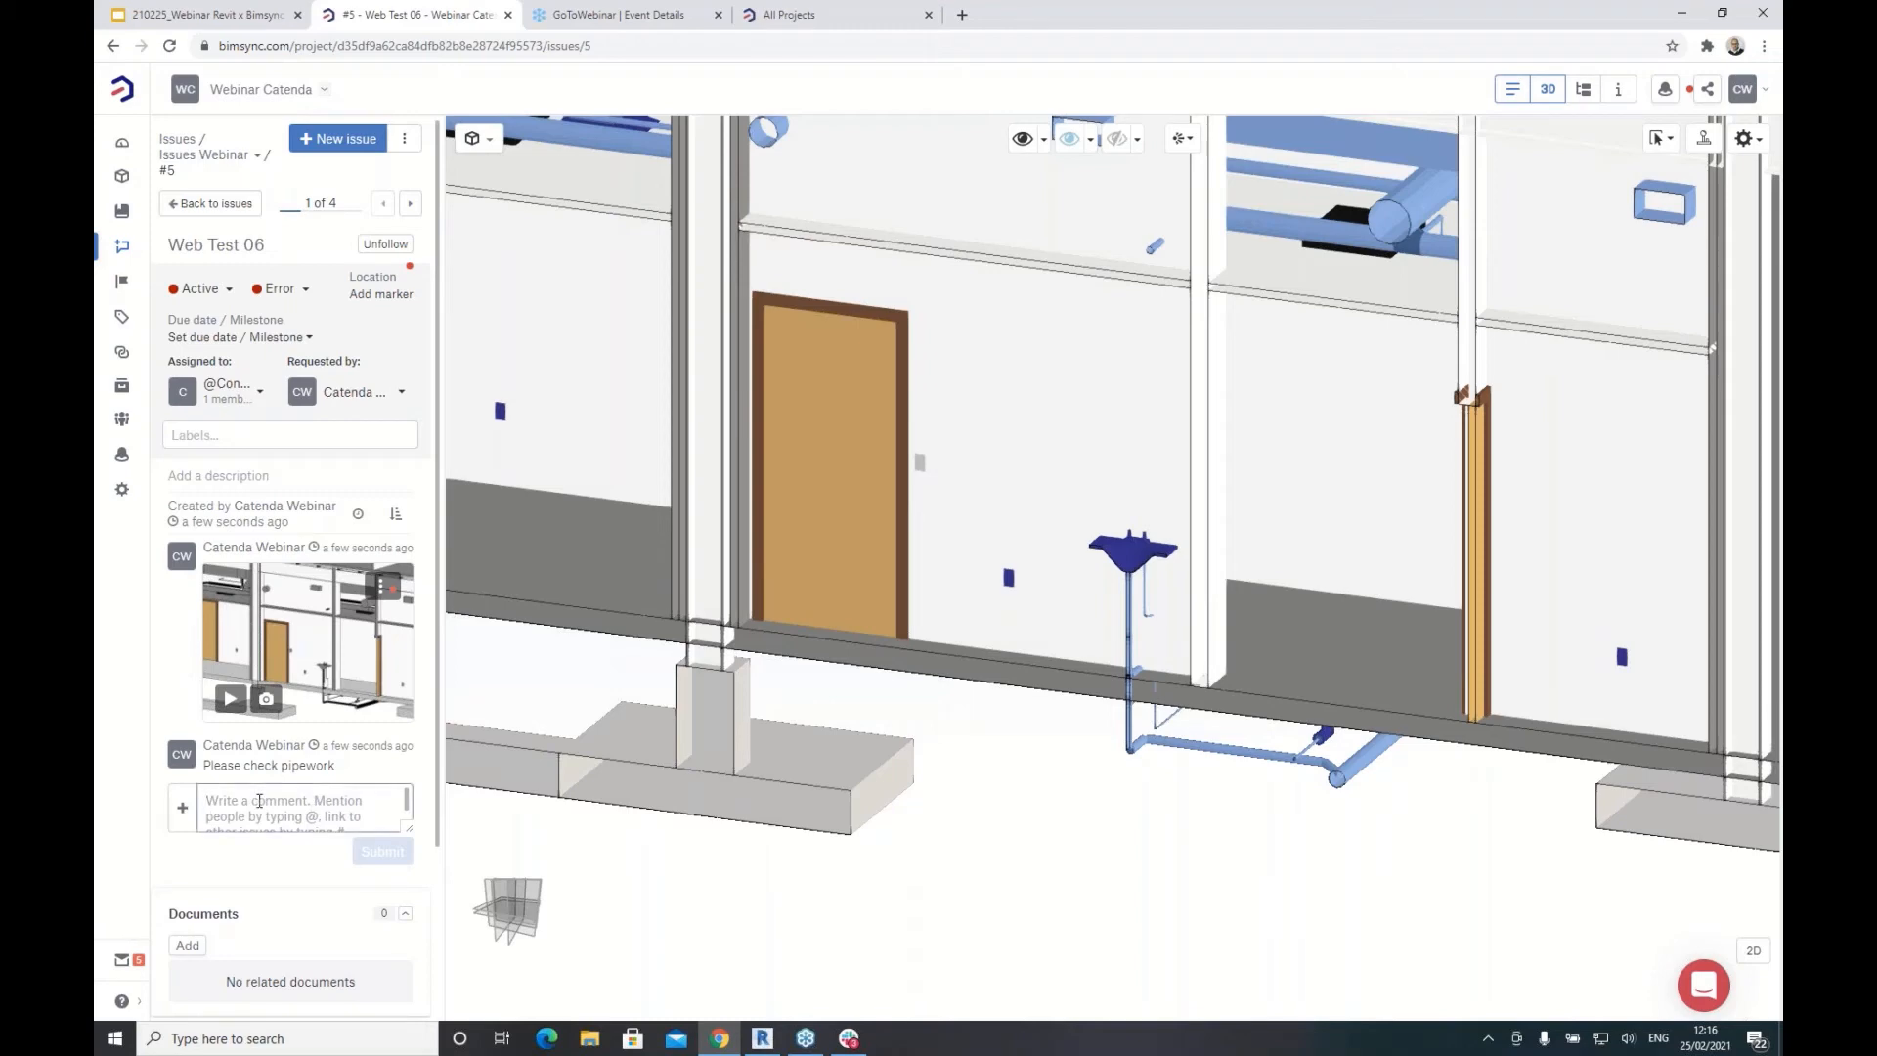
Step: Post the reply 'Pipework is fine with me' and change Web Test 06's status from Active to Solved
{"action": "type", "text": "Pipe"}
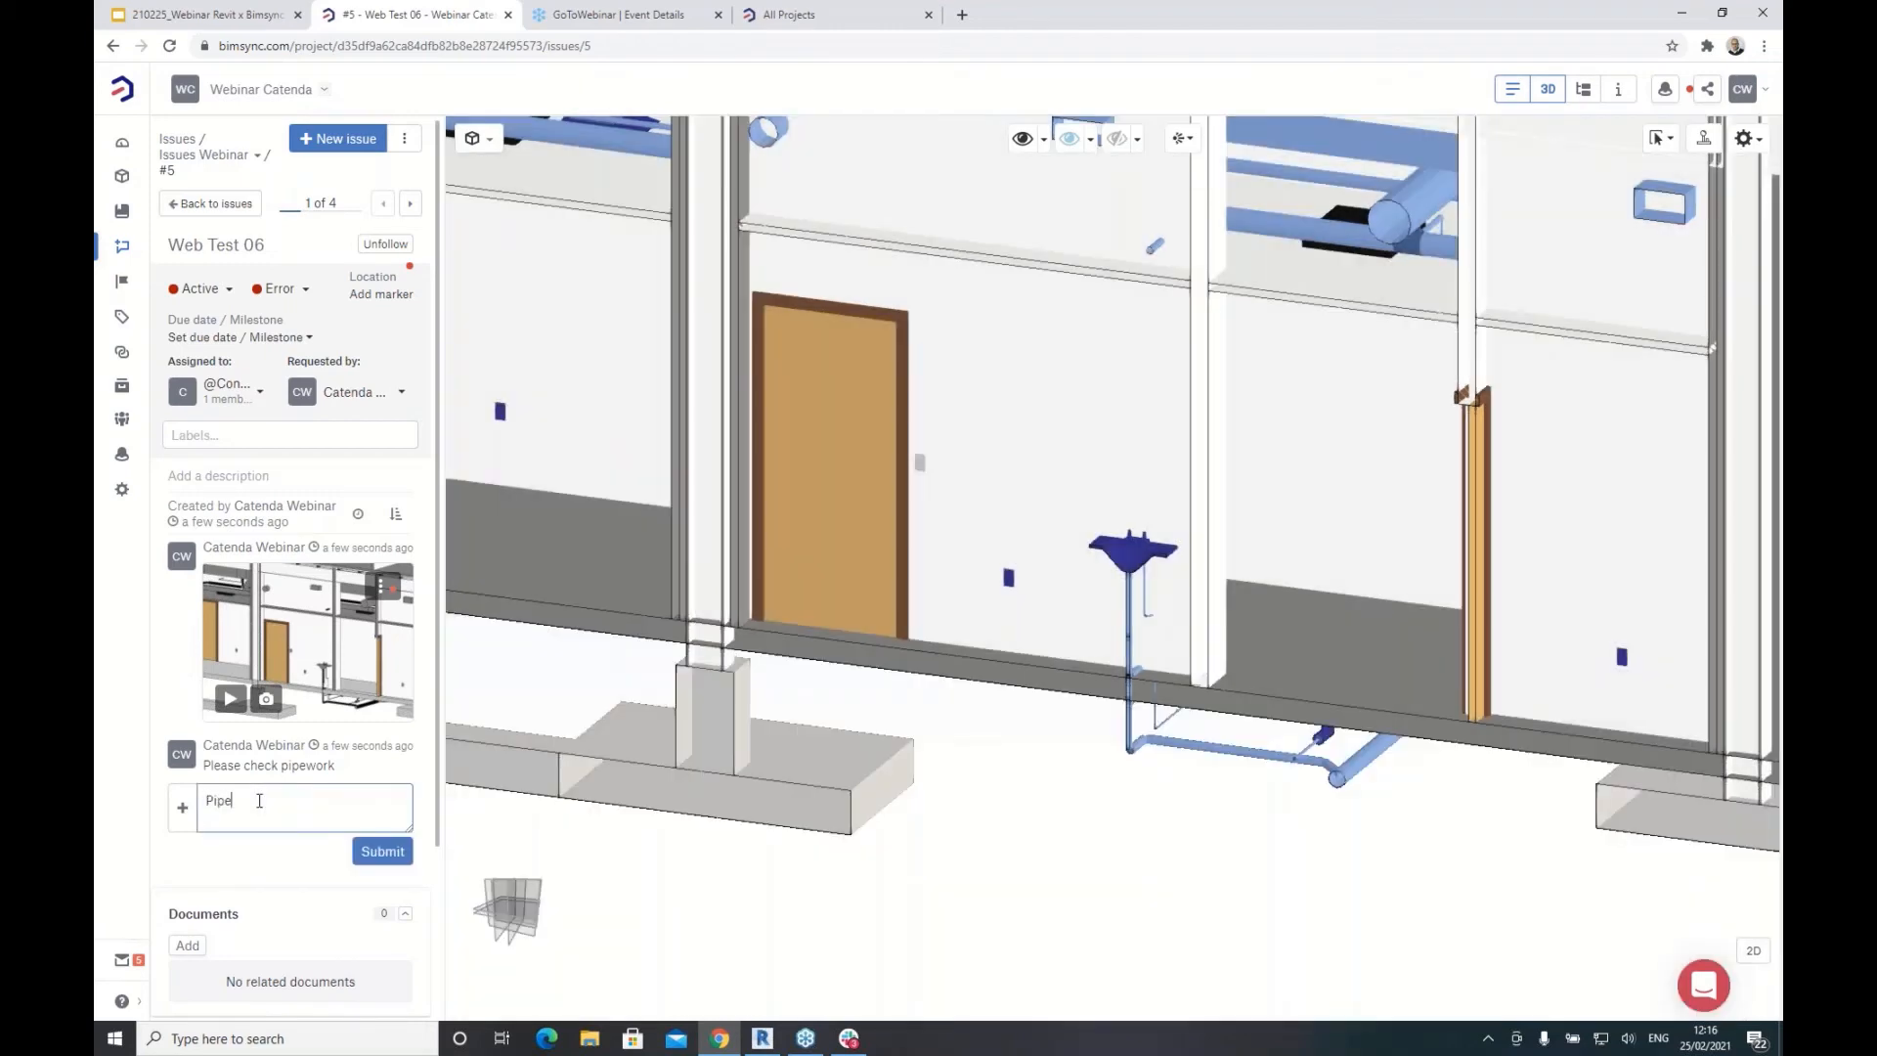
{"action": "type", "text": "work is fine with me"}
{"action": "left_click", "coordinate": [383, 850]}
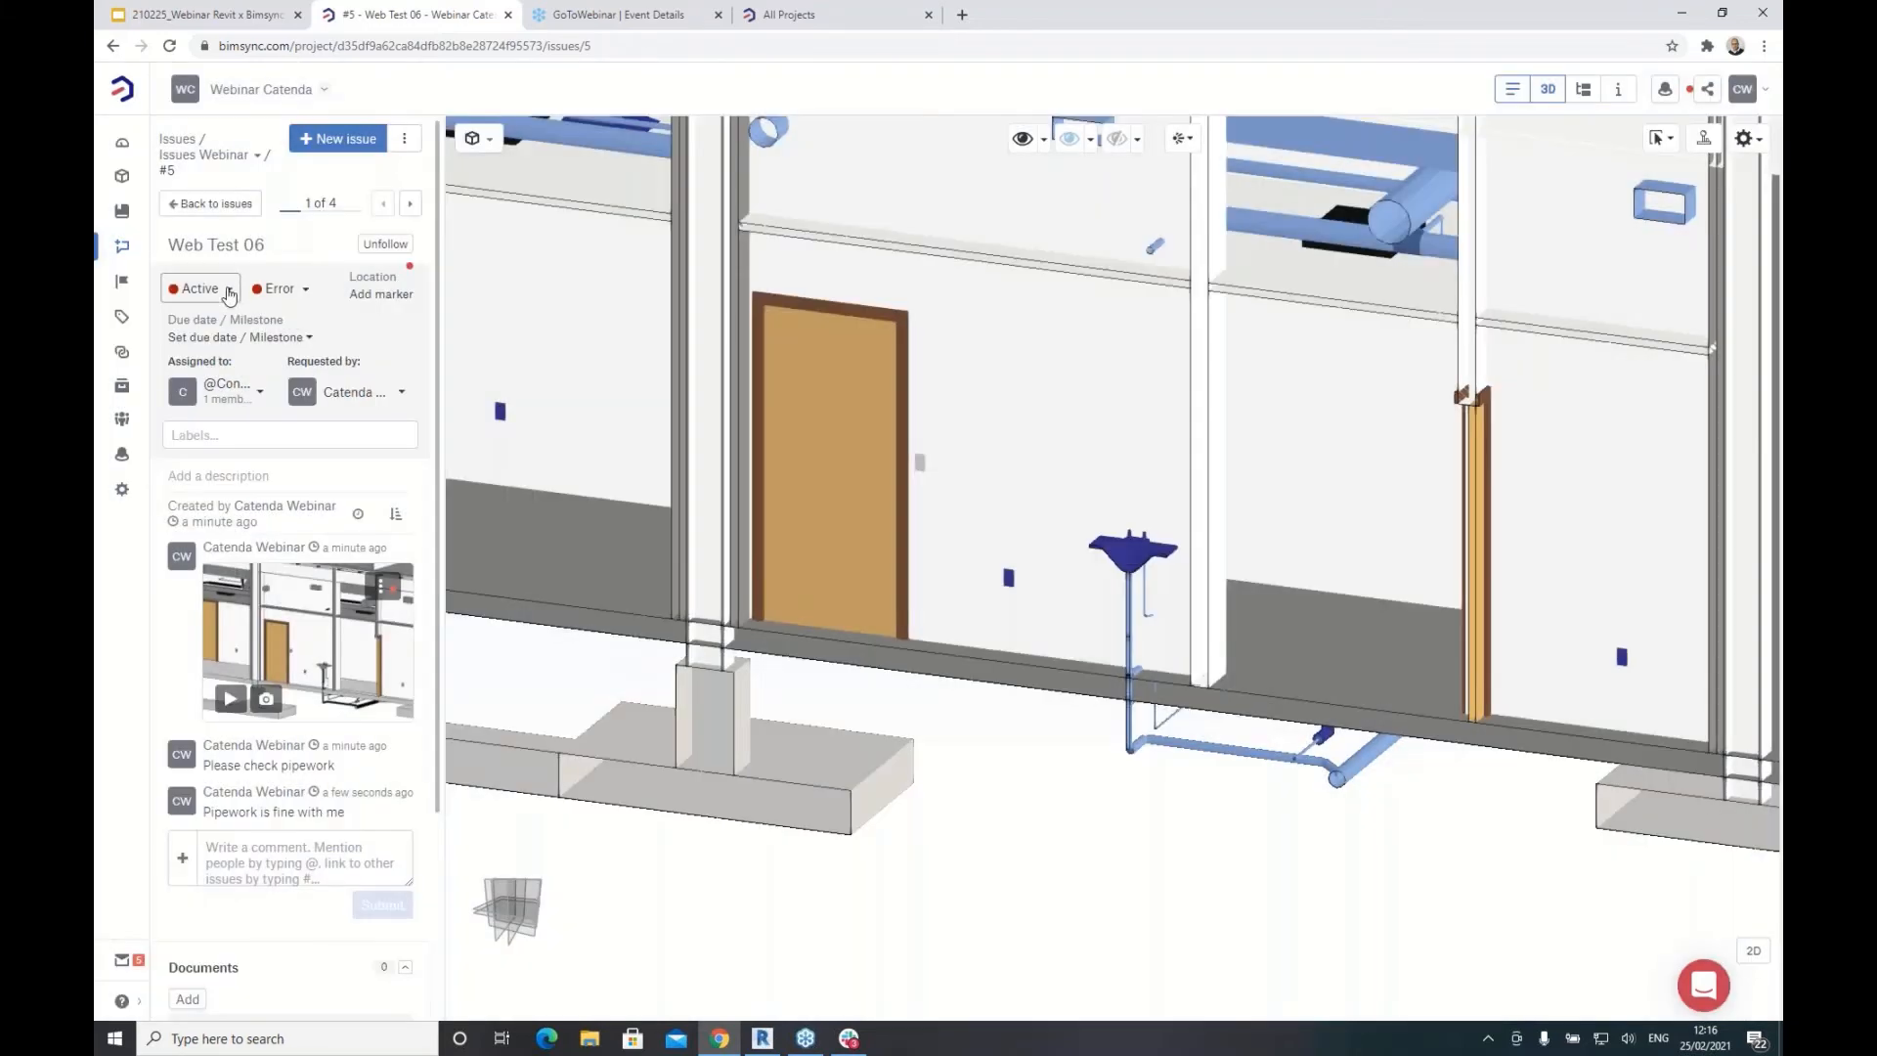
{"action": "left_click", "coordinate": [223, 288]}
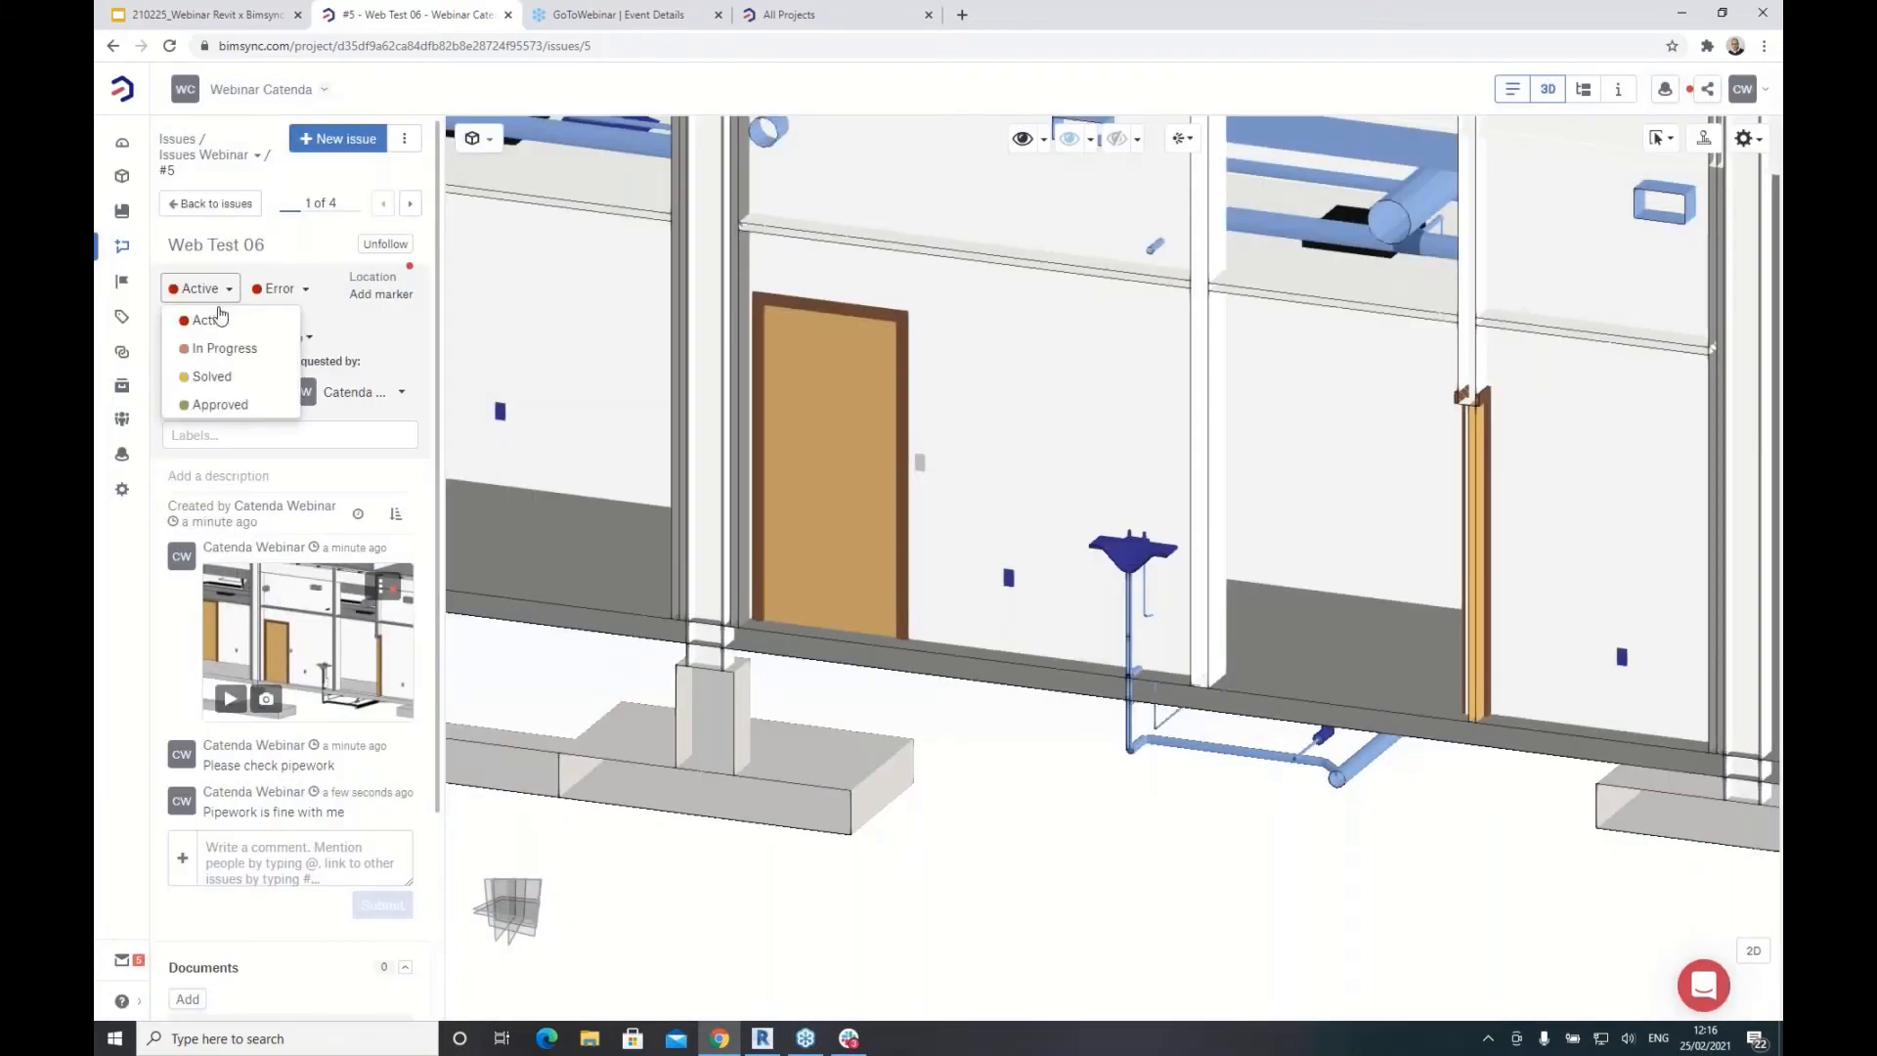
{"action": "left_click", "coordinate": [213, 377]}
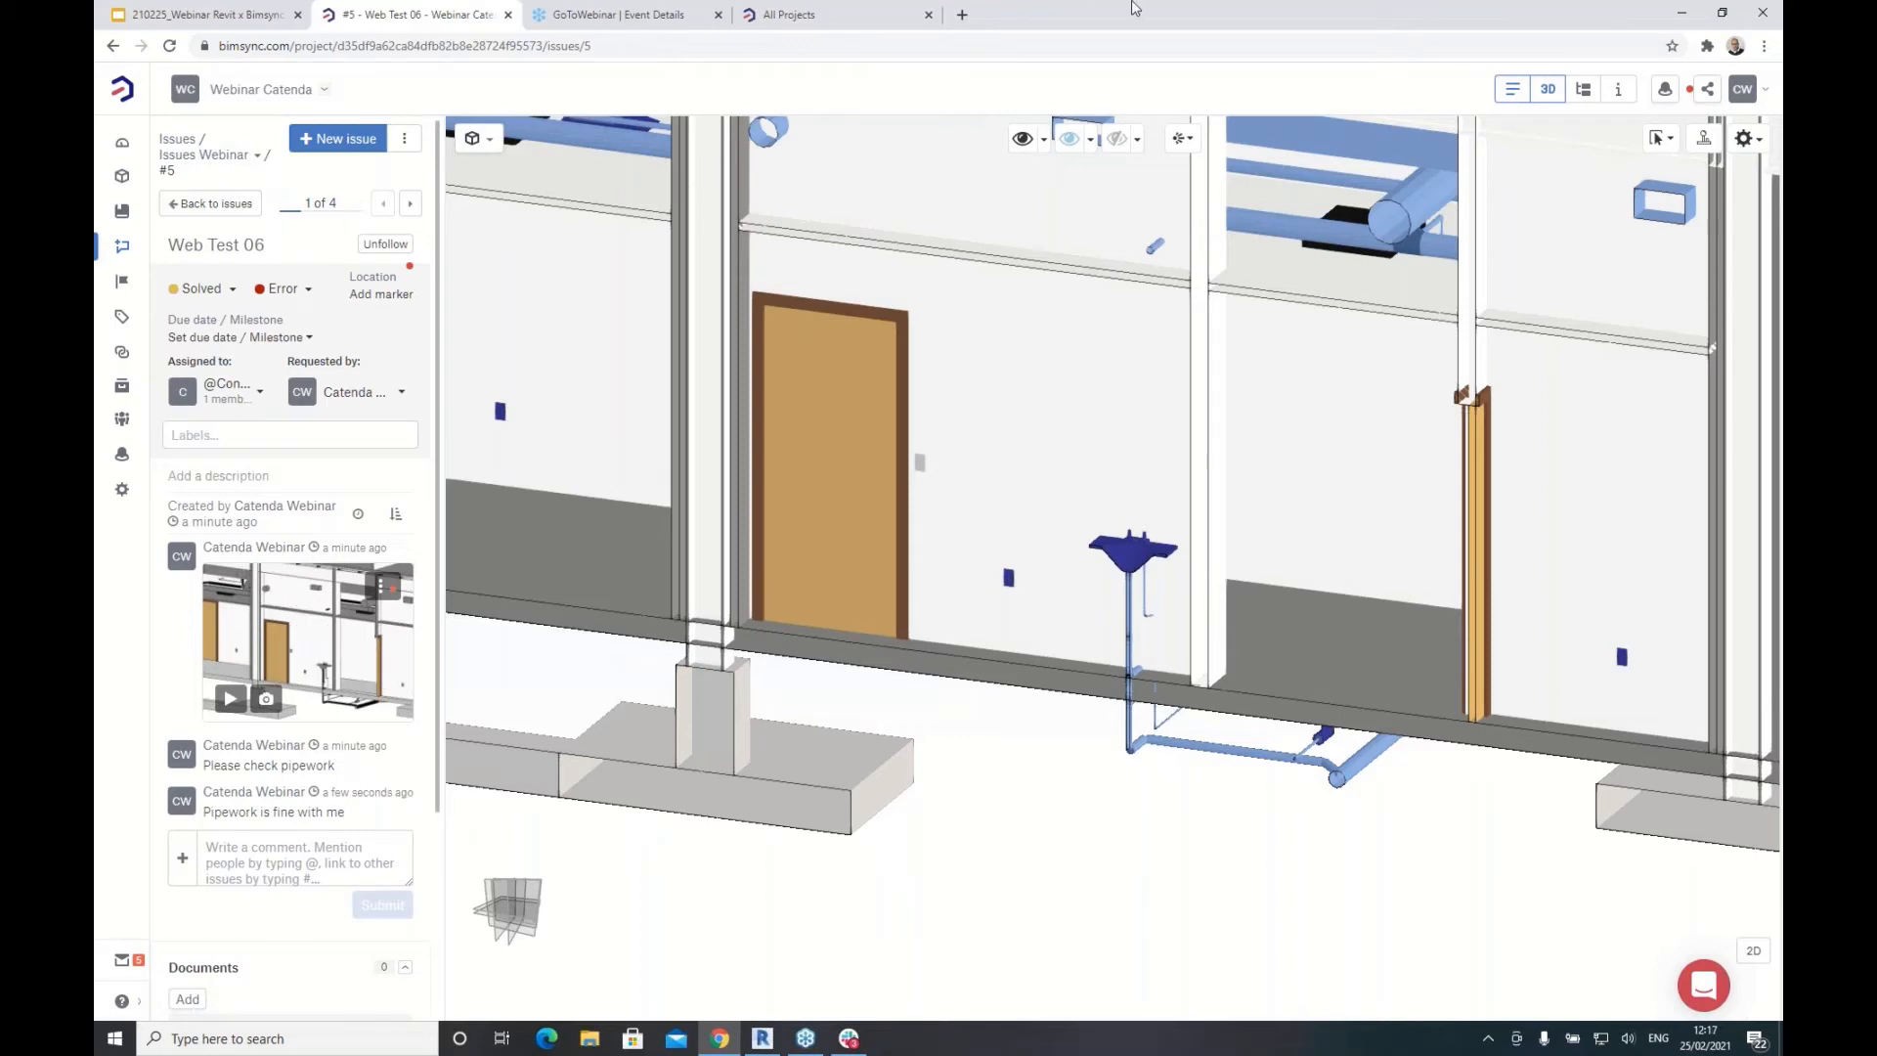
{"action": "left_click", "coordinate": [762, 1038]}
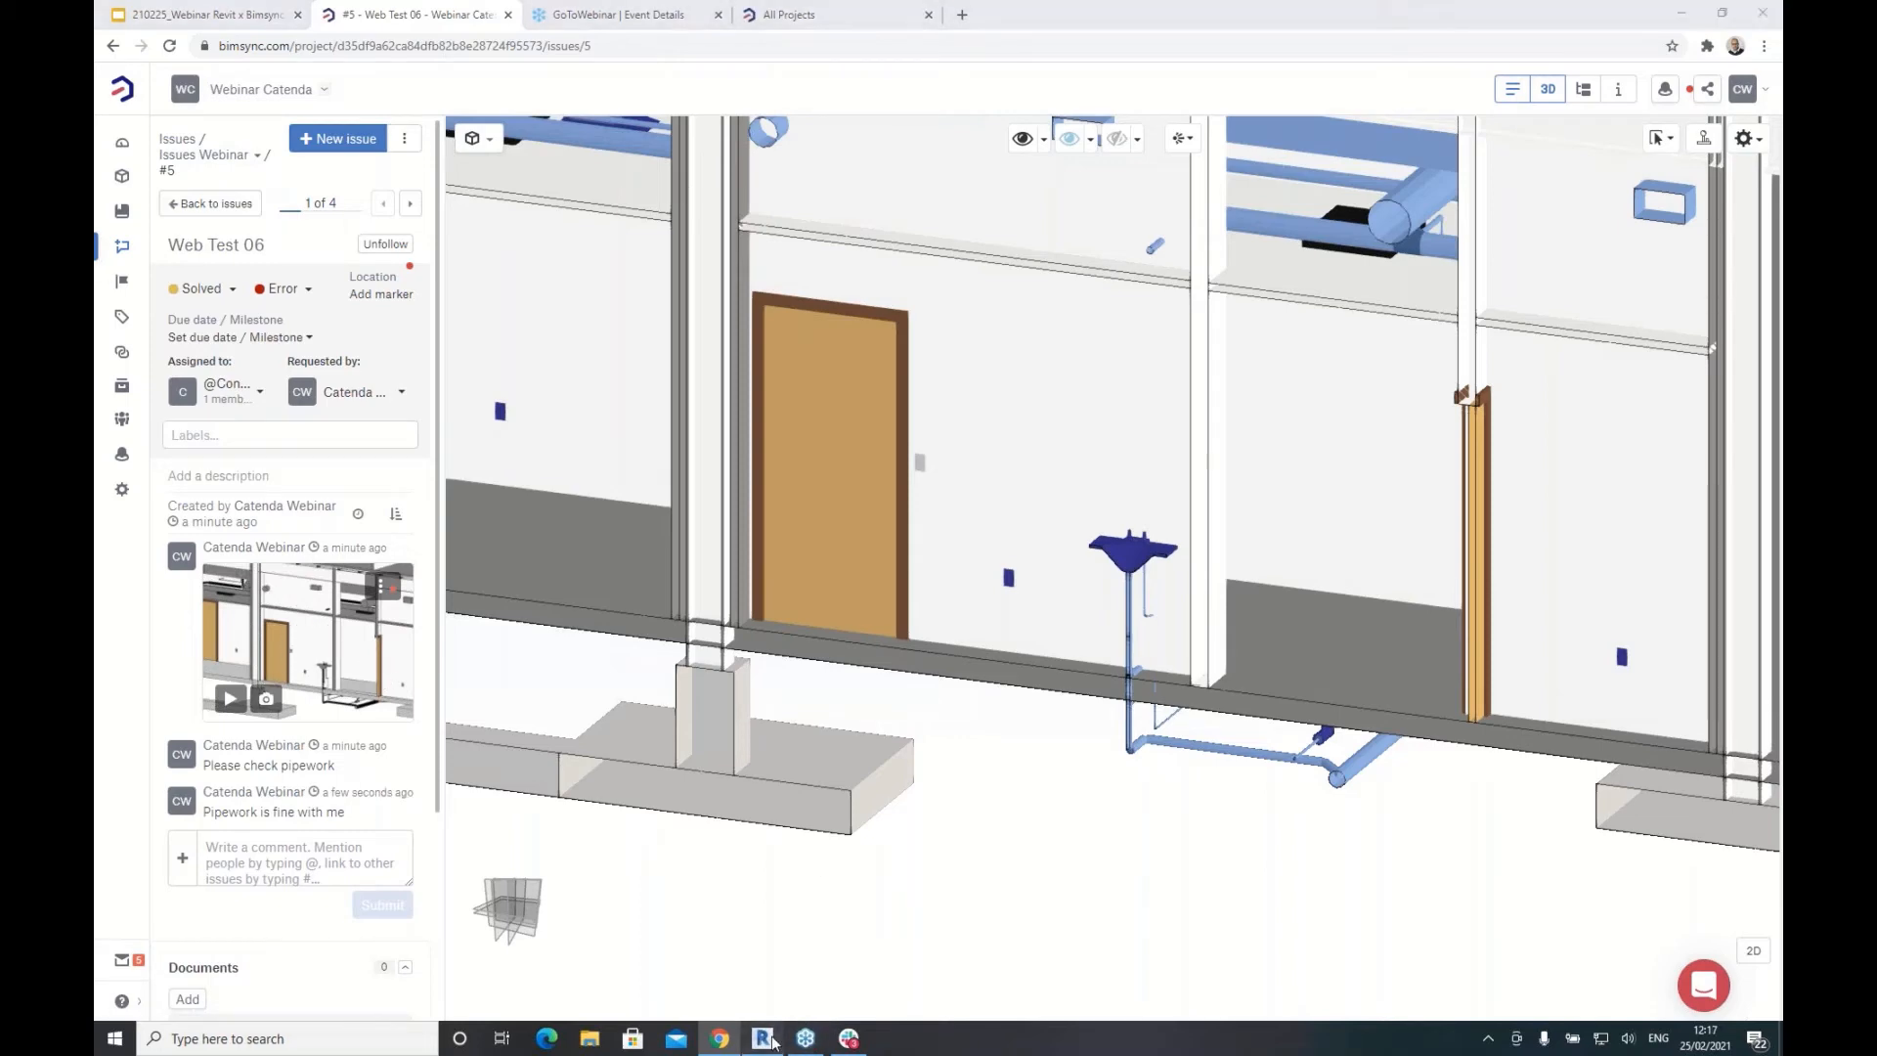
Step: Refresh Web Test 06 in Revit's Bimsync panel so it shows Solved and the new reply
{"action": "left_click", "coordinate": [1383, 222]}
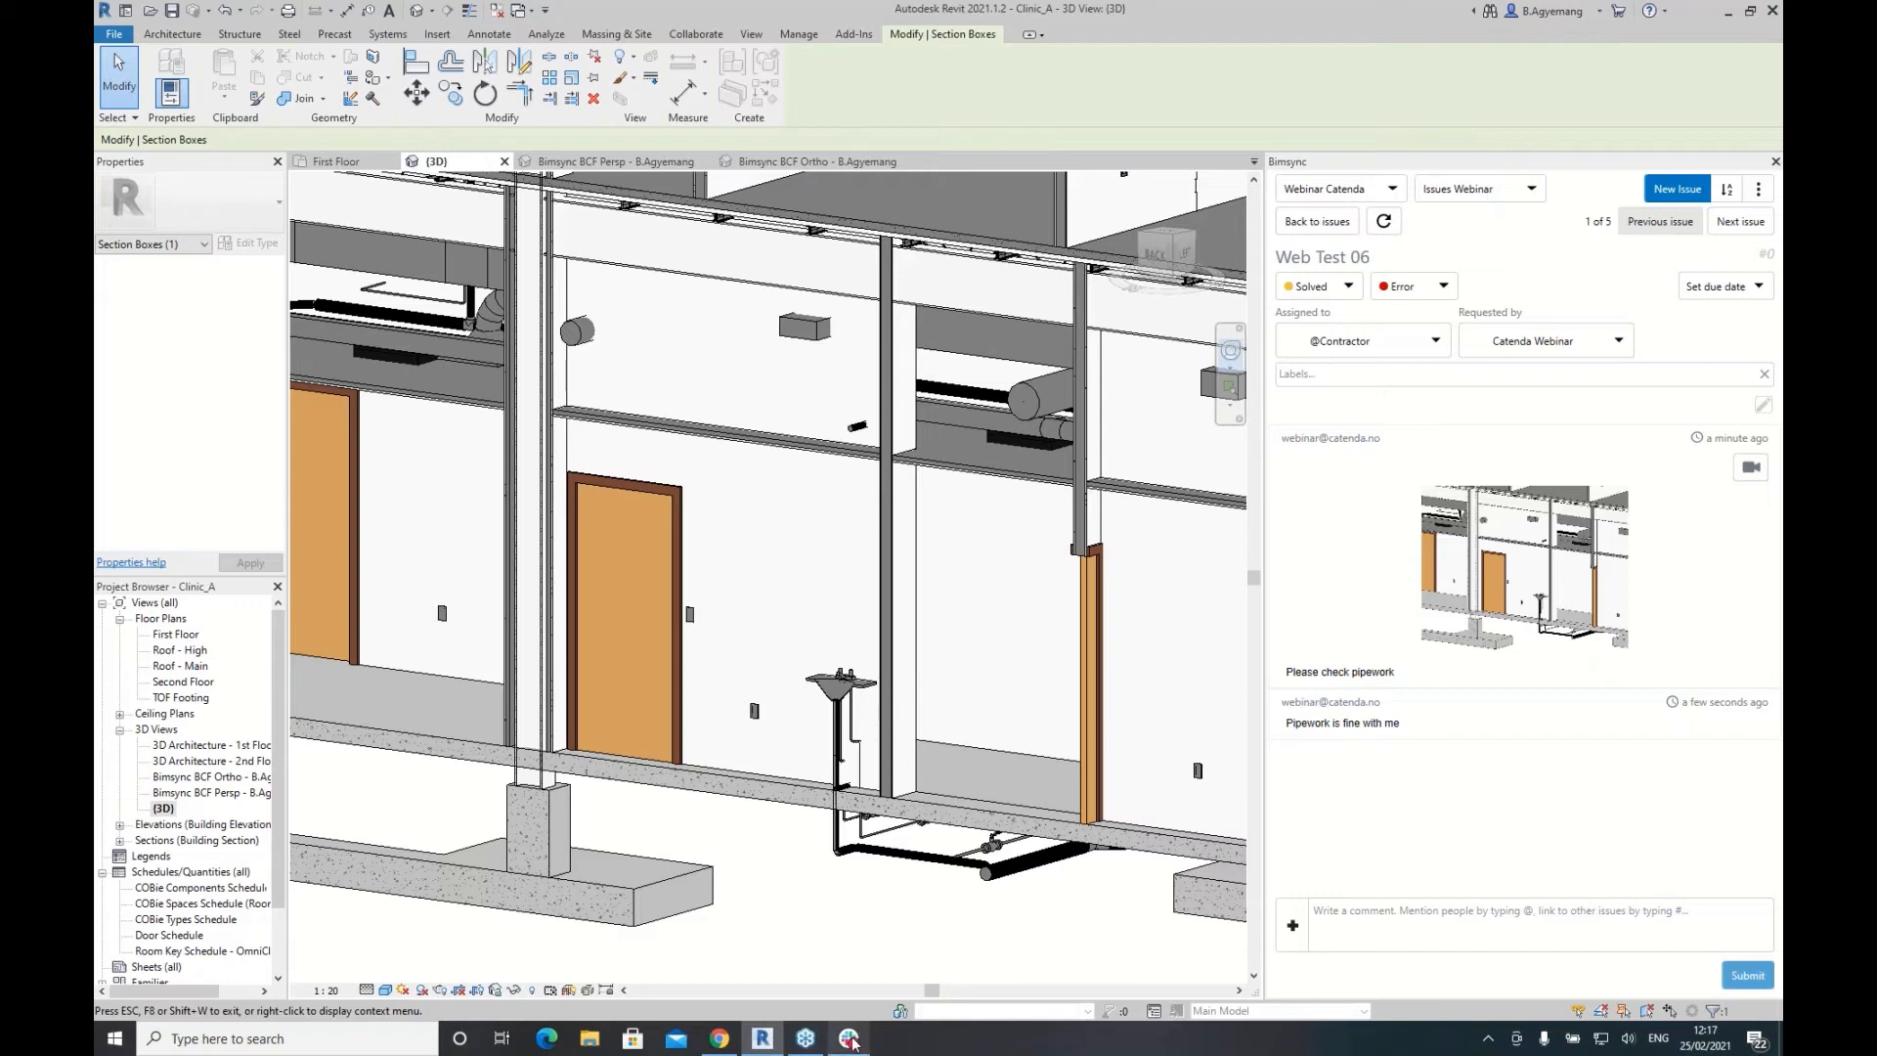
{"action": "mouse_move", "coordinate": [720, 1045]}
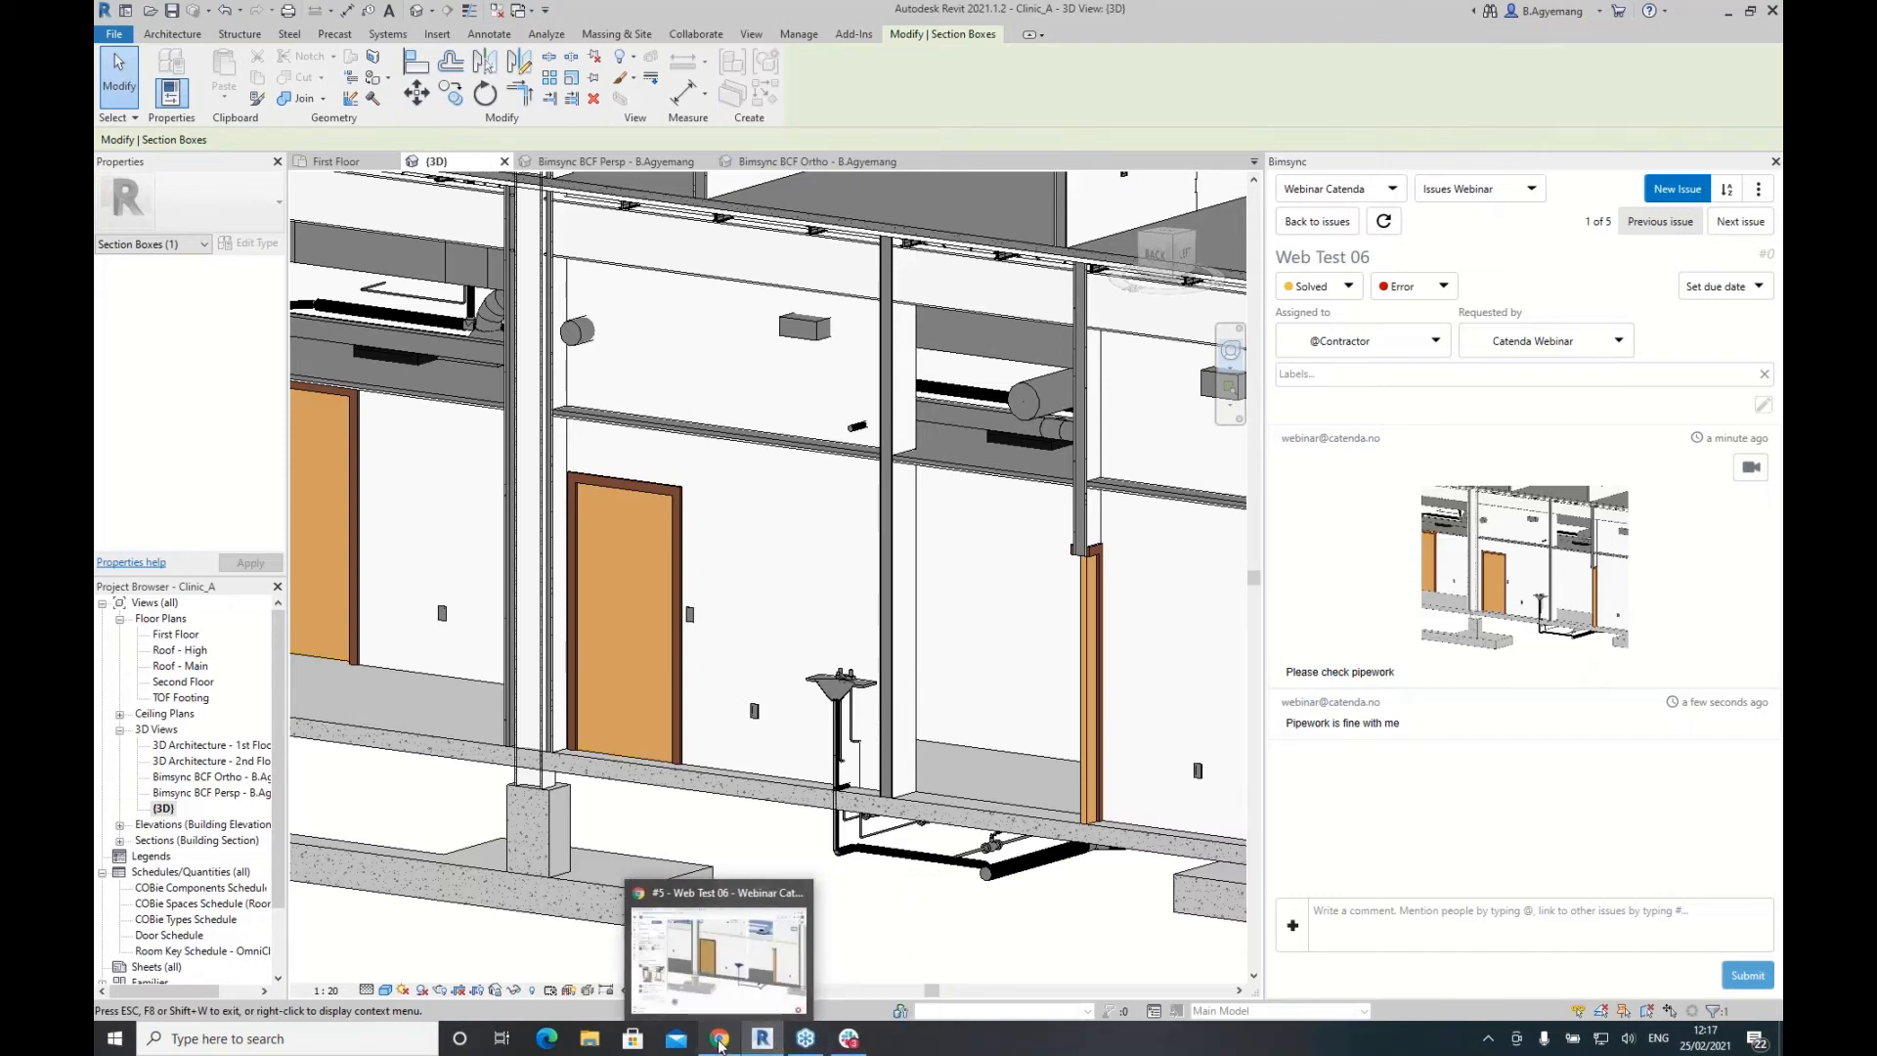
{"action": "left_click", "coordinate": [720, 1042]}
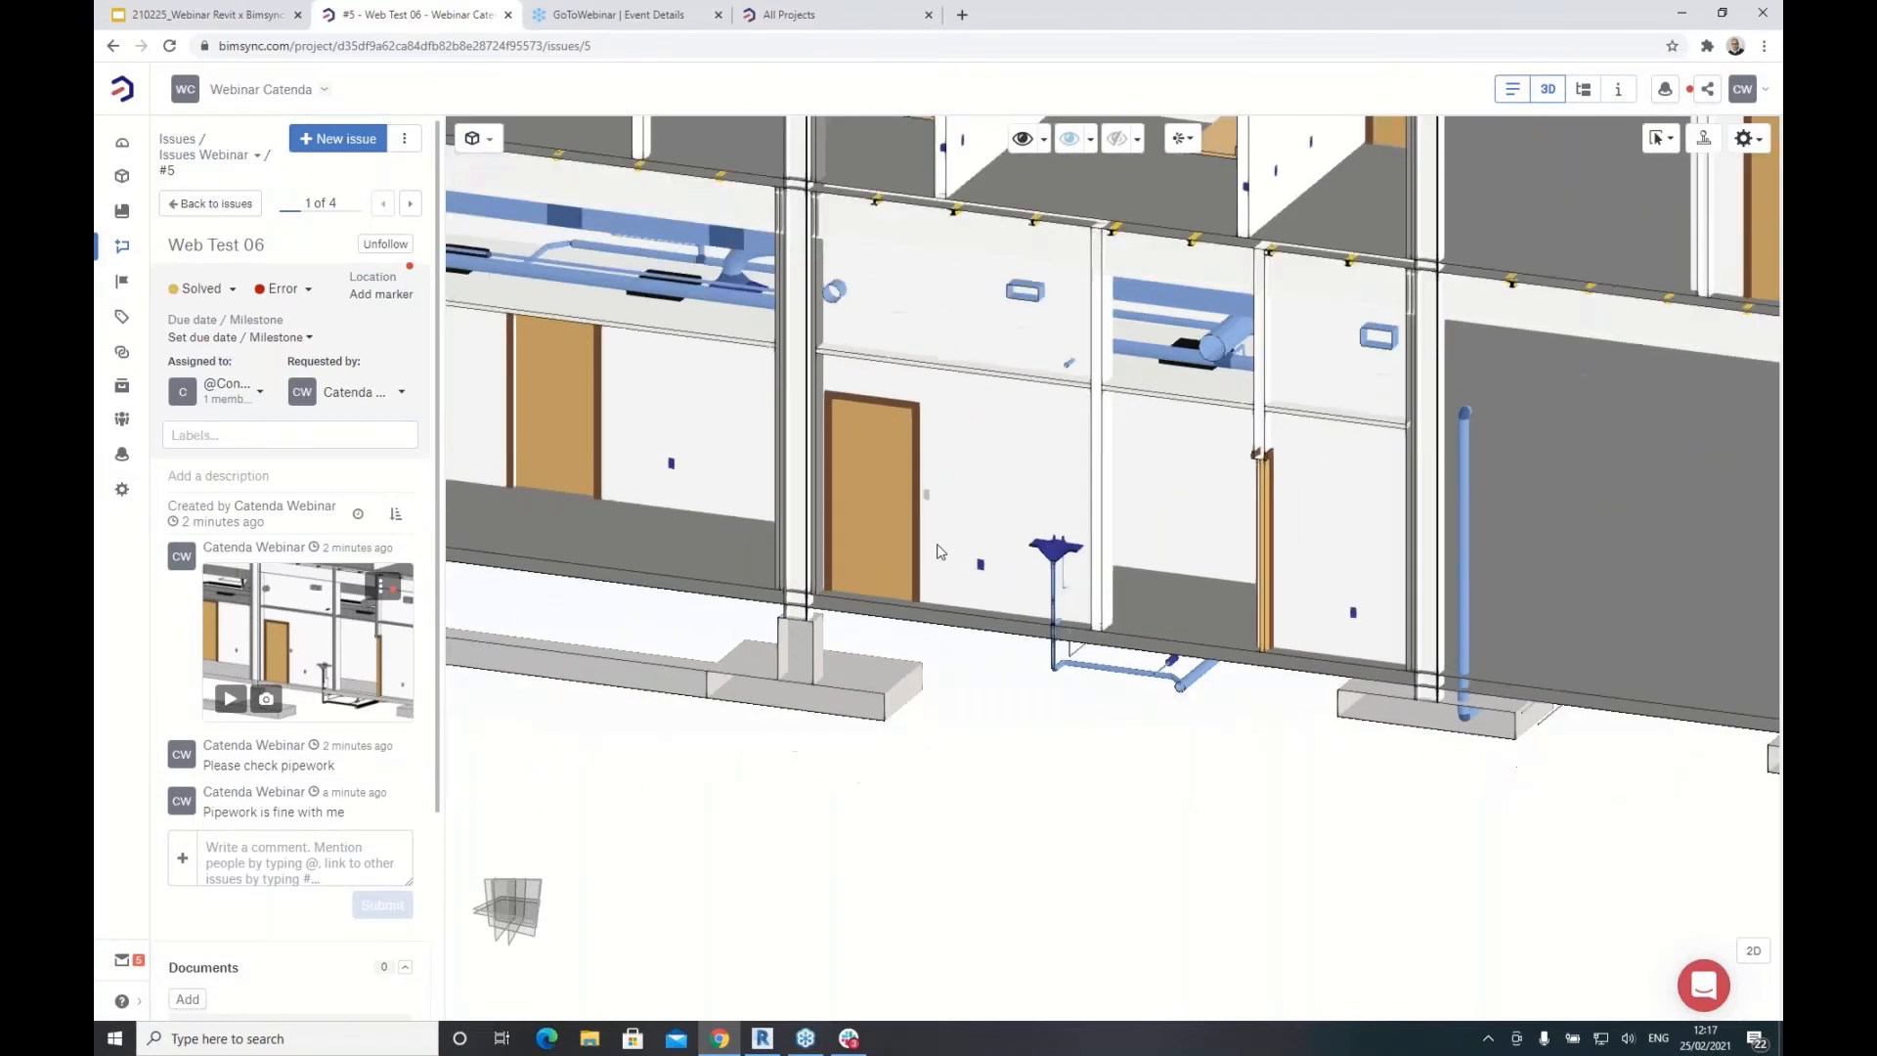
Step: Zoom into the Web Test 06 model and select a partition wall to identify it
{"action": "scroll", "coordinate": [938, 552], "scroll_direction": "down", "scroll_amount": 2}
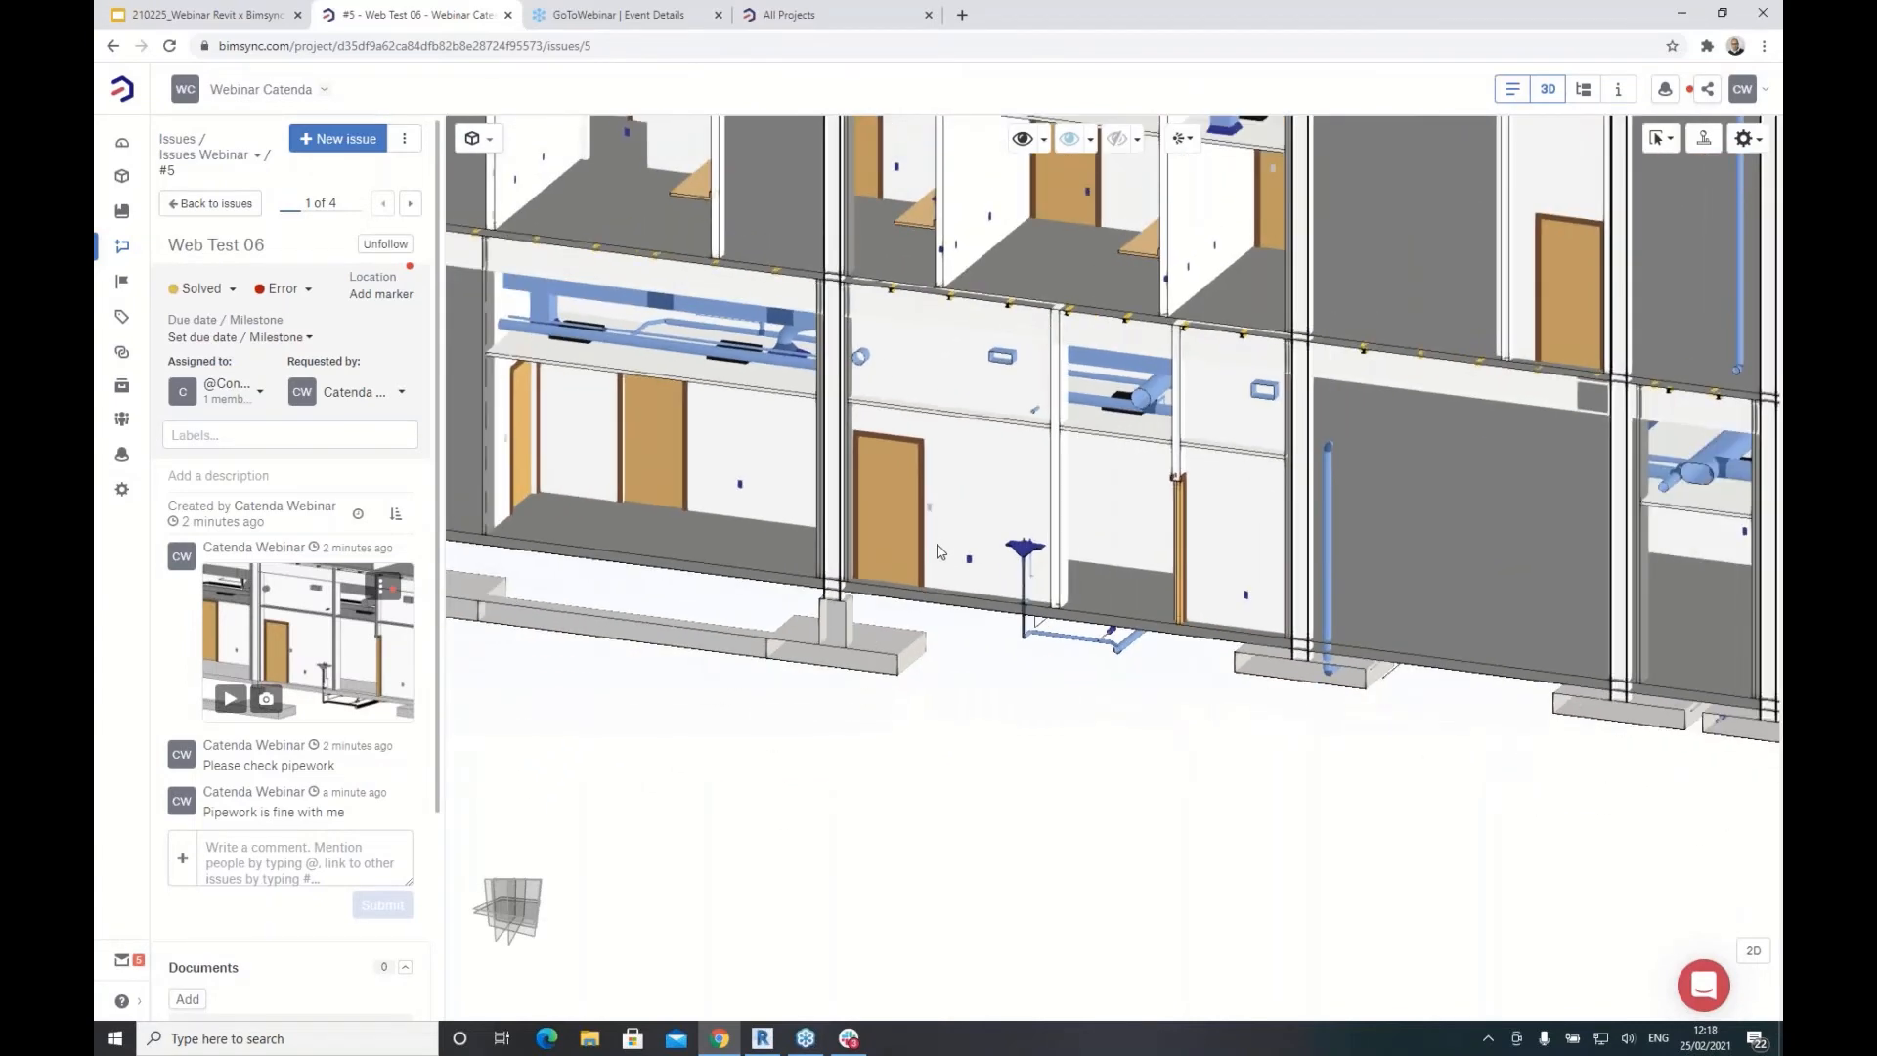
{"action": "scroll", "coordinate": [995, 528], "scroll_direction": "down", "scroll_amount": 3}
{"action": "left_click", "coordinate": [978, 508]}
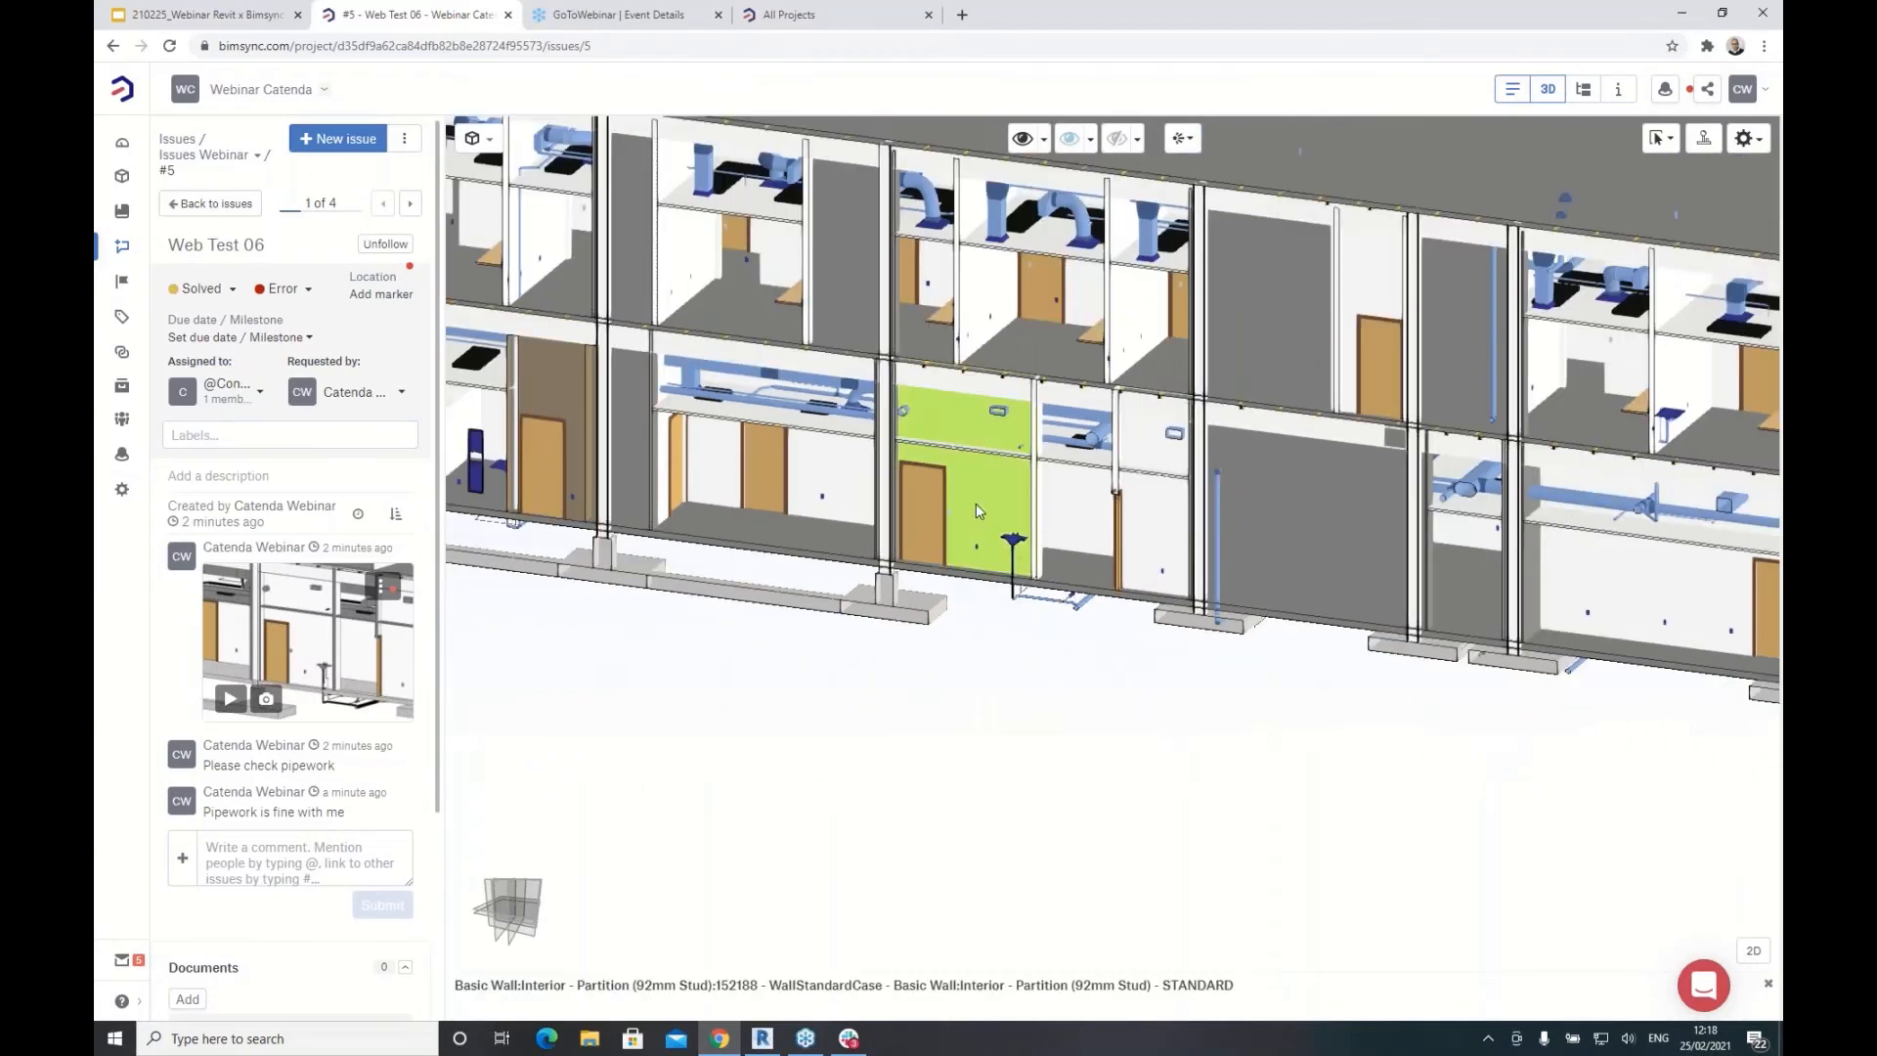
{"action": "left_click", "coordinate": [984, 653]}
Step: Orbit to the building's exterior, then return to the issues list
{"action": "scroll", "coordinate": [986, 658], "scroll_direction": "down", "scroll_amount": 4}
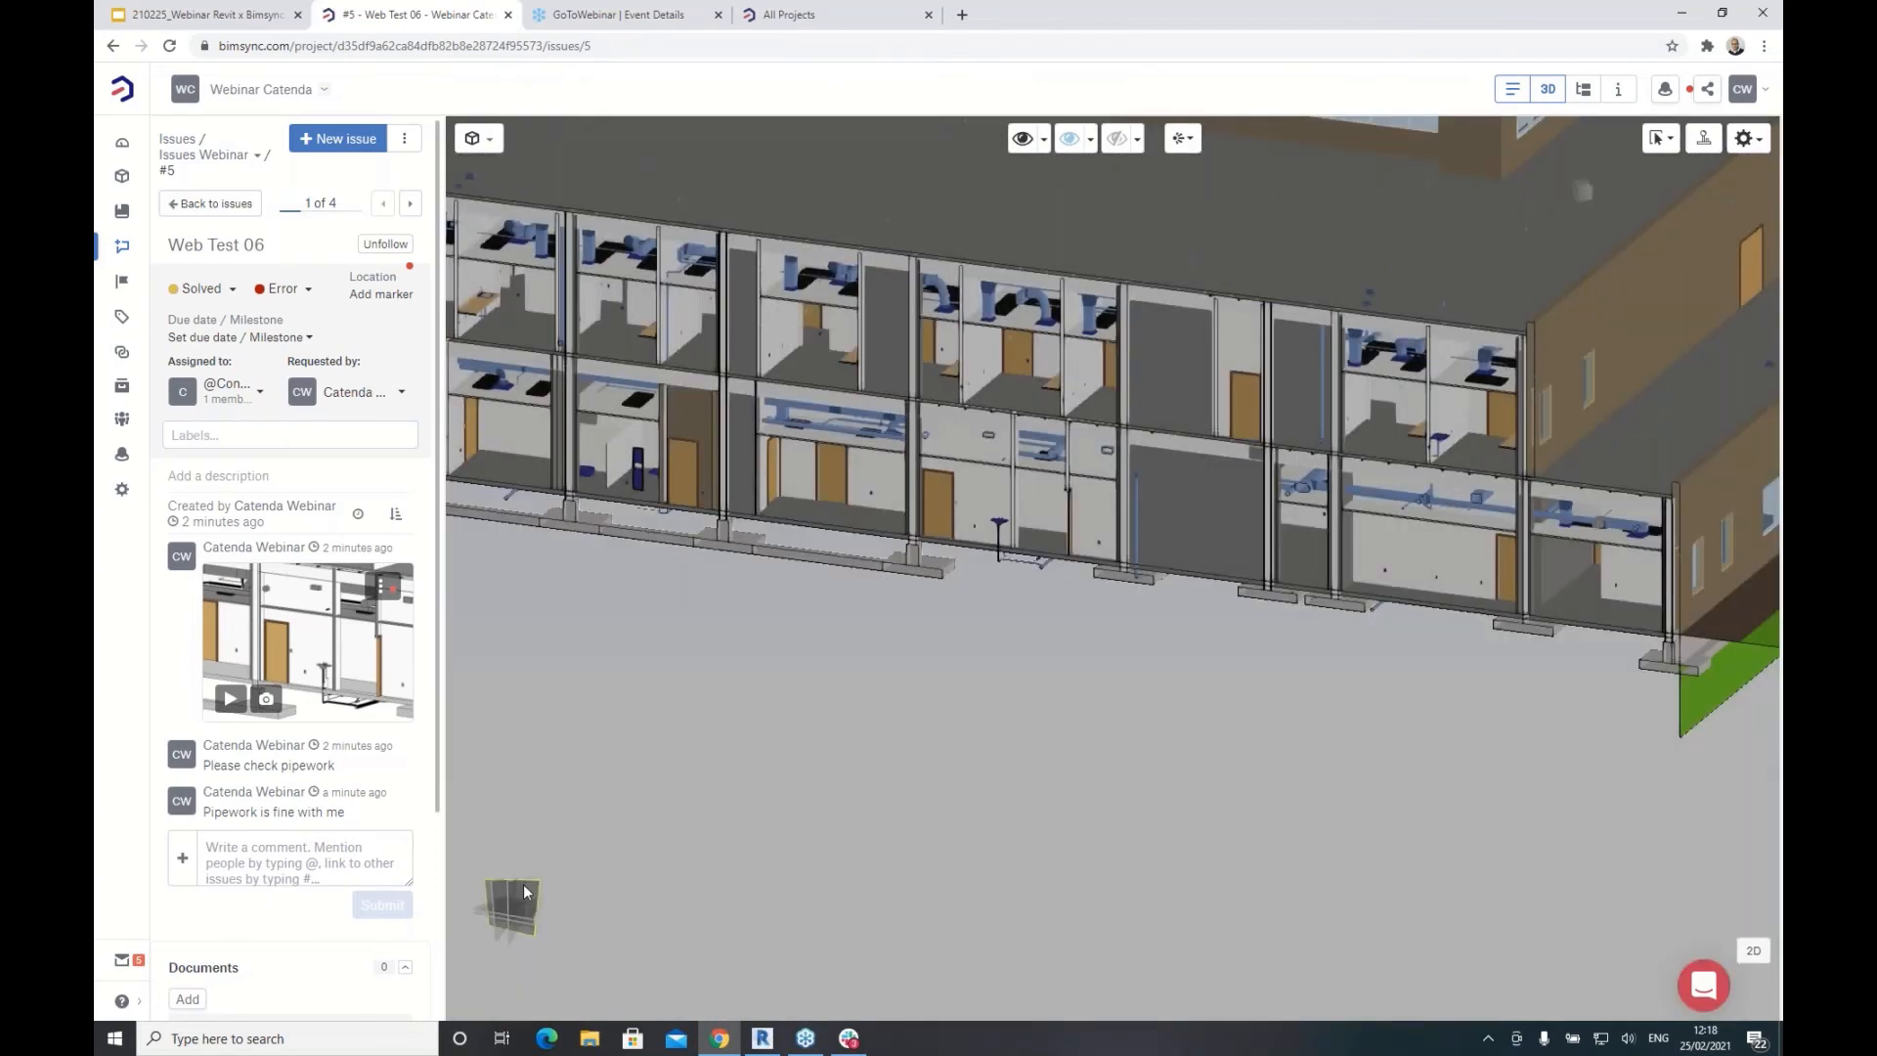
{"action": "left_click_drag", "start_coordinate": [776, 692], "coordinate": [1061, 482]}
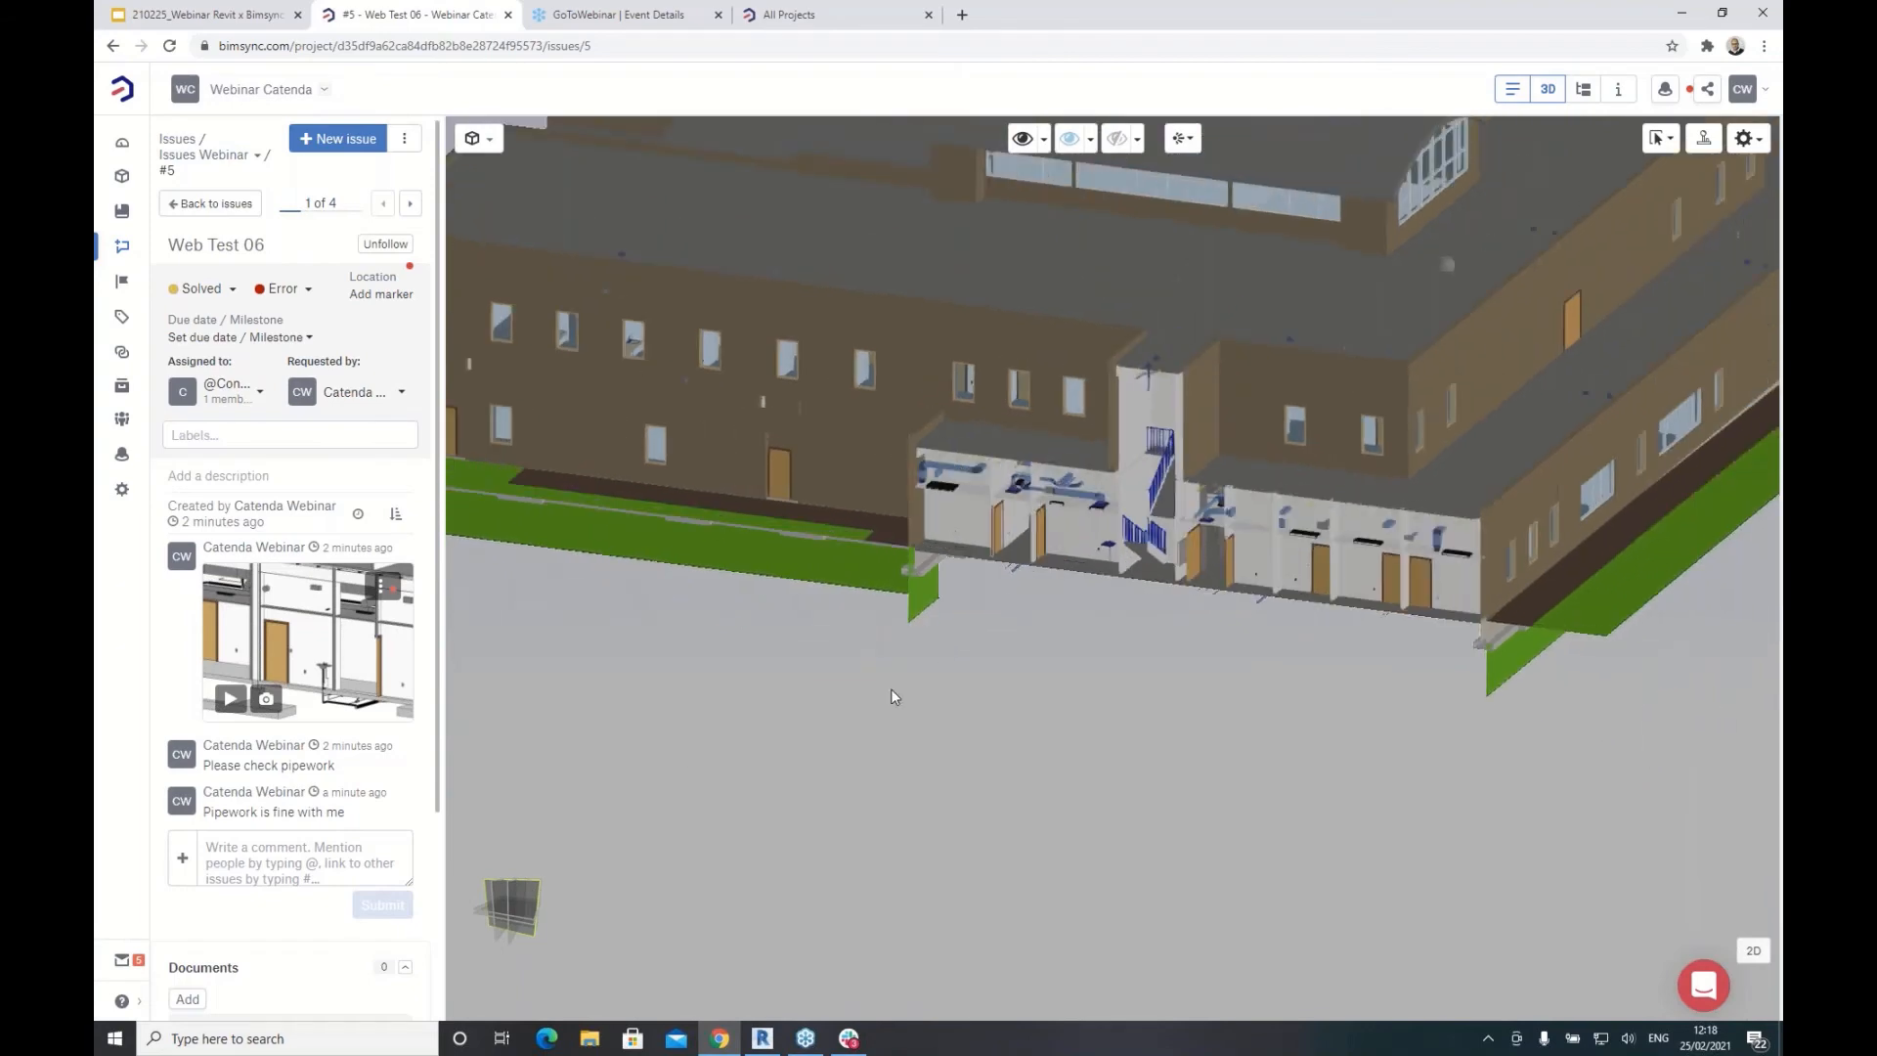
{"action": "scroll", "coordinate": [982, 530], "scroll_direction": "up", "scroll_amount": 5}
{"action": "scroll", "coordinate": [983, 534], "scroll_direction": "up", "scroll_amount": 3}
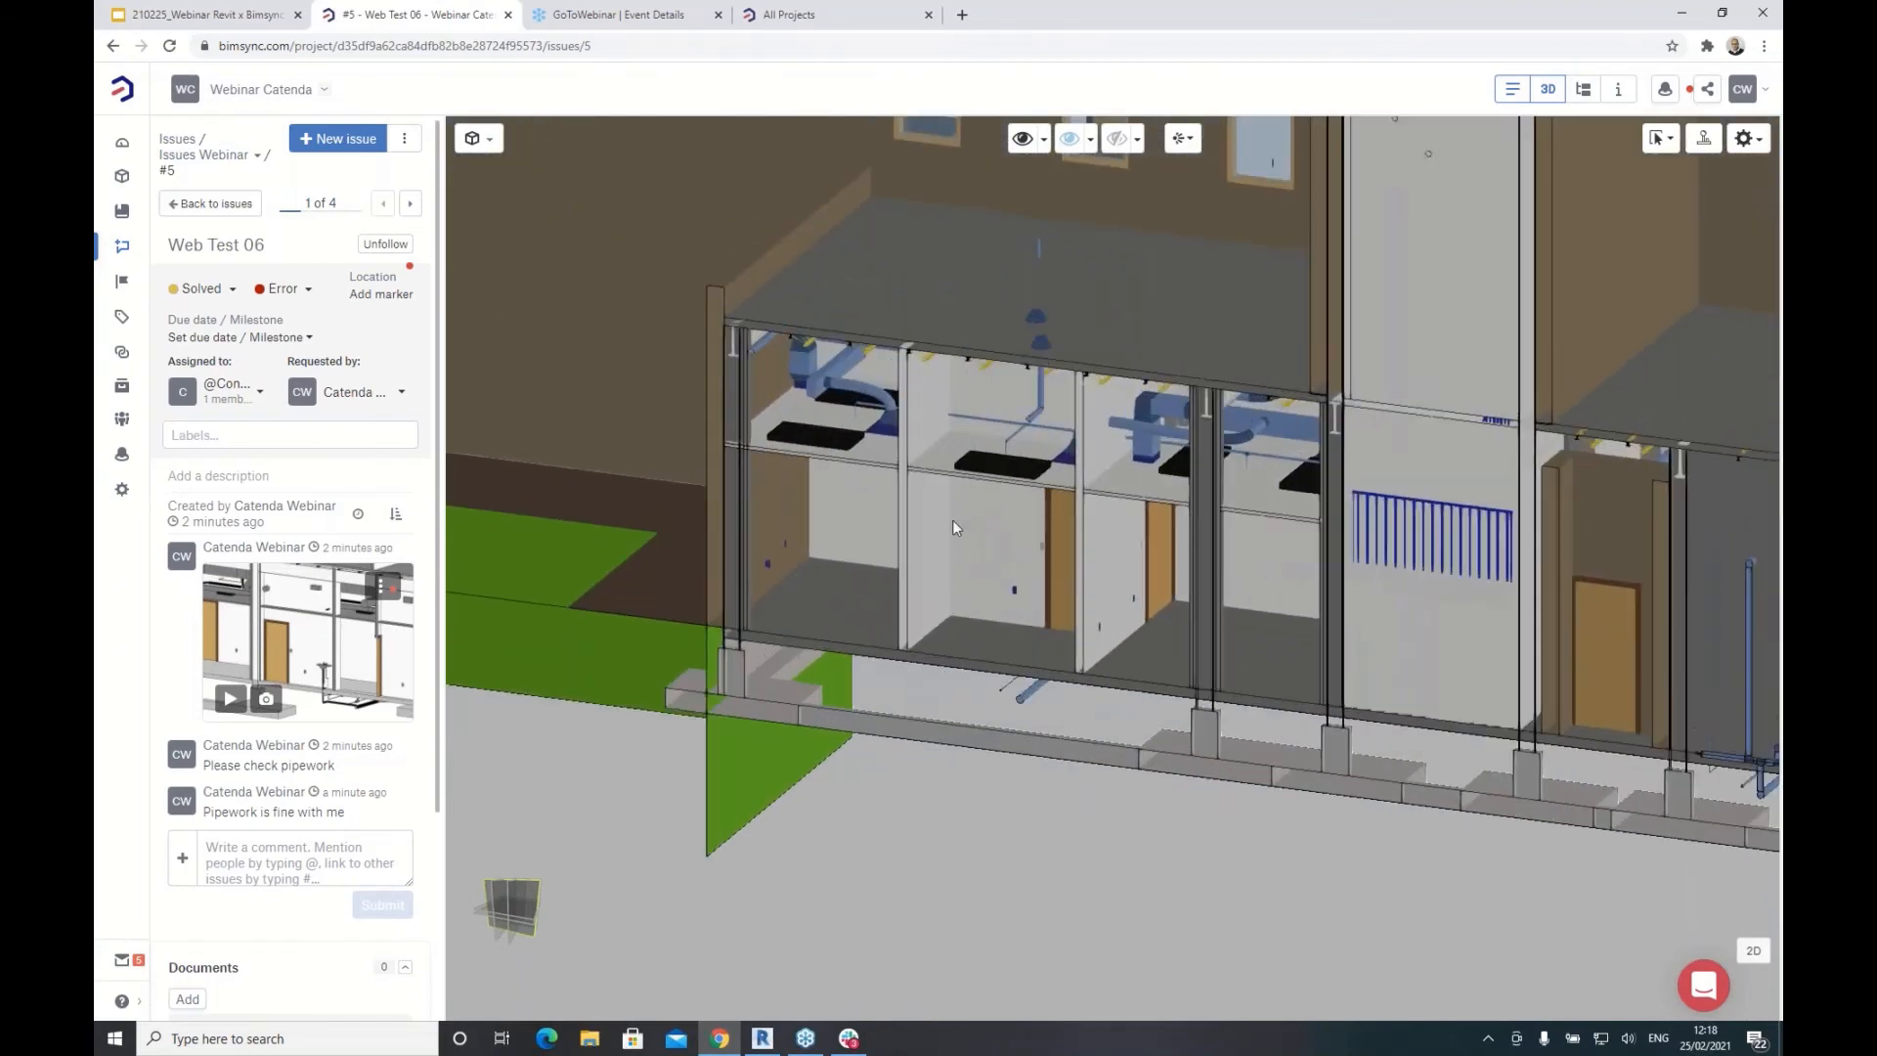
{"action": "scroll", "coordinate": [888, 533], "scroll_direction": "up", "scroll_amount": 3}
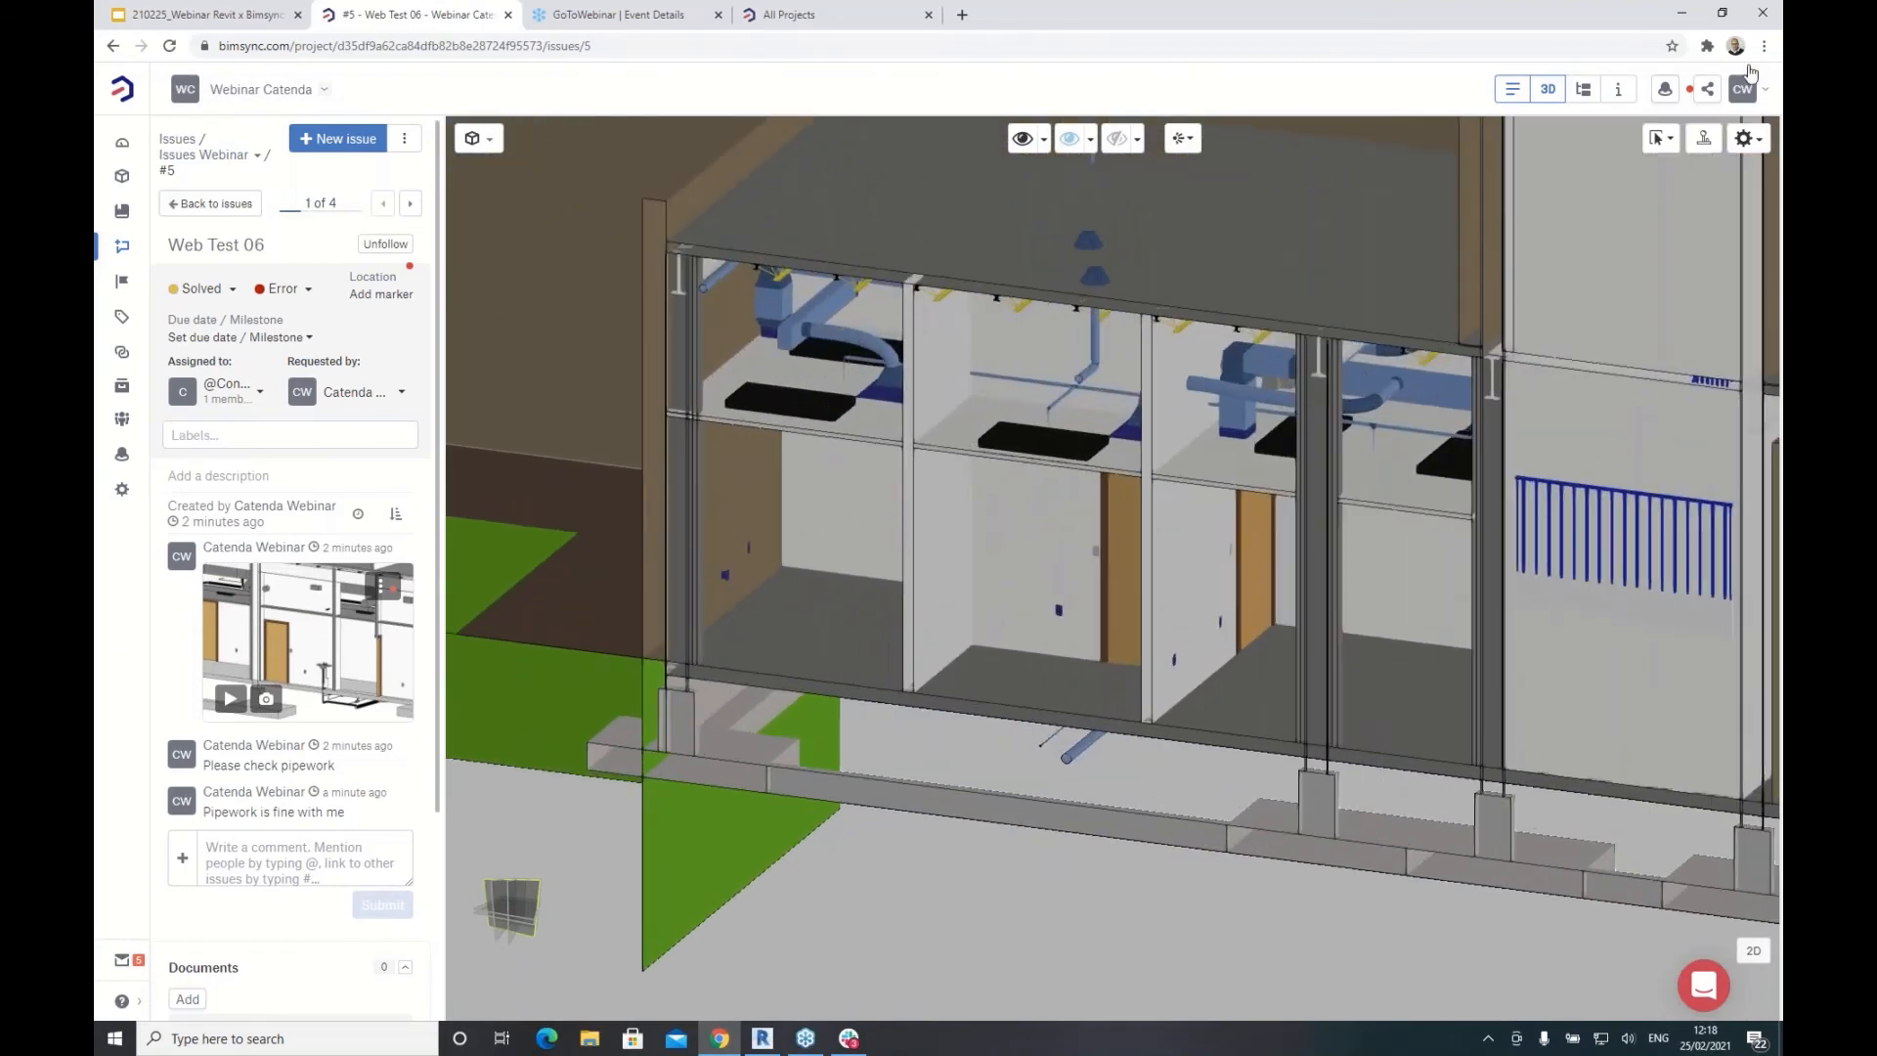
{"action": "left_click", "coordinate": [213, 206]}
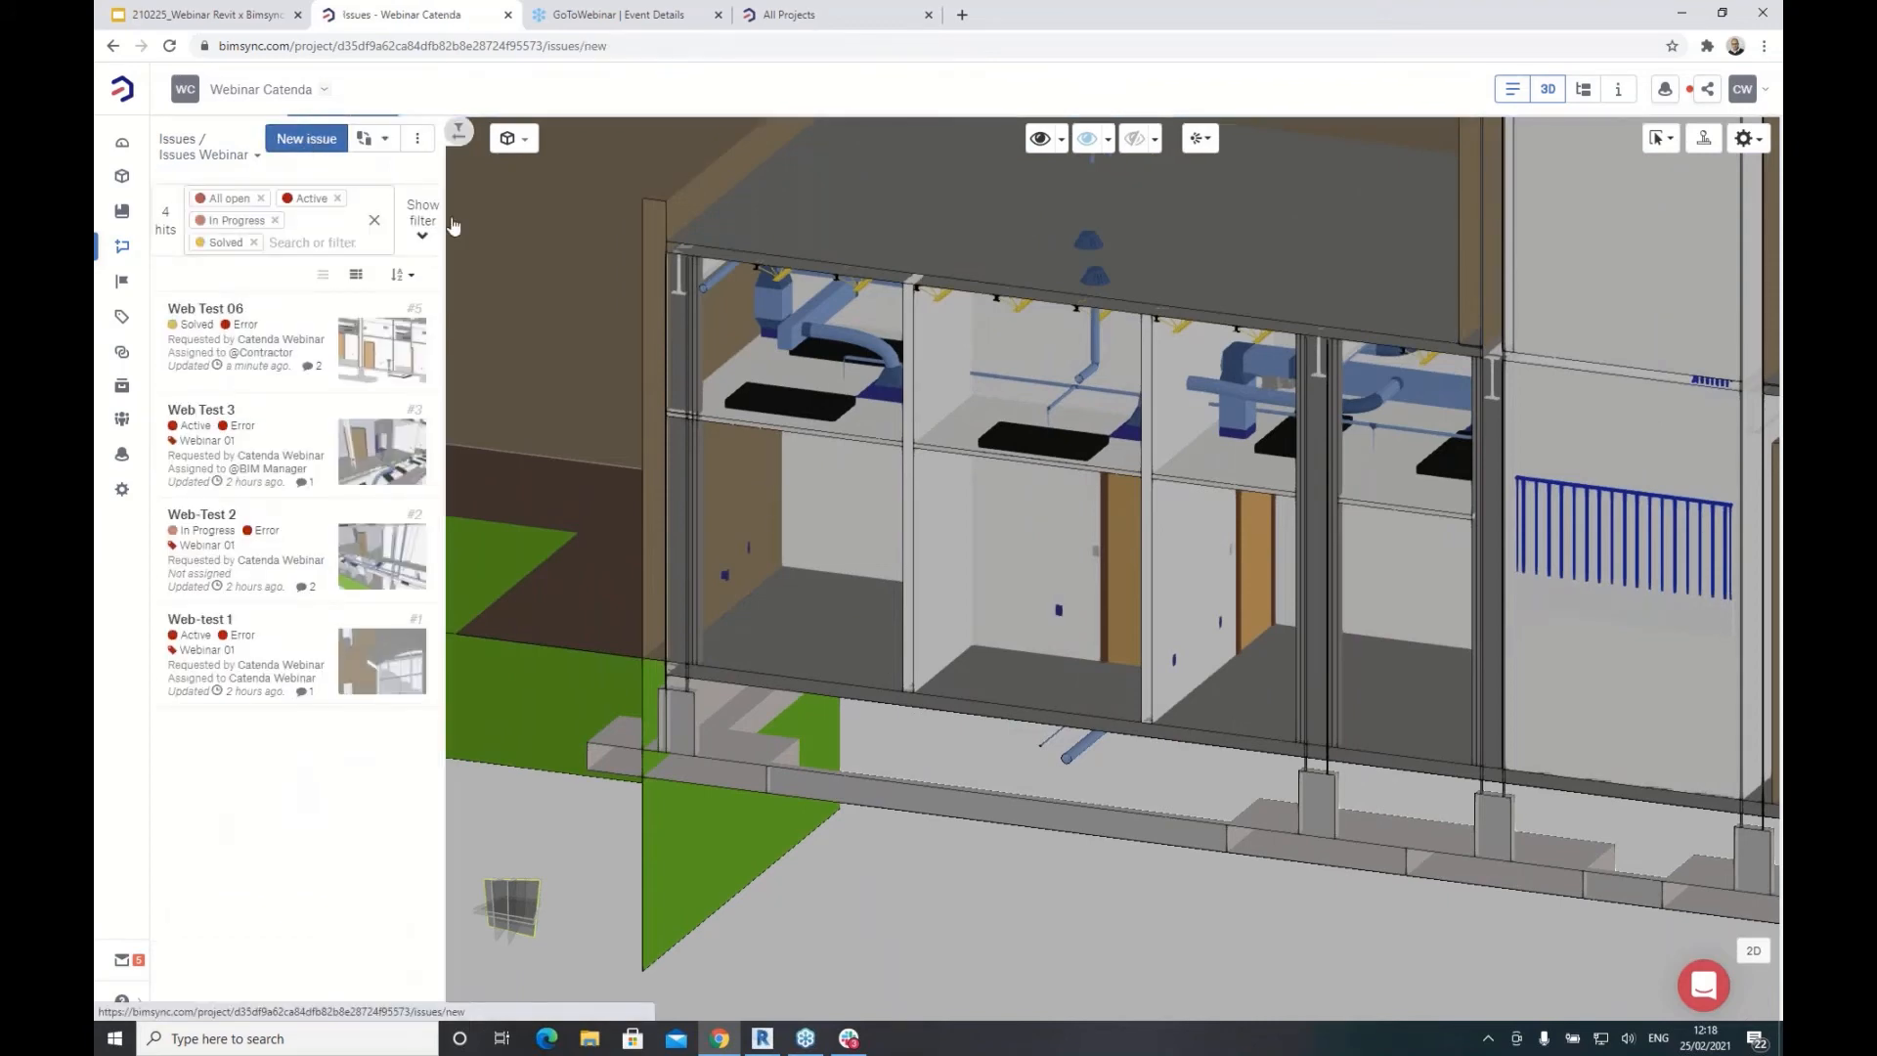
Step: Create the Bimsync web issue 'Web Test 07' assigned to BIM Manager, then return to Revit
{"action": "left_click", "coordinate": [309, 140]}
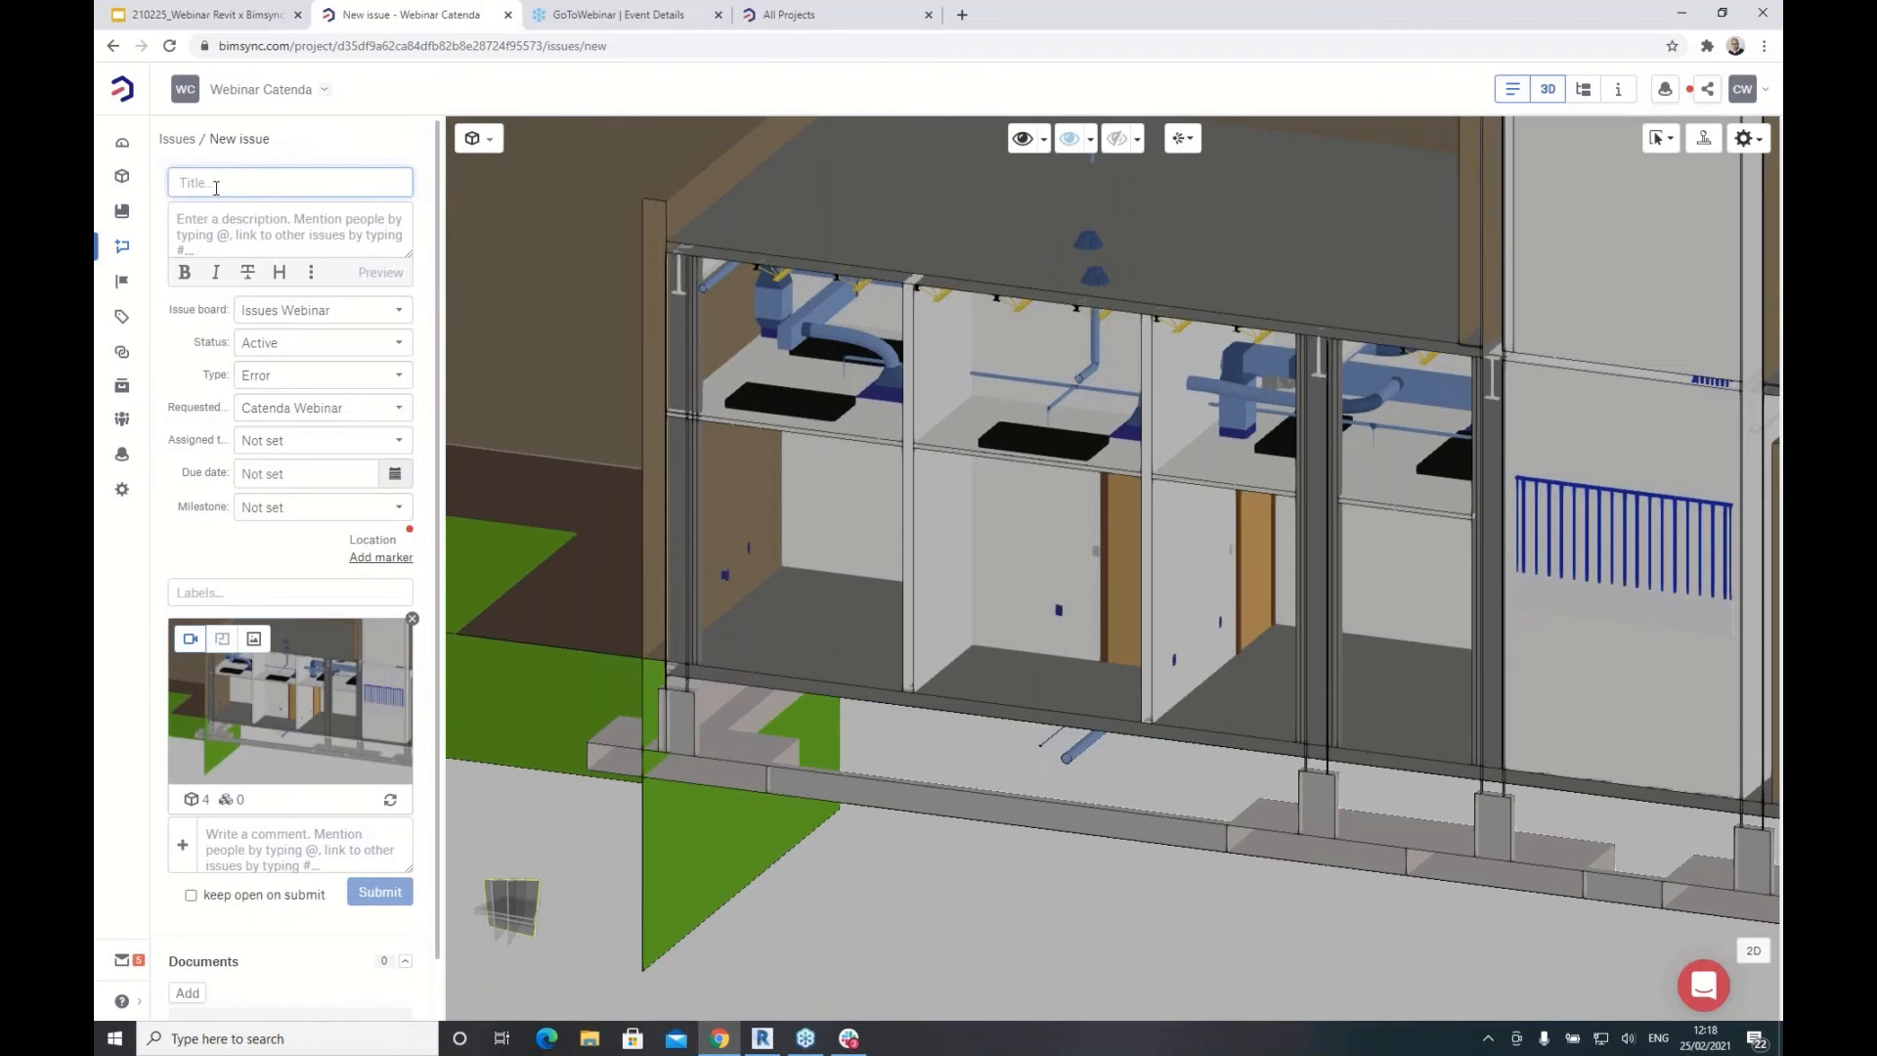
{"action": "type", "text": "Web"}
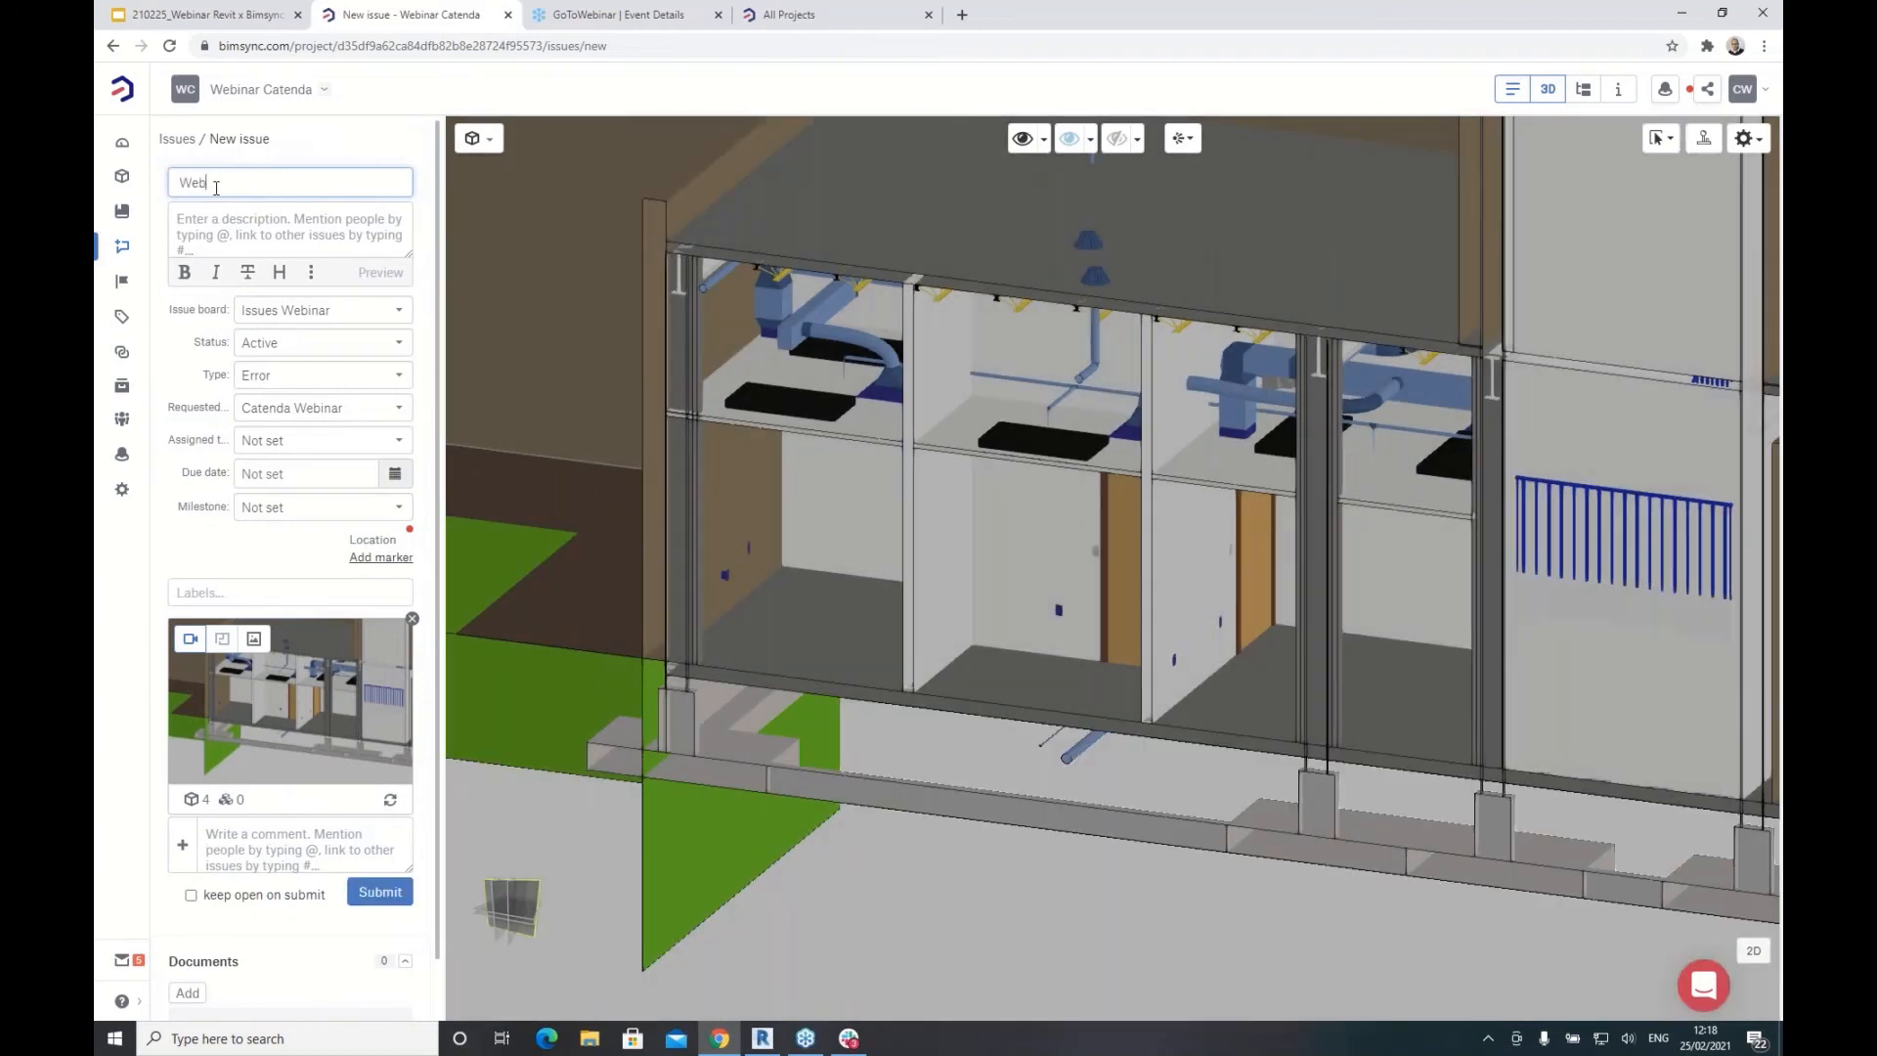
{"action": "type", "text": " Test 07"}
{"action": "left_click", "coordinate": [316, 446]}
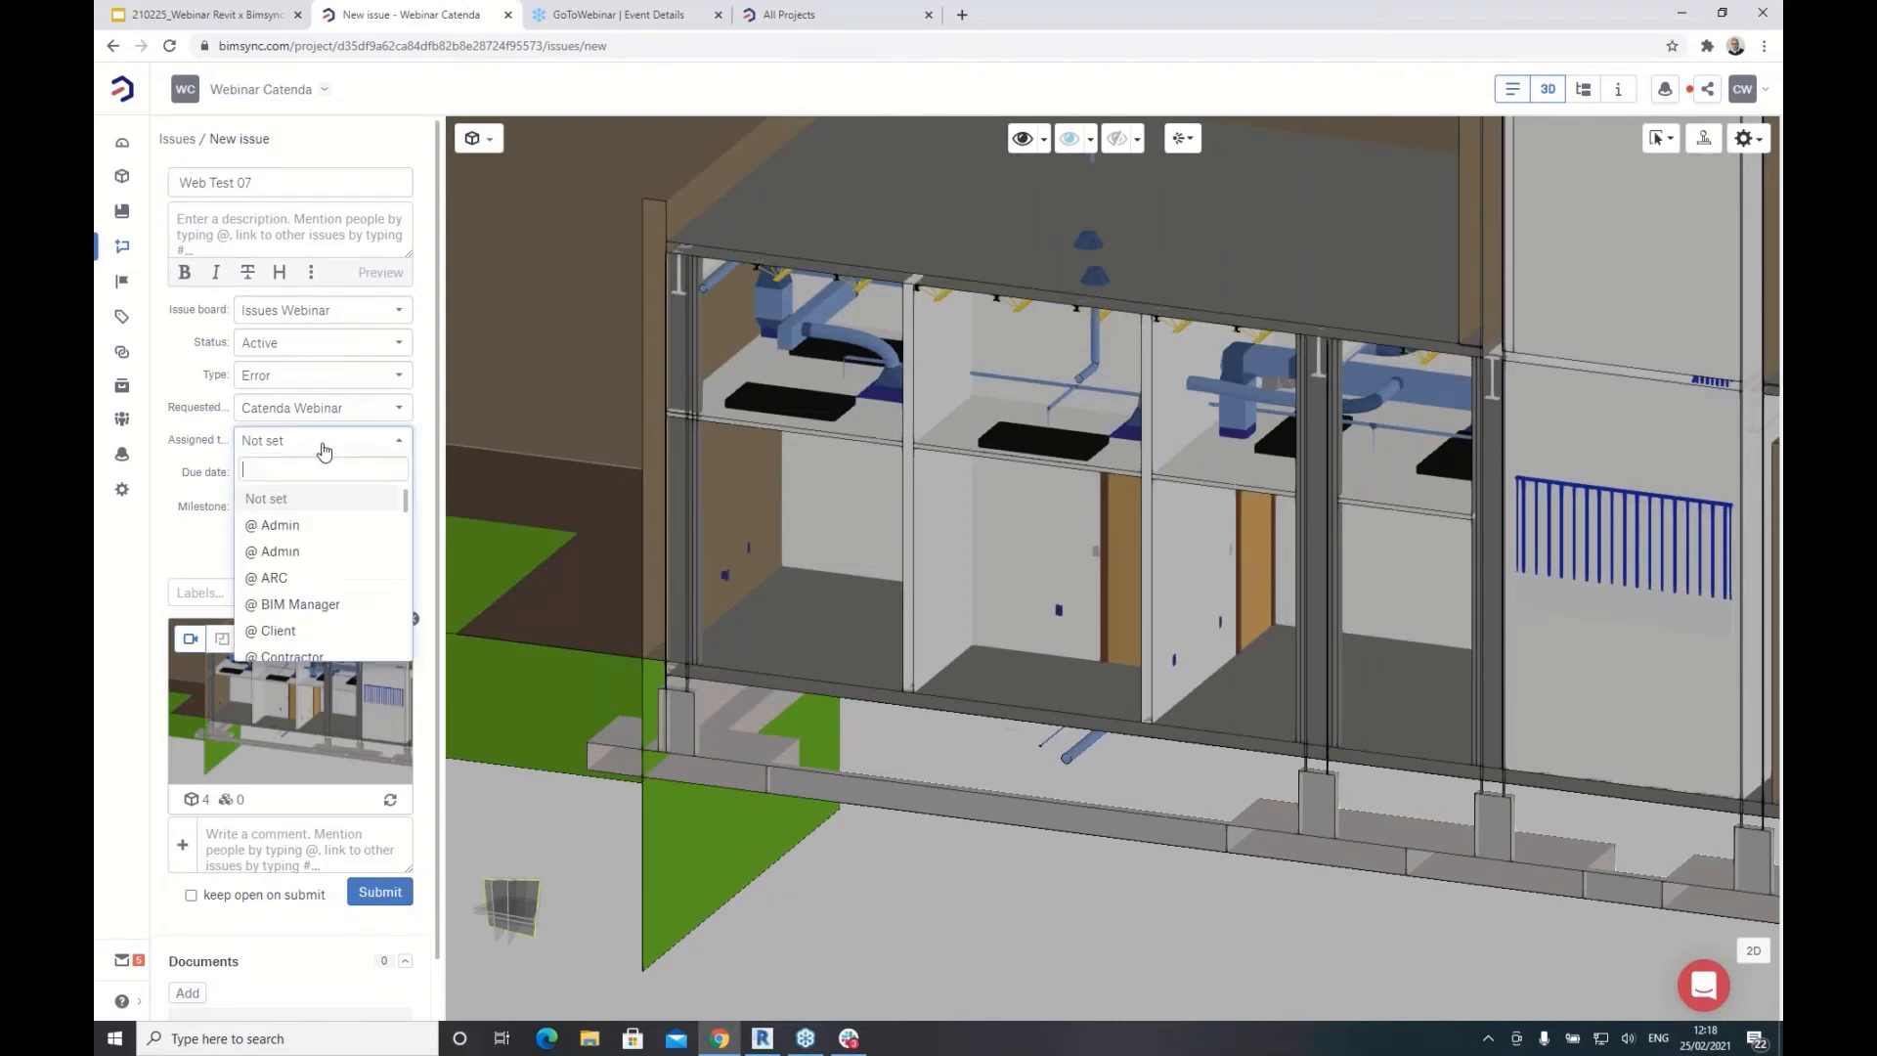
{"action": "scroll", "coordinate": [318, 557], "scroll_direction": "down", "scroll_amount": 2}
{"action": "left_click", "coordinate": [293, 511]}
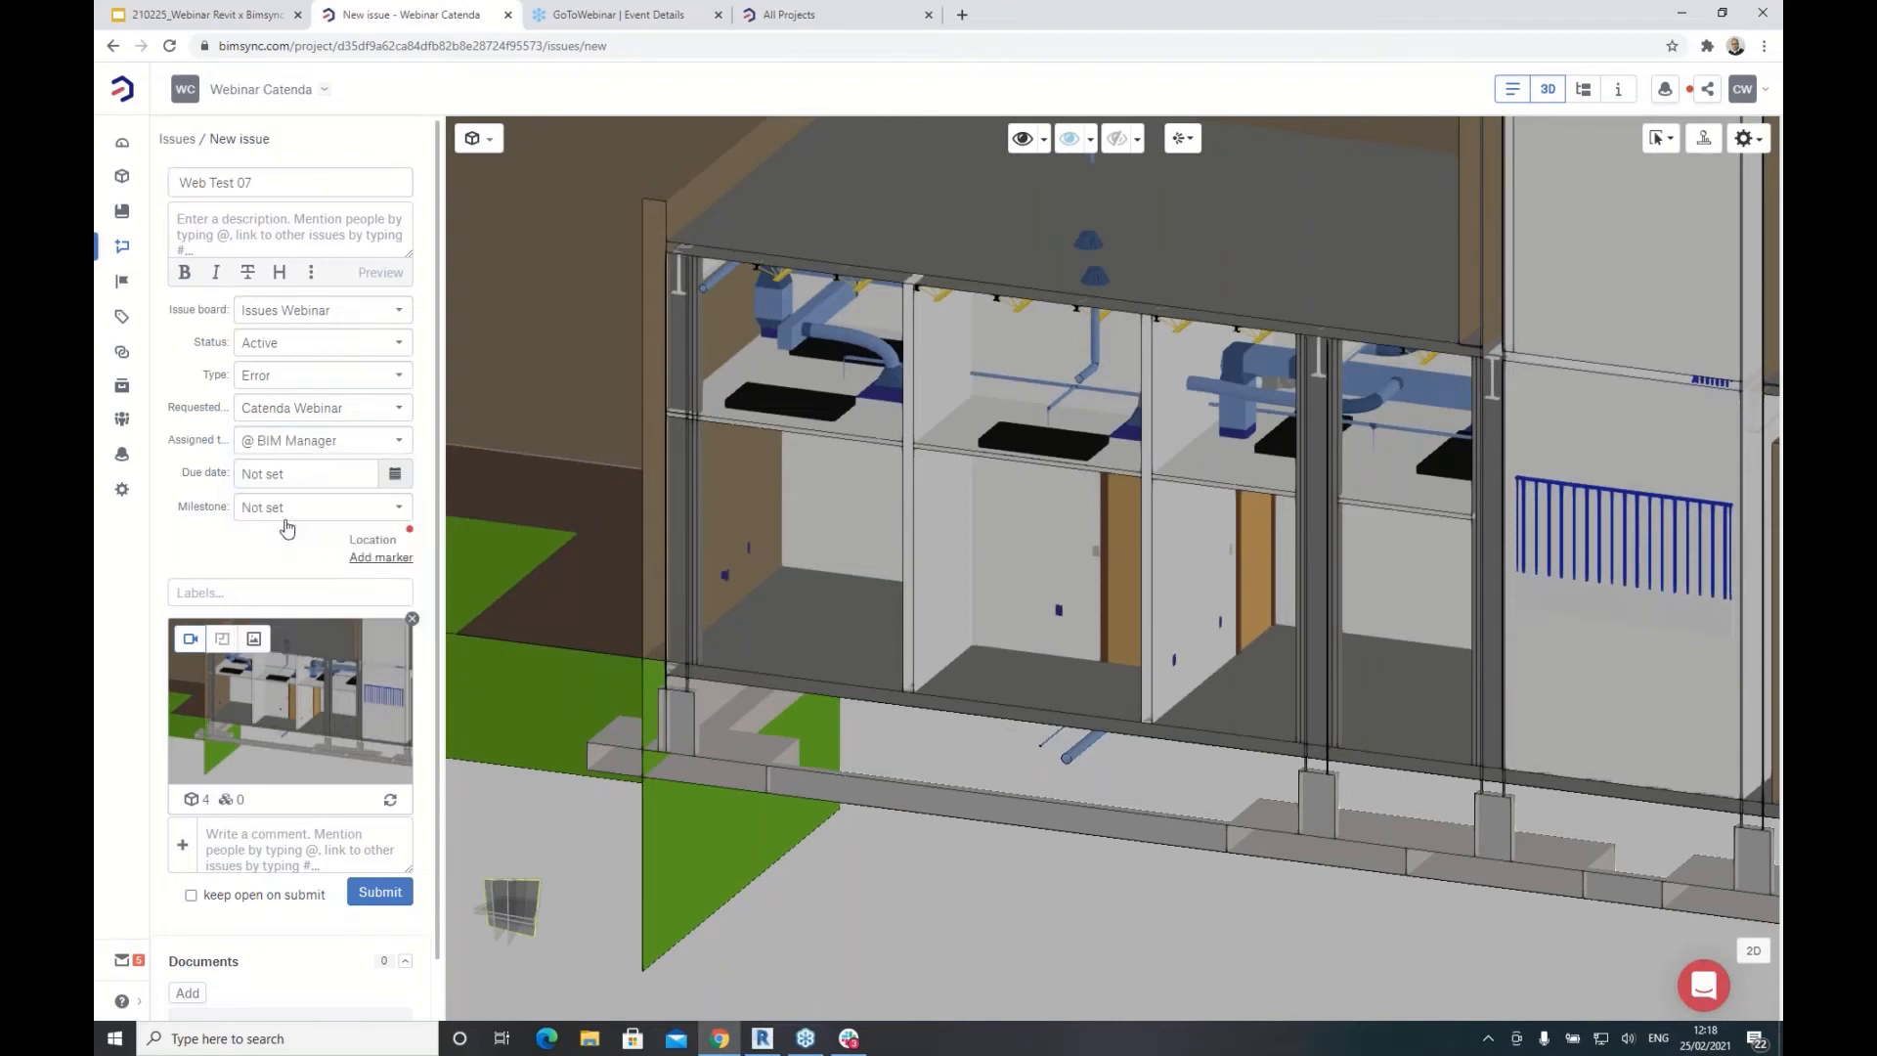
{"action": "left_click", "coordinate": [380, 891]}
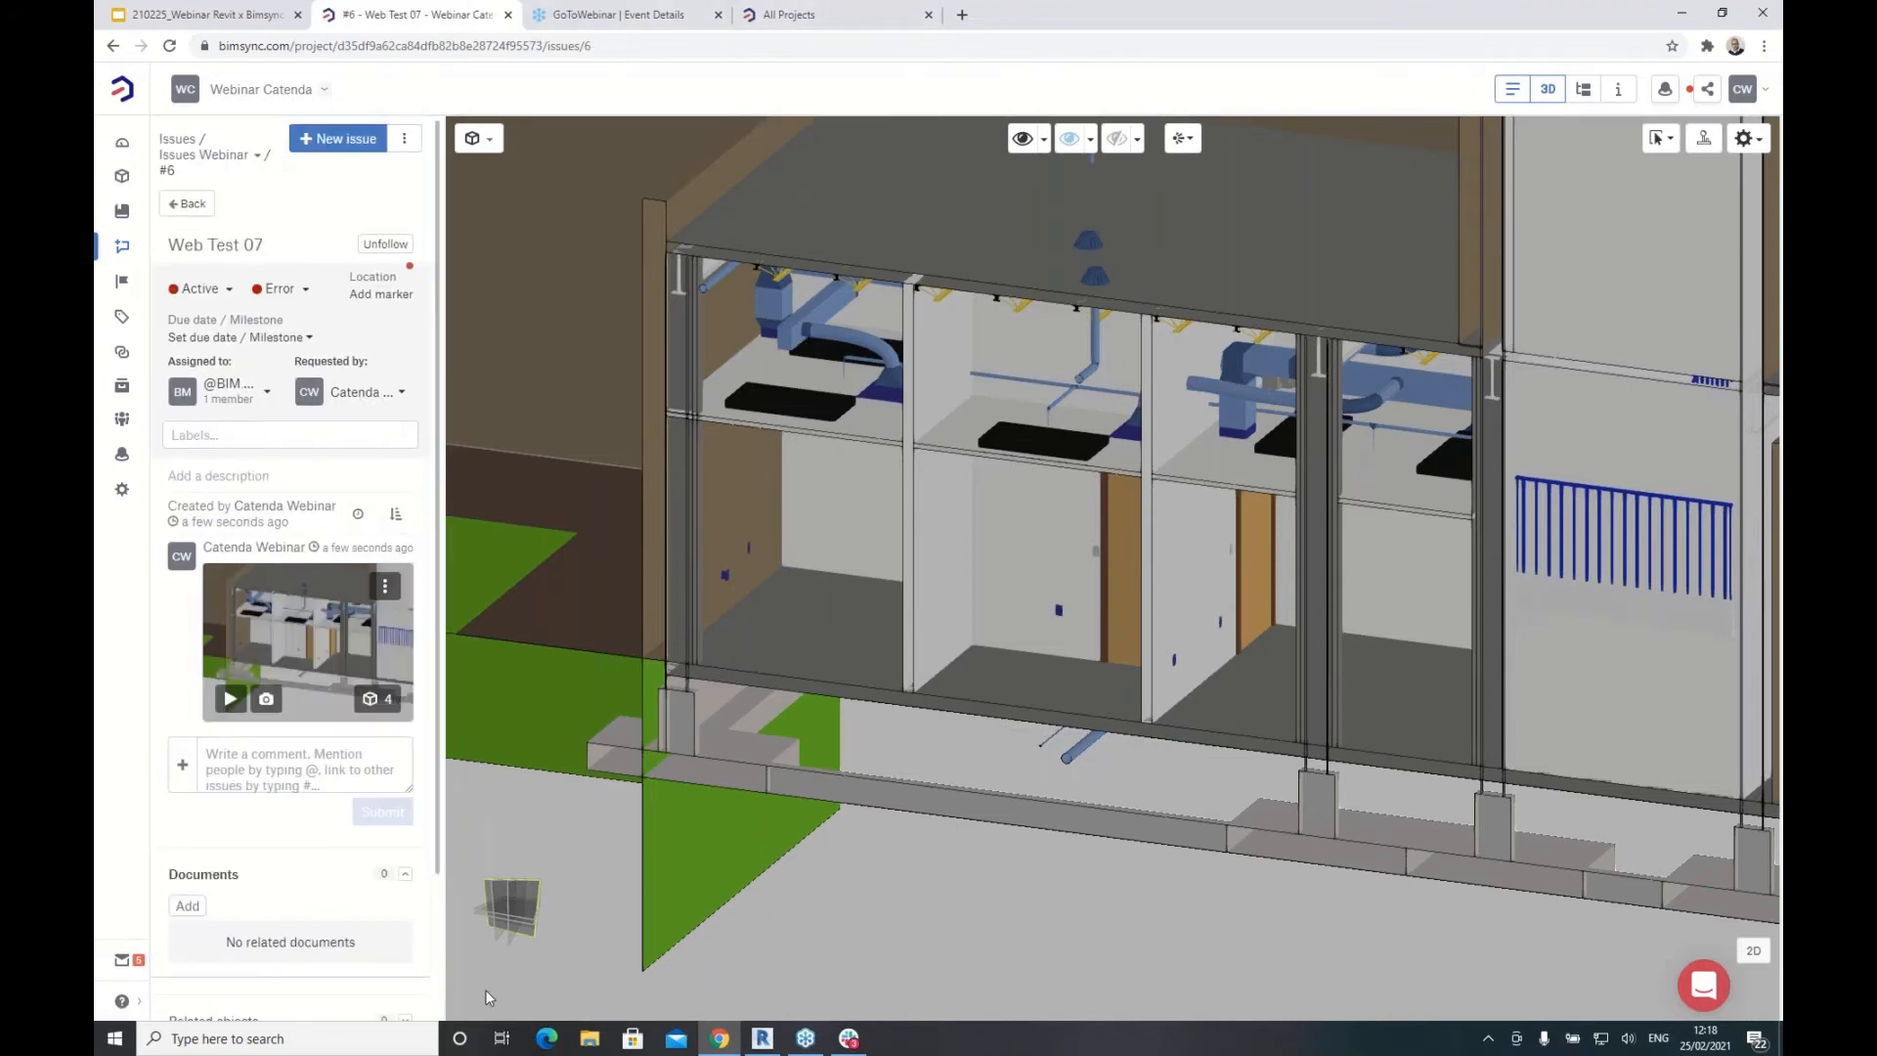
{"action": "left_click", "coordinate": [763, 1039]}
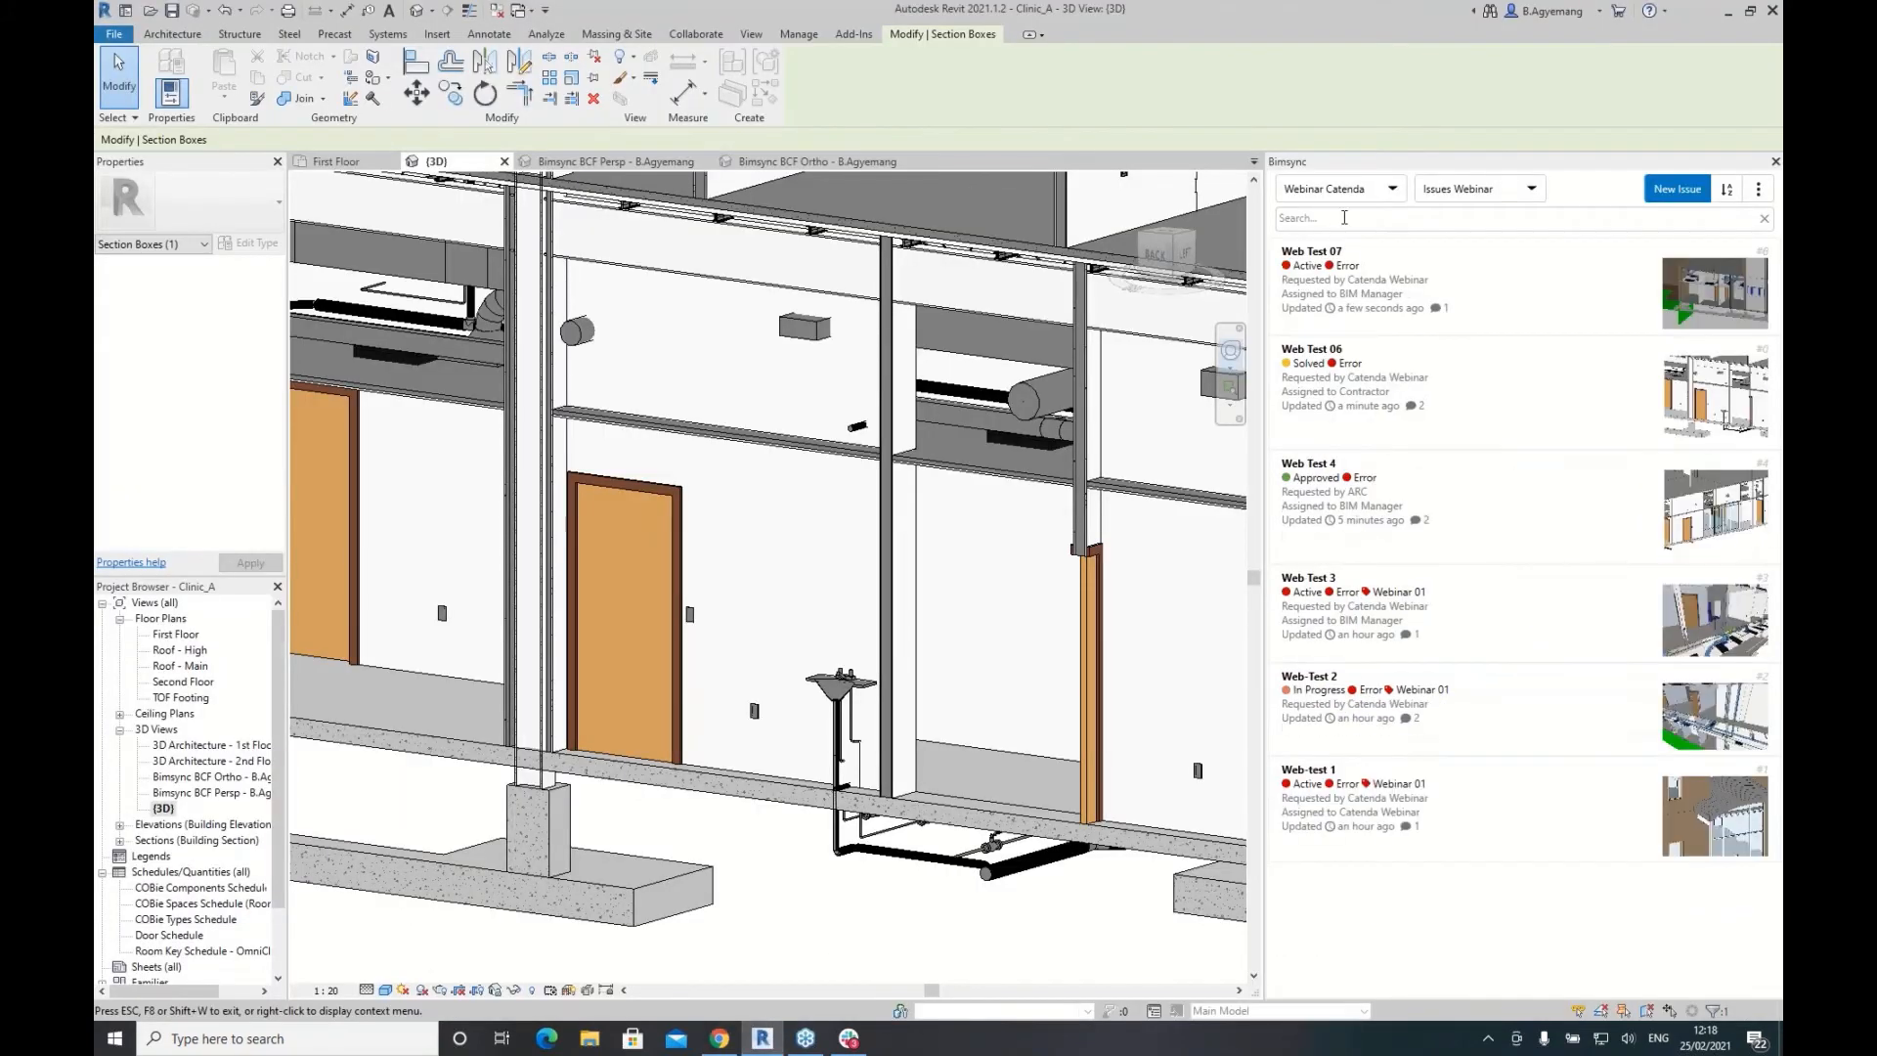
Step: Open the Web Test 07 issue in Revit's Bimsync panel and load its snapshot viewpoint
{"action": "left_click", "coordinate": [1474, 280]}
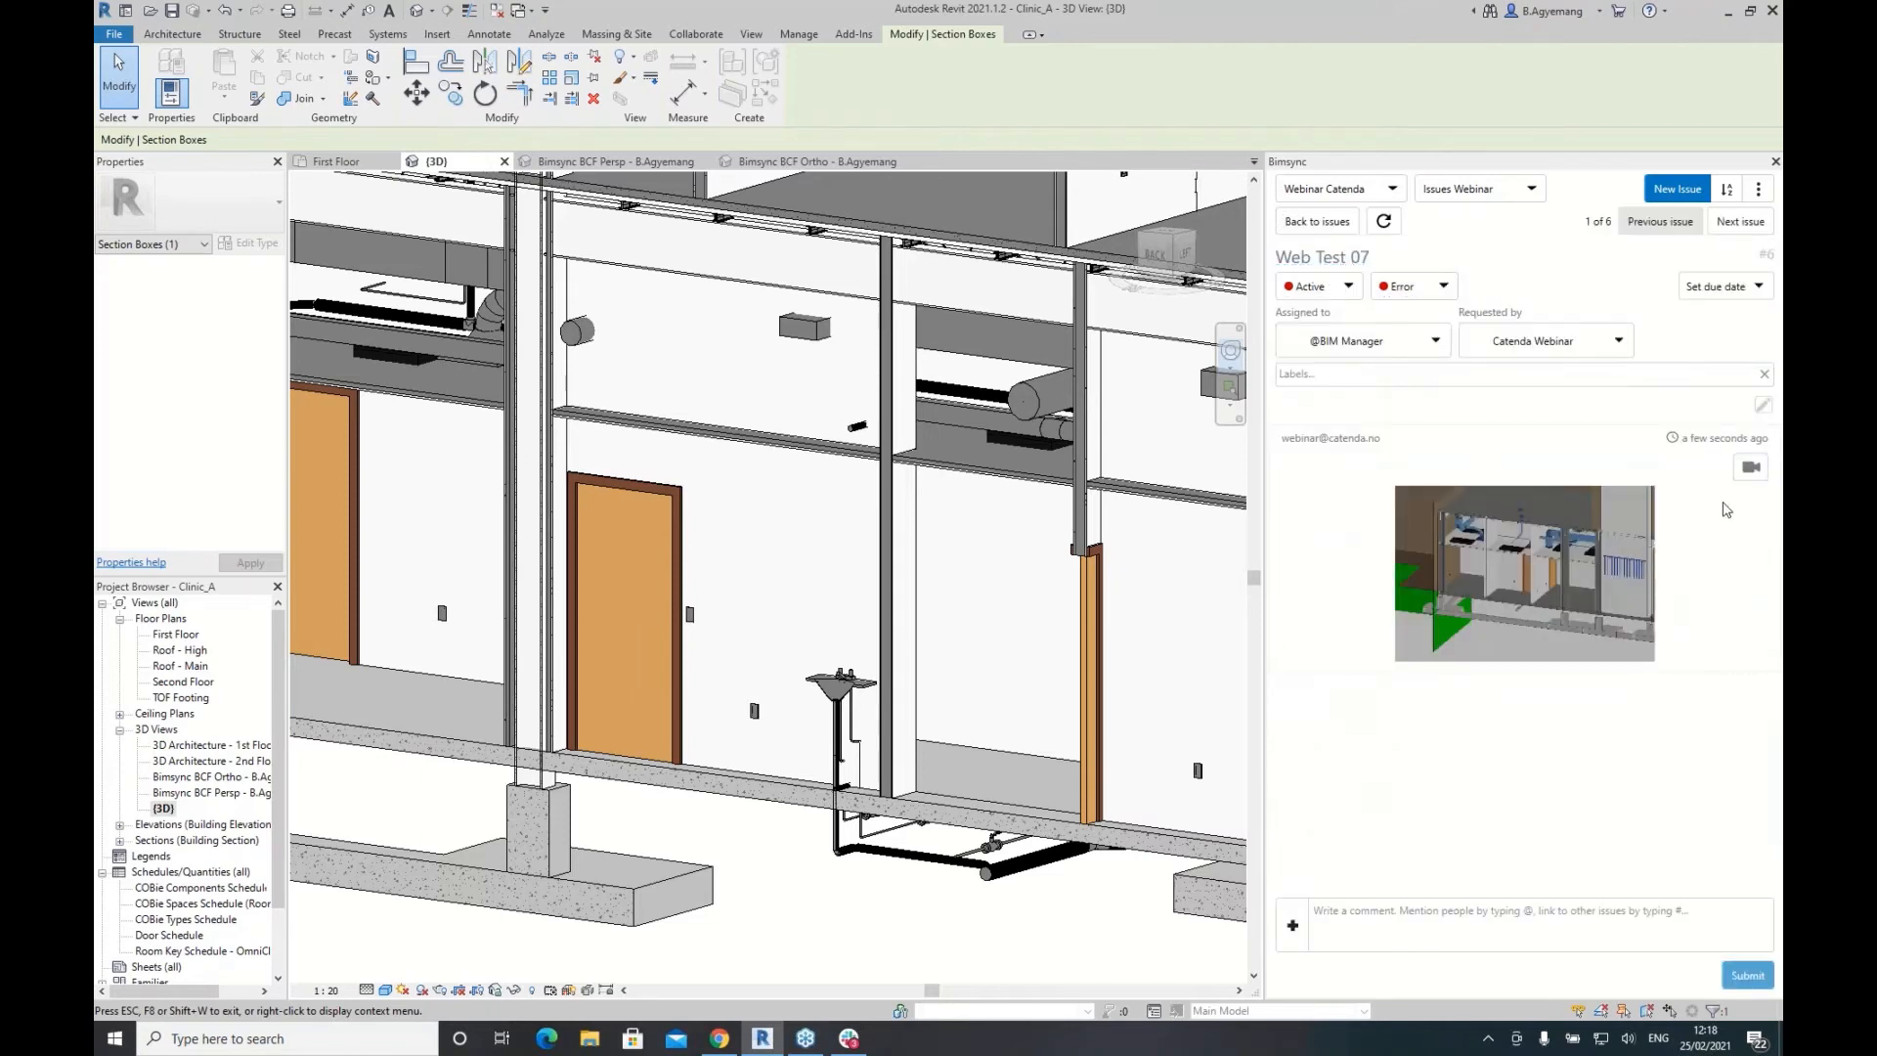
{"action": "left_click", "coordinate": [1750, 468]}
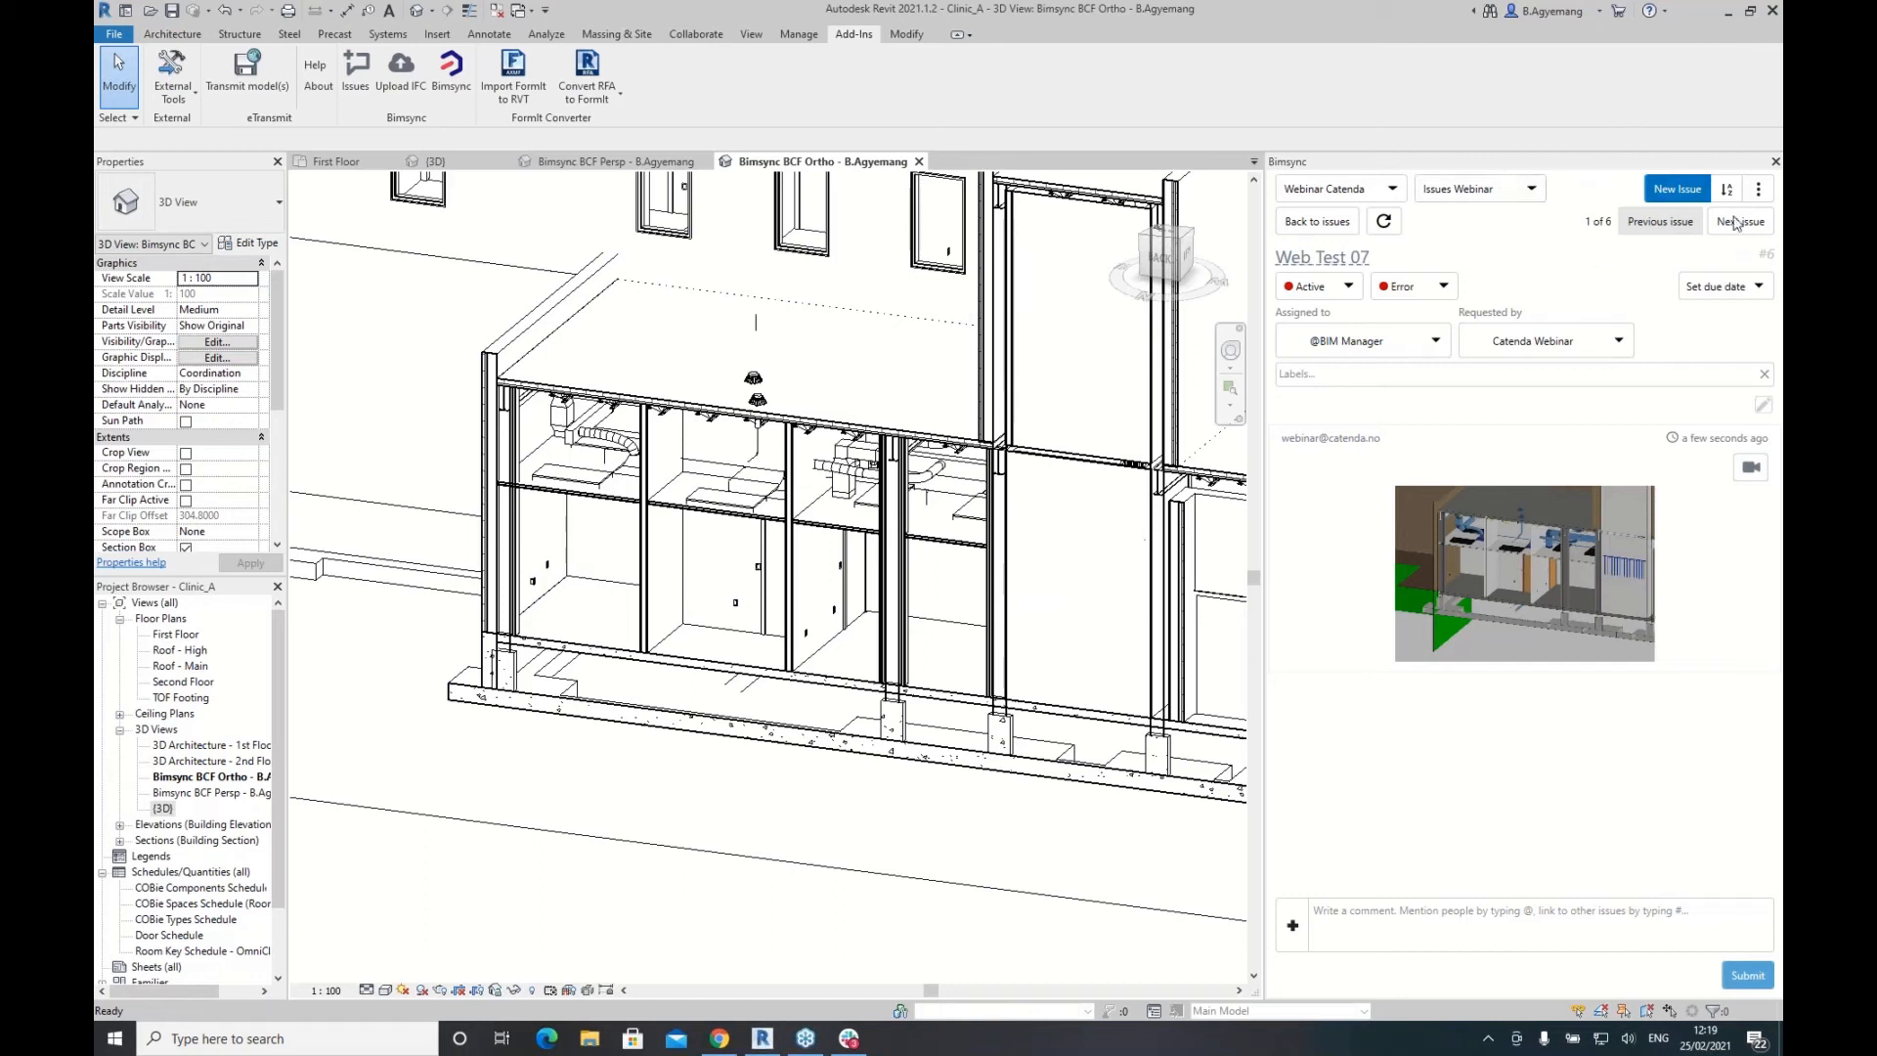
Step: Go back to the issue list, open the default {3D} view and uncheck its Section Box
{"action": "left_click", "coordinate": [1317, 221]}
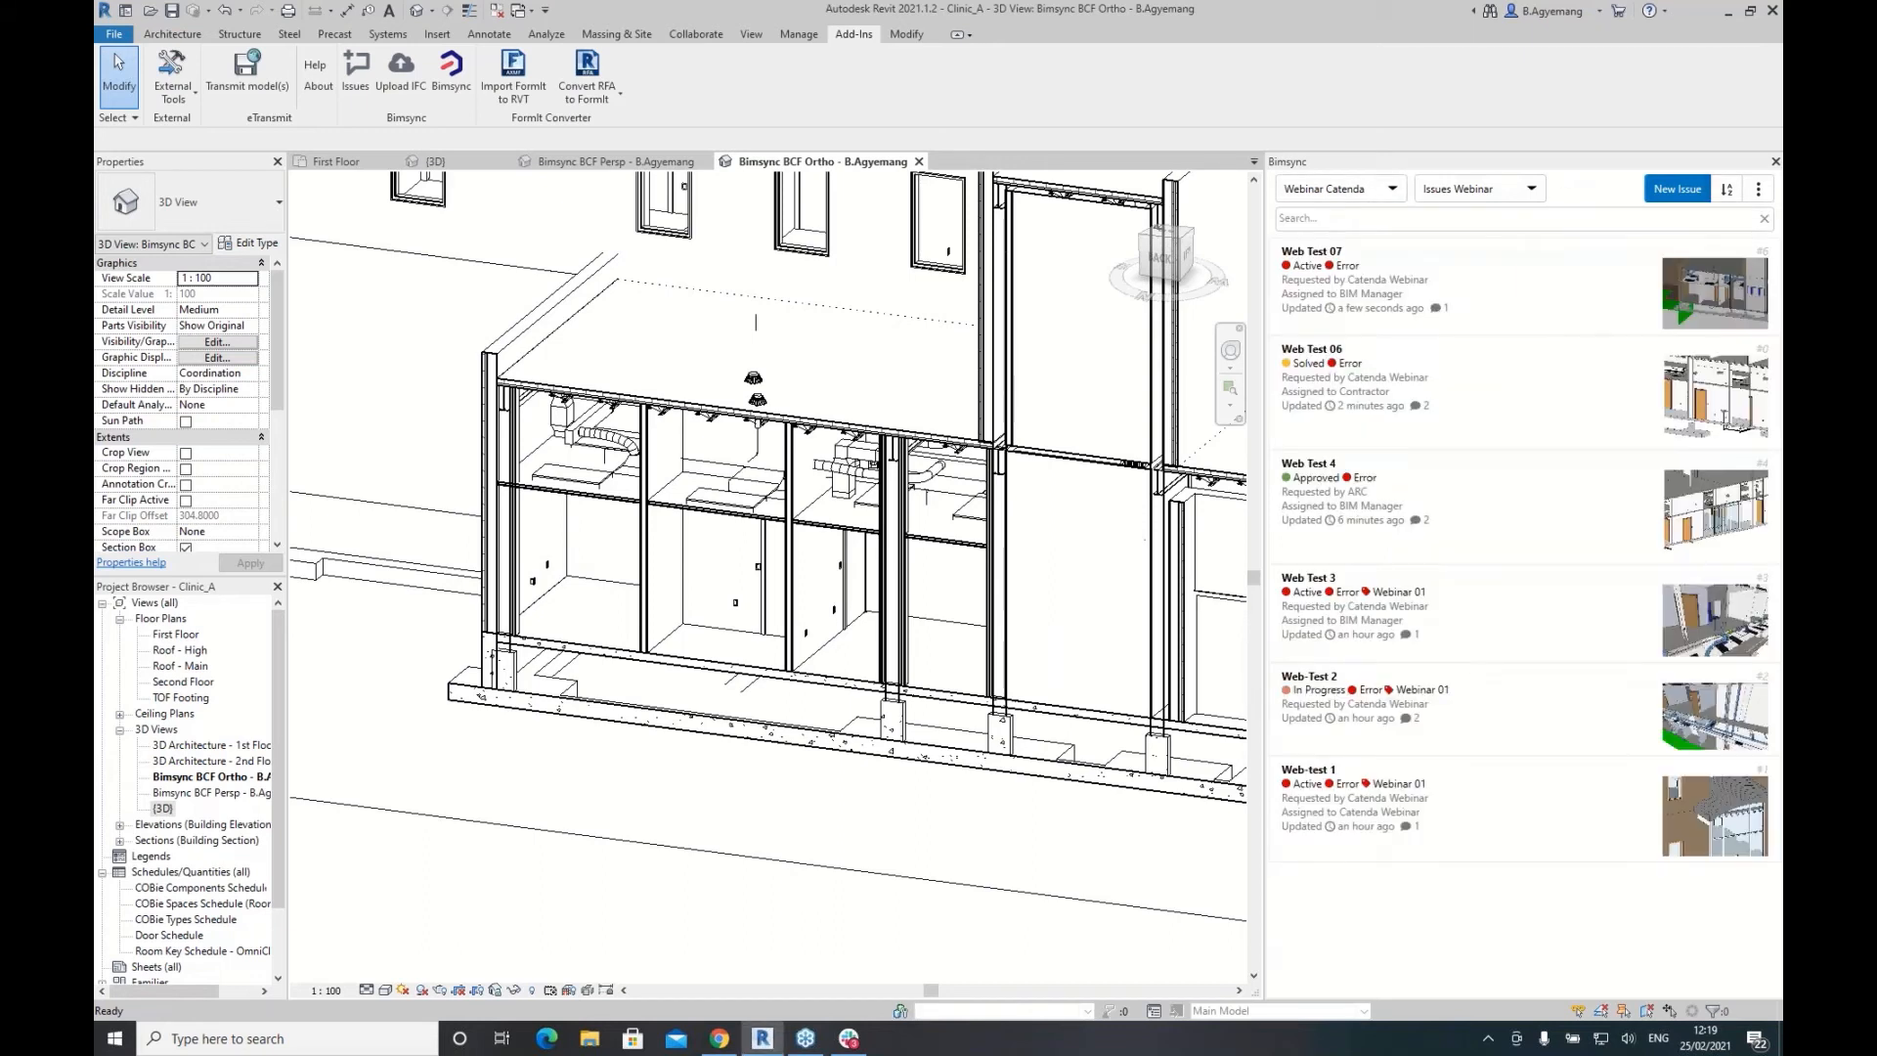
{"action": "left_click", "coordinate": [1760, 189]}
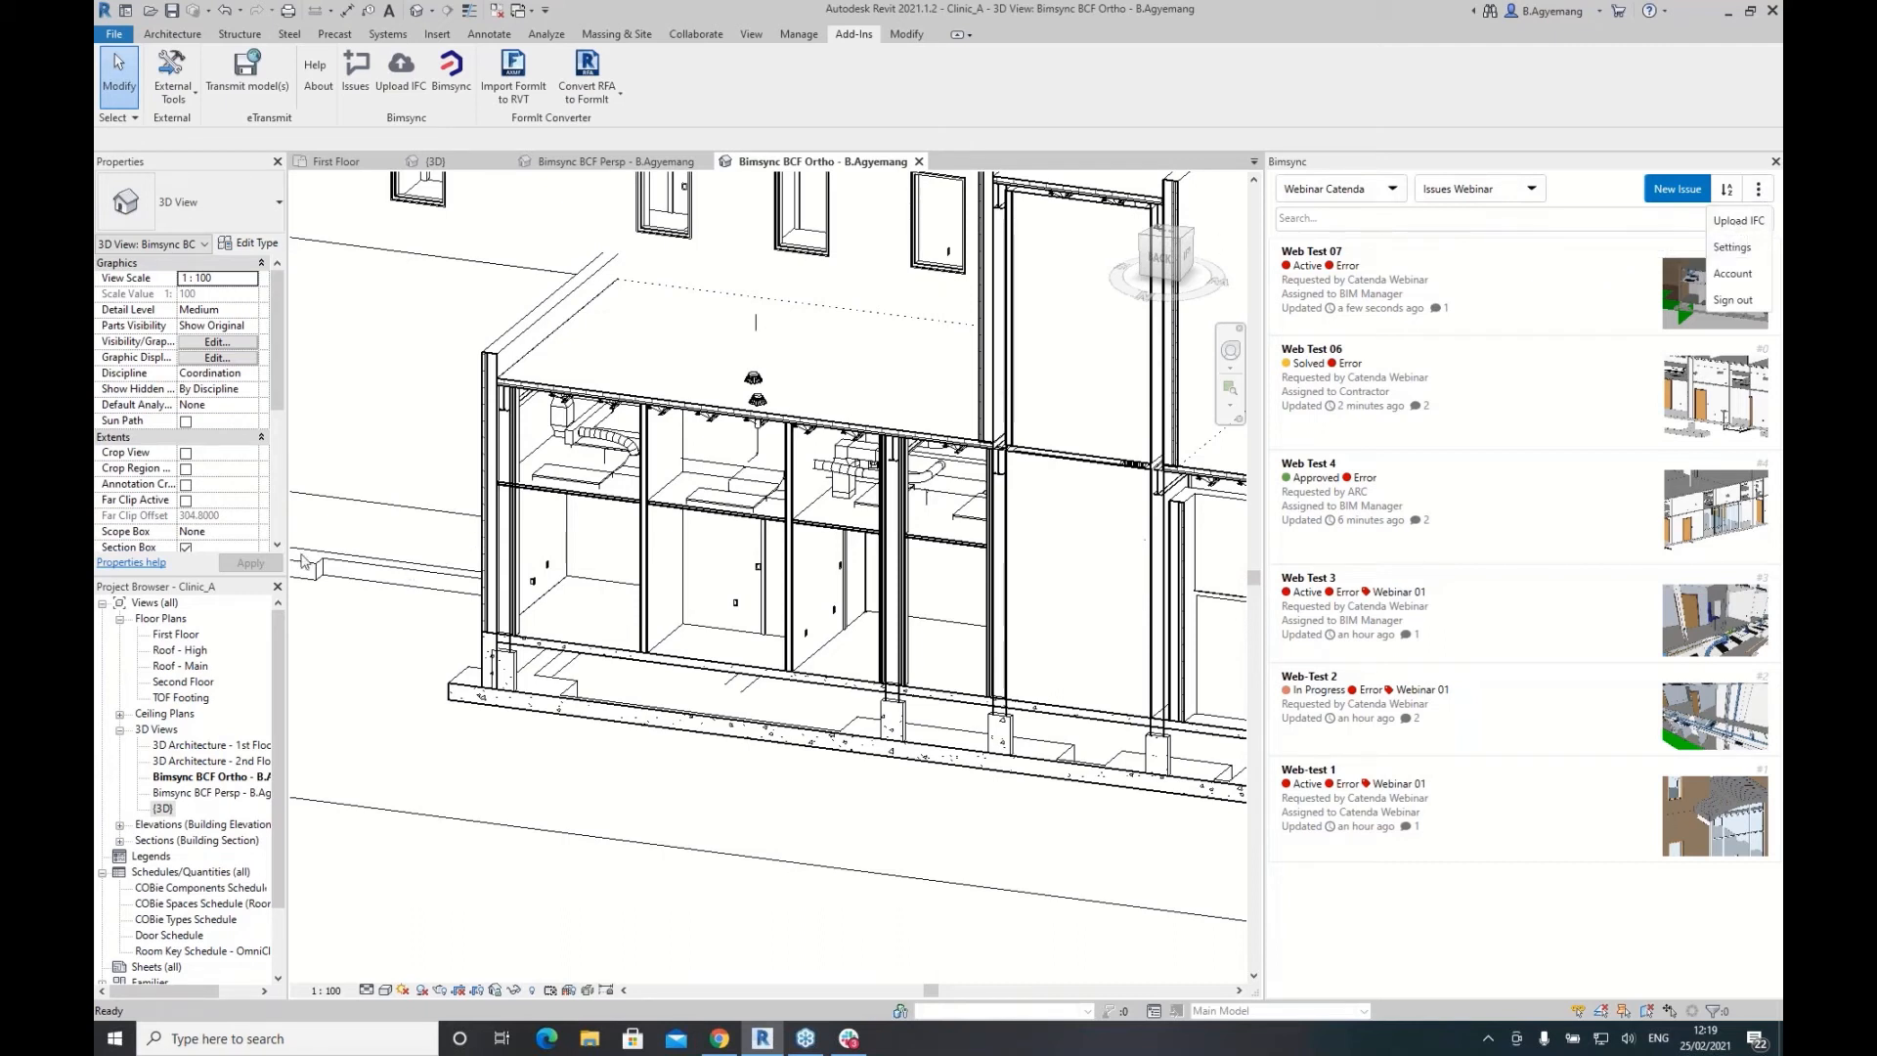
{"action": "left_click", "coordinate": [163, 810]}
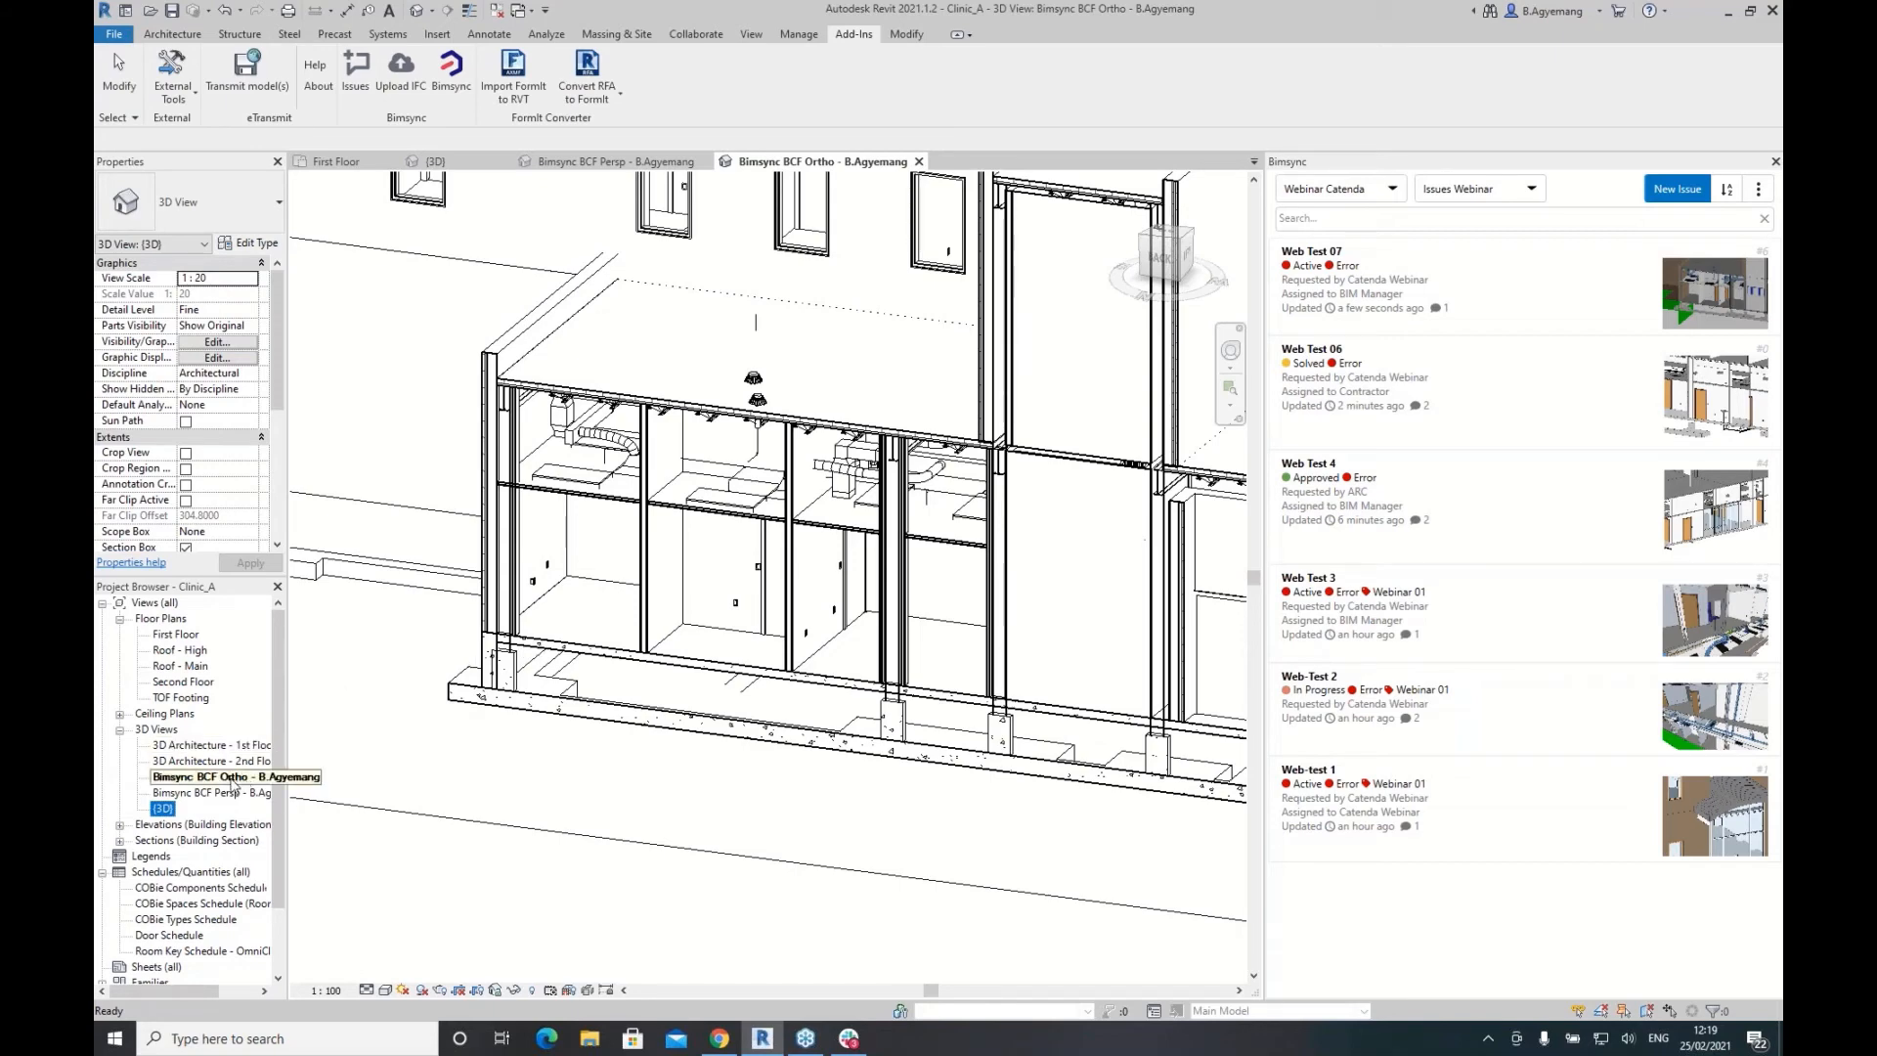
{"action": "double_click", "coordinate": [164, 809]}
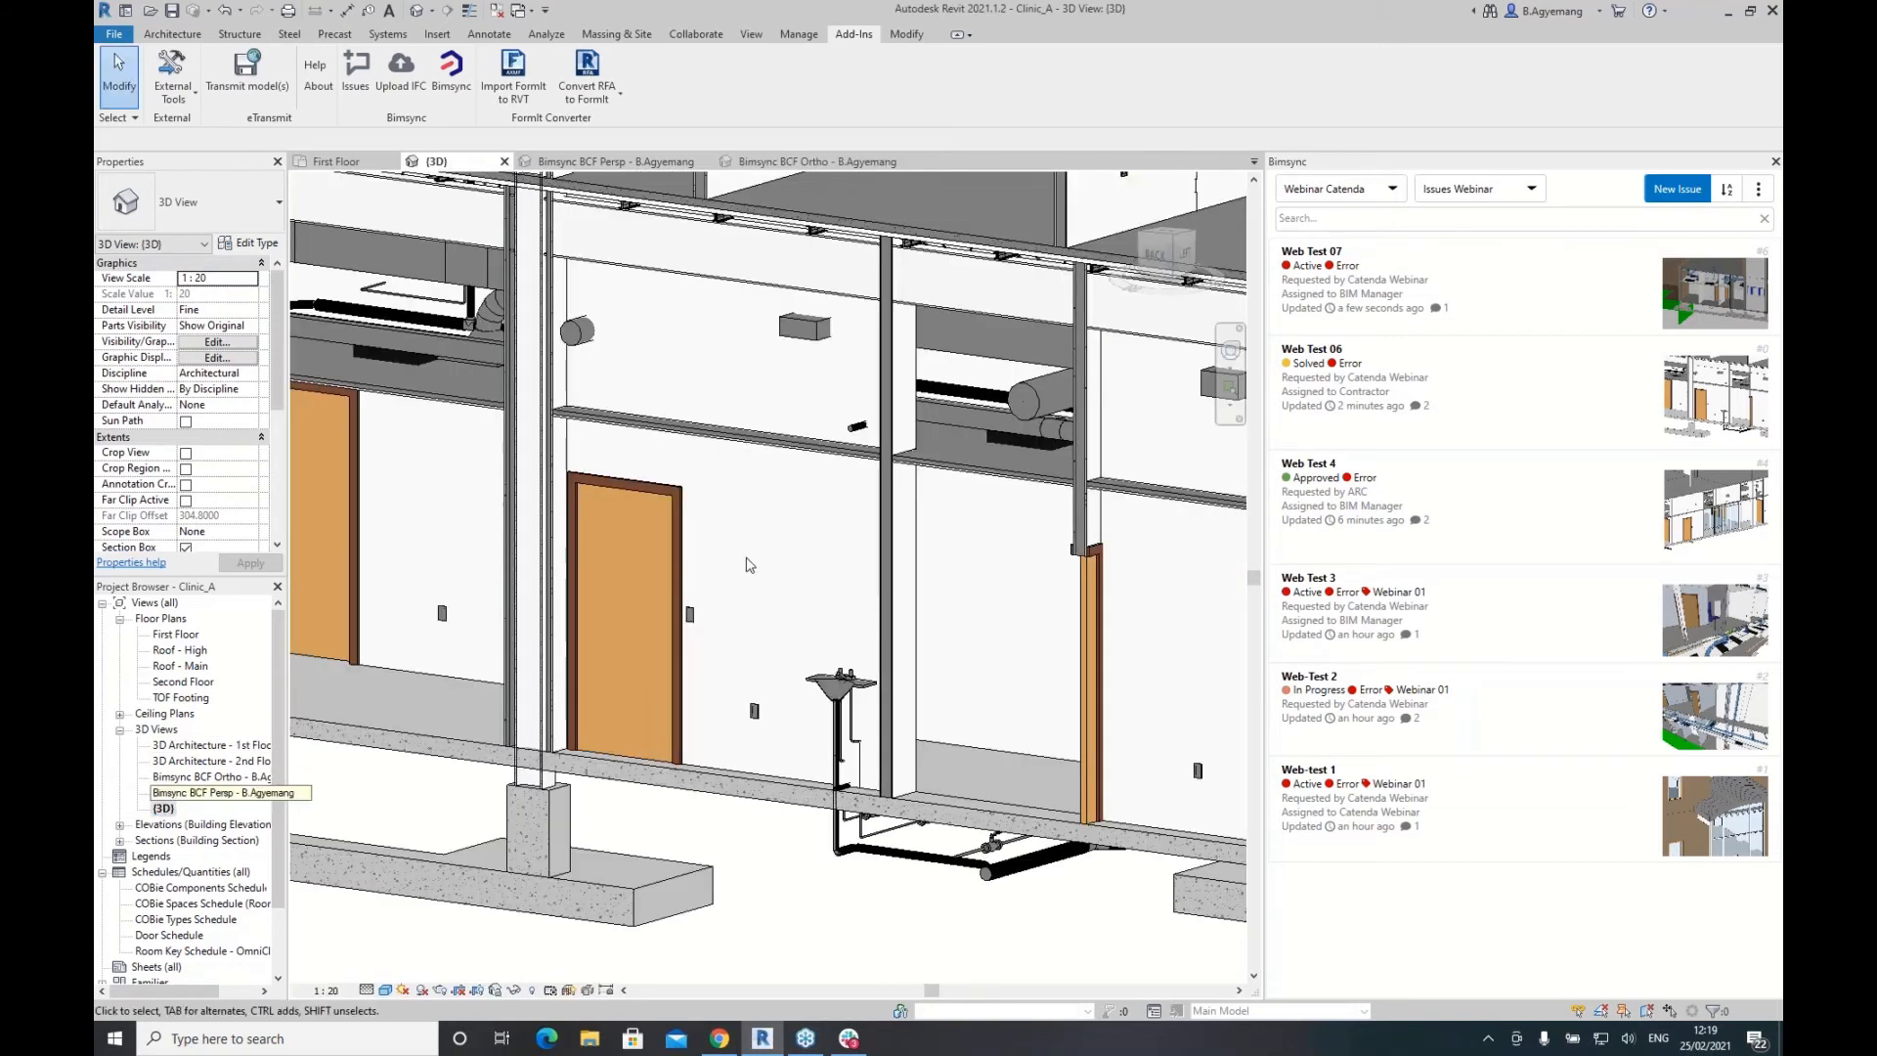
{"action": "scroll", "coordinate": [259, 449], "scroll_direction": "down", "scroll_amount": 3}
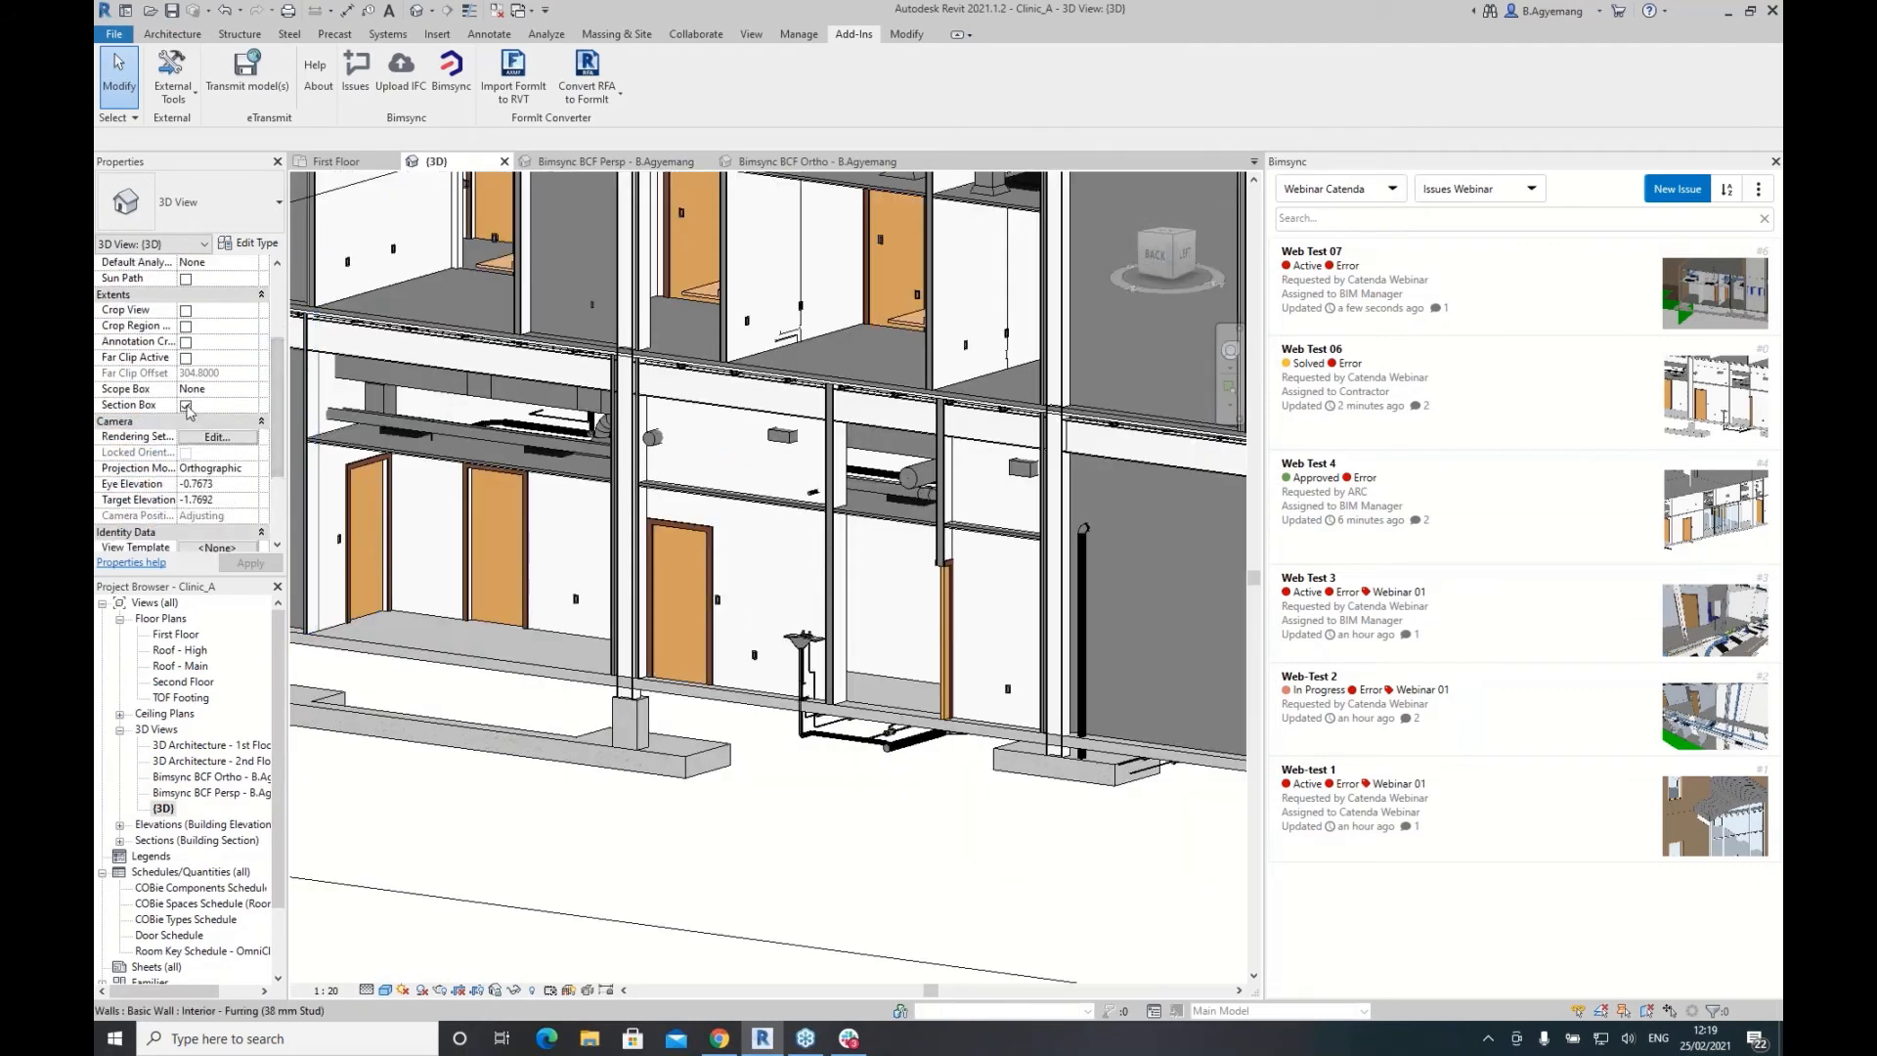
{"action": "left_click", "coordinate": [185, 406]}
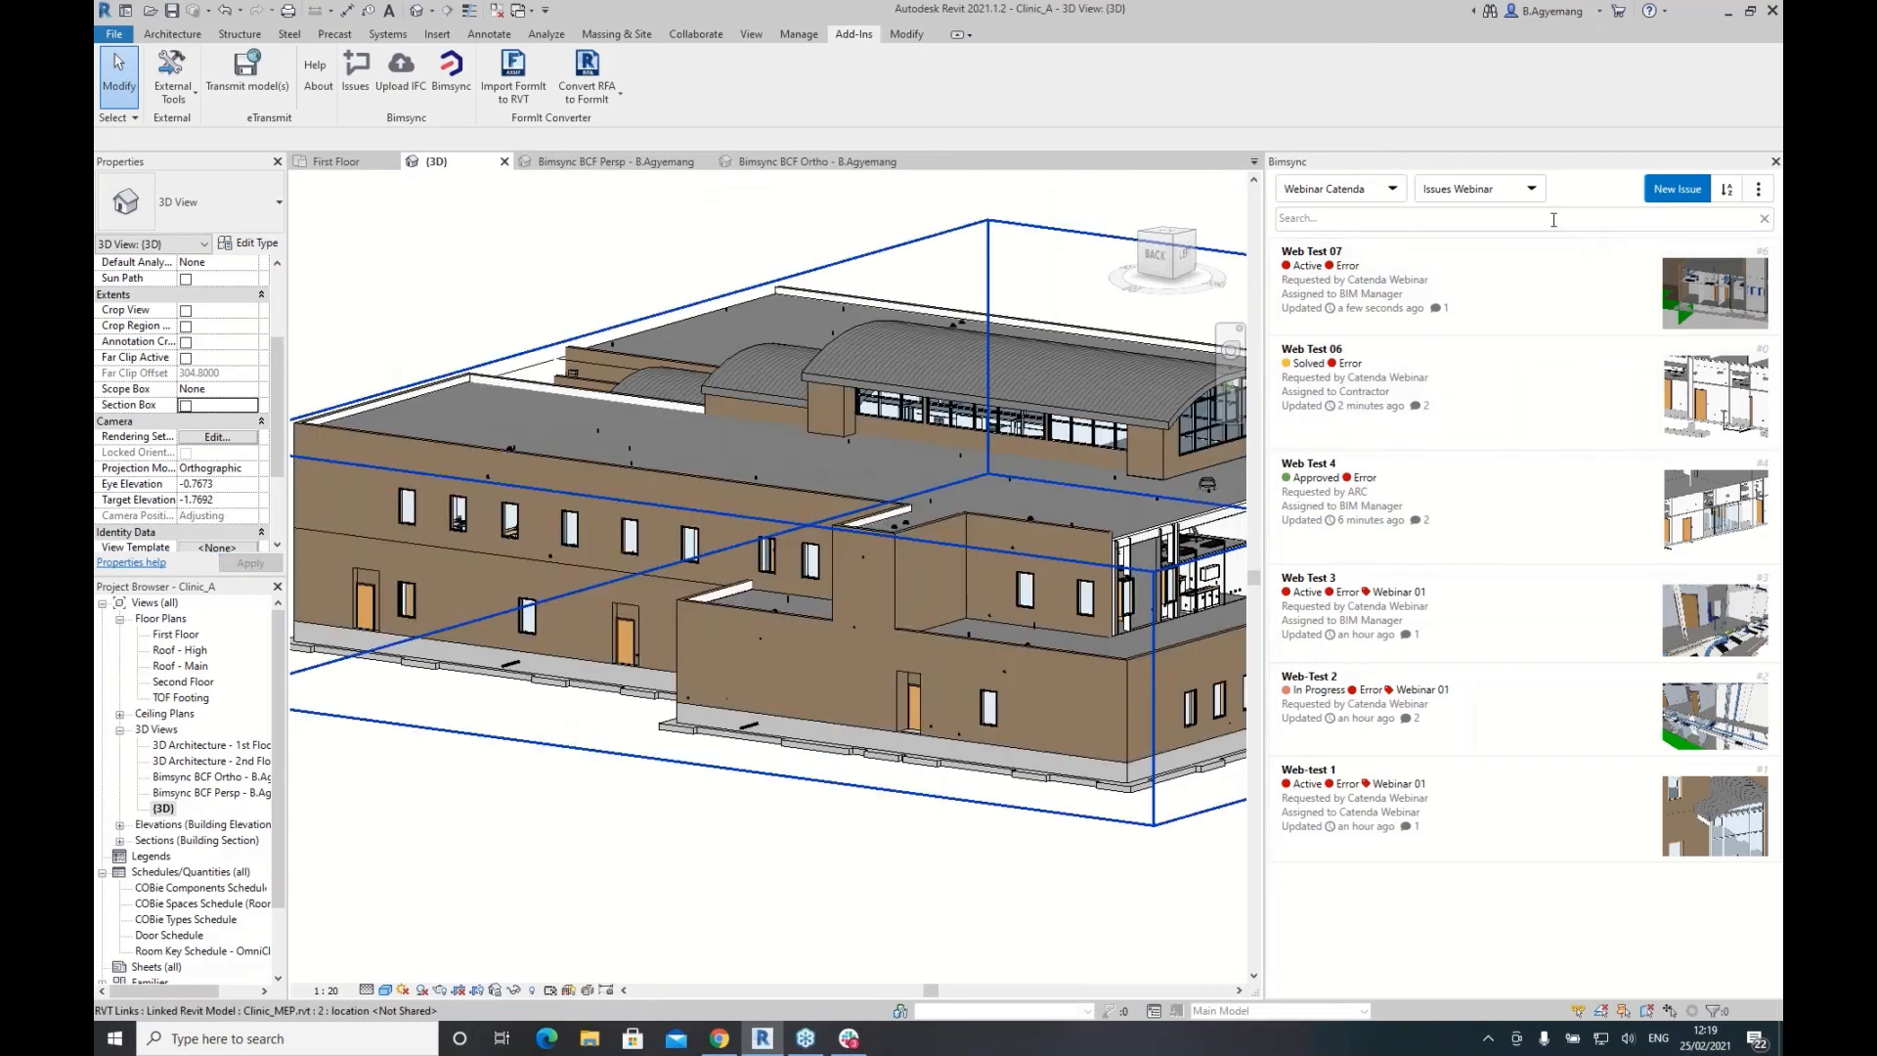
{"action": "left_click", "coordinate": [1758, 189]}
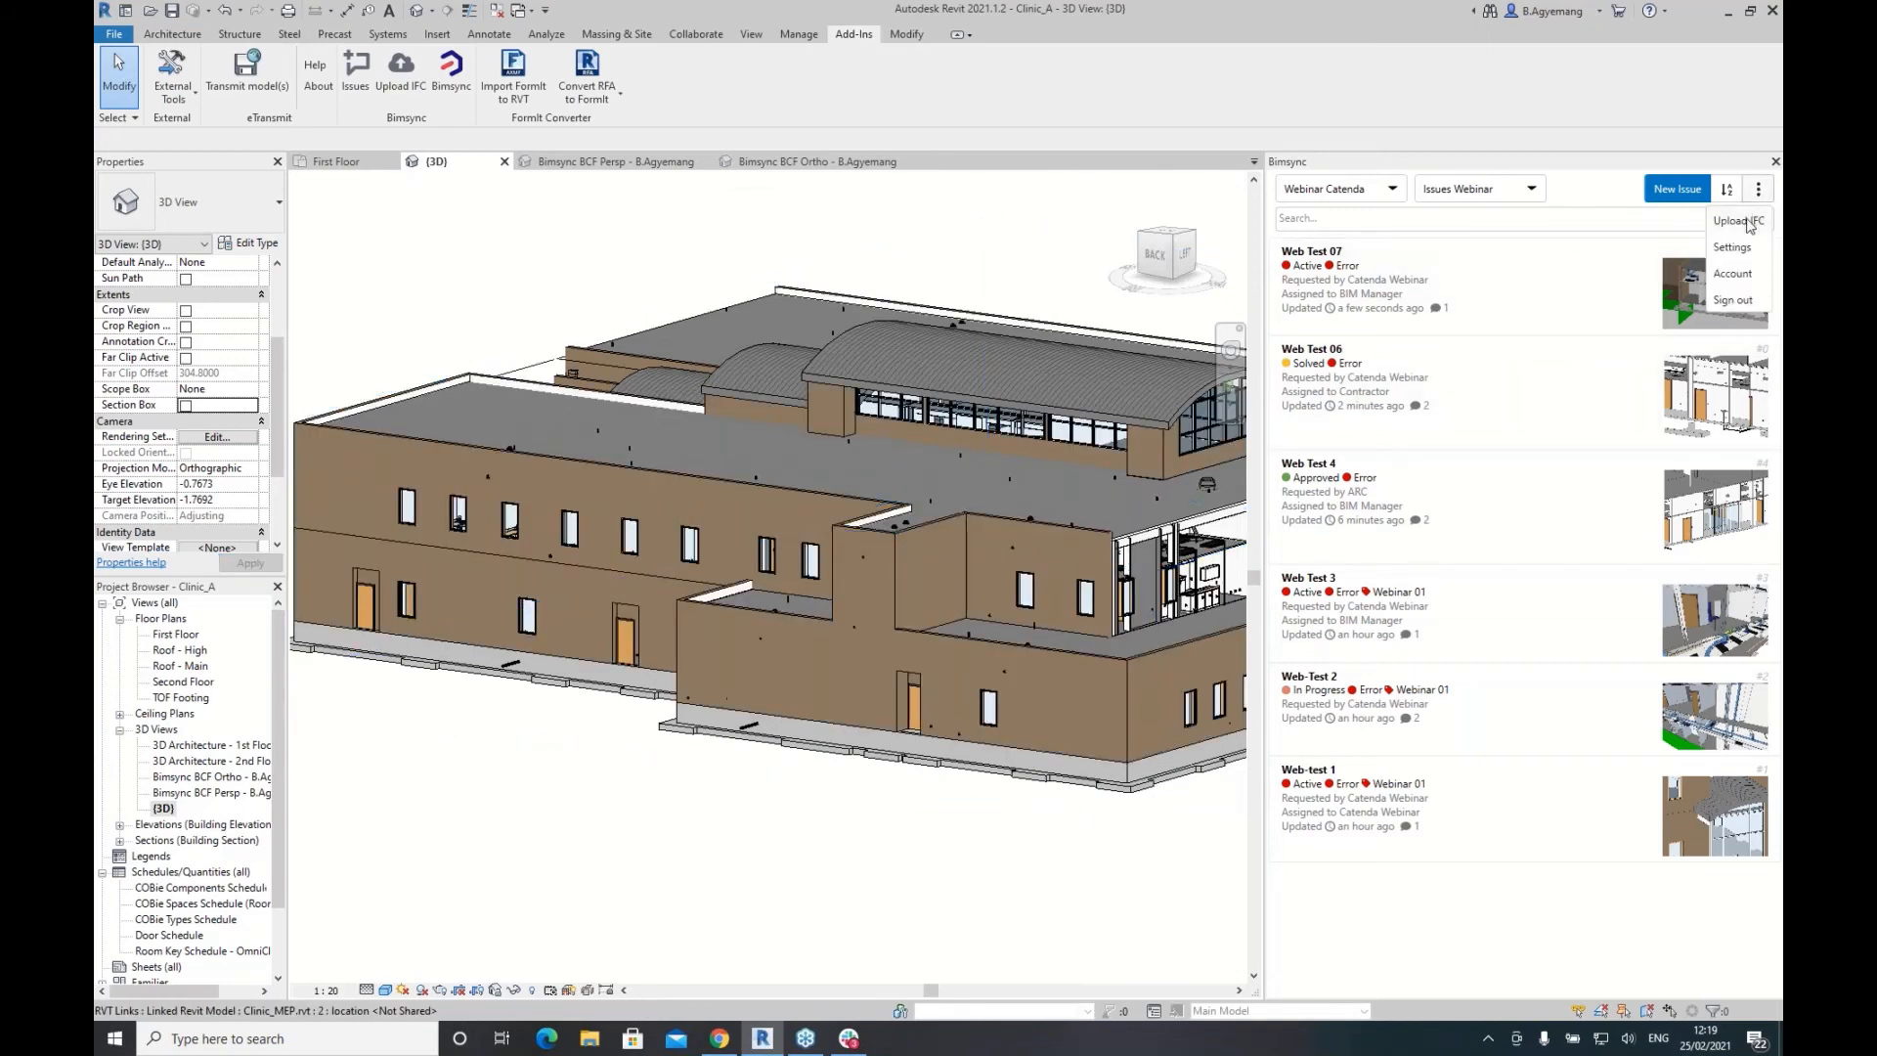
Step: Upload the model to Bimsync as IFC with the comment 'New model 25.02.2021'
{"action": "left_click", "coordinate": [1746, 226]}
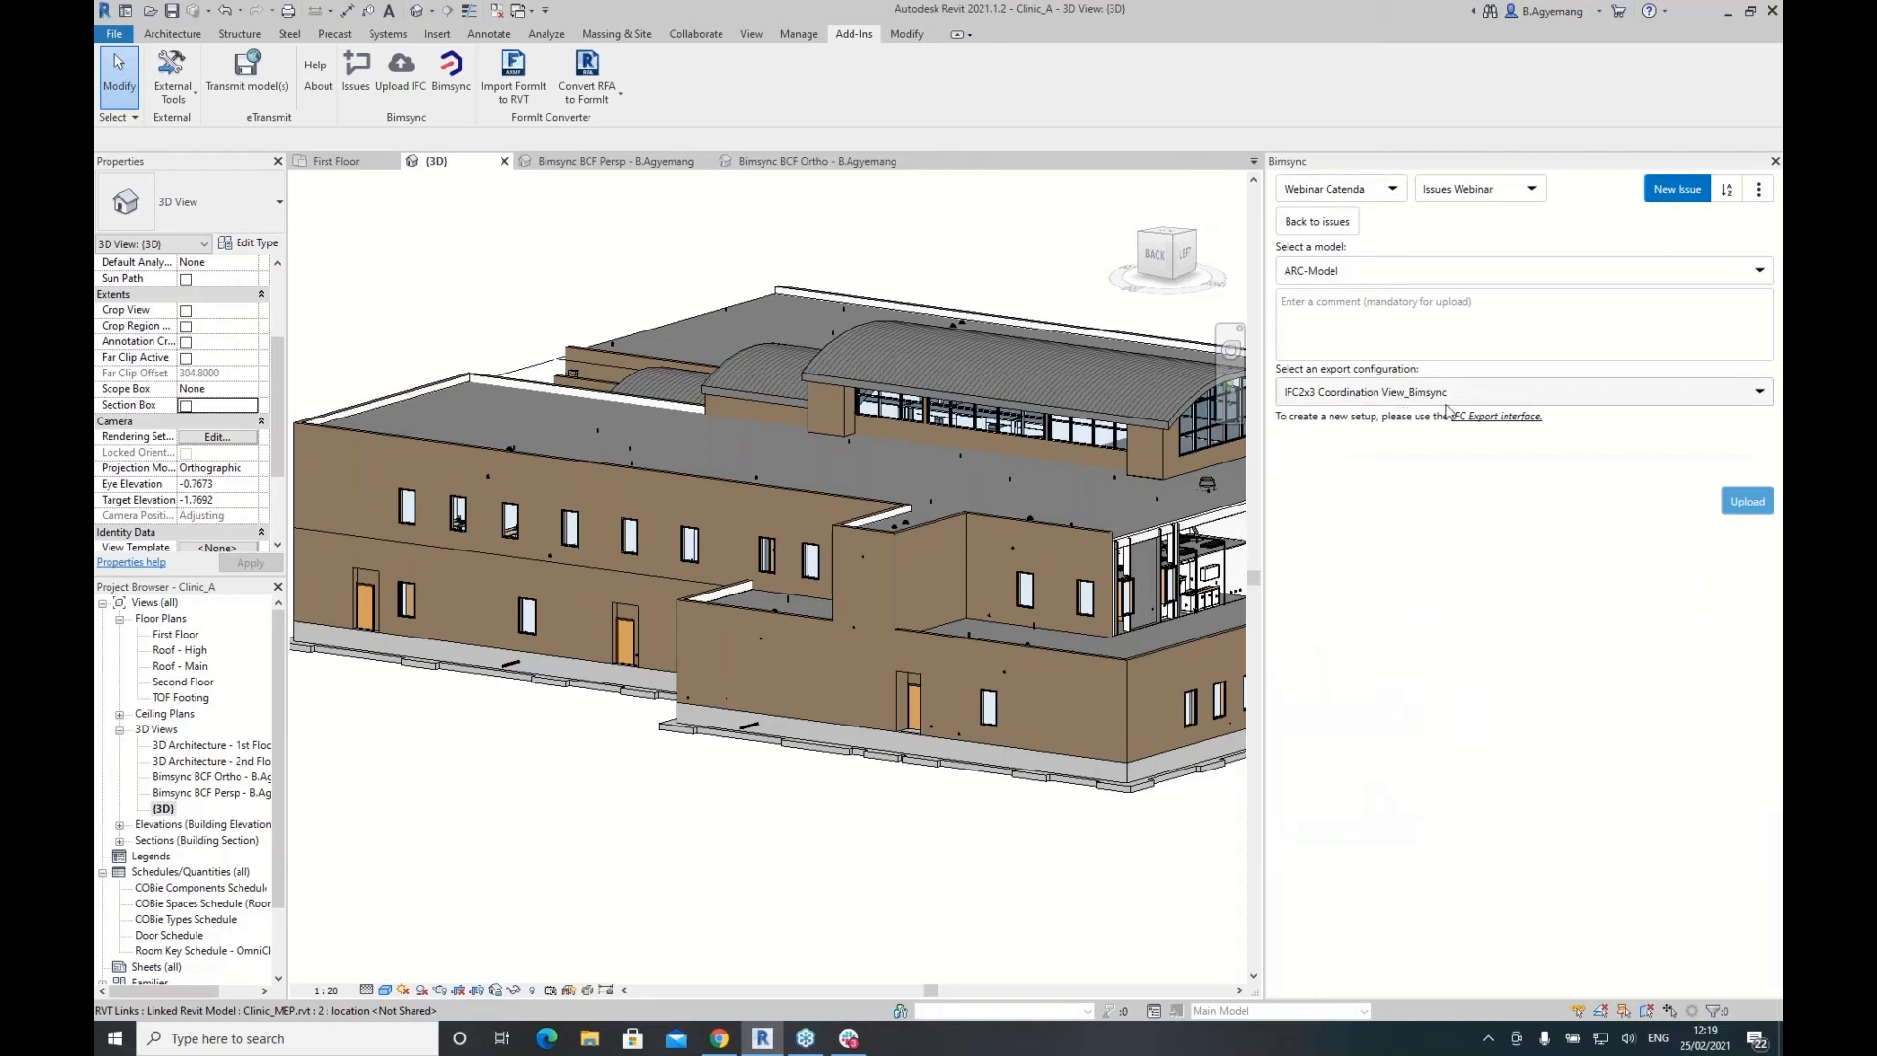
{"action": "left_click", "coordinate": [1761, 394]}
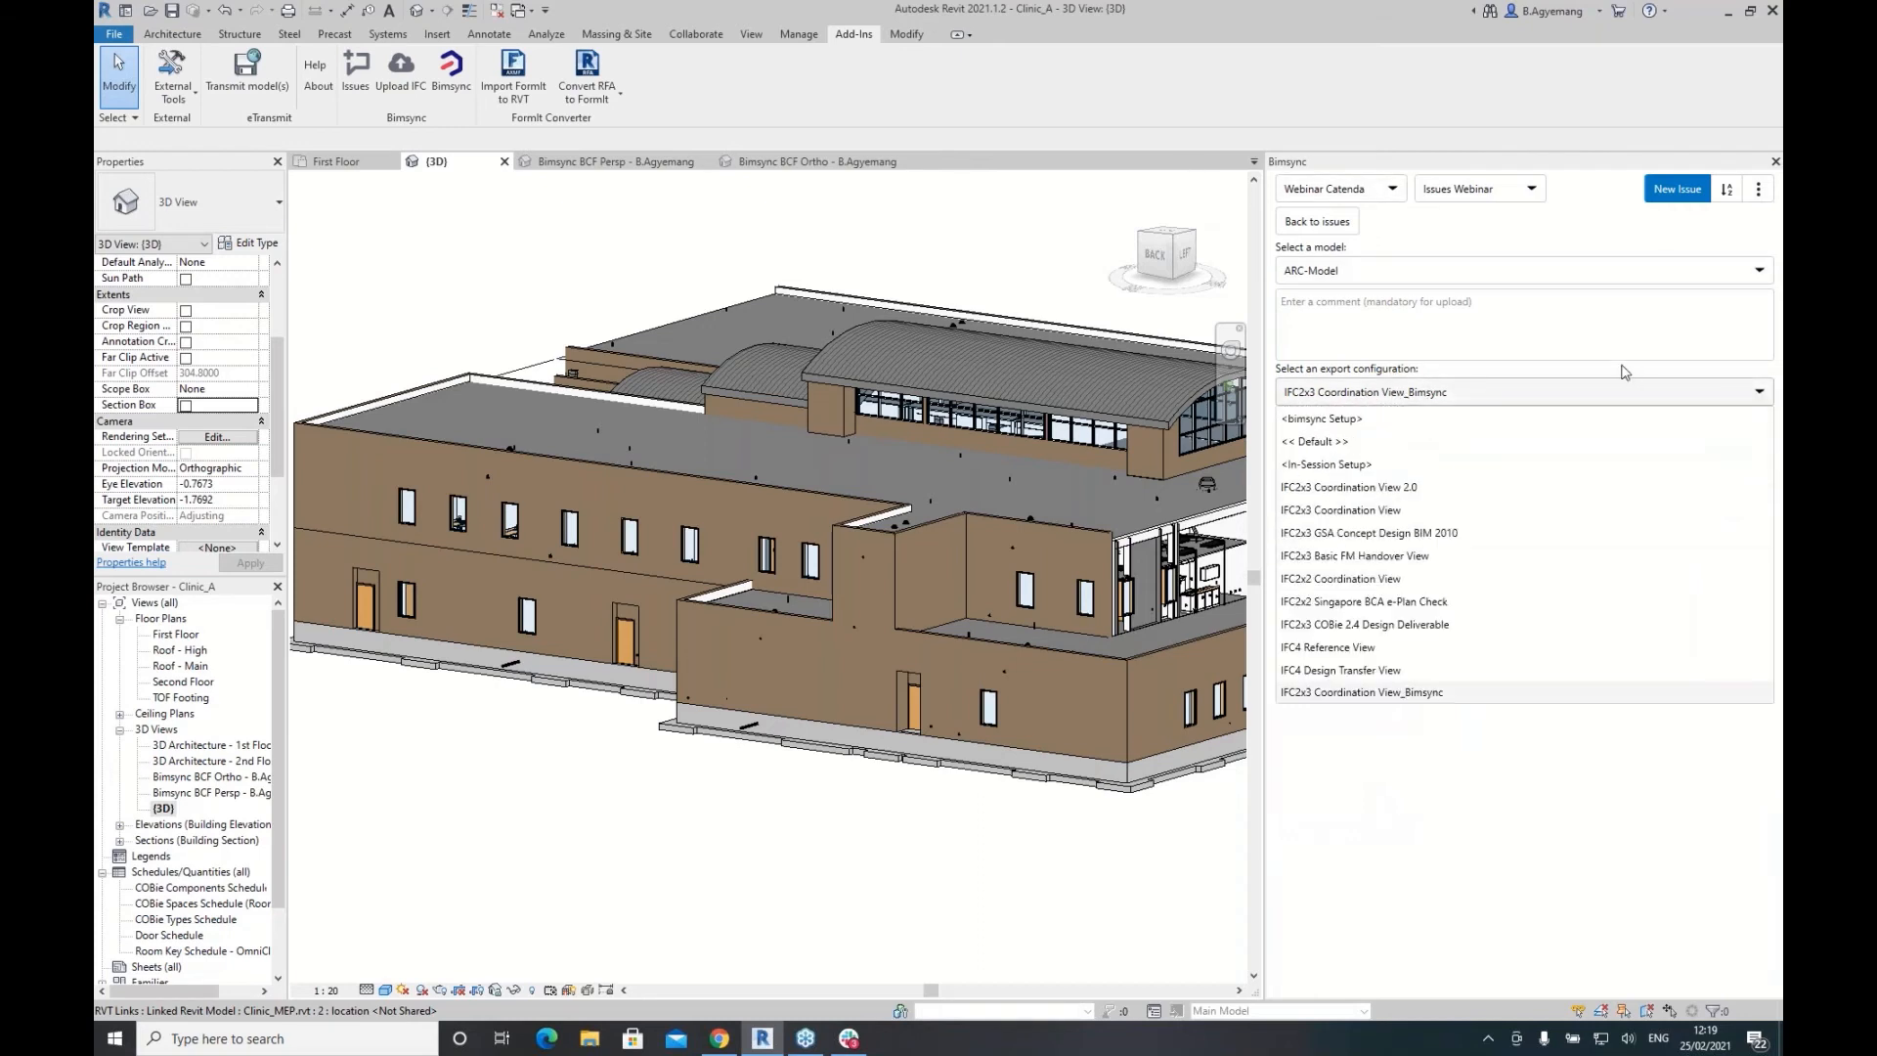
{"action": "left_click", "coordinate": [1504, 769]}
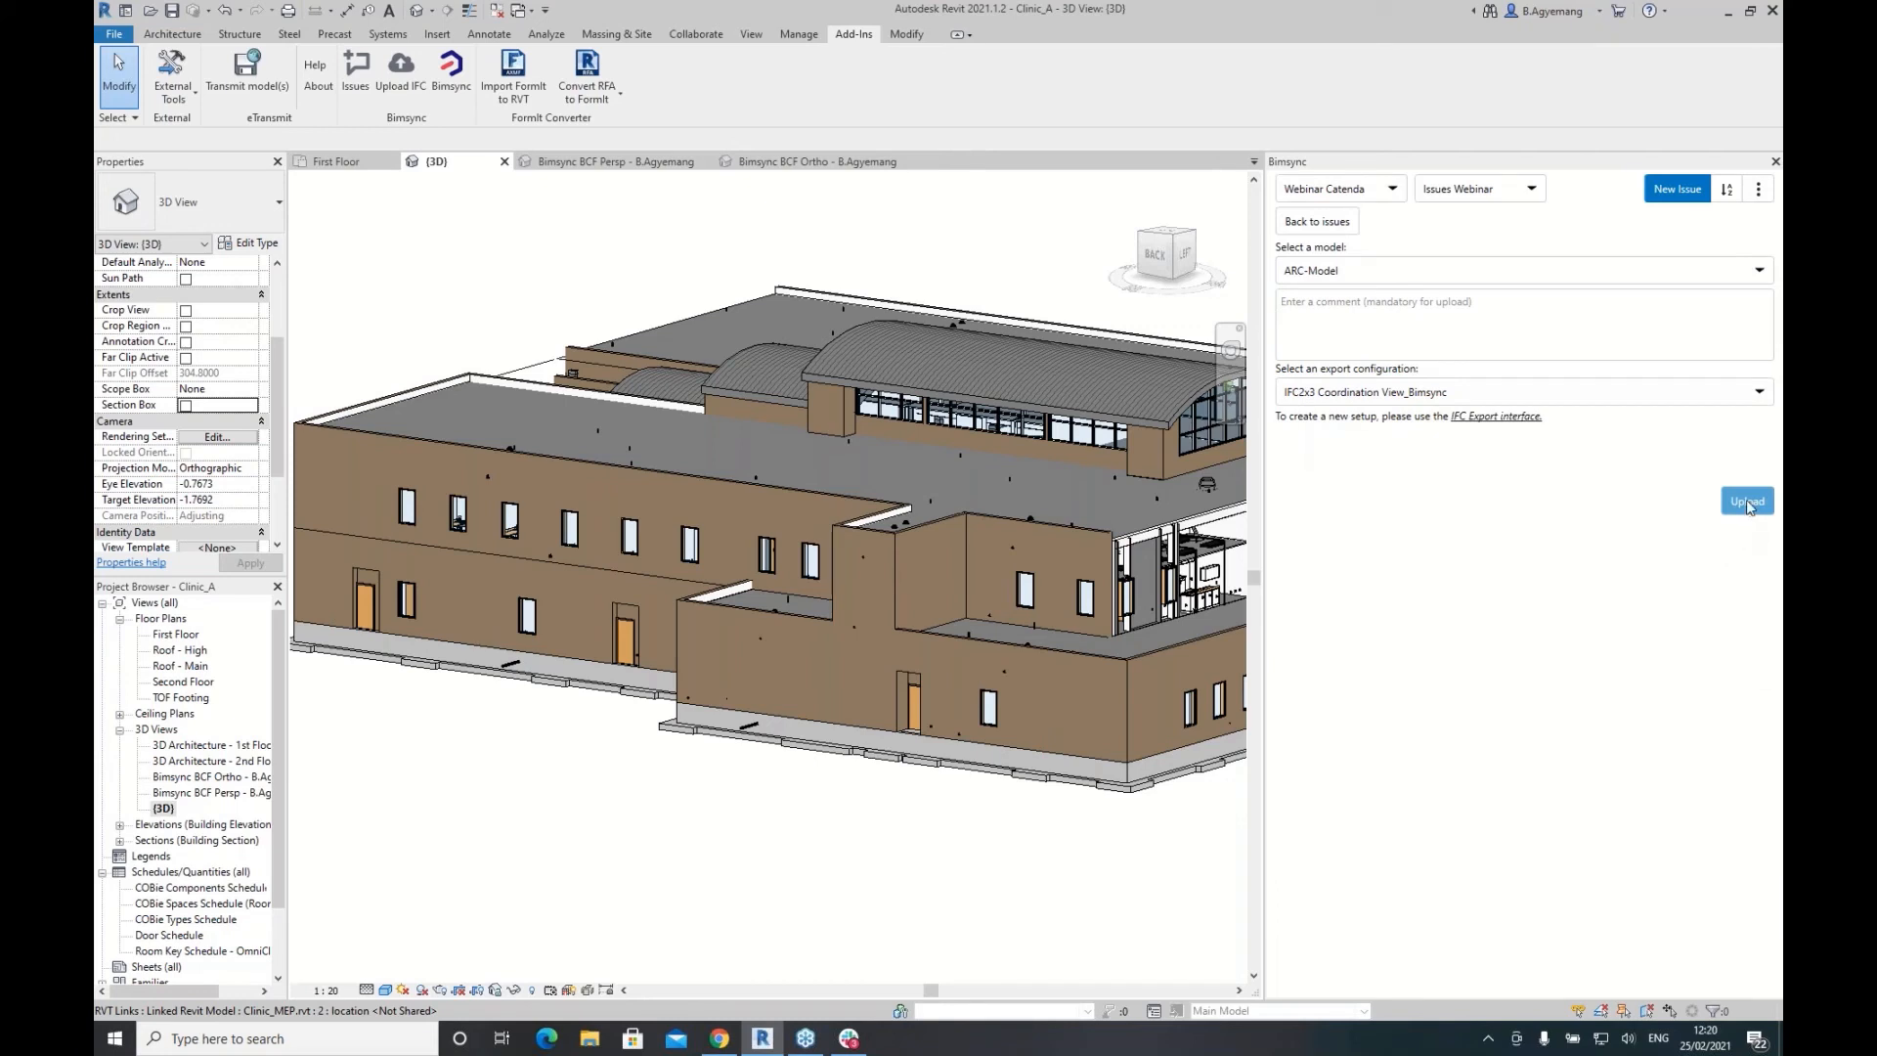
{"action": "left_click", "coordinate": [1361, 307]}
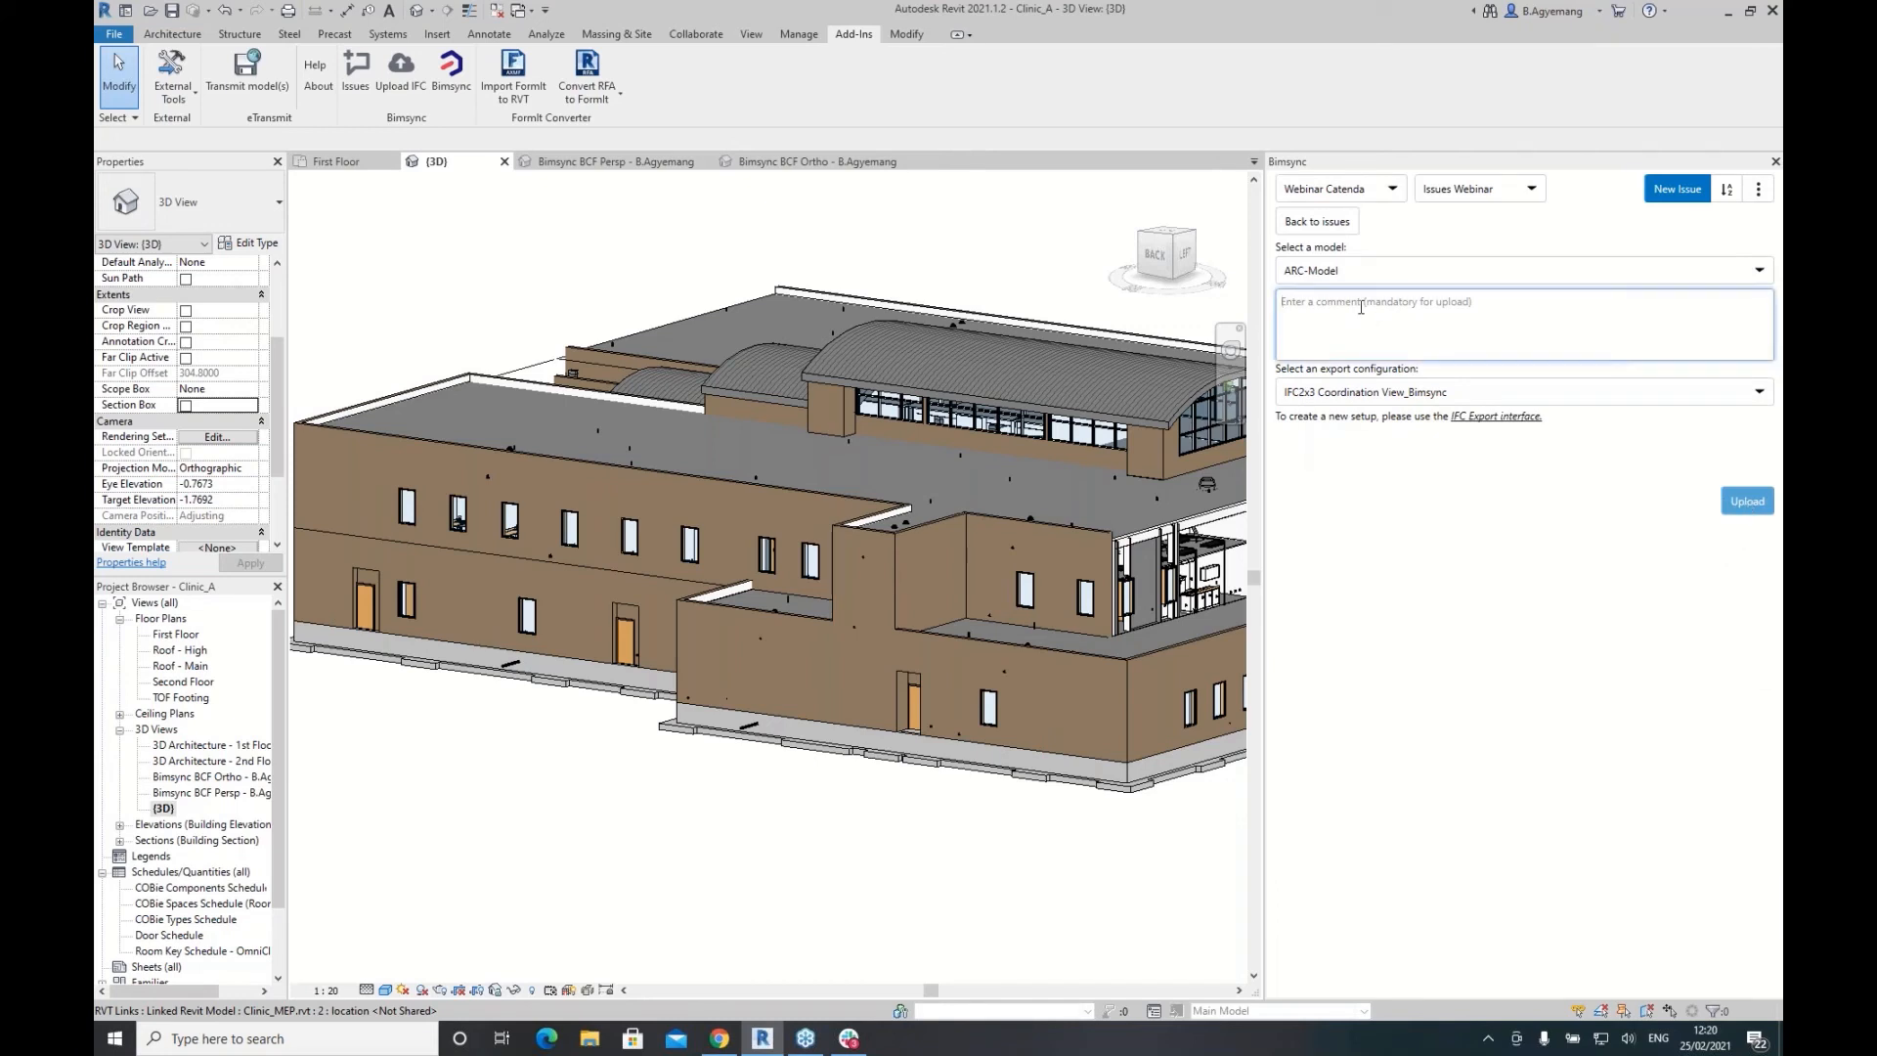
{"action": "type", "text": "New model 25.02.2021"}
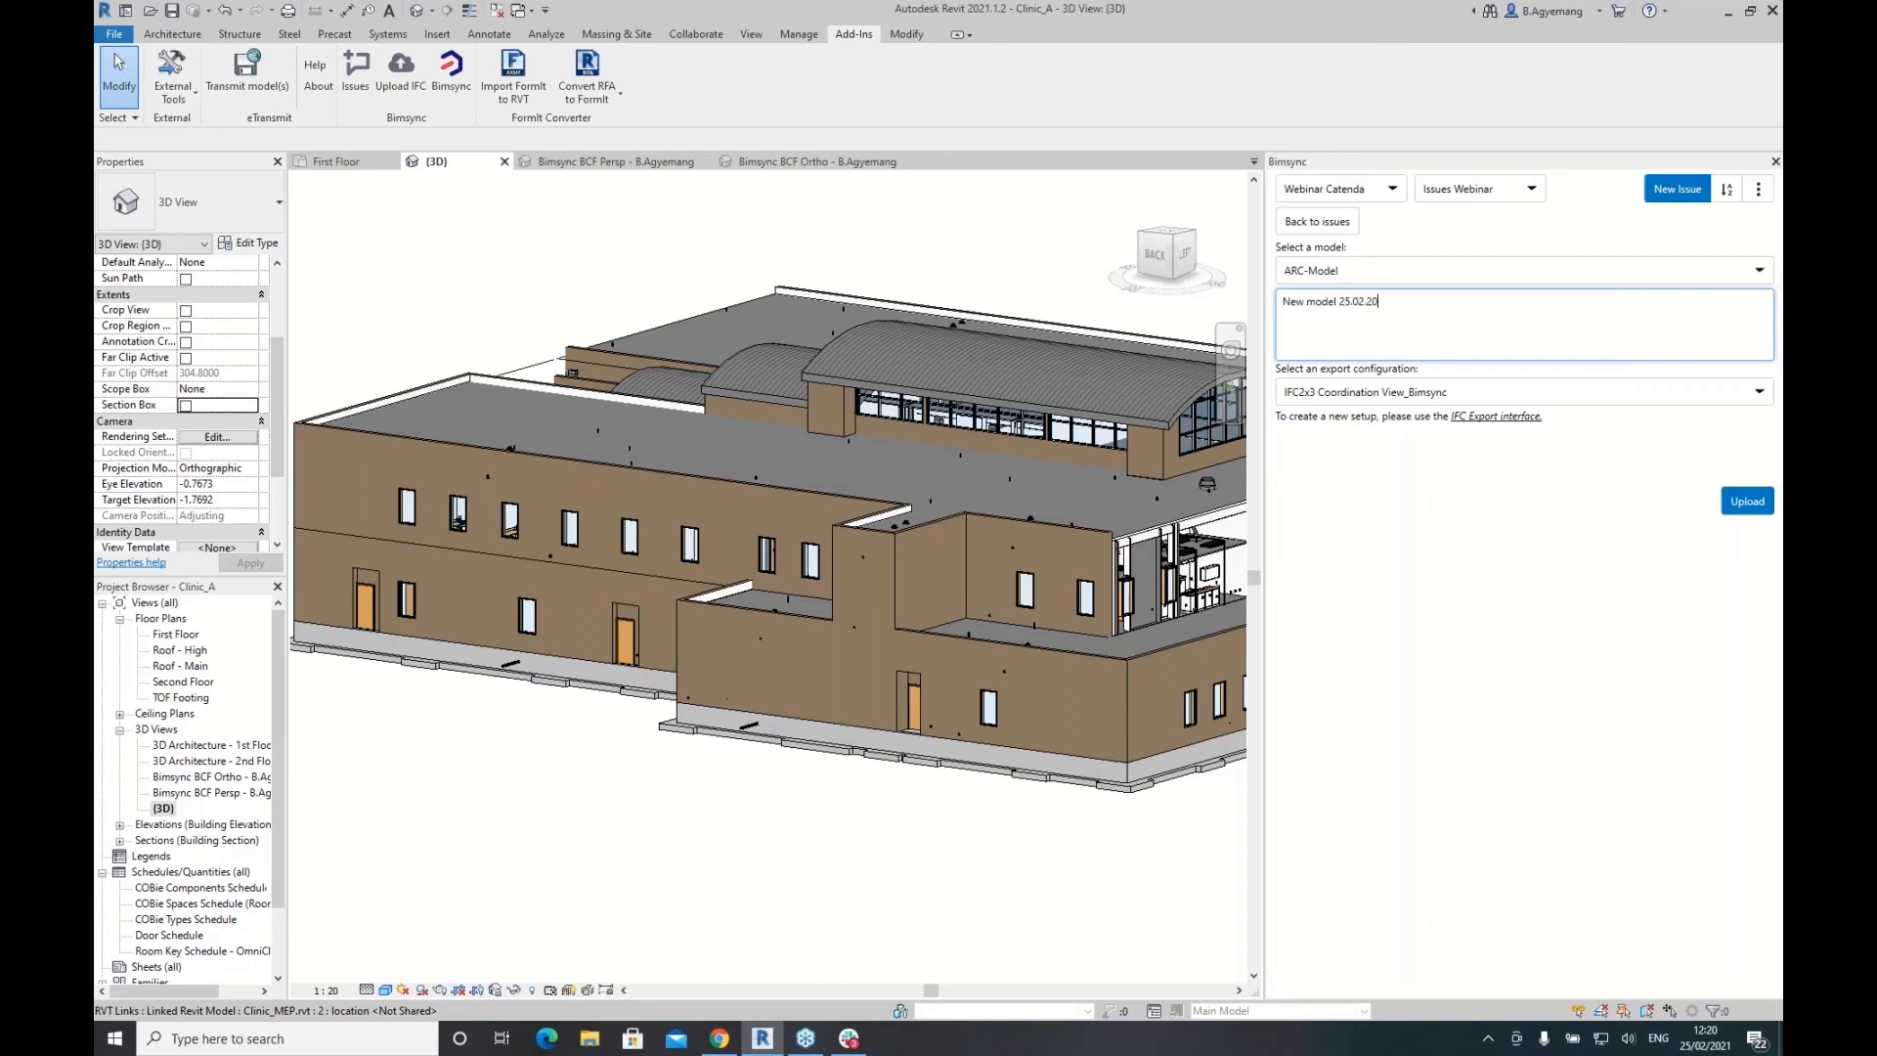
{"action": "left_click", "coordinate": [1738, 502]}
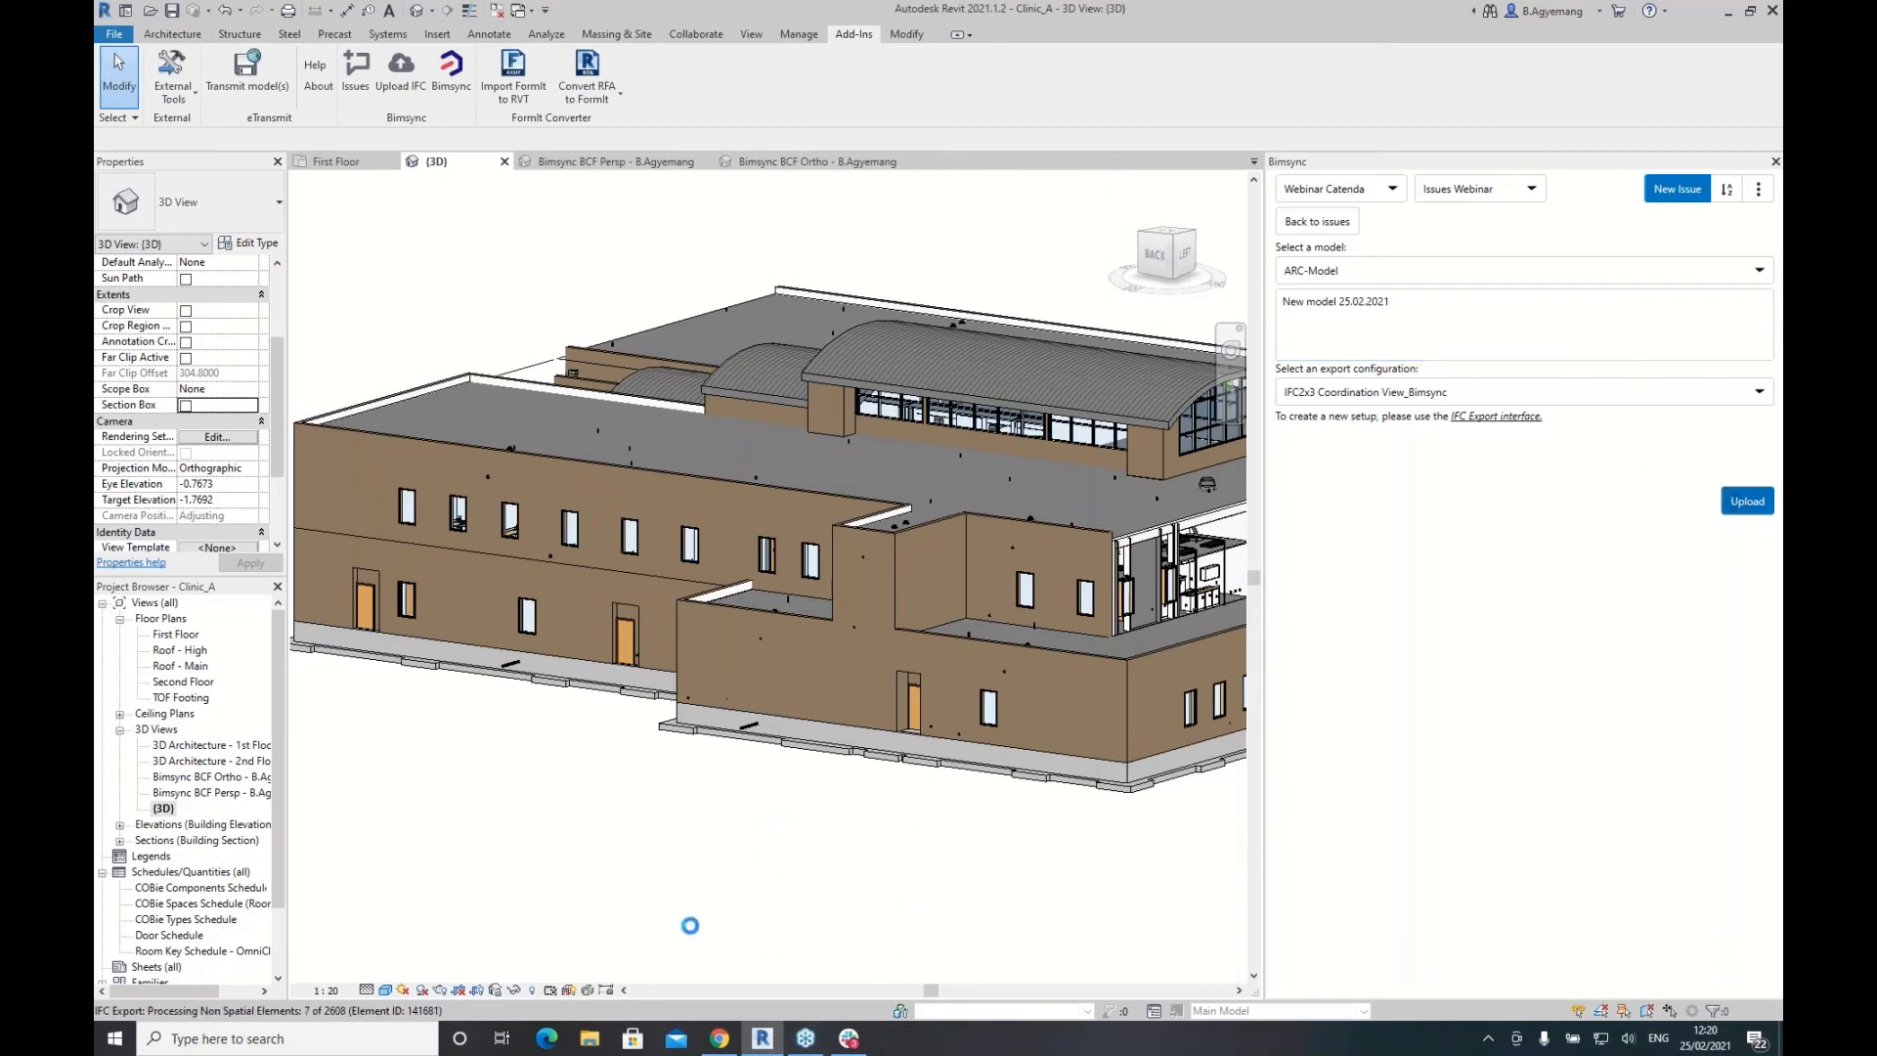
Step: Present the webinar slide deck full screen in Chrome and advance to the Bimsync Ecosystem slide
{"action": "mouse_move", "coordinate": [722, 1044]}
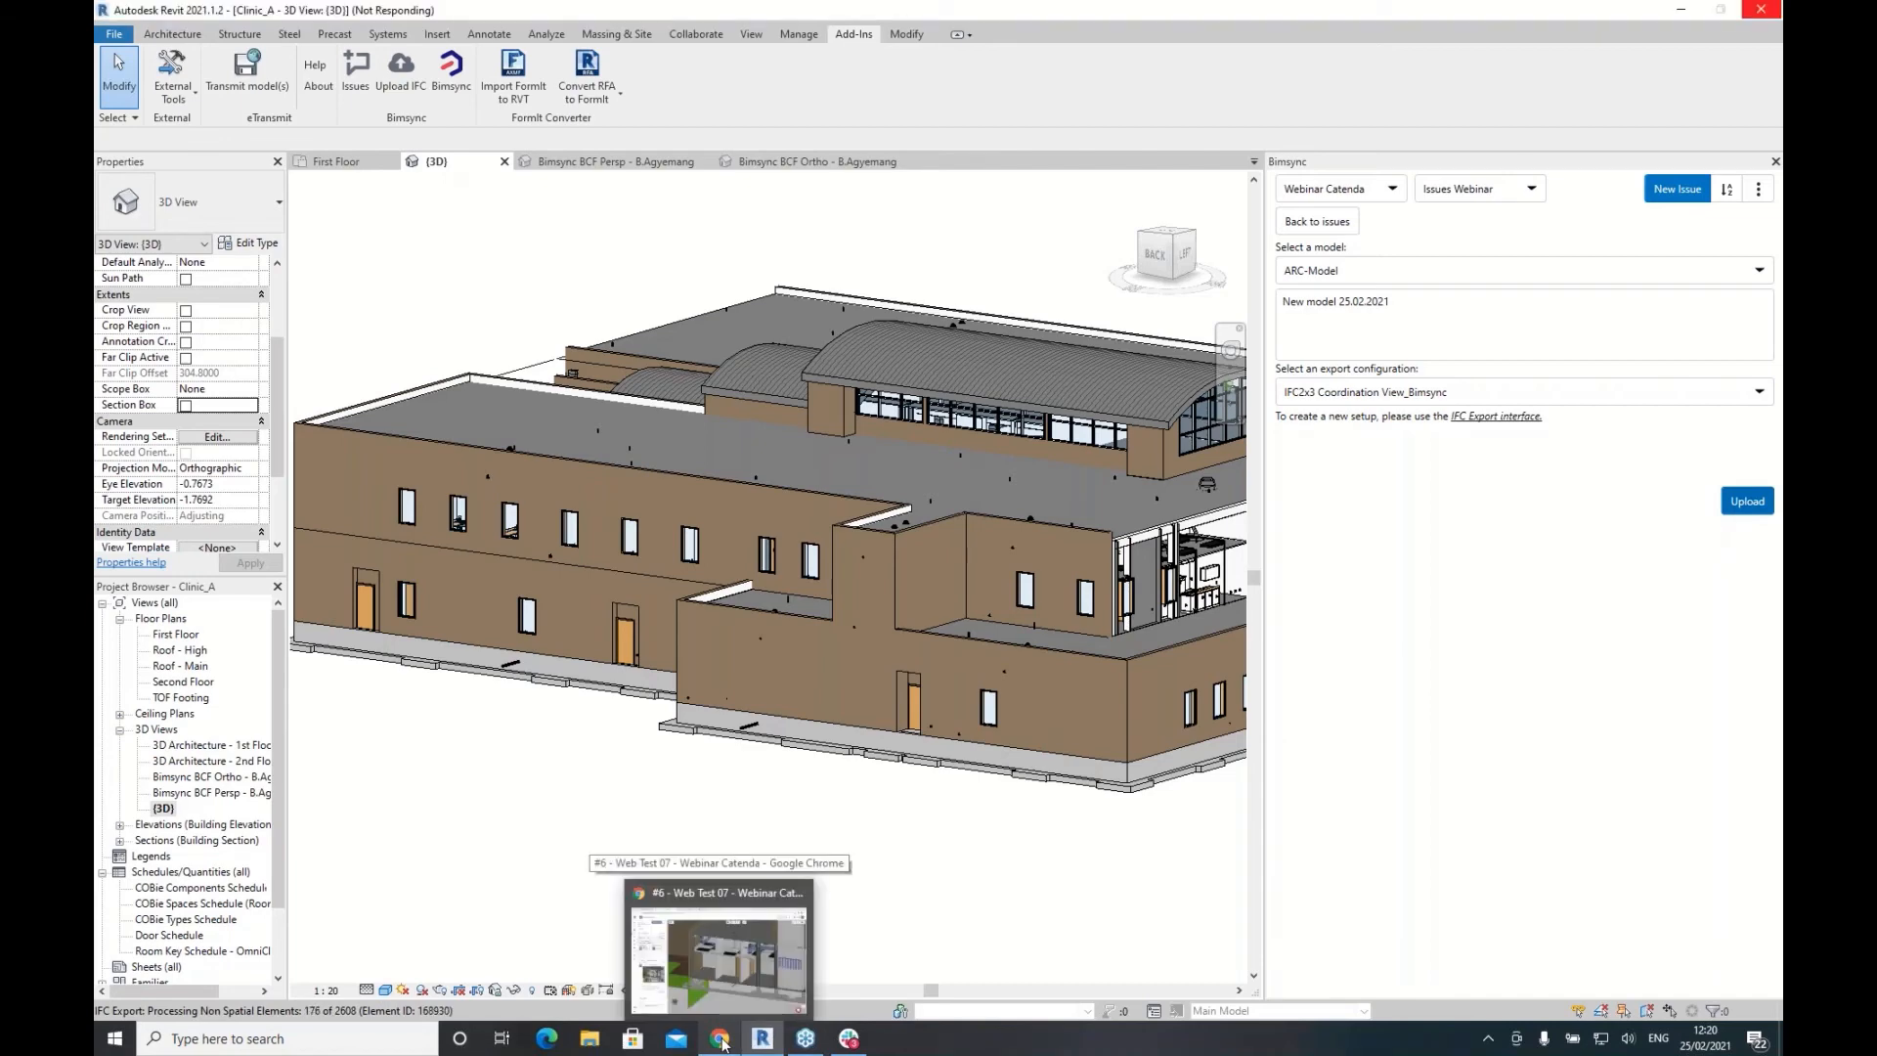
{"action": "left_click", "coordinate": [723, 1045]}
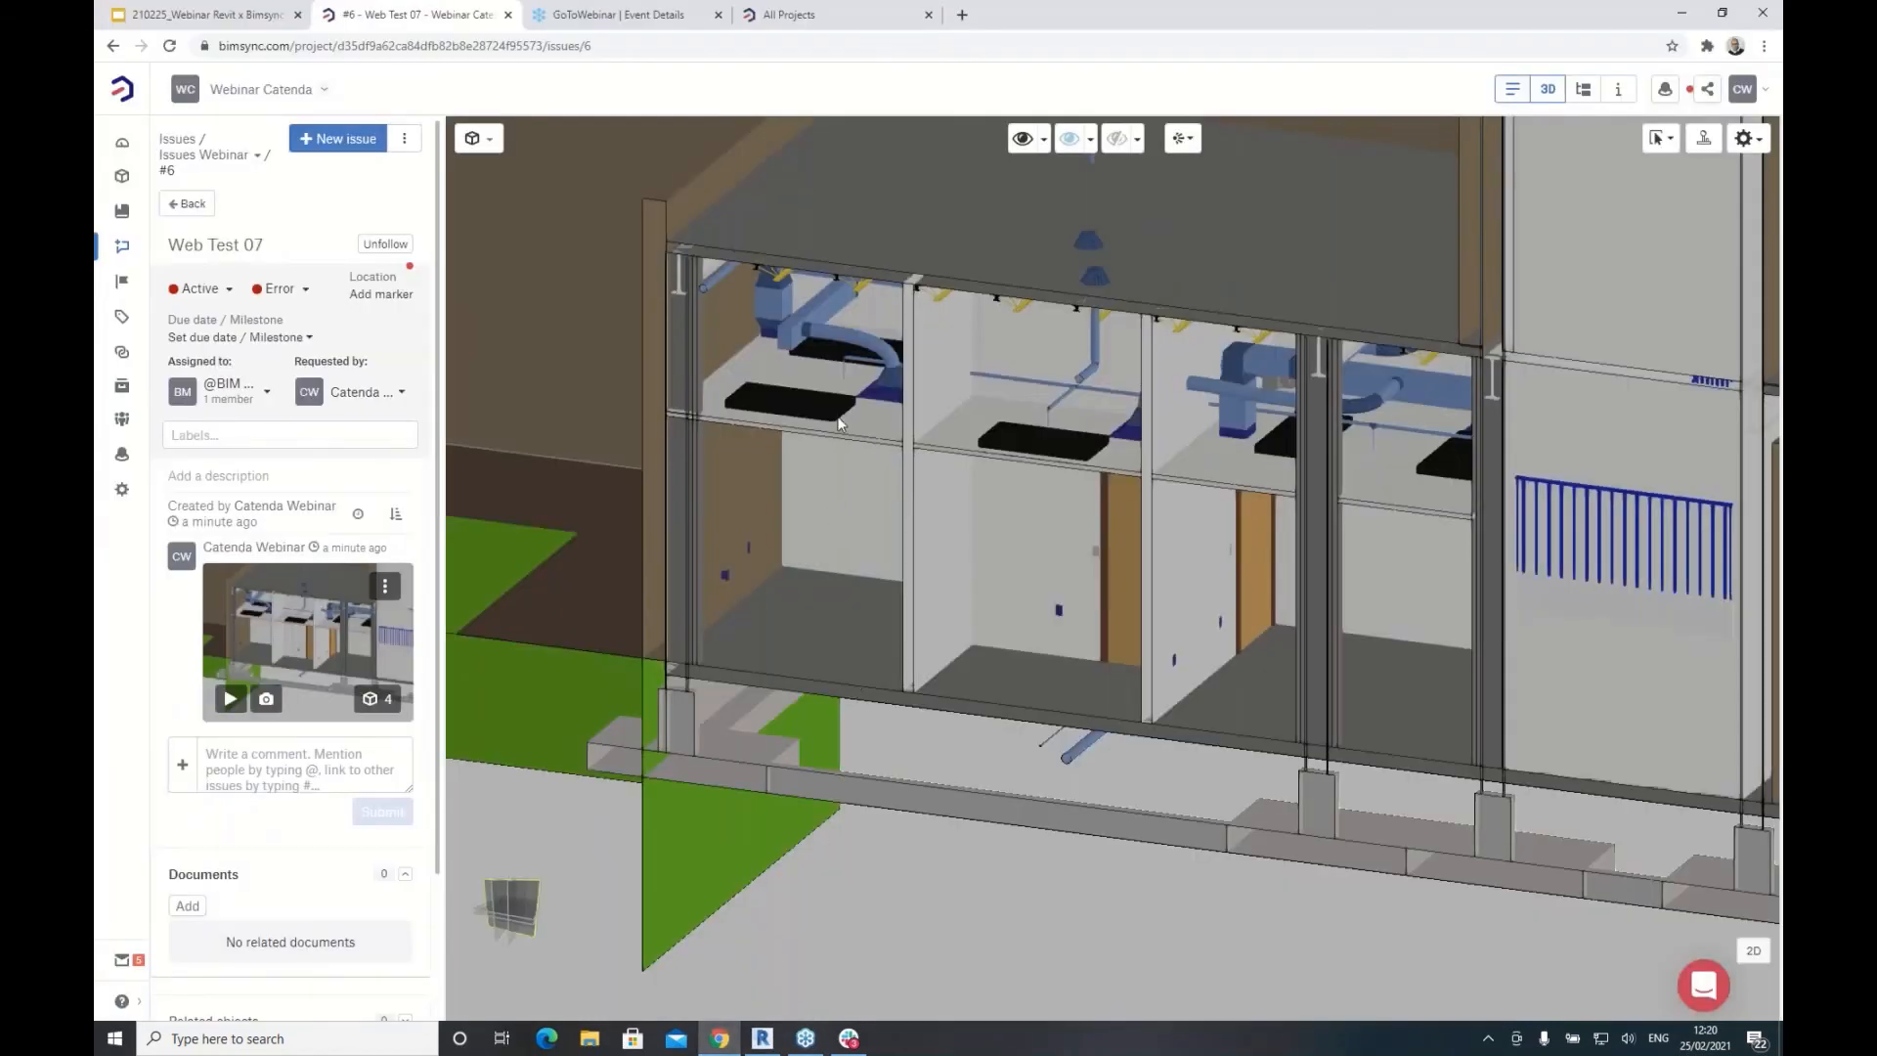
{"action": "left_click", "coordinate": [184, 14]}
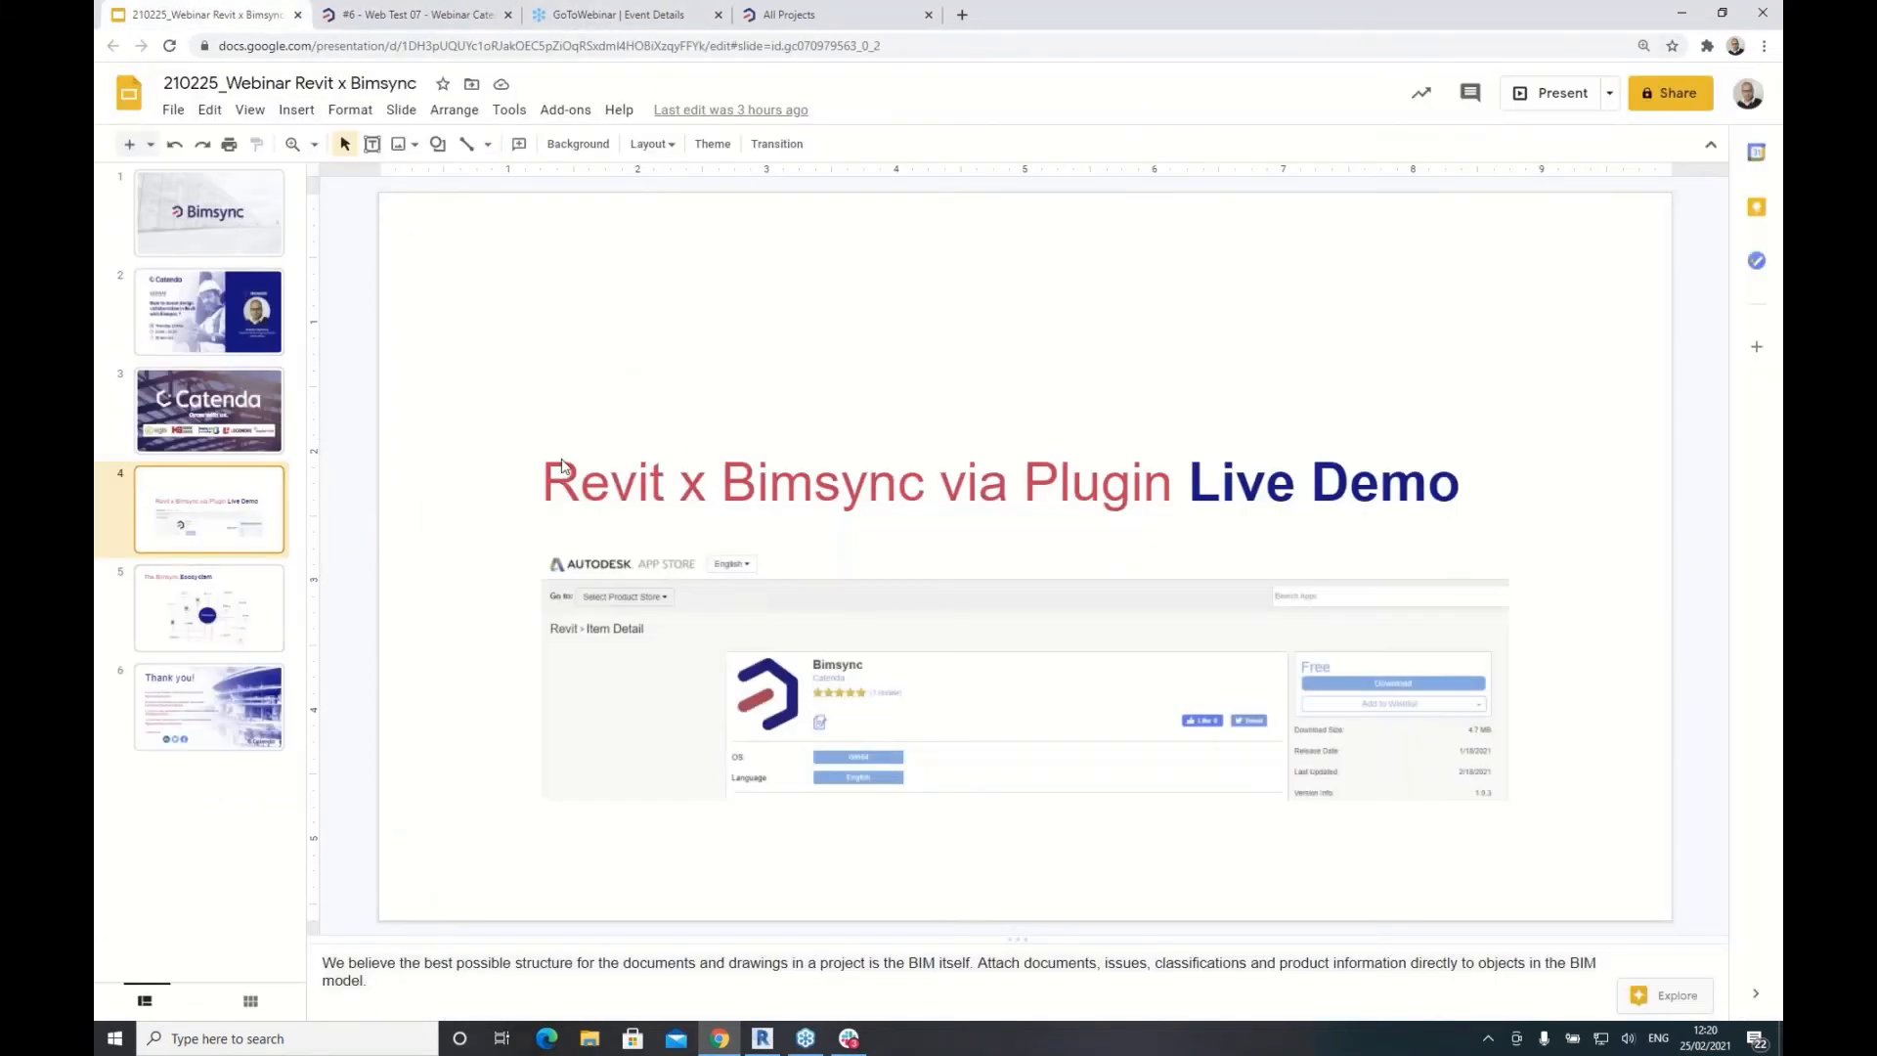
{"action": "left_click", "coordinate": [1556, 94]}
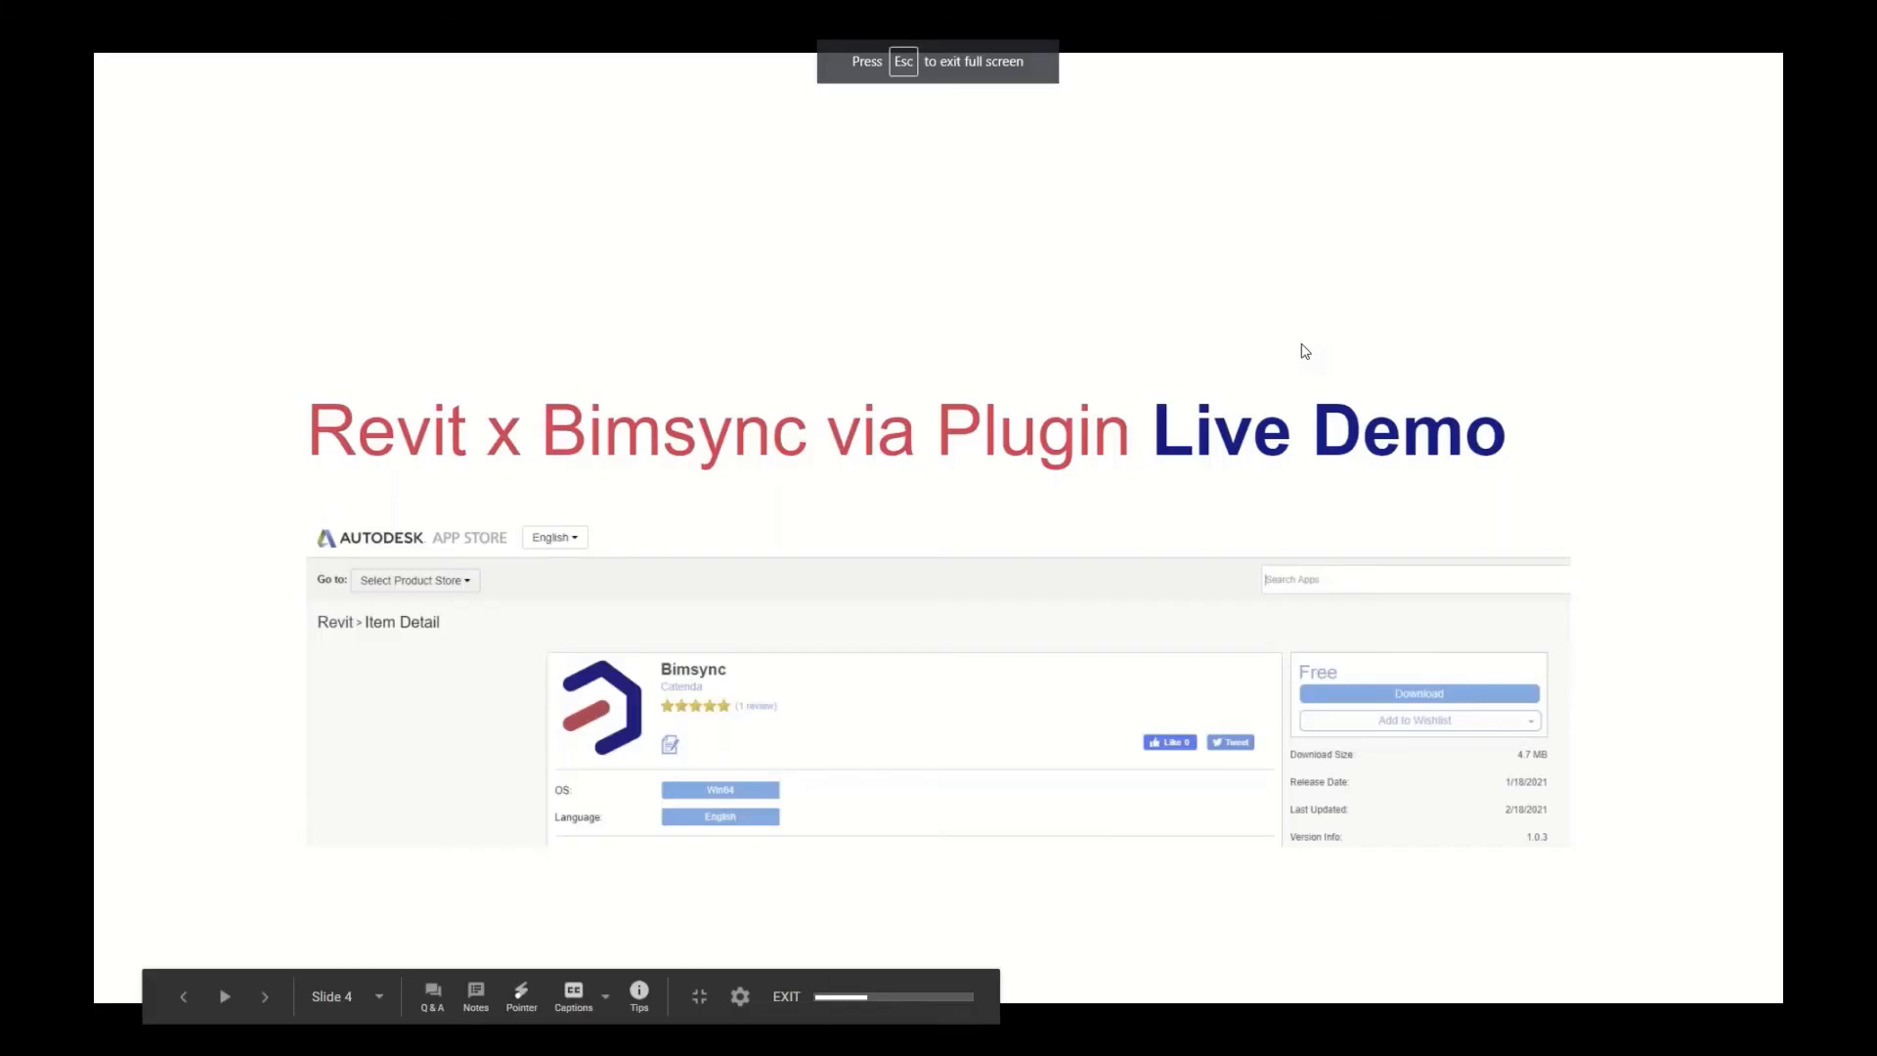
{"action": "left_click", "coordinate": [1301, 344]}
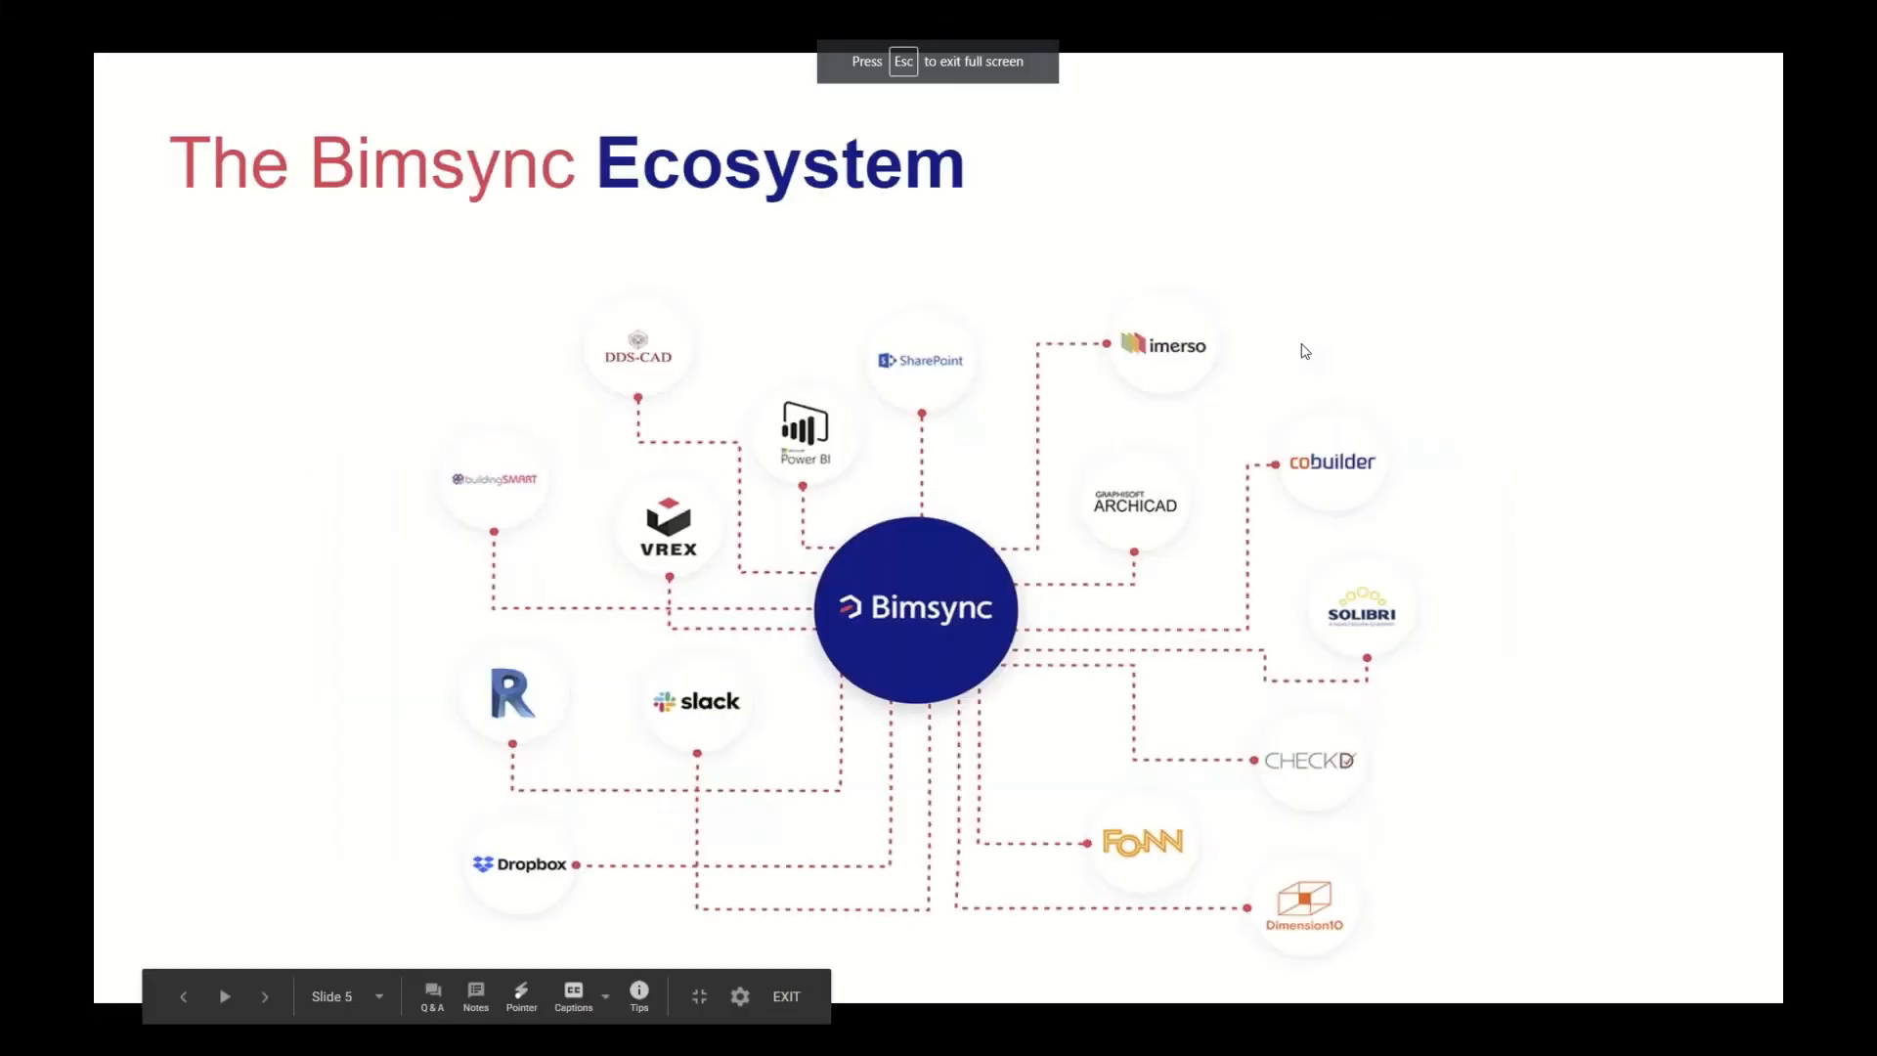